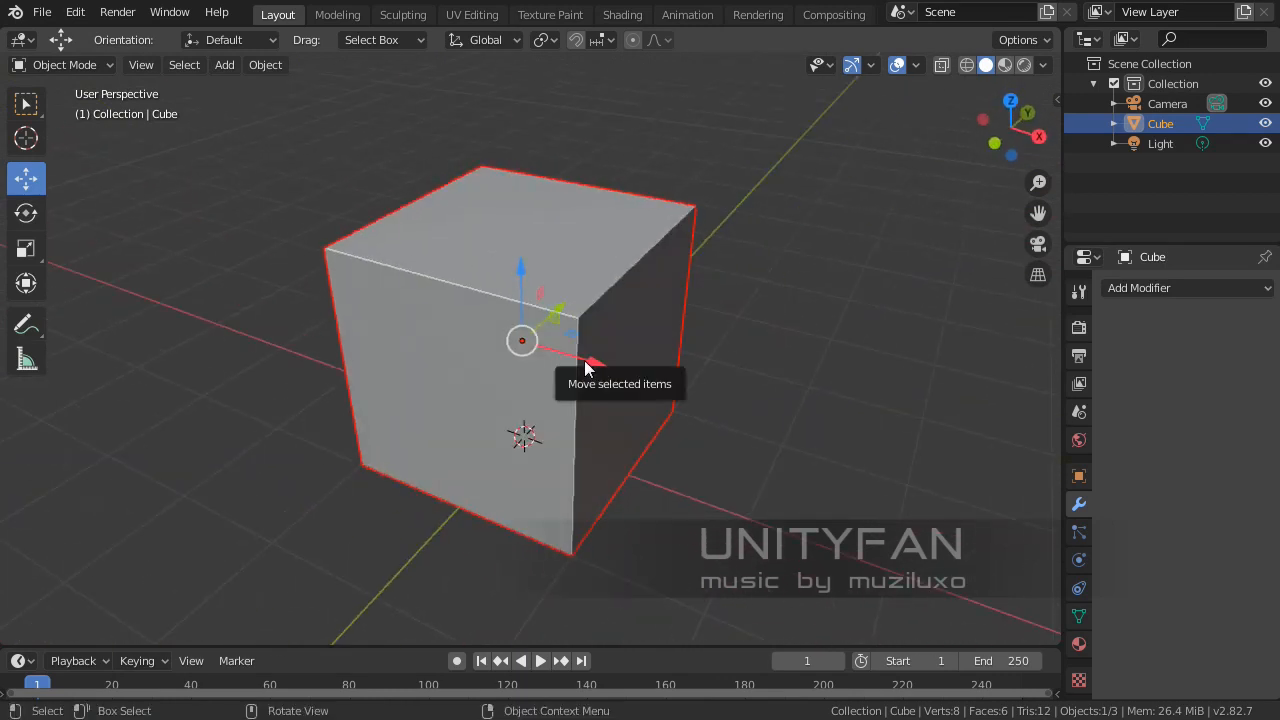
# Step: Try moving the cube along the X axis and undo the move
pyautogui.scroll(-2, 606, 384)
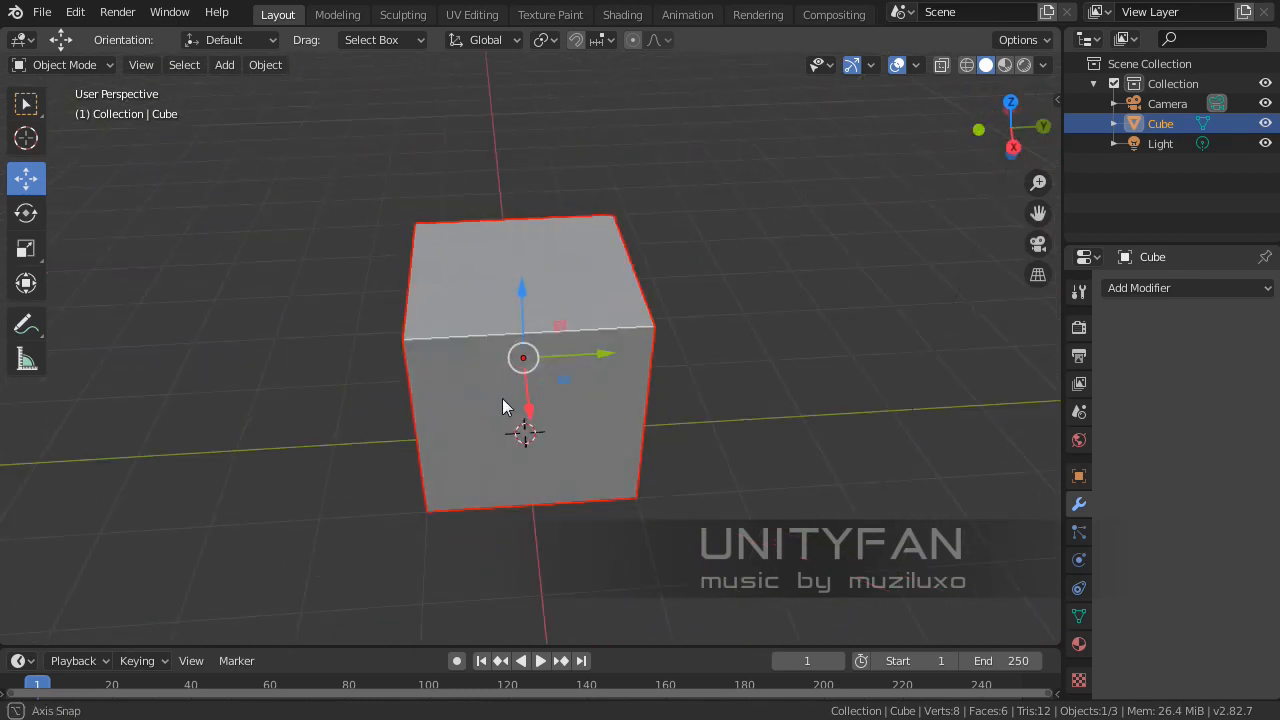
pyautogui.scroll(-1, 617, 398)
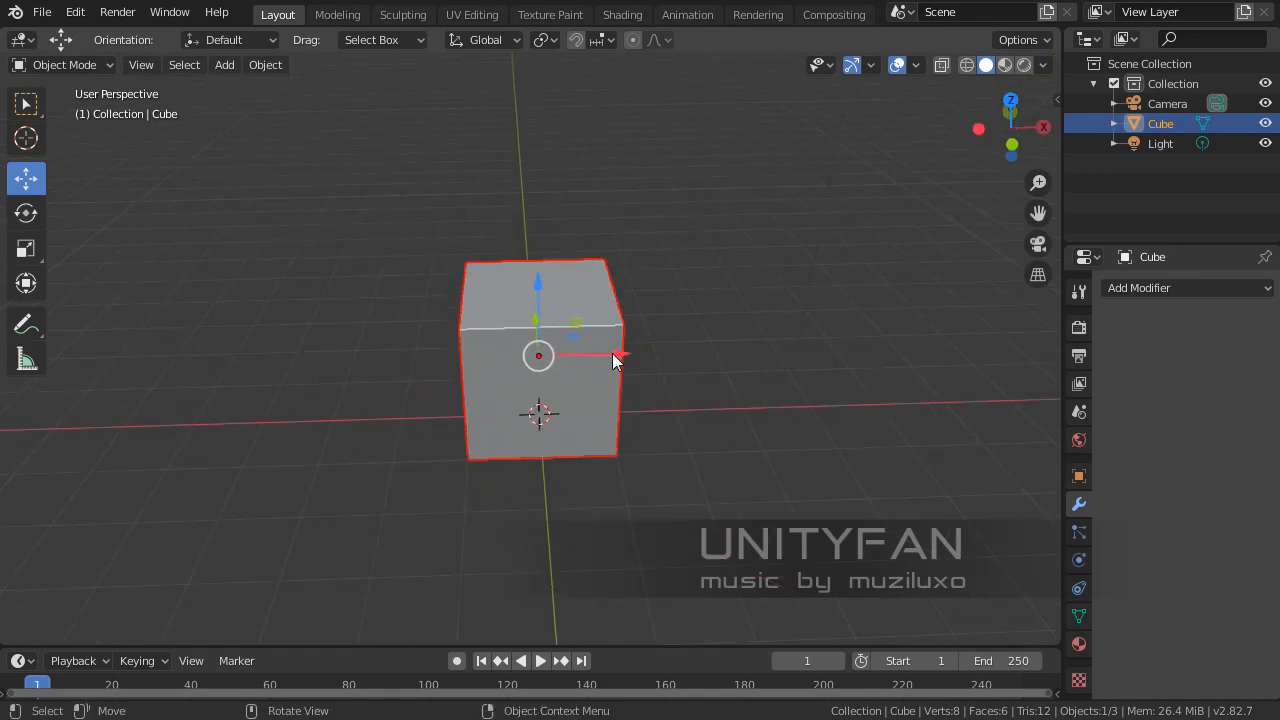
pyautogui.moveTo(612, 354); pyautogui.dragTo(818, 394)
pyautogui.moveTo(818, 394); pyautogui.dragTo(620, 354, button='middle')
pyautogui.hotkey('ctrl', 'z')
# Step: Try moving the cube along the Y axis and once more with the gizmo, undoing each move
pyautogui.moveTo(620, 354); pyautogui.dragTo(933, 400)
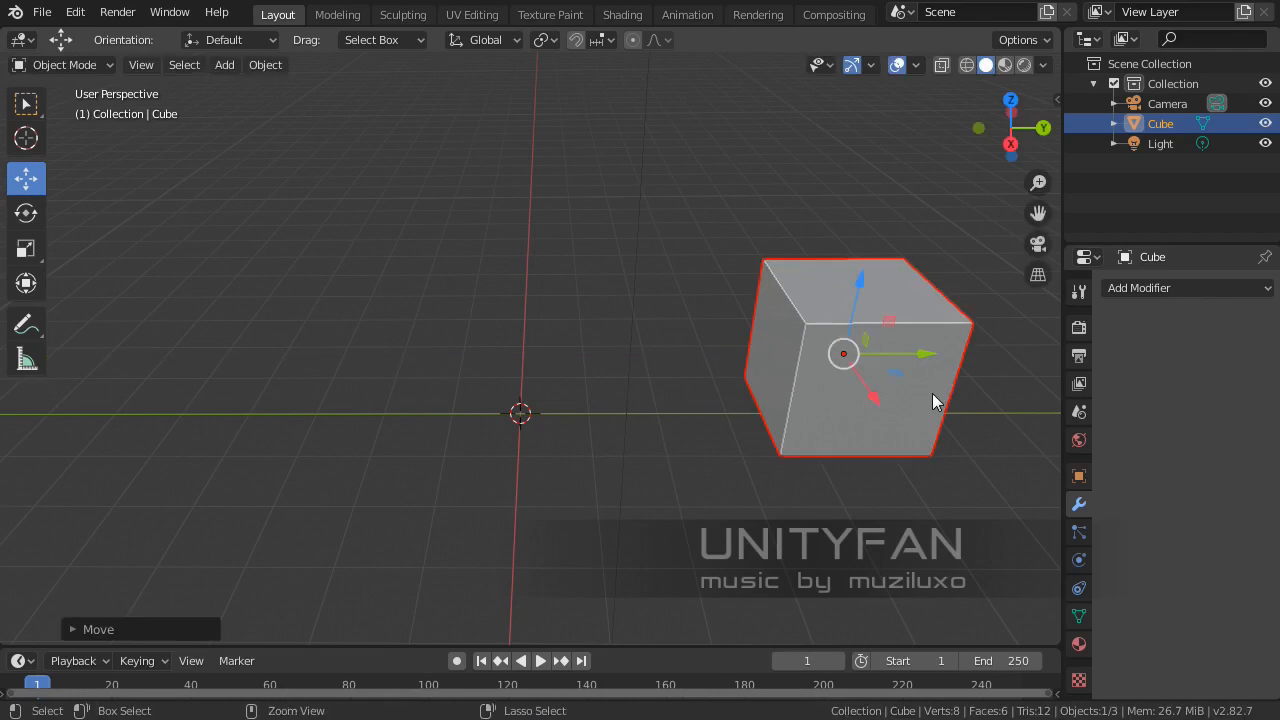
pyautogui.hotkey('ctrl', 'z')
pyautogui.moveTo(754, 400); pyautogui.dragTo(805, 408, button='middle')
pyautogui.moveTo(594, 343); pyautogui.dragTo(500, 370)
pyautogui.hotkey('ctrl', 'z')
pyautogui.moveTo(598, 404); pyautogui.dragTo(760, 413, button='middle')
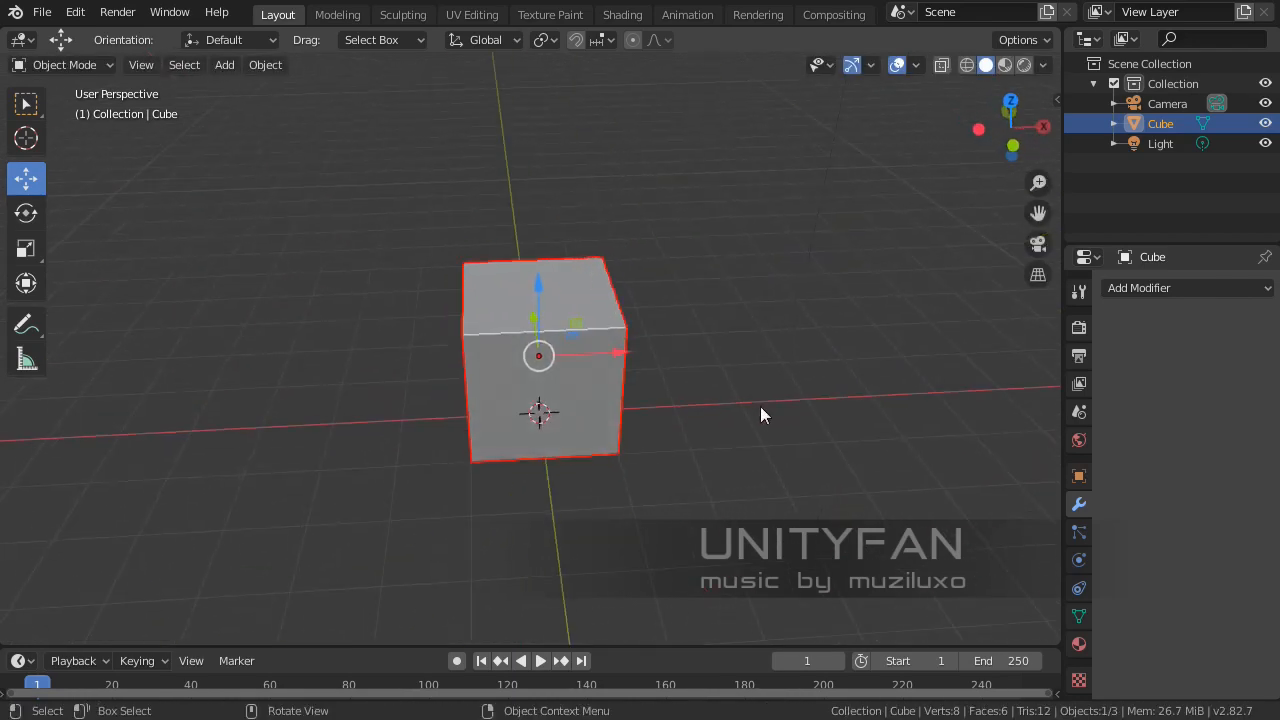
pyautogui.moveTo(606, 399); pyautogui.dragTo(575, 409, button='middle')
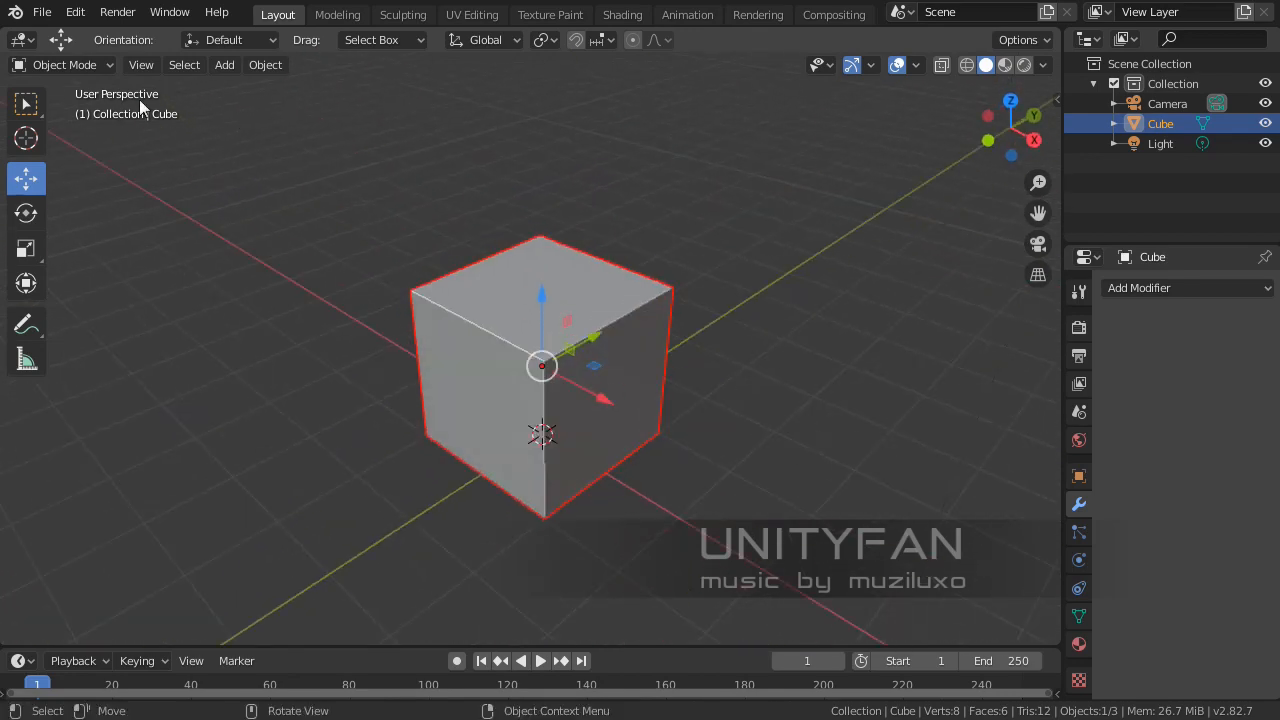
# Step: Deselect the cube and reselect it using the Select Box tool
pyautogui.click(22, 106)
pyautogui.moveTo(482, 319); pyautogui.dragTo(668, 347, button='middle')
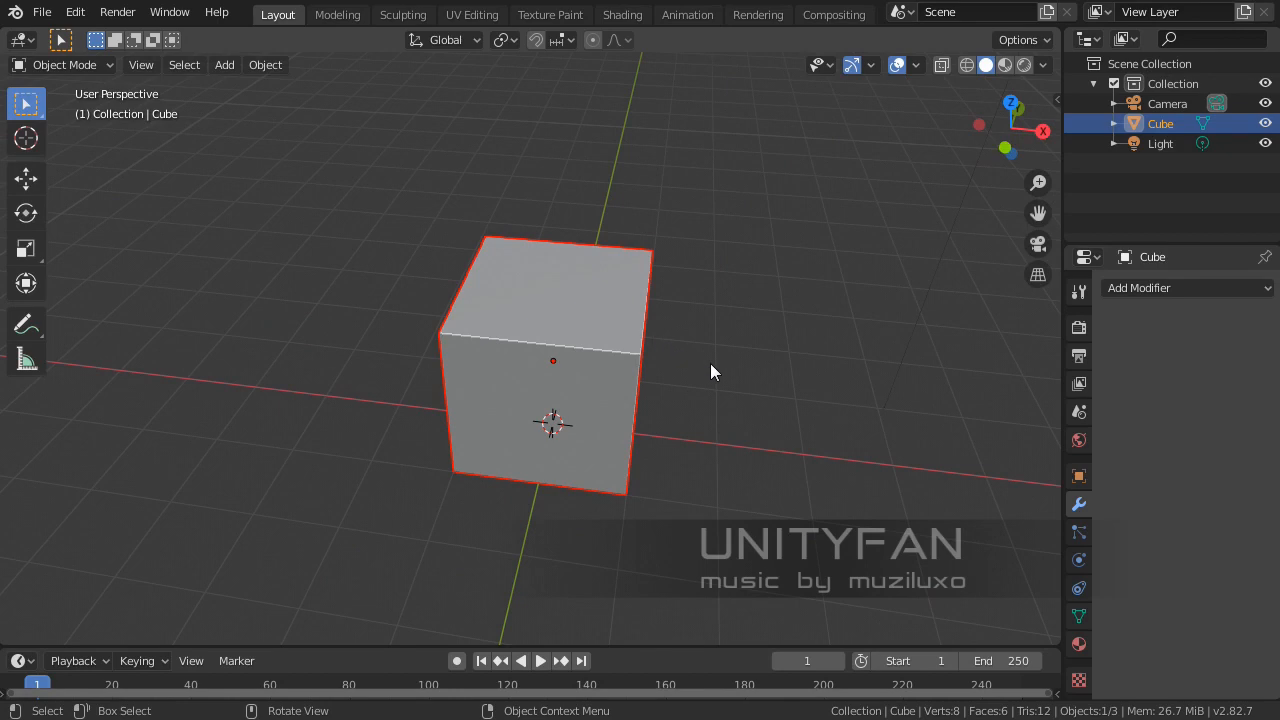
pyautogui.click(710, 363)
pyautogui.click(525, 362)
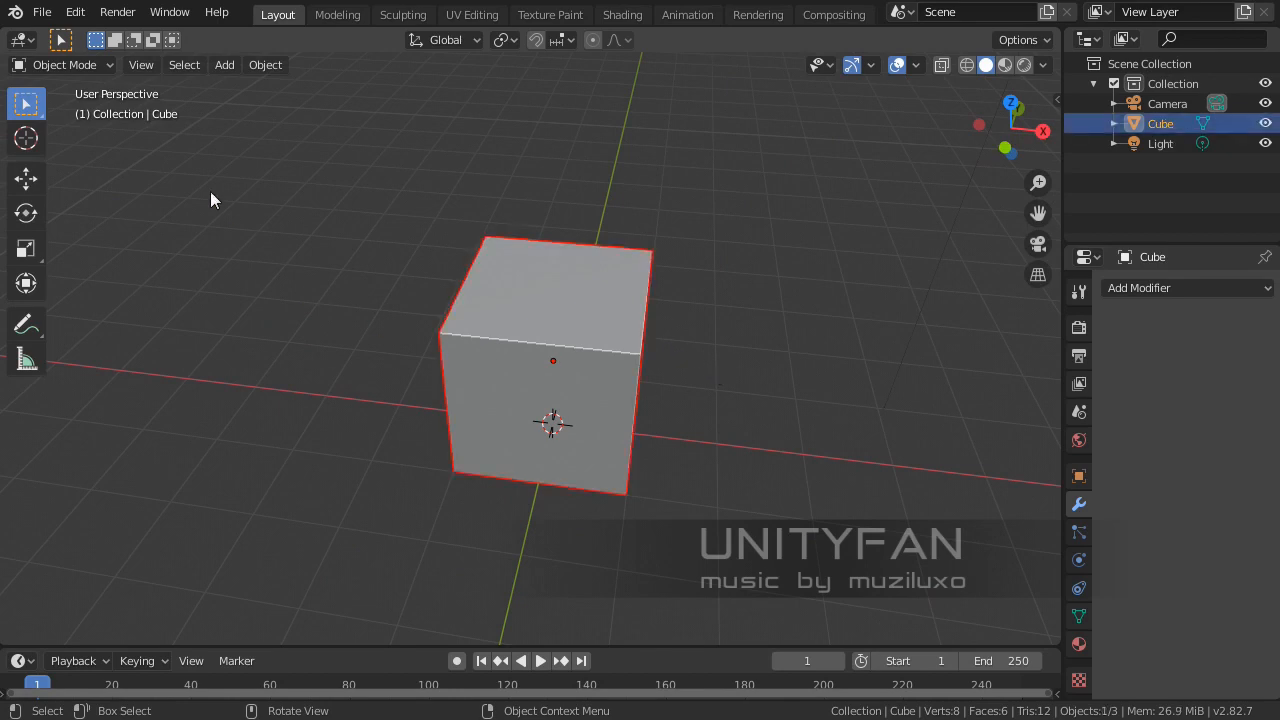
# Step: Return to the Move tool, try shifting the cube along the X axis, and undo the shift
pyautogui.click(27, 180)
pyautogui.moveTo(490, 270); pyautogui.dragTo(533, 271, button='middle')
pyautogui.moveTo(637, 351); pyautogui.dragTo(407, 357)
pyautogui.moveTo(597, 357); pyautogui.dragTo(475, 360, button='middle')
pyautogui.hotkey('ctrl', 'z')
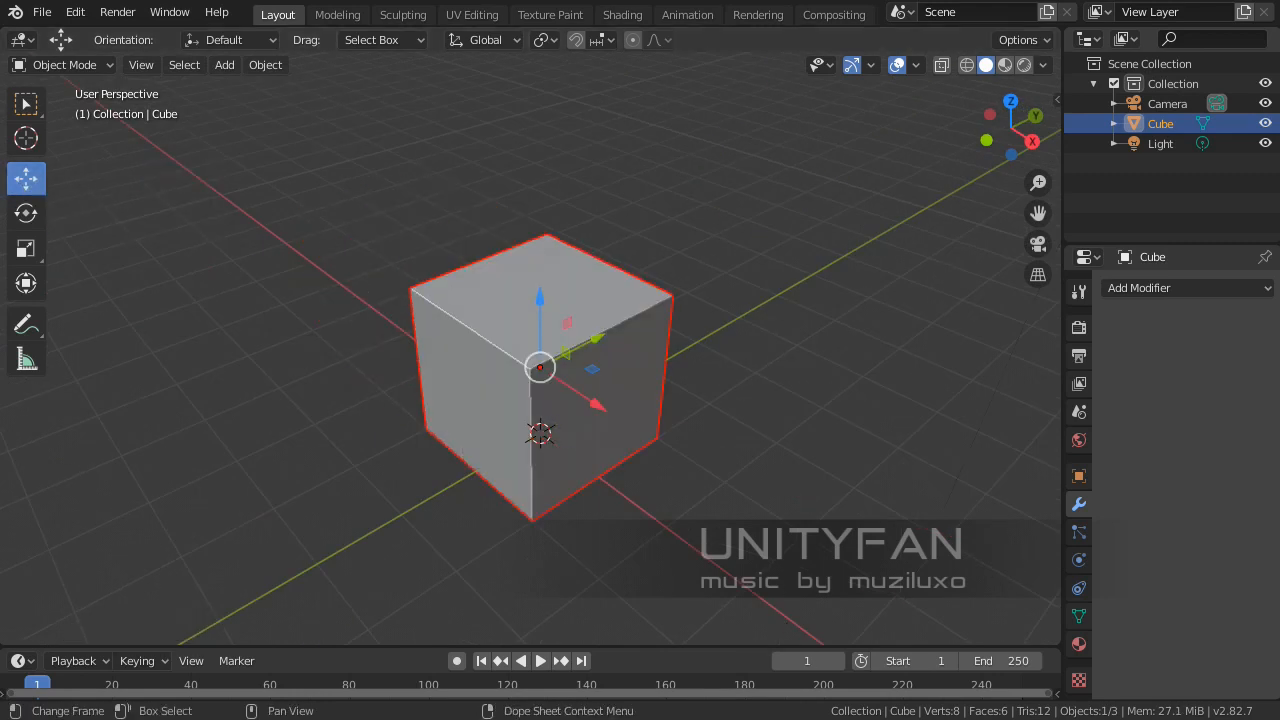
pyautogui.rightClick(839, 719)
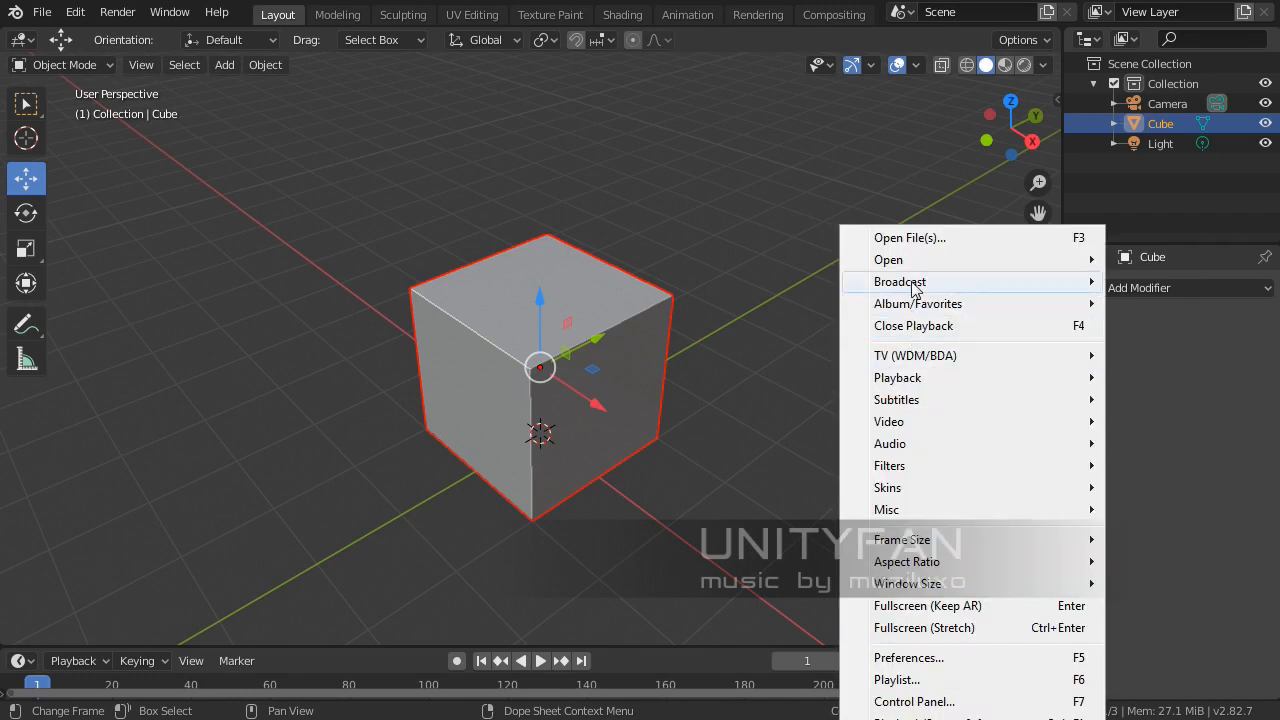
pyautogui.moveTo(908, 285)
pyautogui.click(646, 446)
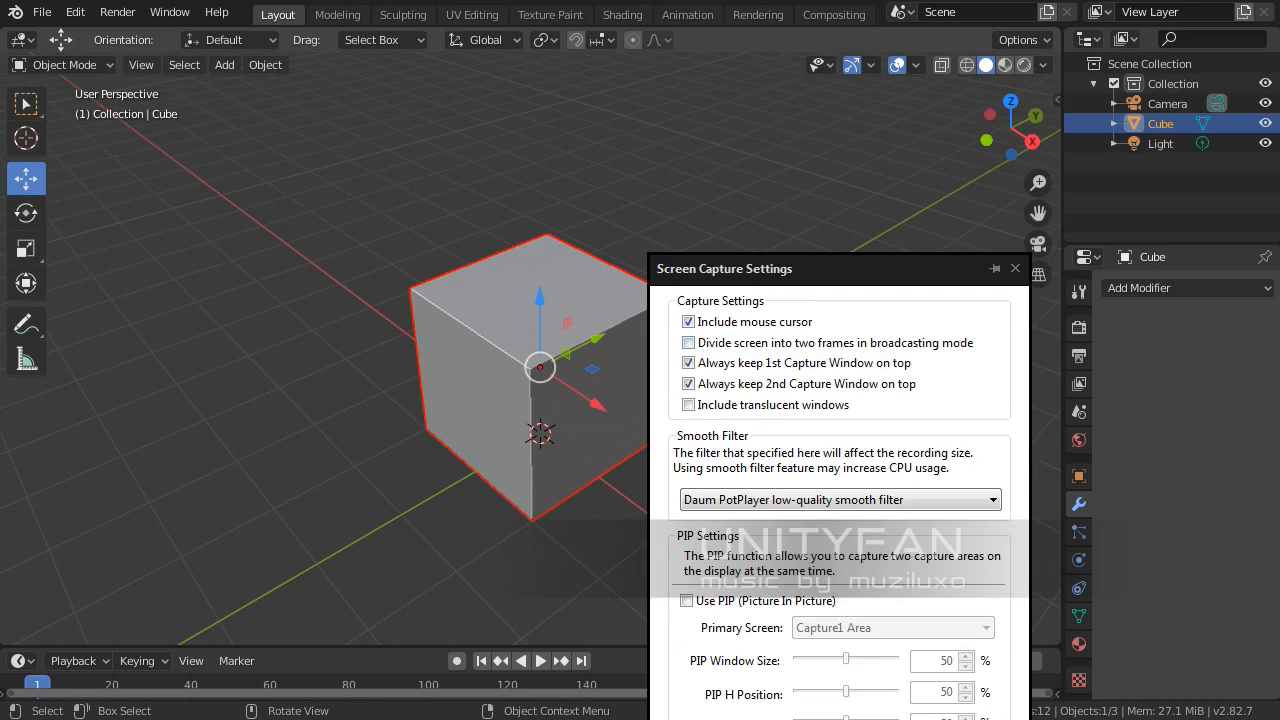
pyautogui.click(1015, 268)
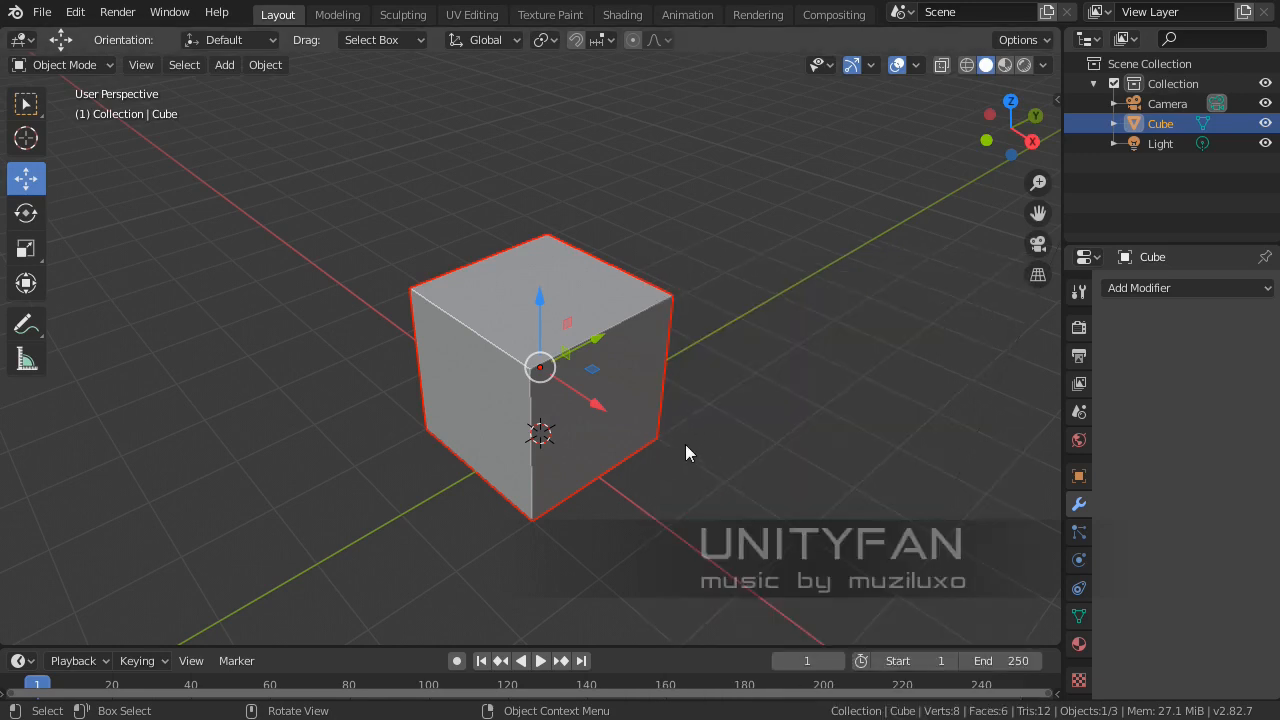
# Step: Enable the Screencast Keys display in the viewport
pyautogui.click(1055, 104)
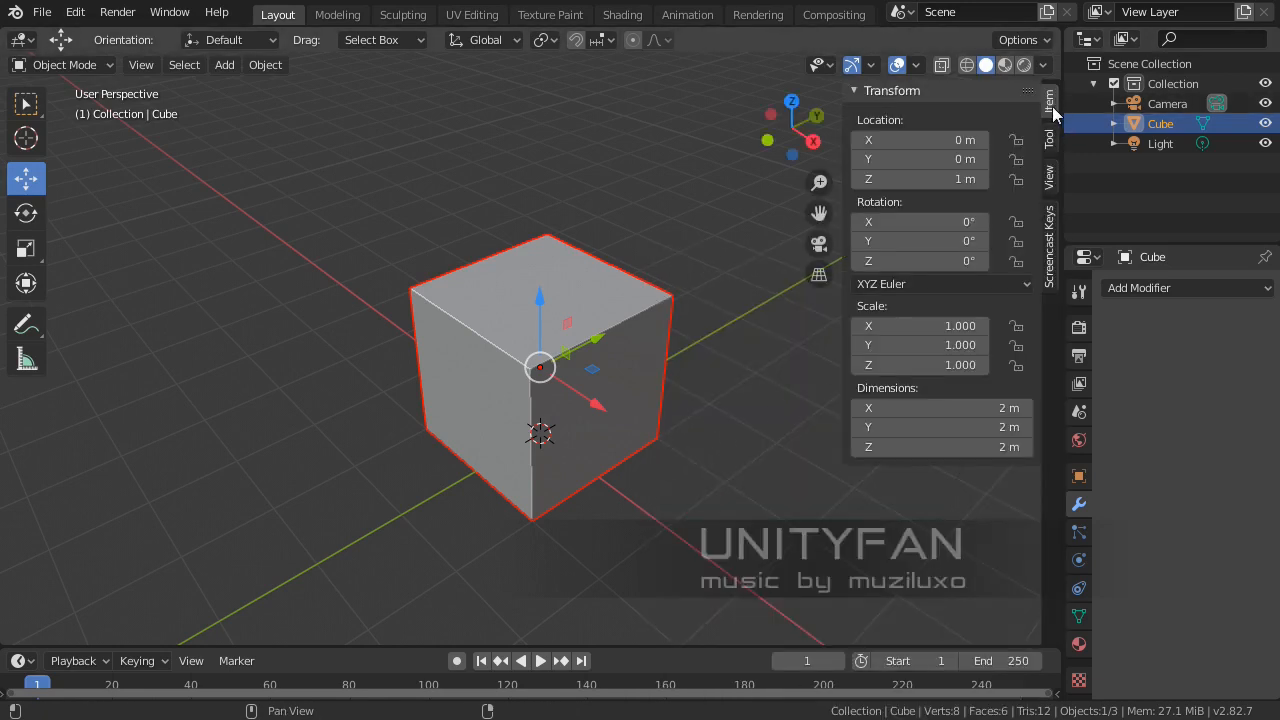
pyautogui.click(1048, 222)
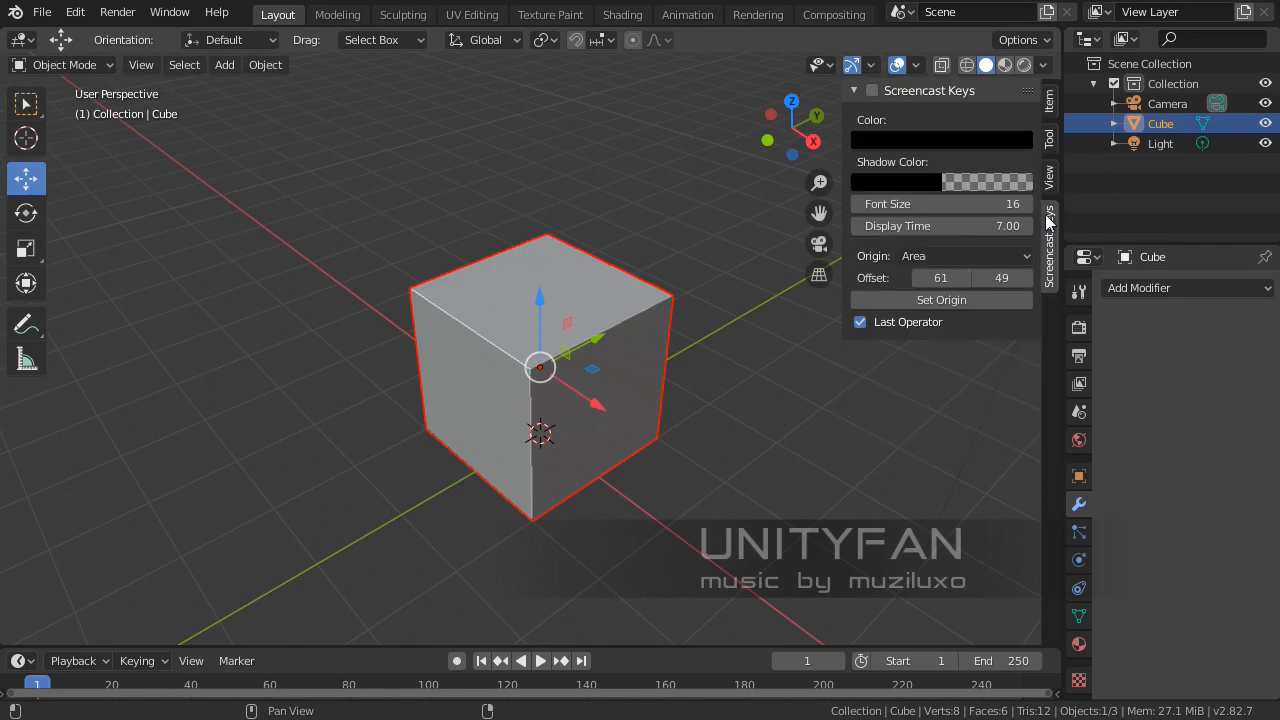
pyautogui.click(873, 90)
pyautogui.click(853, 90)
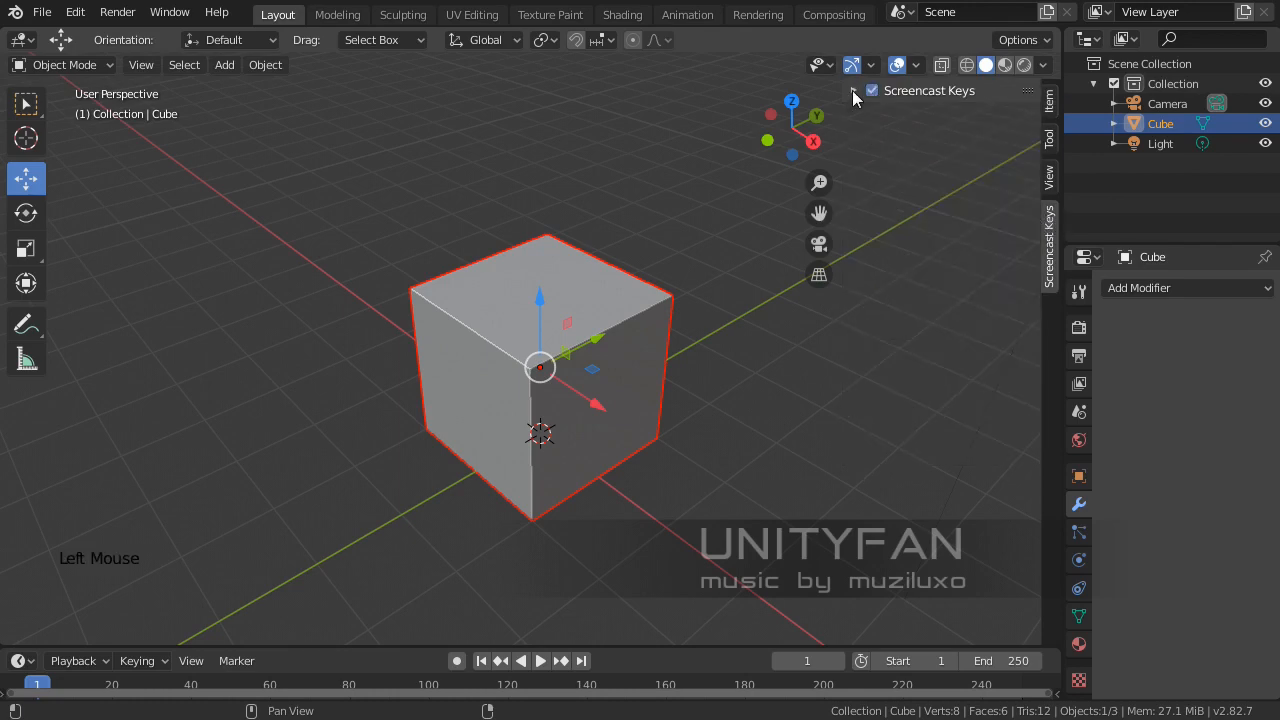
pyautogui.moveTo(262, 462); pyautogui.dragTo(187, 447, button='middle')
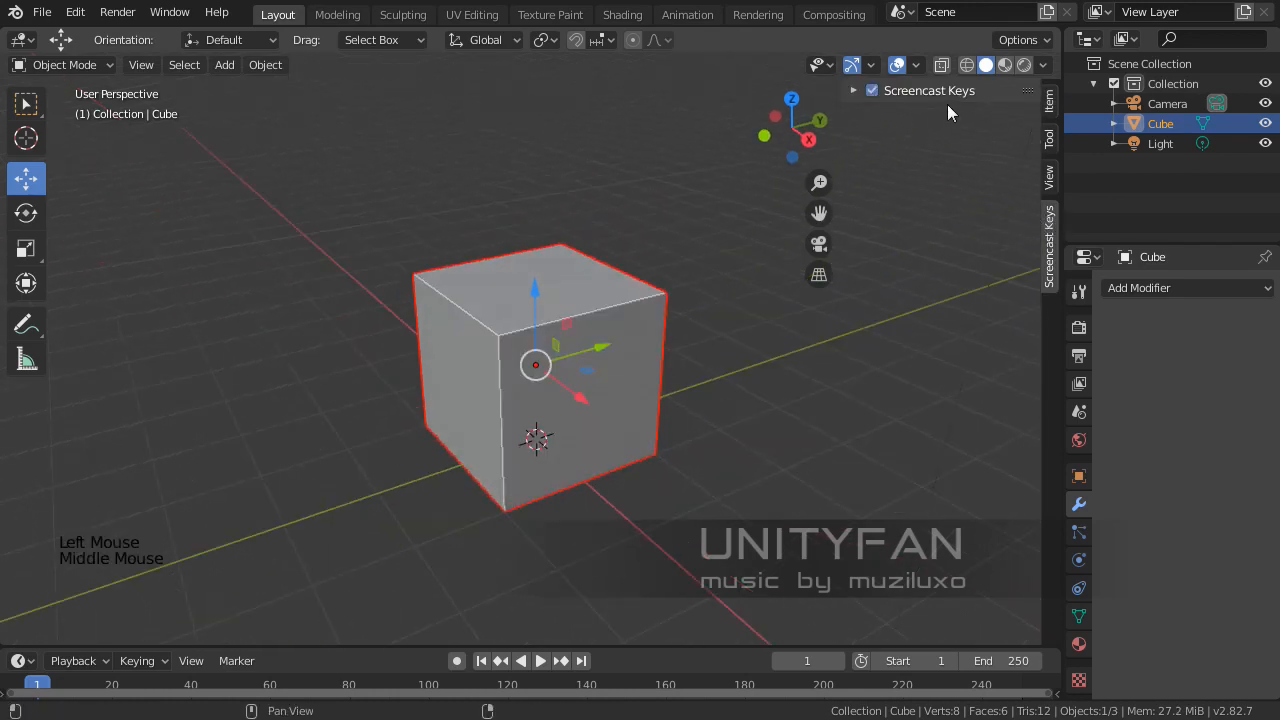
# Step: Set the Screencast Keys text colour to white and hide the viewport sidebar
pyautogui.click(853, 90)
pyautogui.click(940, 133)
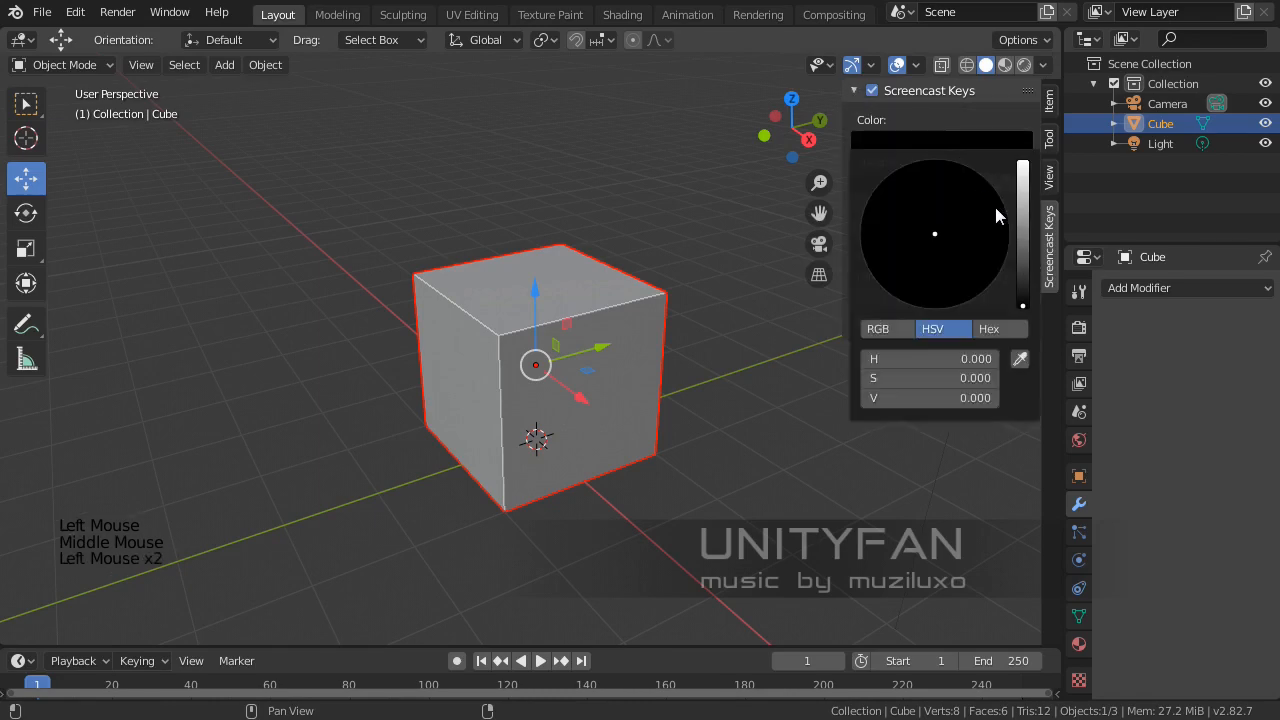
pyautogui.moveTo(1022, 205); pyautogui.dragTo(1022, 160)
pyautogui.moveTo(441, 382); pyautogui.dragTo(660, 460, button='middle')
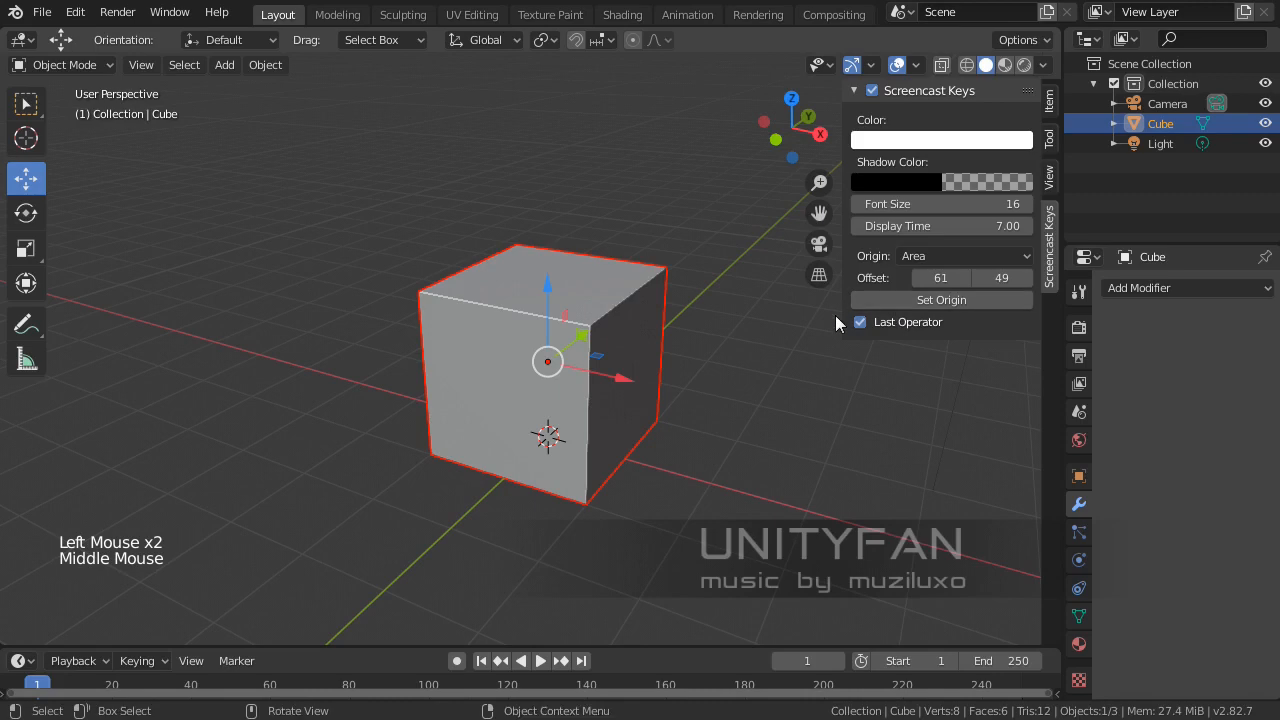
pyautogui.moveTo(757, 325); pyautogui.dragTo(667, 345, button='middle')
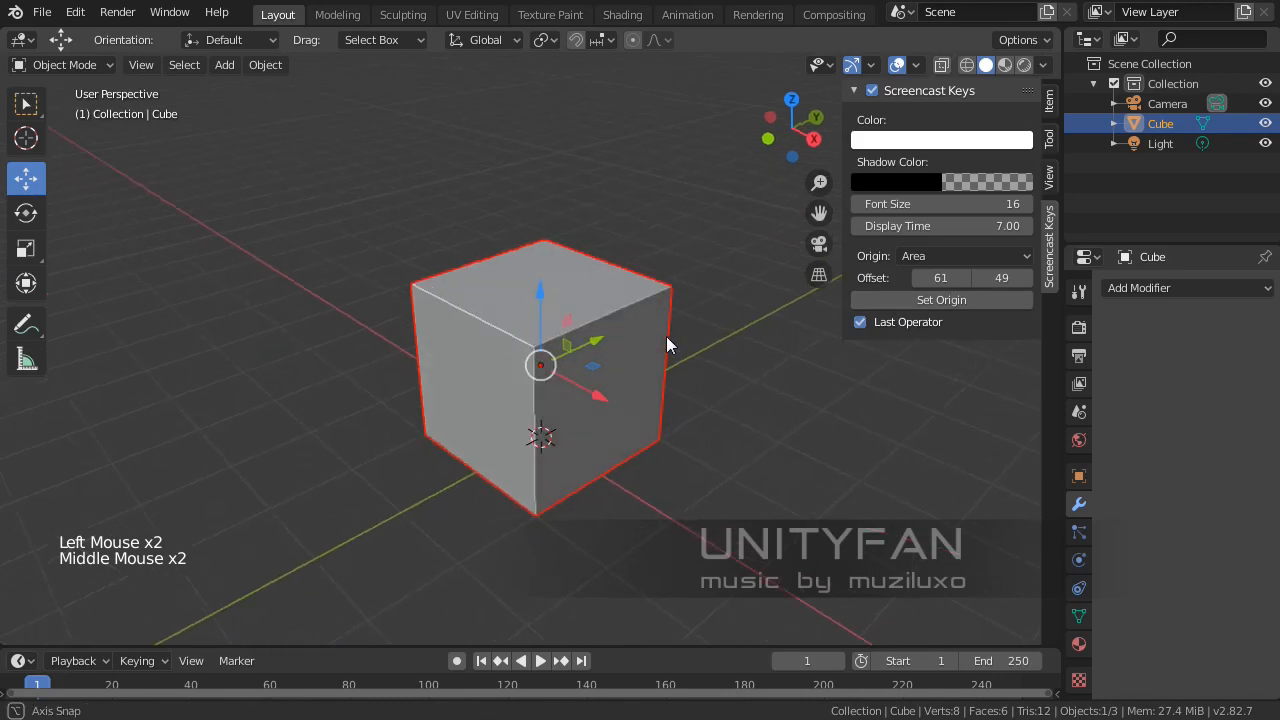
pyautogui.click(853, 91)
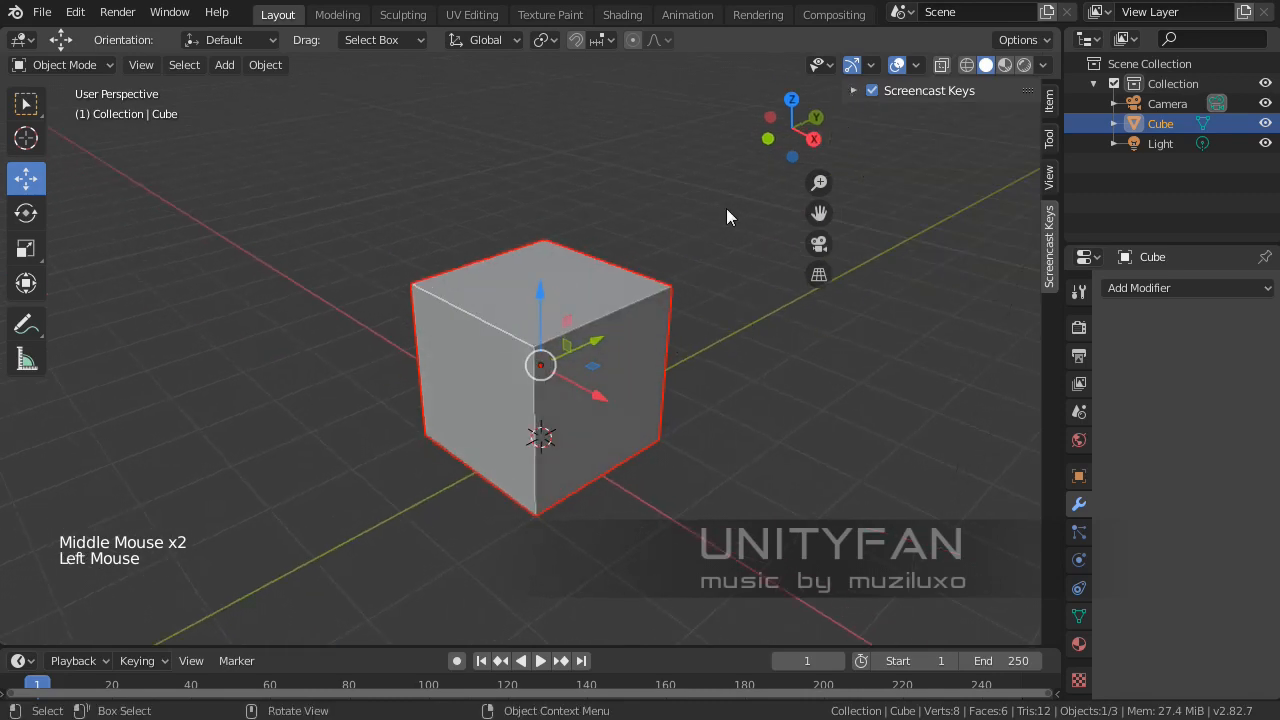
pyautogui.press('n')
# Step: Try moving the cube along the X axis with the Move gizmo and undo the move
pyautogui.moveTo(655, 240); pyautogui.dragTo(507, 362, button='middle')
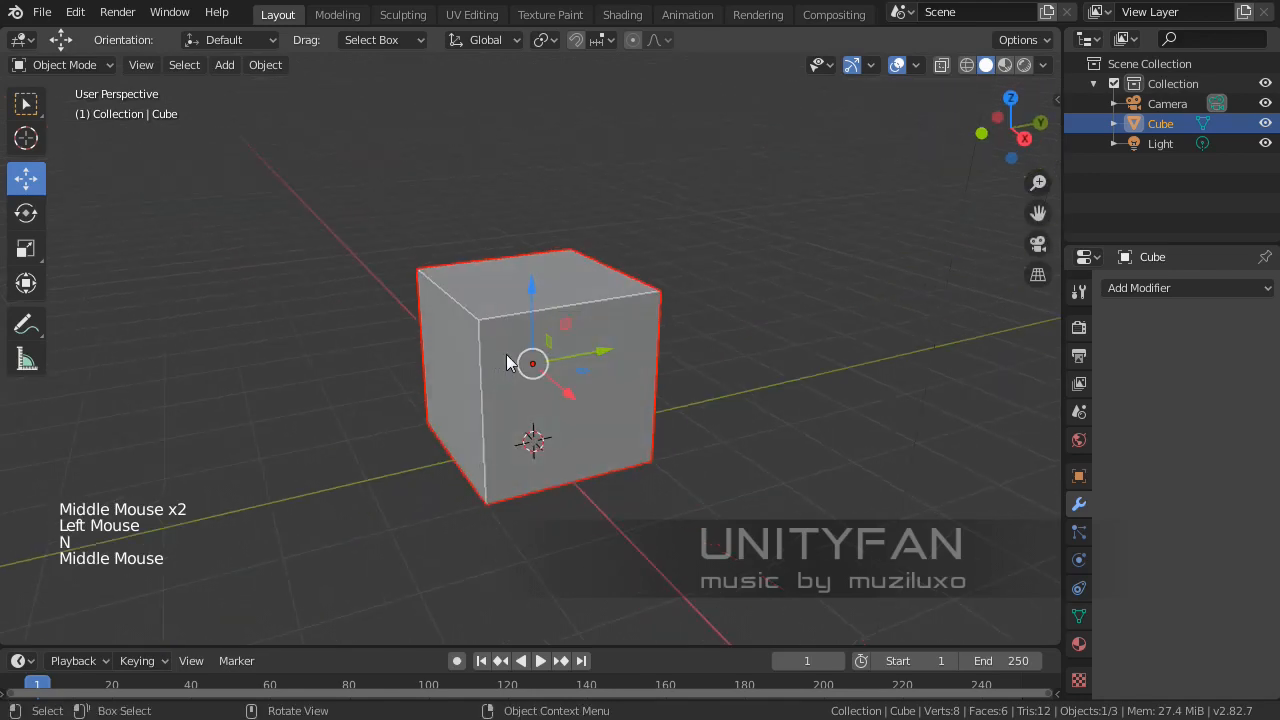
pyautogui.scroll(1, 560, 407)
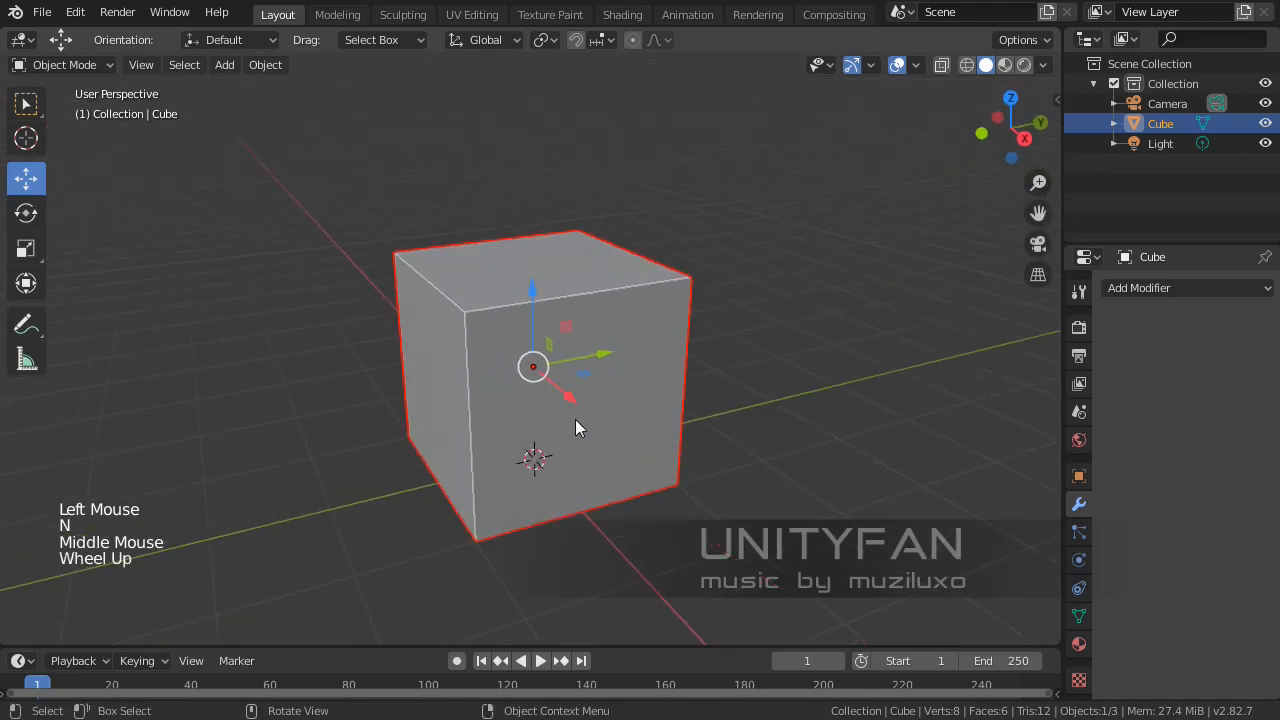
pyautogui.moveTo(580, 428); pyautogui.dragTo(681, 447, button='middle')
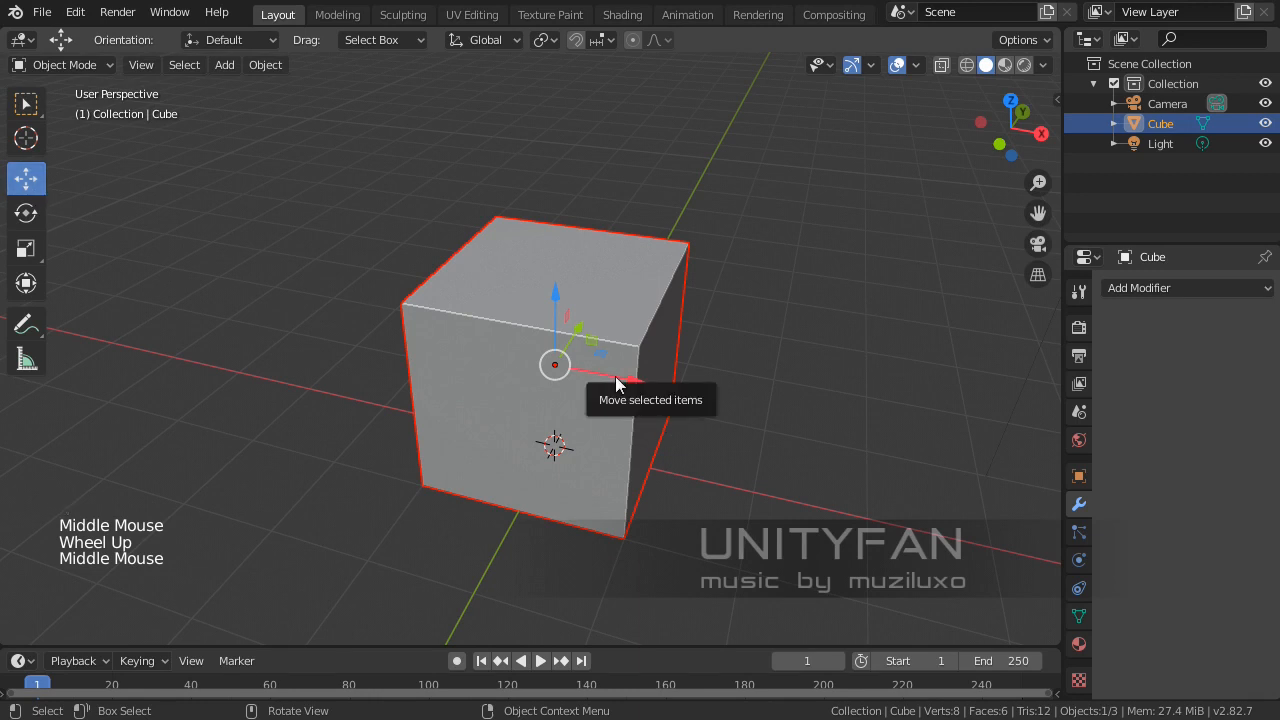
pyautogui.moveTo(616, 383); pyautogui.dragTo(580, 400)
pyautogui.hotkey('ctrl', 'z')
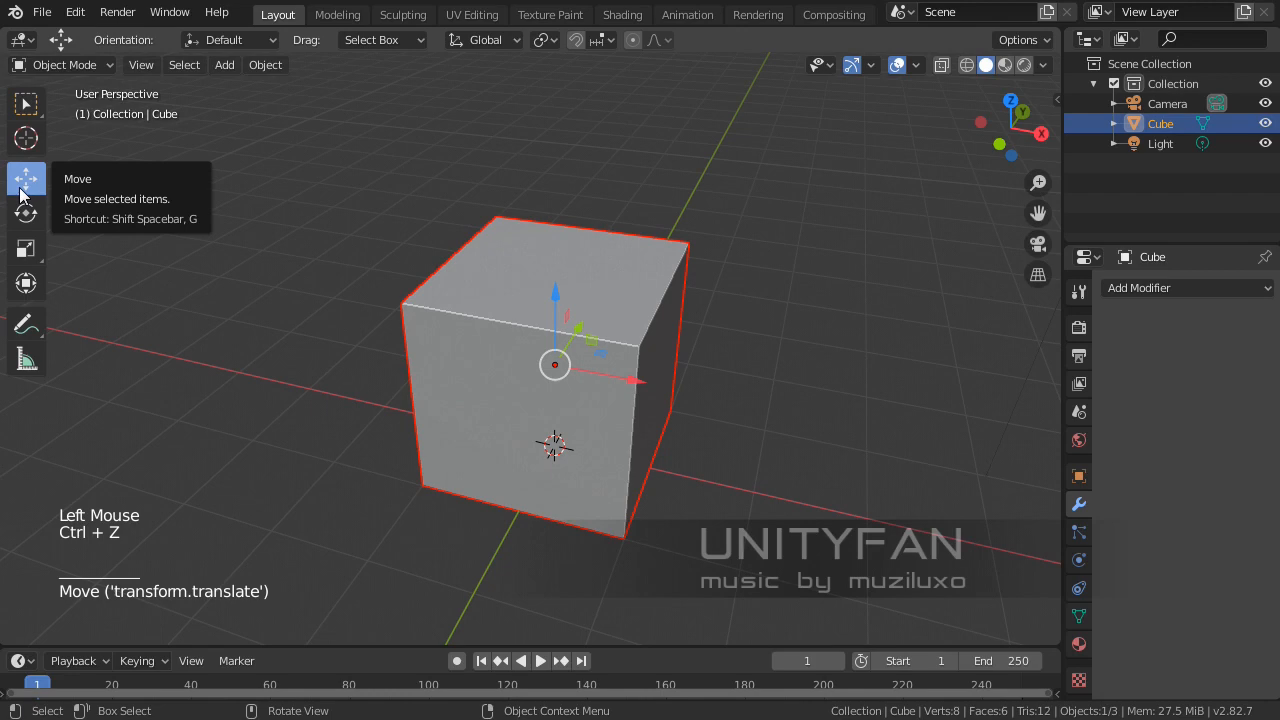
pyautogui.moveTo(120, 260); pyautogui.dragTo(685, 416, button='middle')
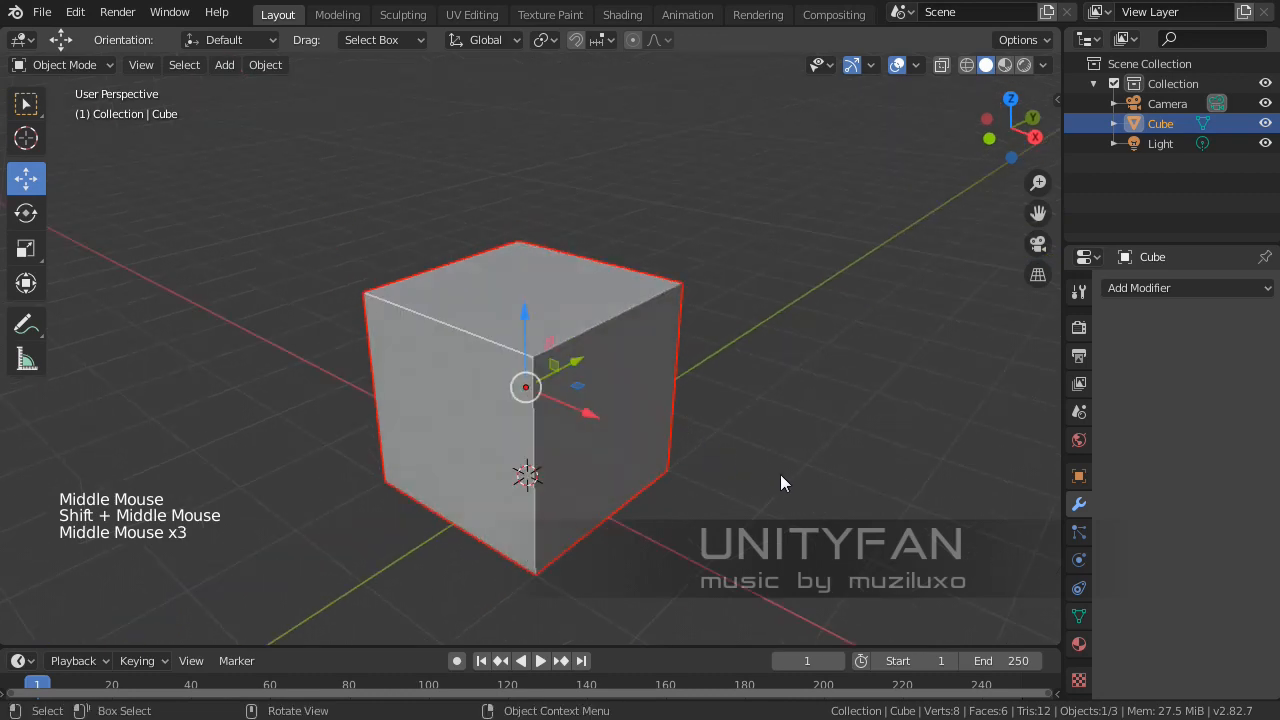
# Step: Try grabbing the cube for a free, unconstrained move and cancel it
pyautogui.press('g')
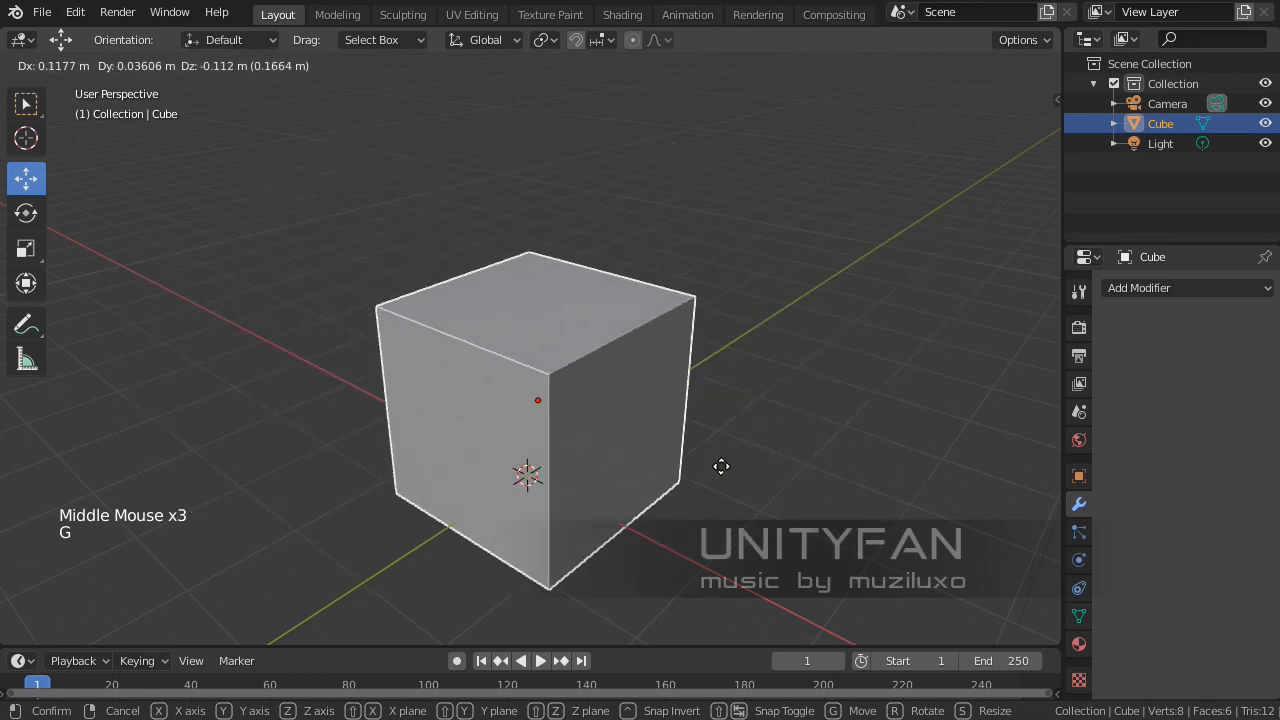
pyautogui.rightClick(770, 465)
pyautogui.moveTo(601, 505); pyautogui.dragTo(627, 477, button='middle')
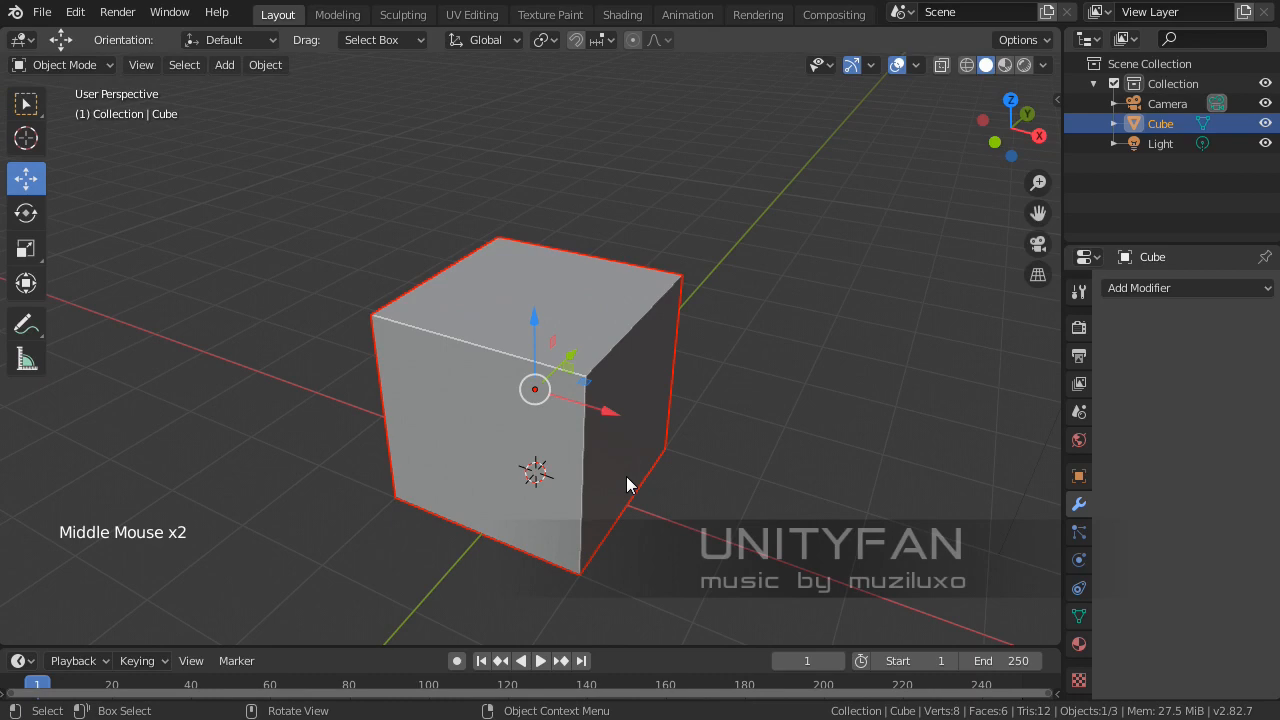
# Step: Try grabbing the cube constrained to the global Z axis and cancel the move
pyautogui.press('g')
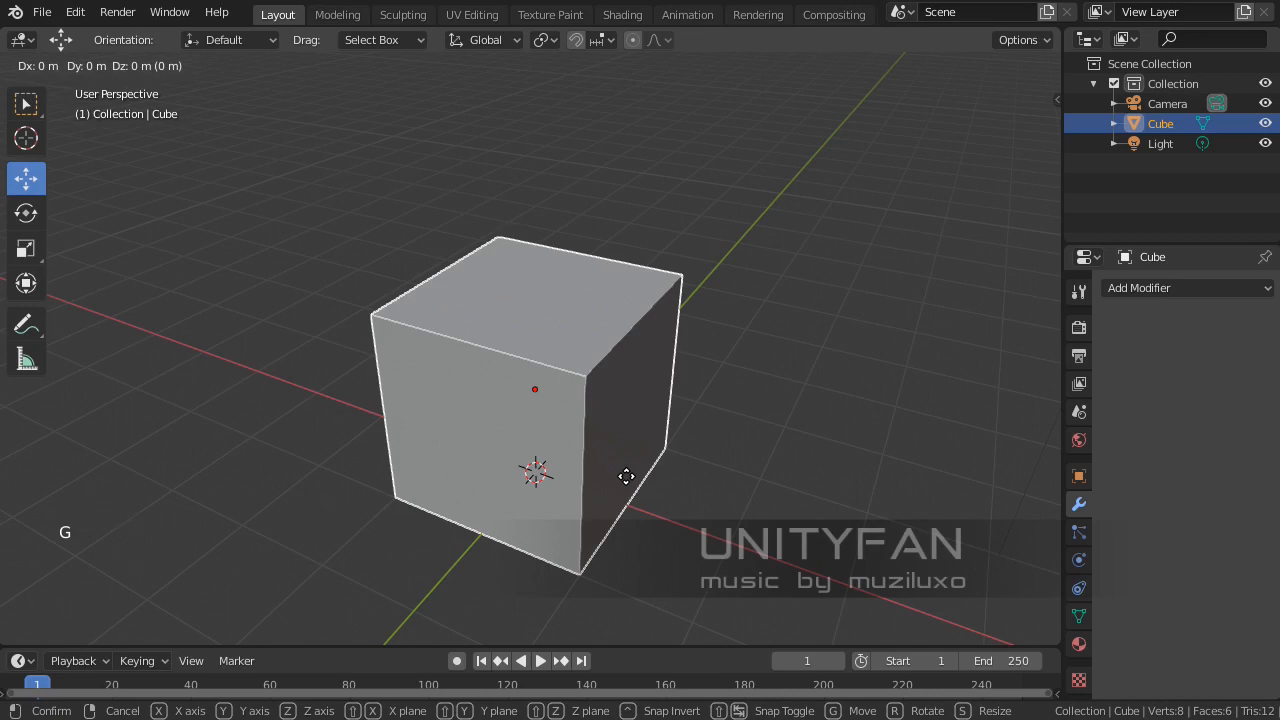
pyautogui.press('z')
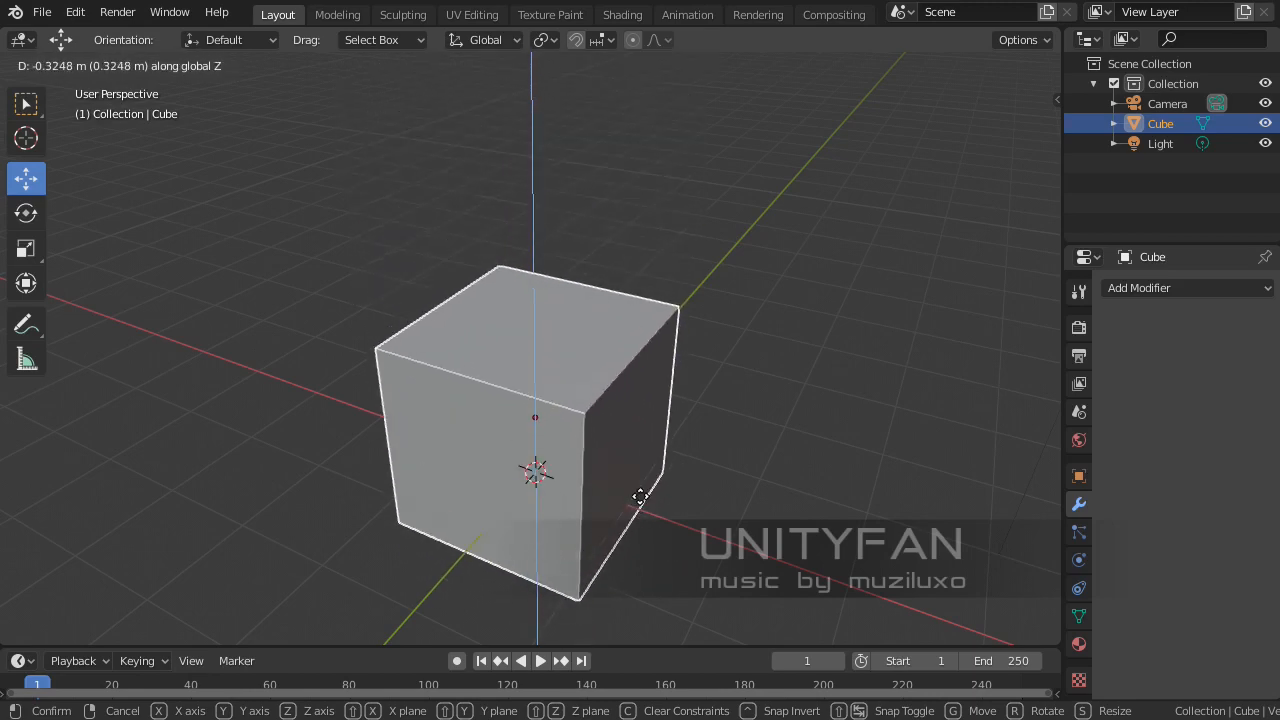
pyautogui.rightClick(607, 421)
pyautogui.moveTo(650, 492); pyautogui.dragTo(531, 484, button='middle')
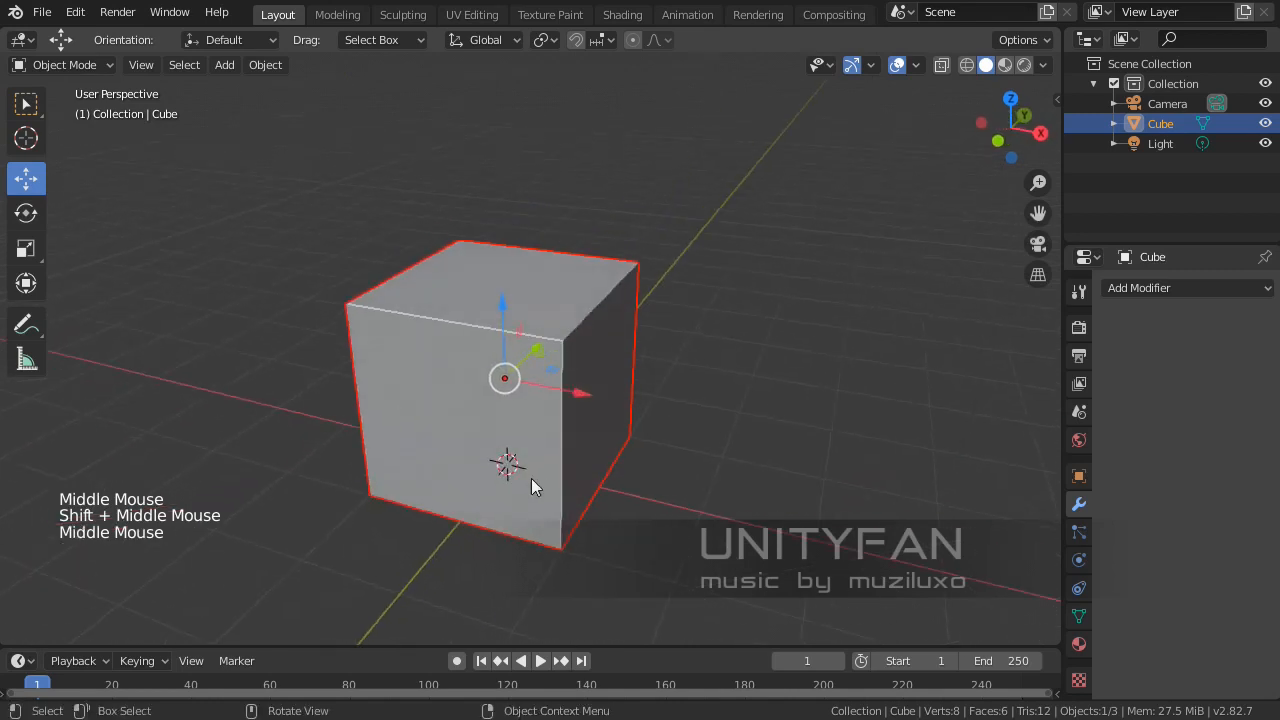
# Step: Activate the Rotate tool, try a snapped rotation of the cube about the Y axis, and undo it
pyautogui.click(26, 213)
pyautogui.moveTo(485, 343); pyautogui.dragTo(524, 322, button='middle')
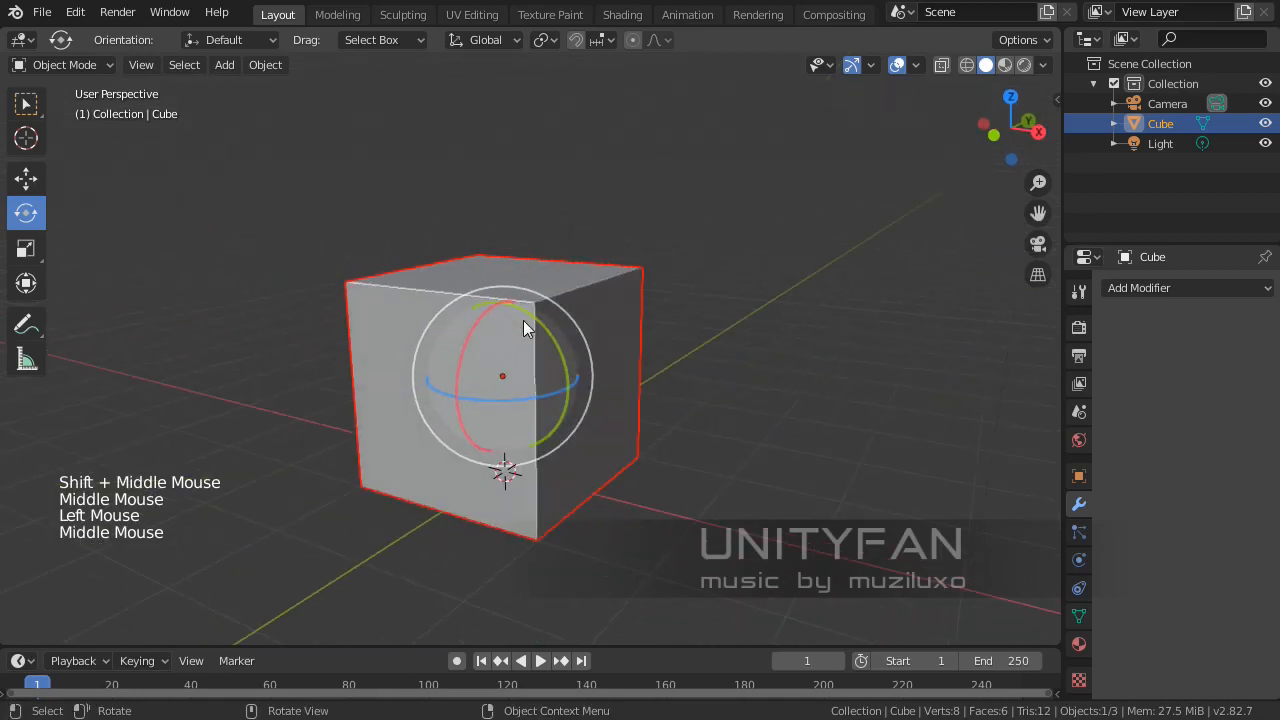
pyautogui.keyDown('ctrl'); pyautogui.moveTo(539, 320); pyautogui.dragTo(546, 349); pyautogui.keyUp('ctrl')
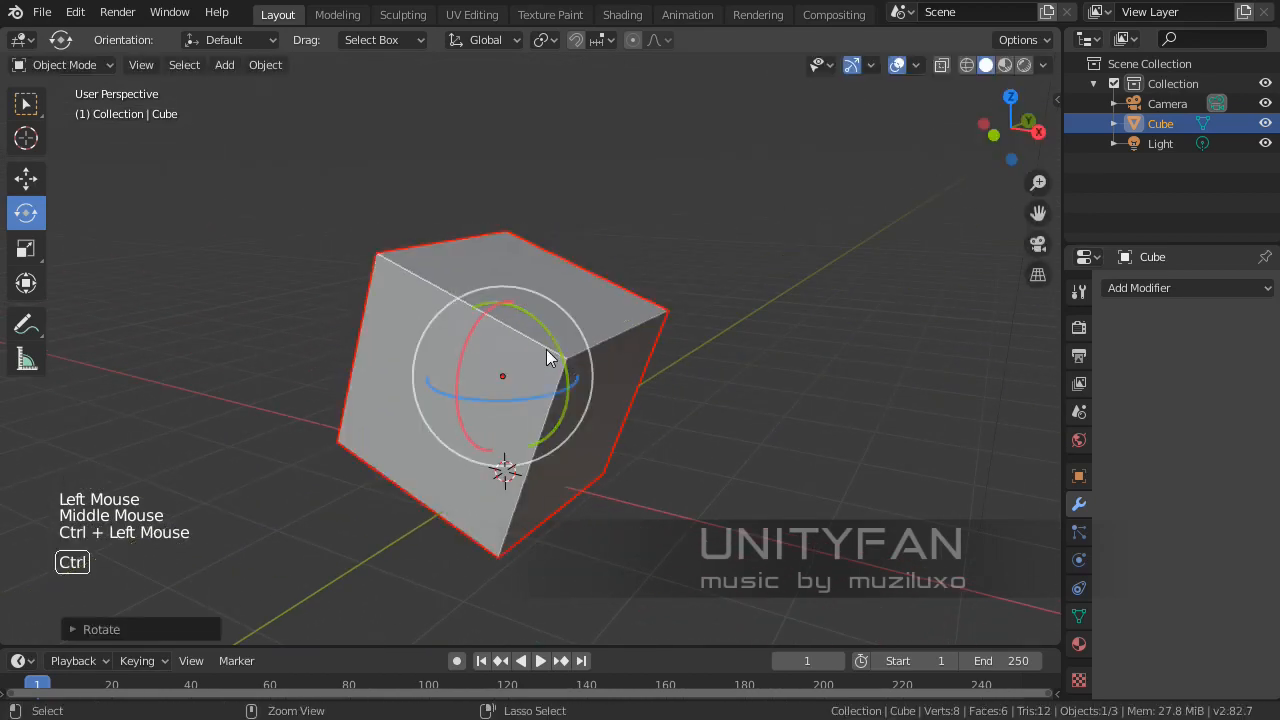
pyautogui.moveTo(546, 349); pyautogui.dragTo(468, 319, button='middle')
pyautogui.hotkey('ctrl', 'z')
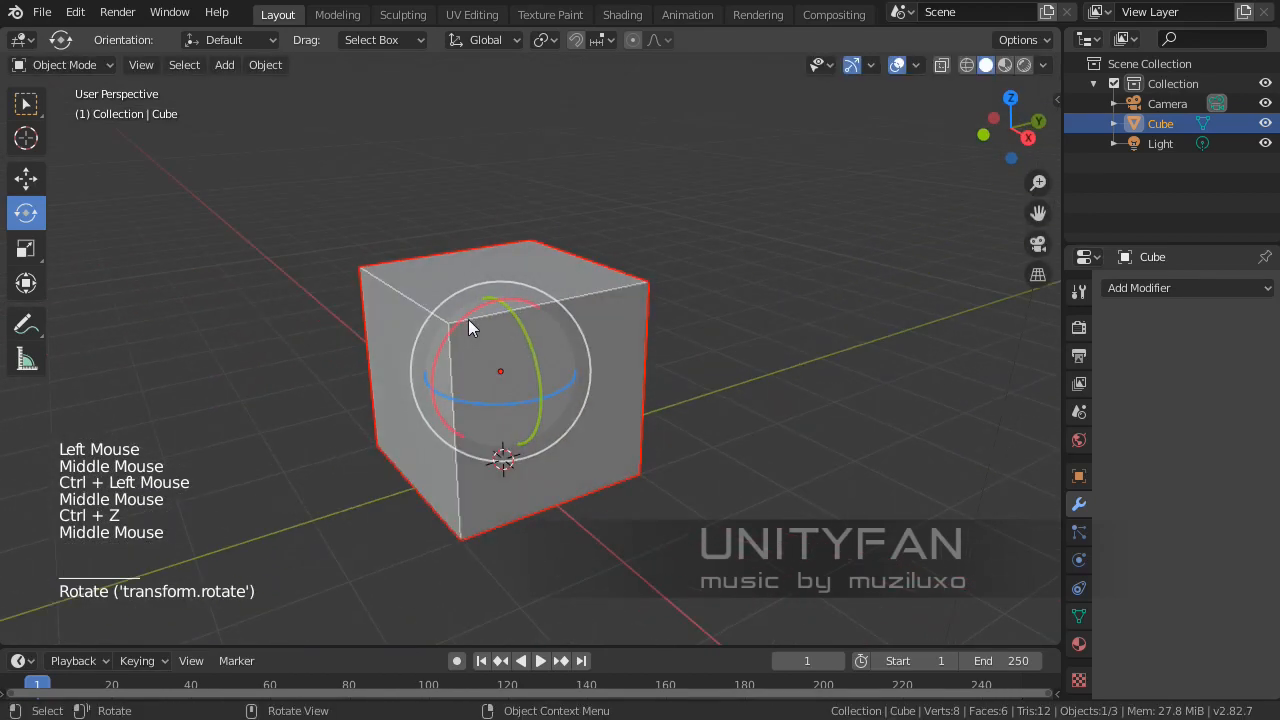
# Step: Try three further rotations of the cube with the Rotate gizmo, including one about the X axis, undoing each one
pyautogui.moveTo(450, 292); pyautogui.dragTo(410, 290)
pyautogui.moveTo(410, 290); pyautogui.dragTo(601, 400, button='middle')
pyautogui.hotkey('ctrl', 'z')
pyautogui.moveTo(689, 403); pyautogui.dragTo(476, 352, button='middle')
pyautogui.moveTo(476, 352); pyautogui.dragTo(472, 390)
pyautogui.moveTo(472, 390); pyautogui.dragTo(542, 421, button='middle')
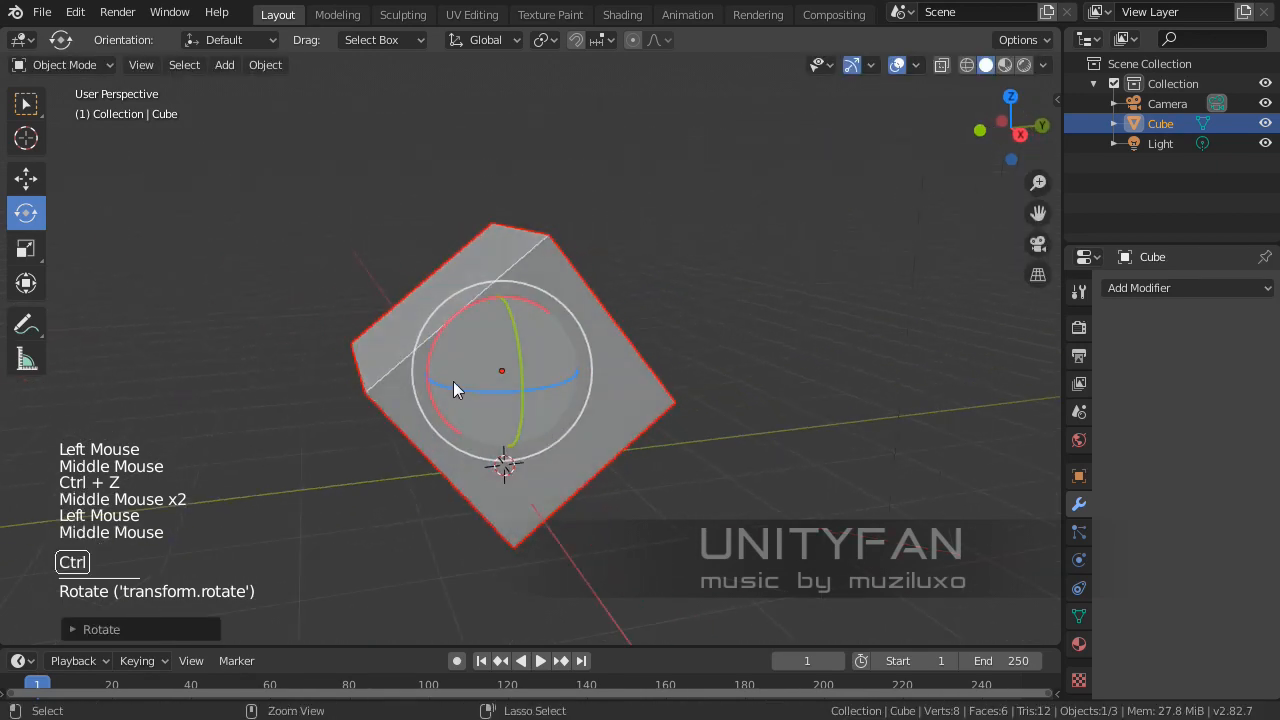
pyautogui.hotkey('ctrl', 'z')
pyautogui.scroll(2, 443, 335)
pyautogui.moveTo(443, 335); pyautogui.dragTo(508, 345, button='middle')
pyautogui.moveTo(508, 345); pyautogui.dragTo(535, 375)
pyautogui.moveTo(535, 375); pyautogui.dragTo(580, 385, button='middle')
pyautogui.hotkey('ctrl', 'z')
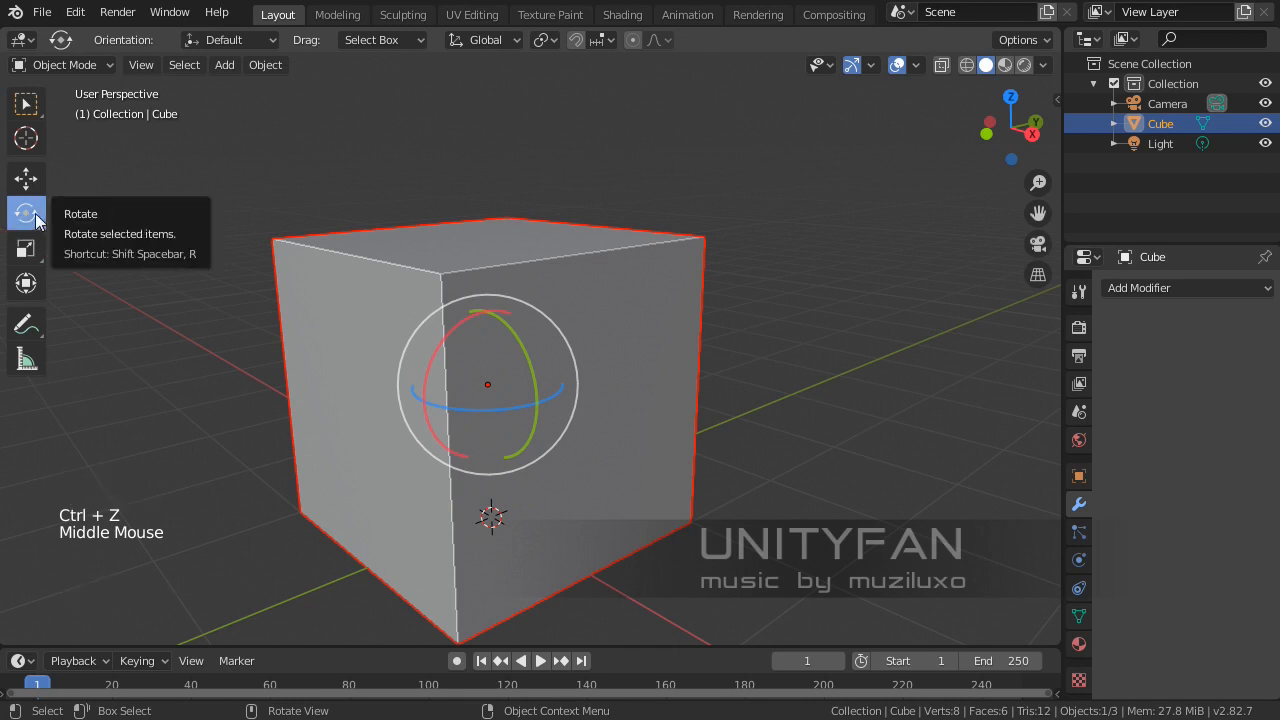
# Step: Deselect the cube and select it again with the Rotate tool active
pyautogui.moveTo(180, 330); pyautogui.dragTo(257, 410, button='middle')
pyautogui.scroll(-1, 679, 485)
pyautogui.click(680, 478)
pyautogui.click(490, 428)
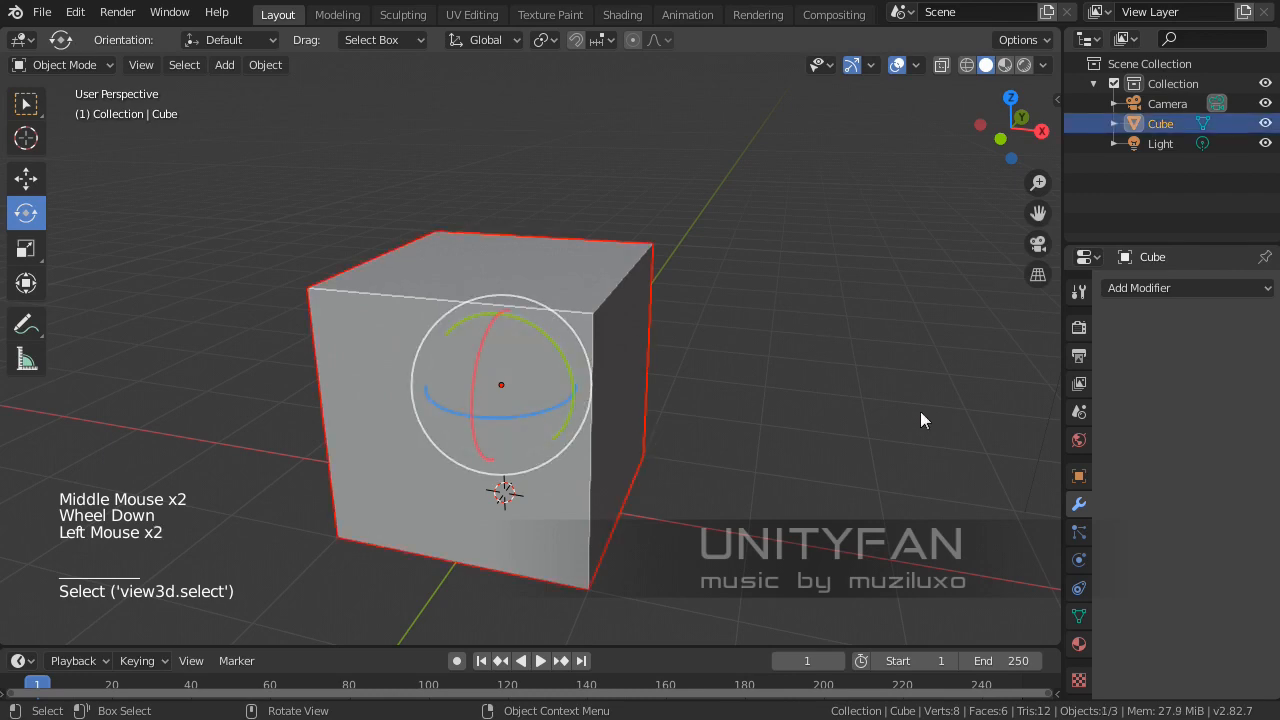
# Step: Try rotating the cube freely in the view plane from two different view angles, cancelling each rotation
pyautogui.press('r')
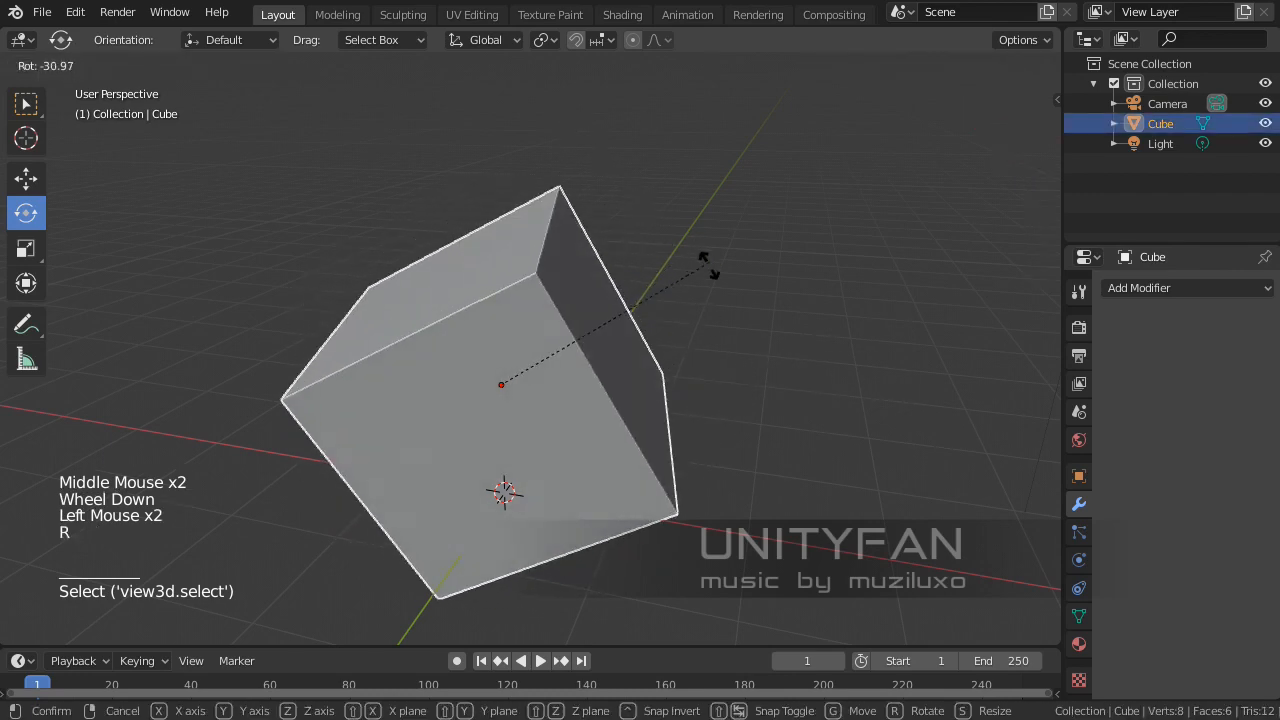
pyautogui.rightClick(707, 265)
pyautogui.moveTo(725, 392); pyautogui.dragTo(654, 392, button='middle')
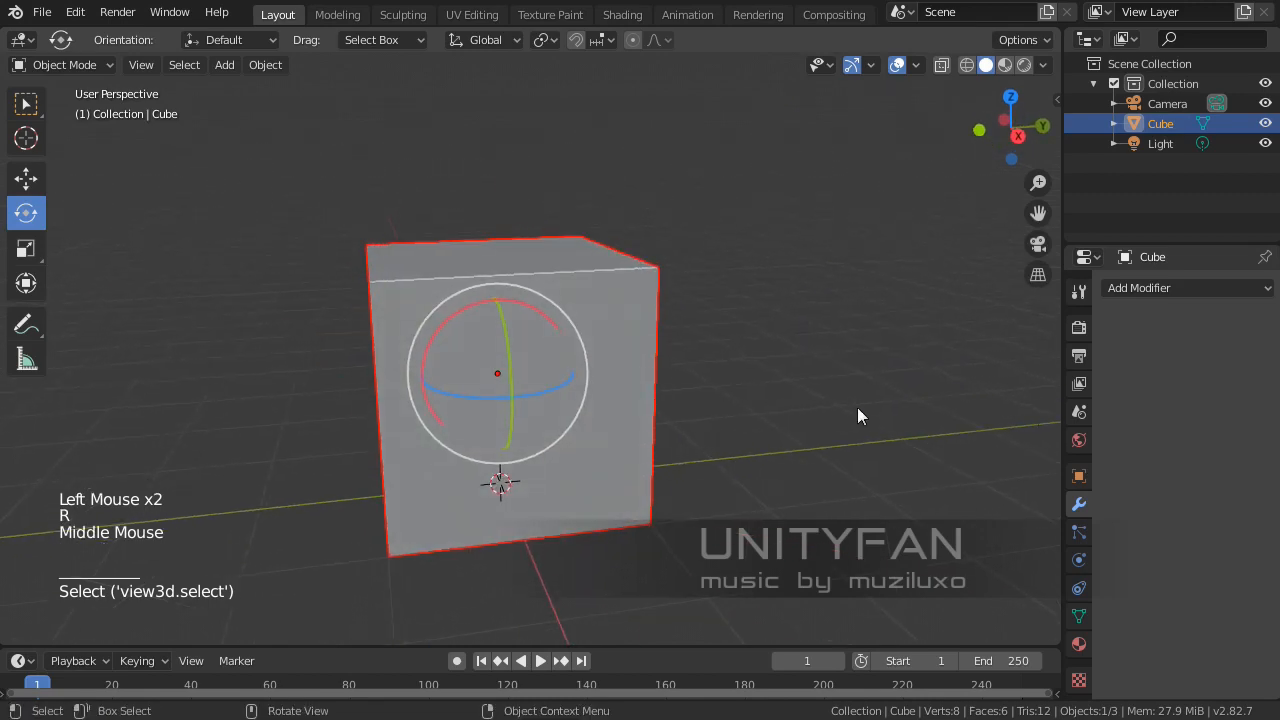
pyautogui.press('r')
pyautogui.rightClick(653, 300)
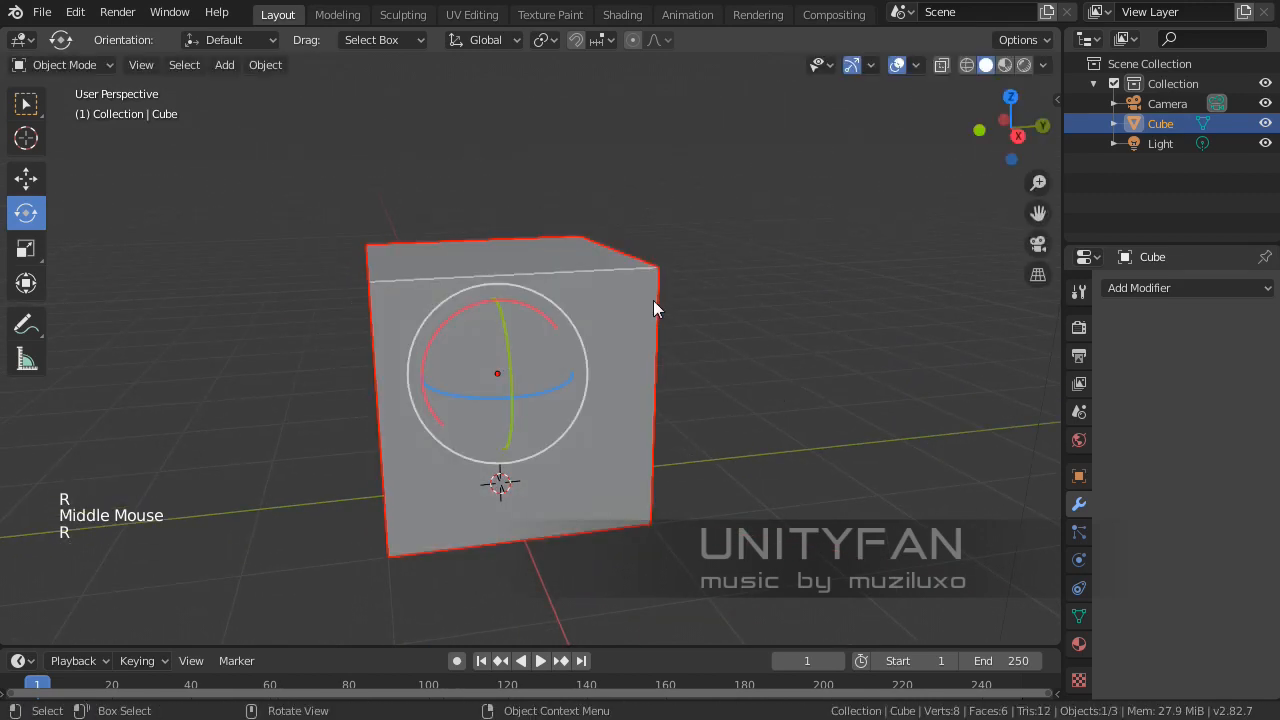
# Step: Activate the Select Box tool, select the cube and try a free rotation without the gizmo, cancelling it
pyautogui.moveTo(653, 300); pyautogui.dragTo(513, 367, button='middle')
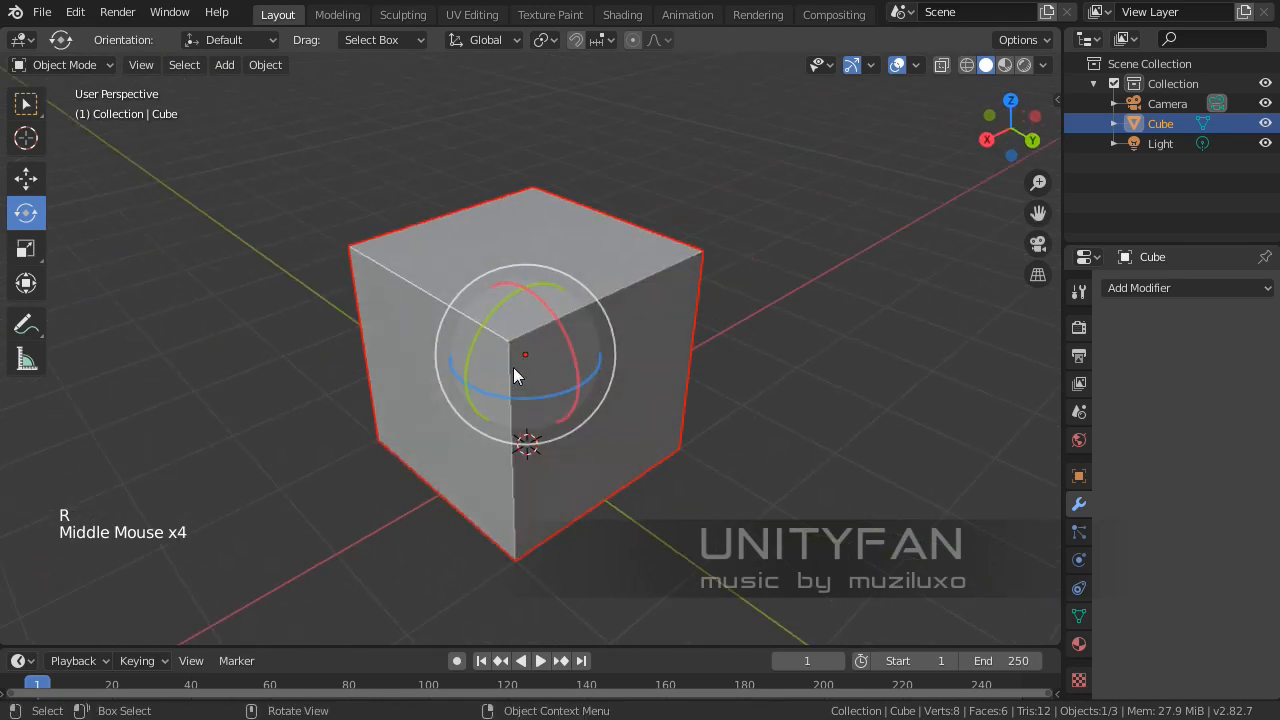
pyautogui.scroll(1, 513, 367)
pyautogui.click(26, 104)
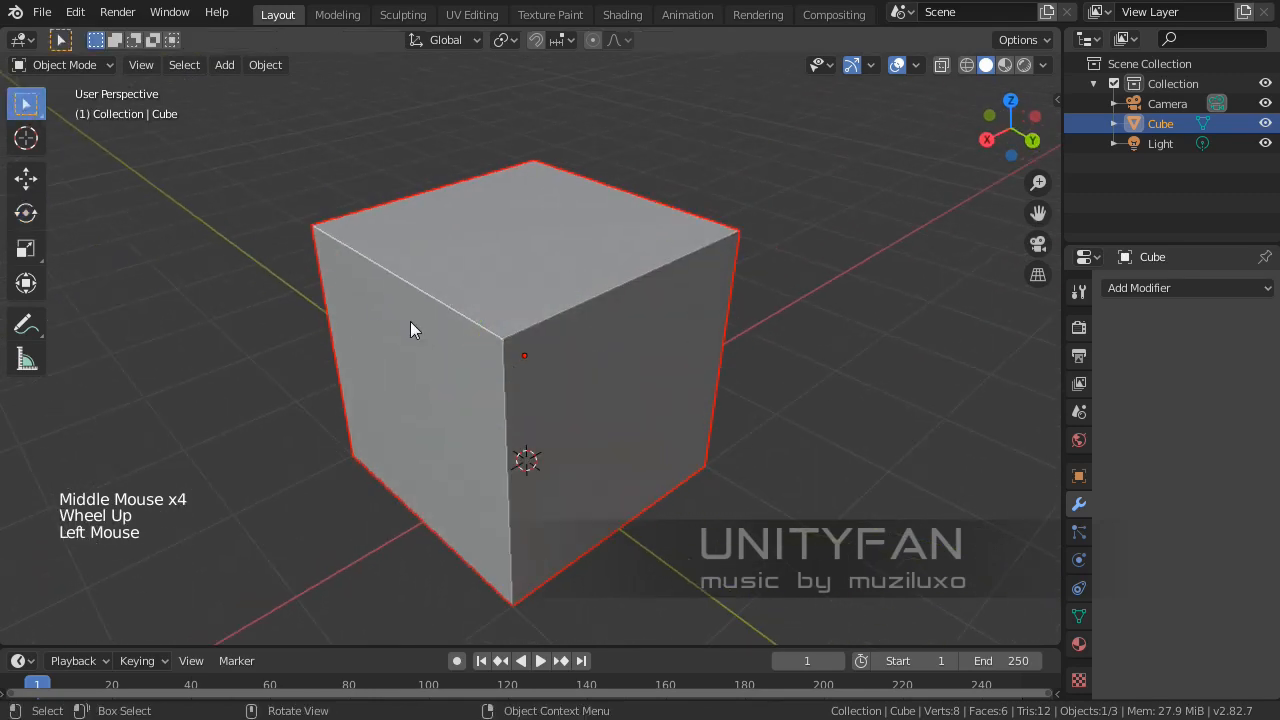
pyautogui.click(469, 328)
pyautogui.moveTo(715, 416); pyautogui.dragTo(543, 394, button='middle')
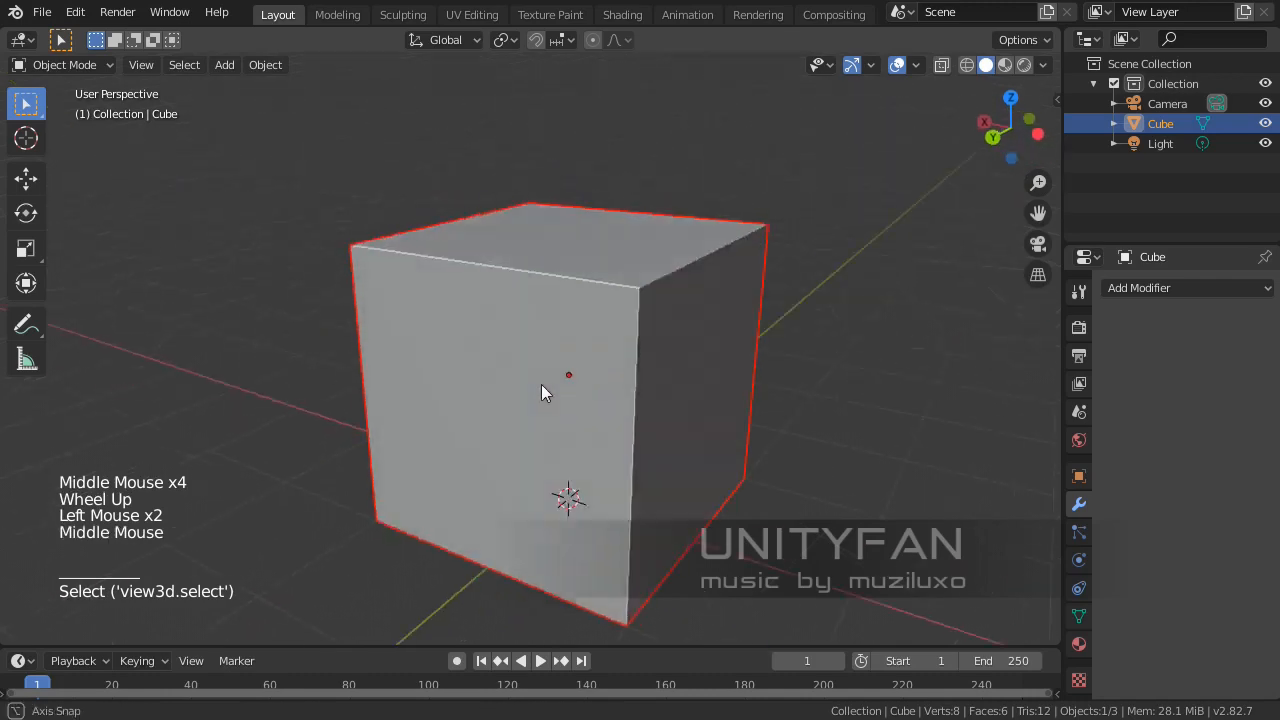
pyautogui.scroll(-2, 657, 414)
pyautogui.moveTo(657, 414); pyautogui.dragTo(647, 421, button='middle')
pyautogui.press('r')
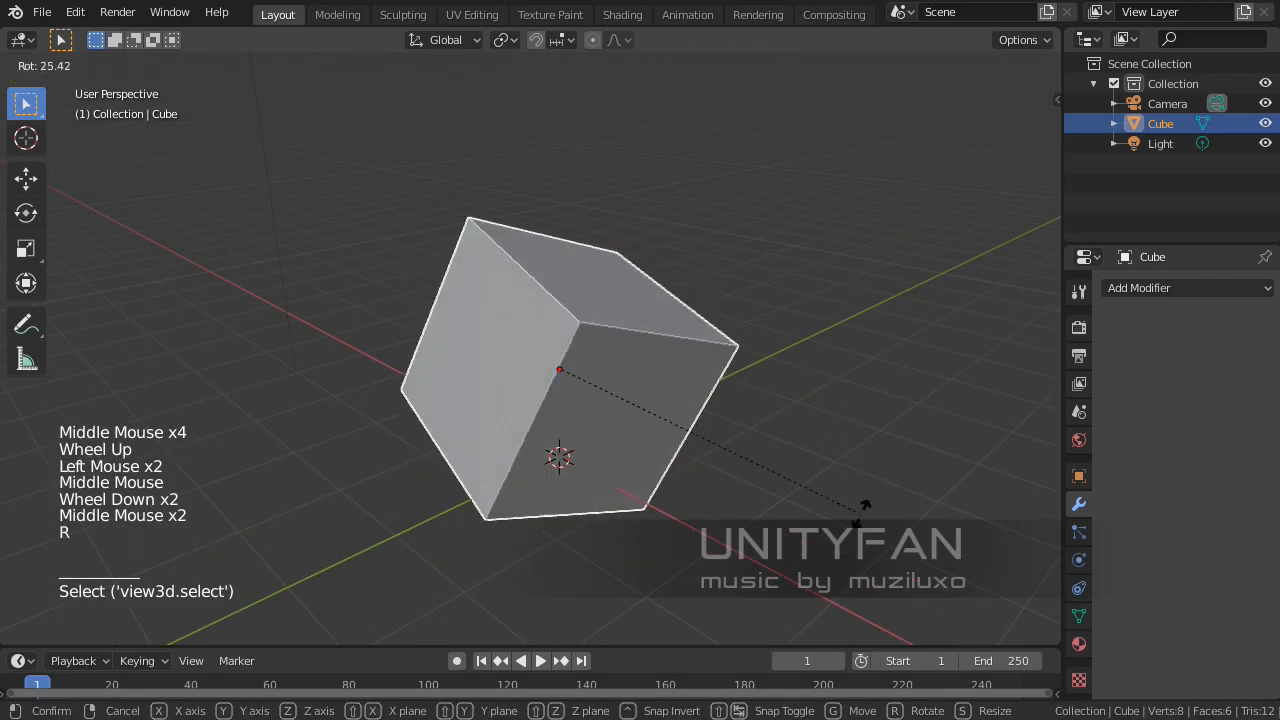
pyautogui.rightClick(817, 374)
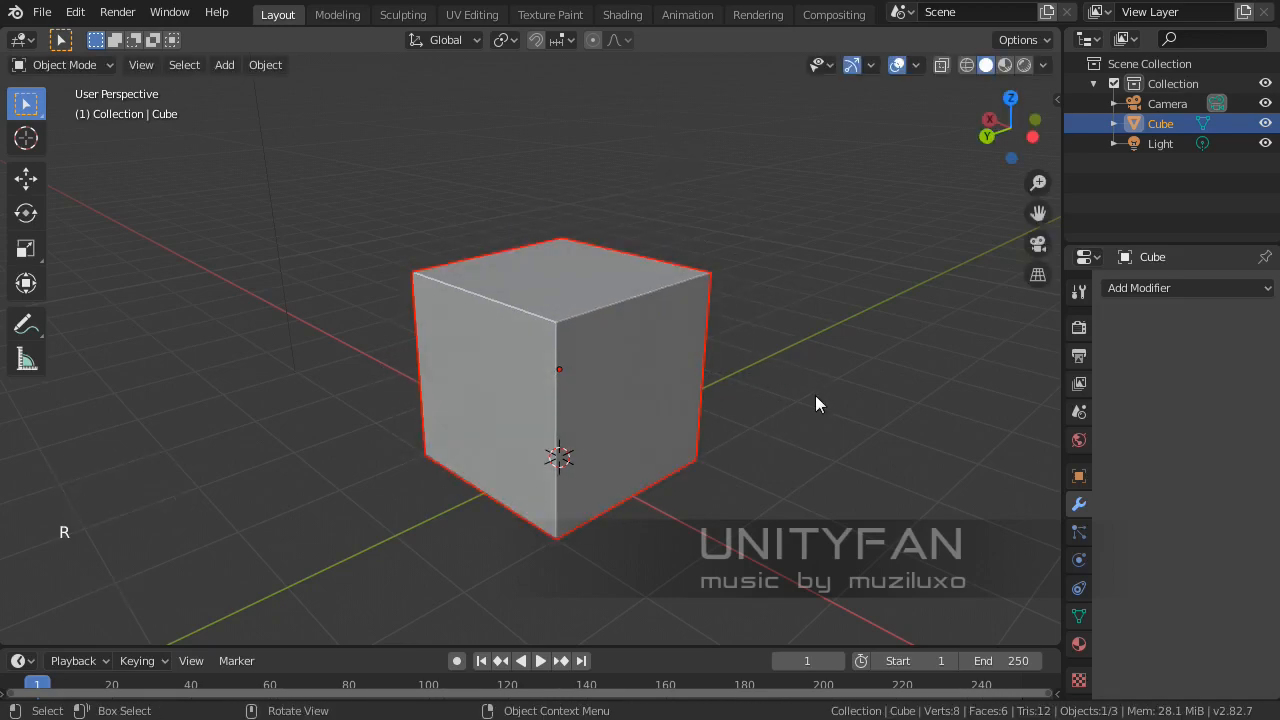
# Step: Try rotating the cube constrained to the global Z axis and cancel the rotation
pyautogui.press('r')
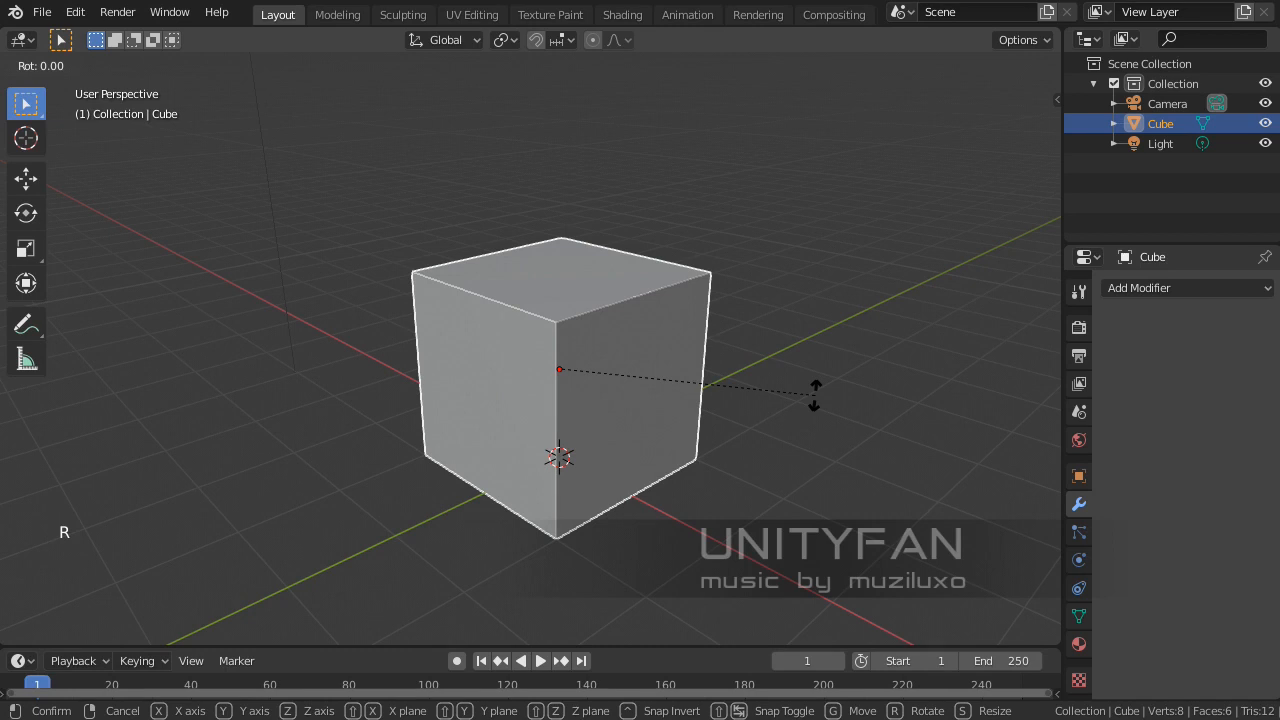
pyautogui.press('z')
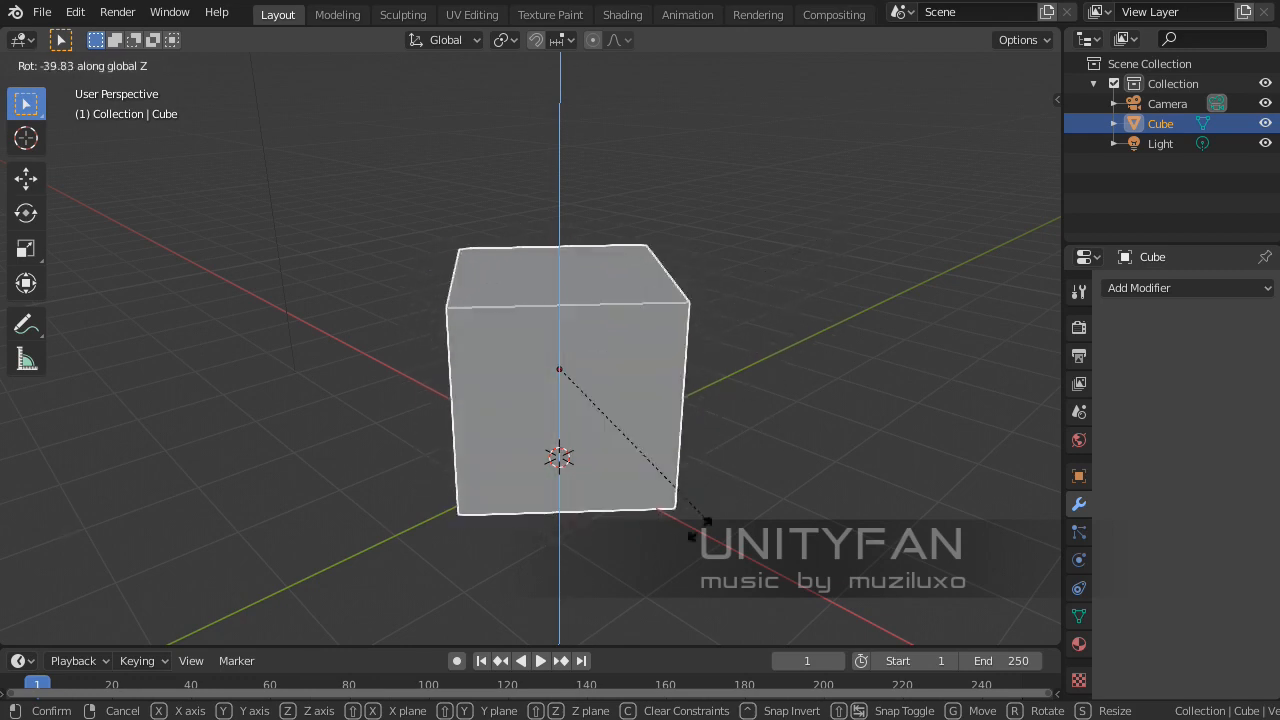
pyautogui.click(690, 495)
# Step: Activate the Scale tool and try scaling the cube uniformly larger twice, cancelling each attempt
pyautogui.moveTo(838, 386); pyautogui.dragTo(619, 406, button='middle')
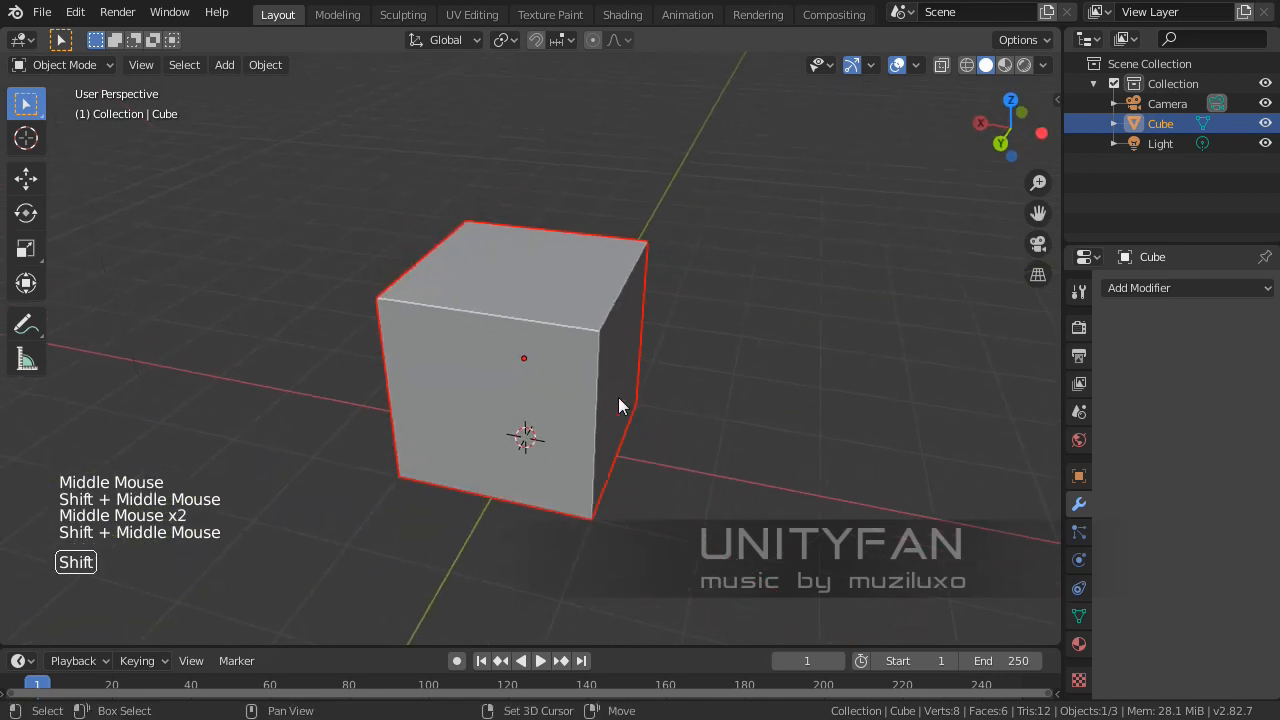
pyautogui.click(35, 255)
pyautogui.moveTo(246, 320); pyautogui.dragTo(729, 375, button='middle')
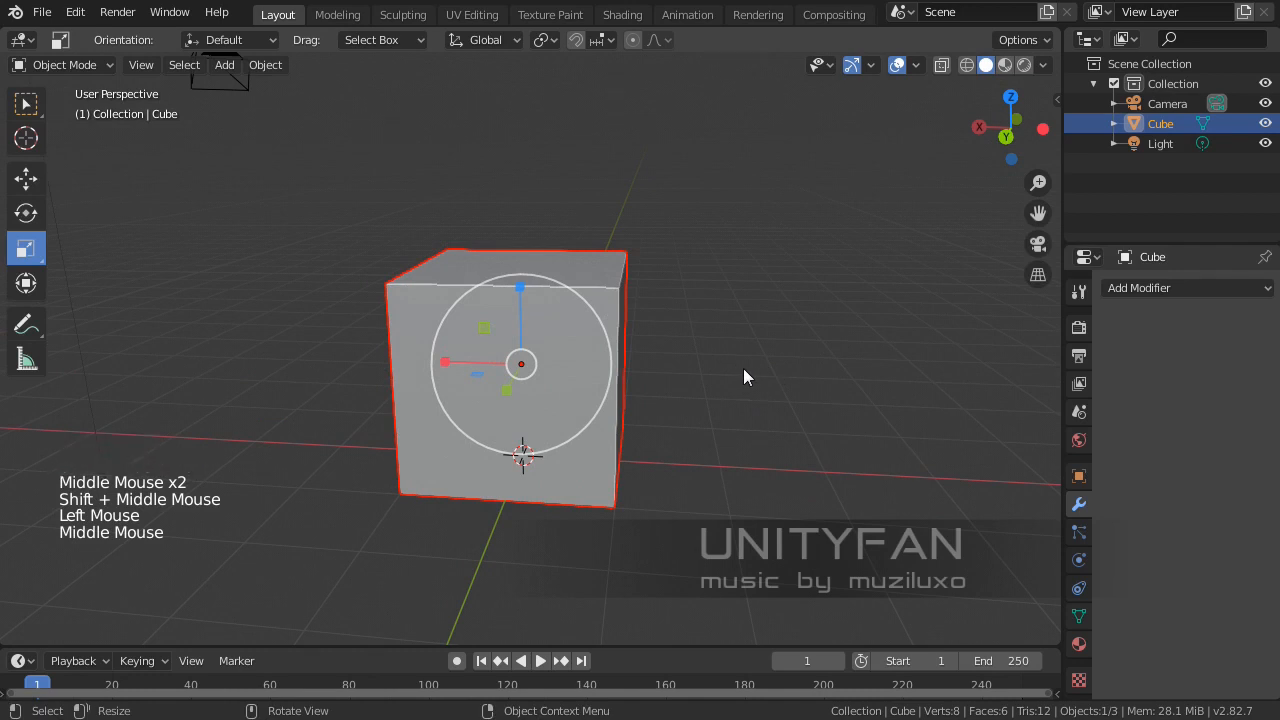
pyautogui.press('s')
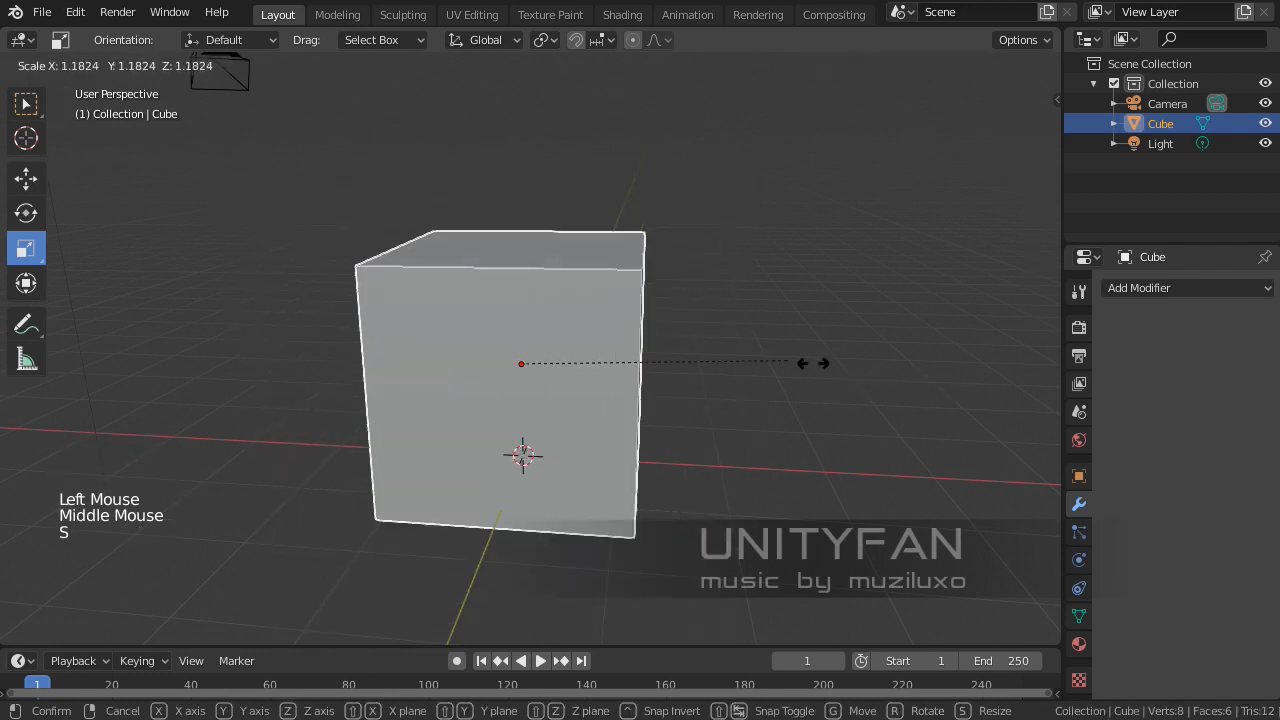
pyautogui.rightClick(816, 365)
pyautogui.moveTo(816, 366); pyautogui.dragTo(715, 438, button='middle')
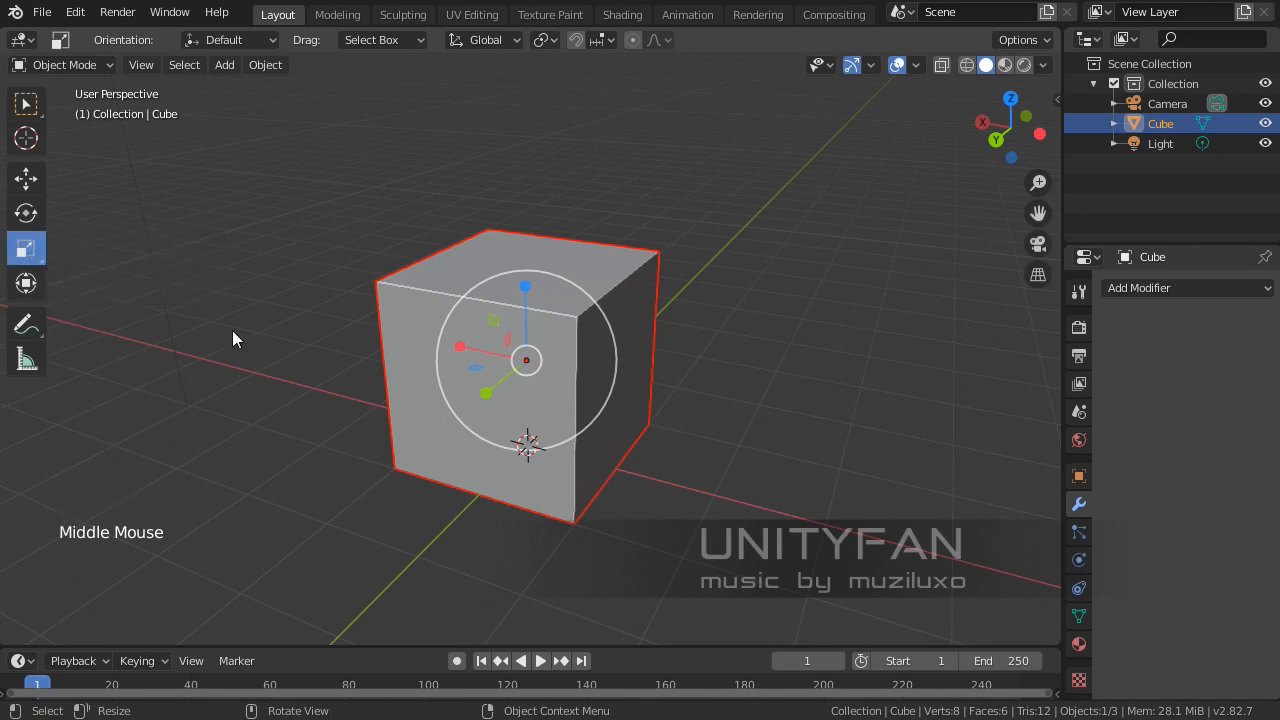
pyautogui.press('s')
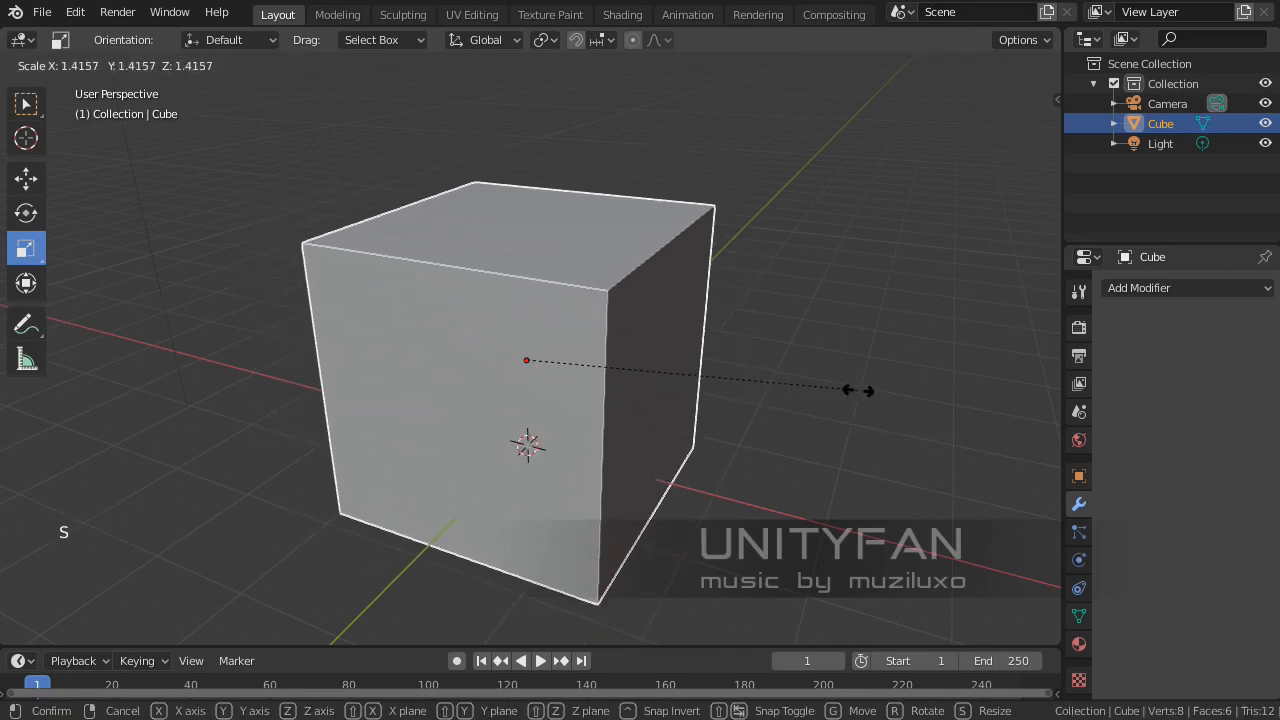
pyautogui.click(857, 397)
# Step: Try scaling the cube to about twice its height along the global Z axis and cancel the scaling
pyautogui.press('s')
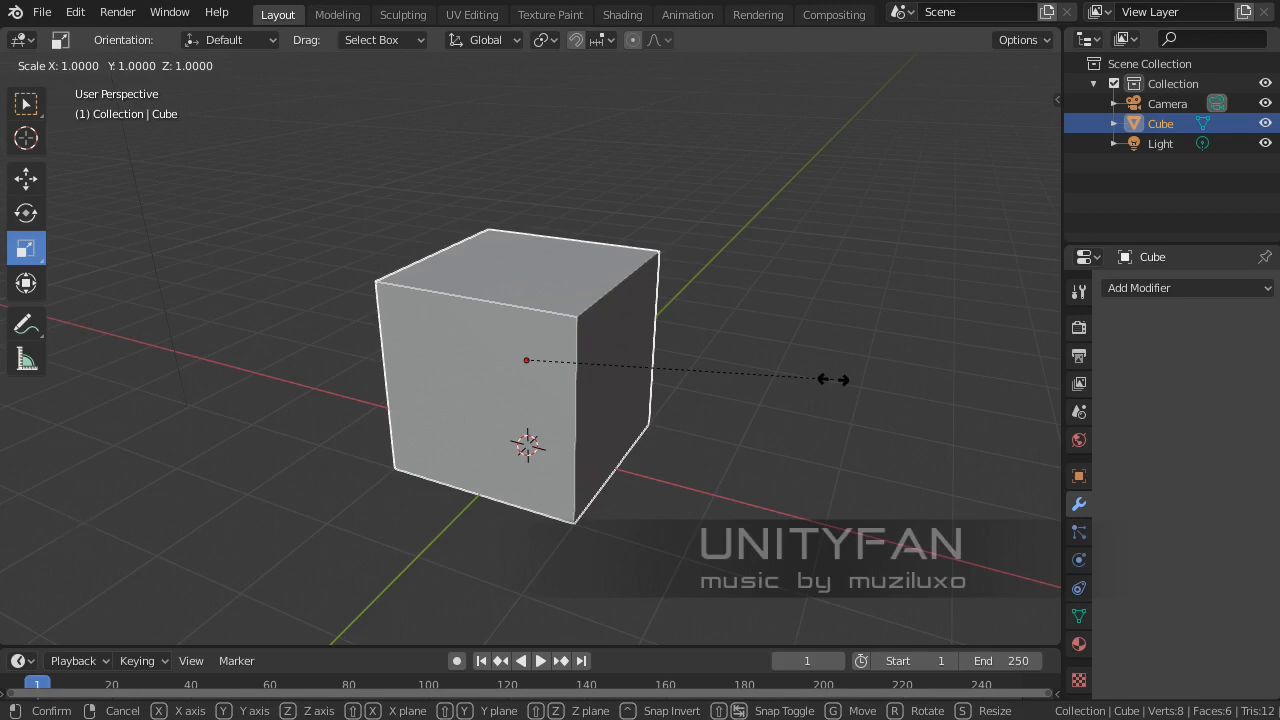
pyautogui.press('z')
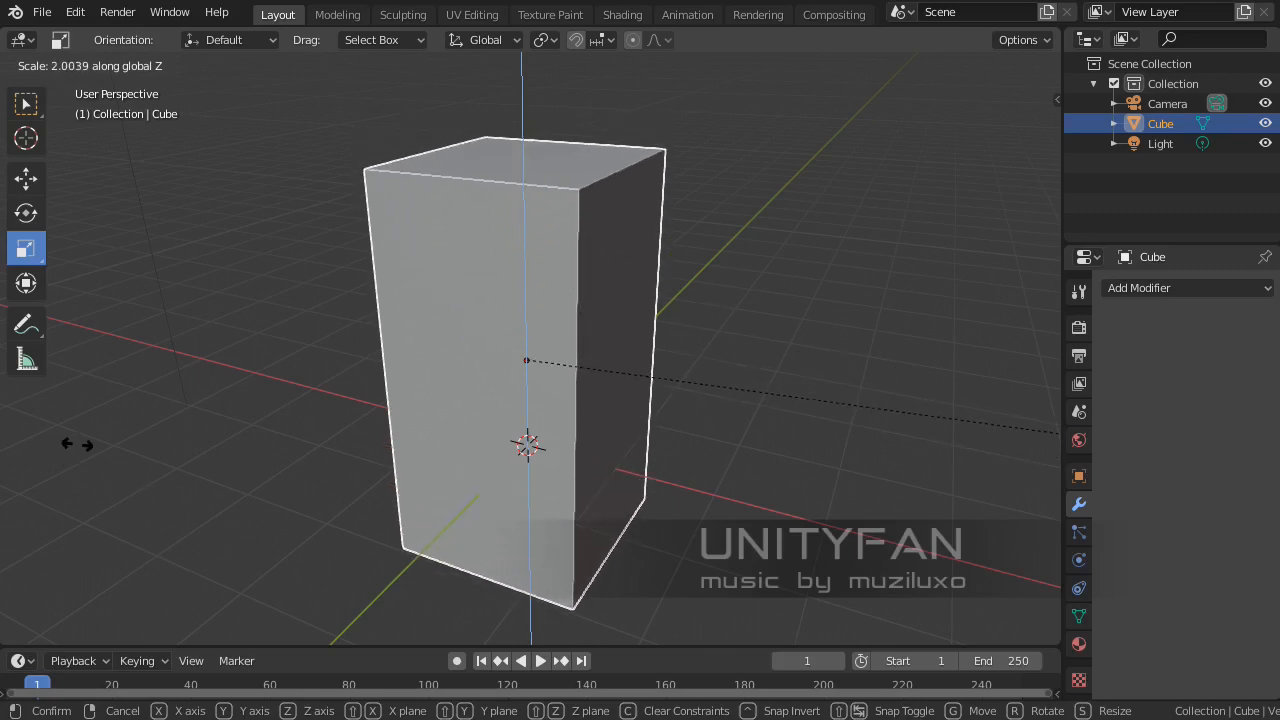
pyautogui.rightClick(794, 413)
# Step: Activate the Move tool, try moving the cube within the XZ plane using the gizmo's plane handle, and undo it
pyautogui.moveTo(792, 413); pyautogui.dragTo(213, 218, button='middle')
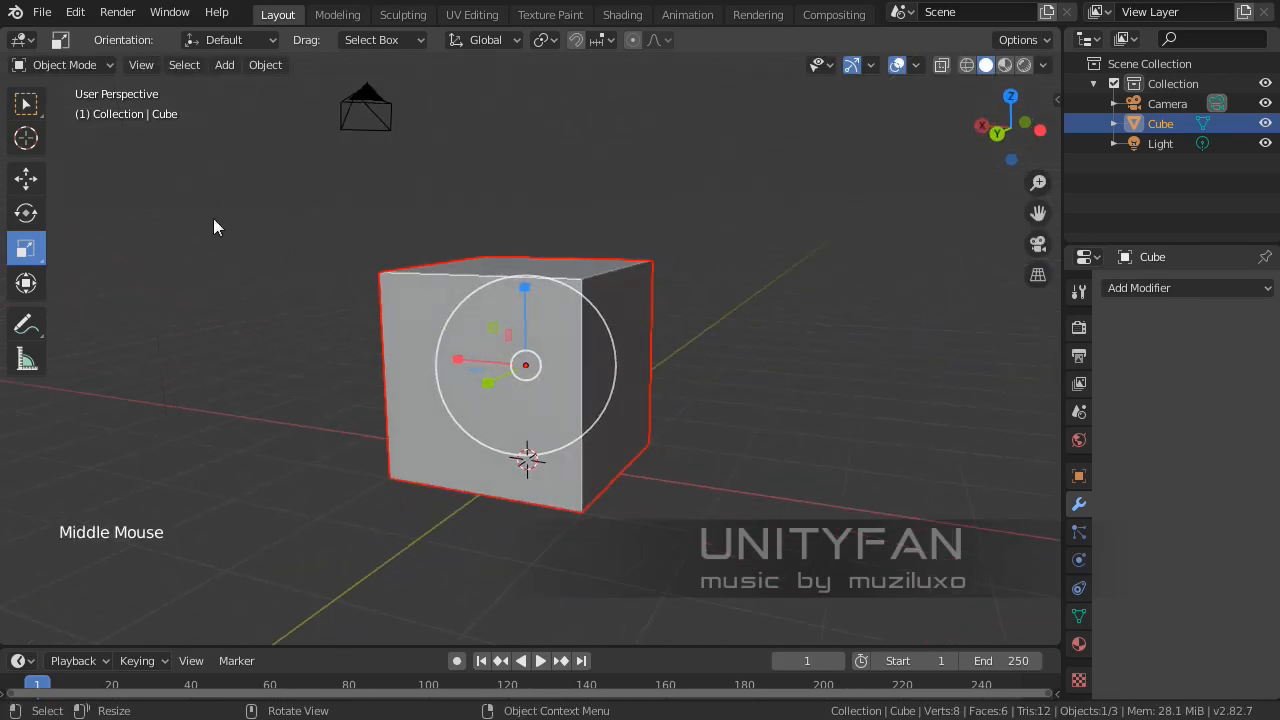
pyautogui.click(32, 170)
pyautogui.moveTo(460, 345); pyautogui.dragTo(566, 395, button='middle')
pyautogui.moveTo(485, 334); pyautogui.dragTo(405, 328)
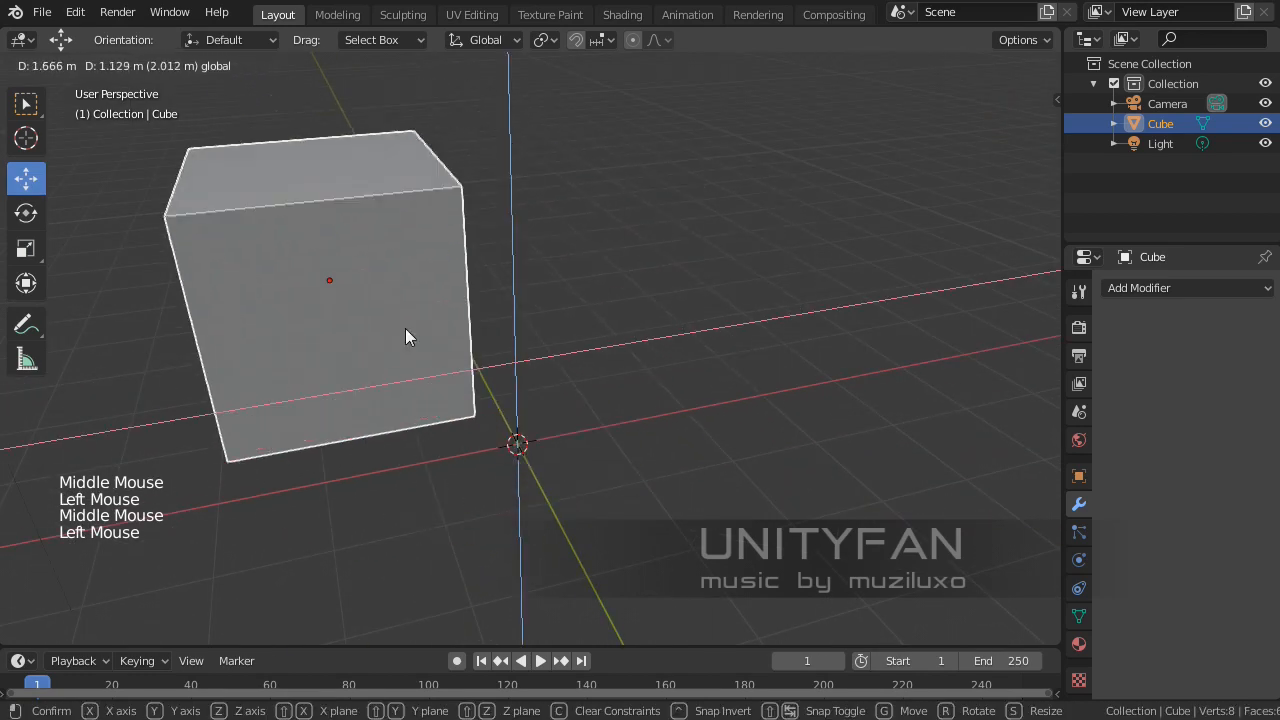
pyautogui.hotkey('ctrl', 'z')
# Step: Enter Edit Mode on the cube and switch the selection mode through vertex, edge and face
pyautogui.moveTo(604, 343); pyautogui.dragTo(537, 394, button='middle')
pyautogui.scroll(-1, 506, 350)
pyautogui.scroll(1, 506, 350)
pyautogui.scroll(1, 515, 396)
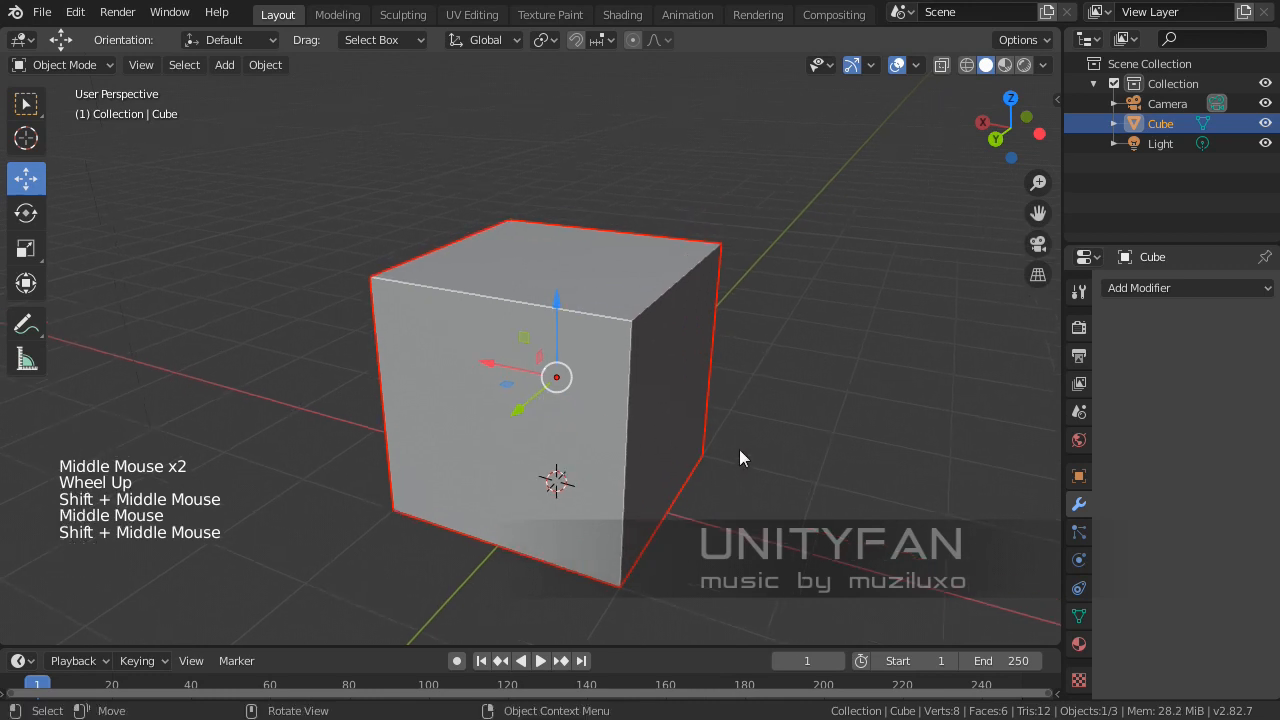
pyautogui.moveTo(615, 418); pyautogui.dragTo(654, 415, button='middle')
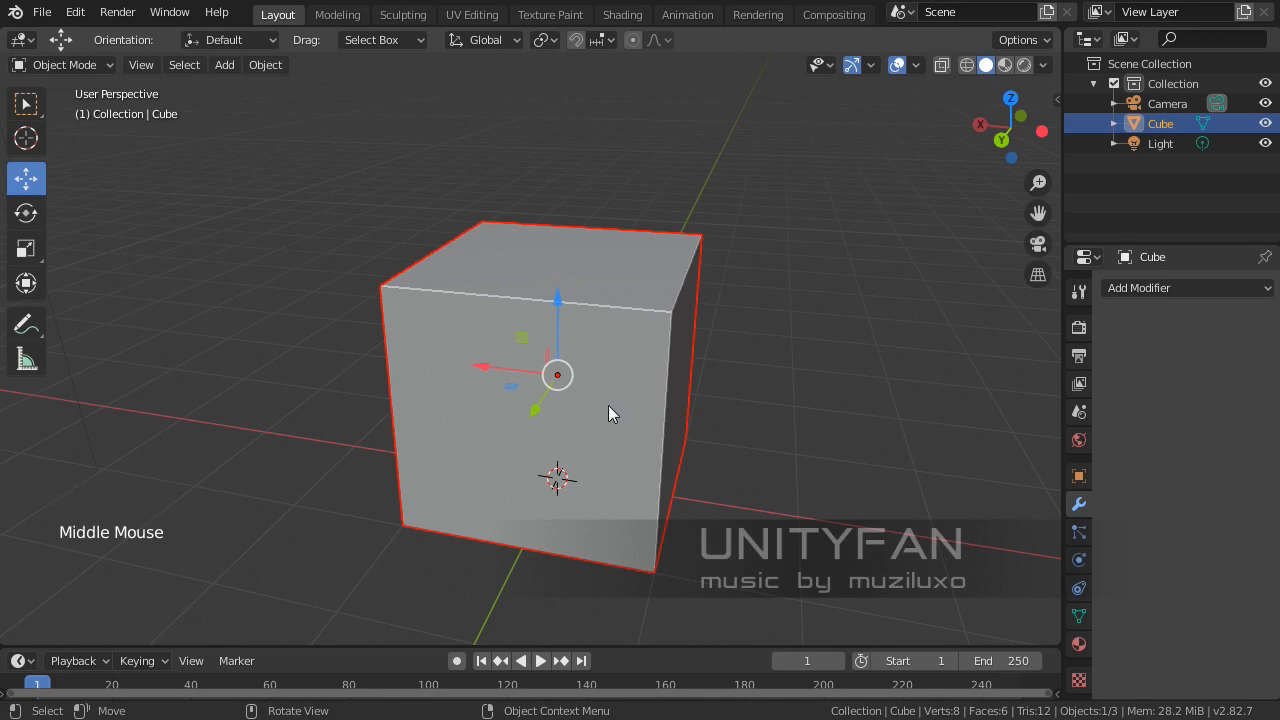
pyautogui.press('Tab')
pyautogui.moveTo(632, 404); pyautogui.dragTo(621, 434, button='middle')
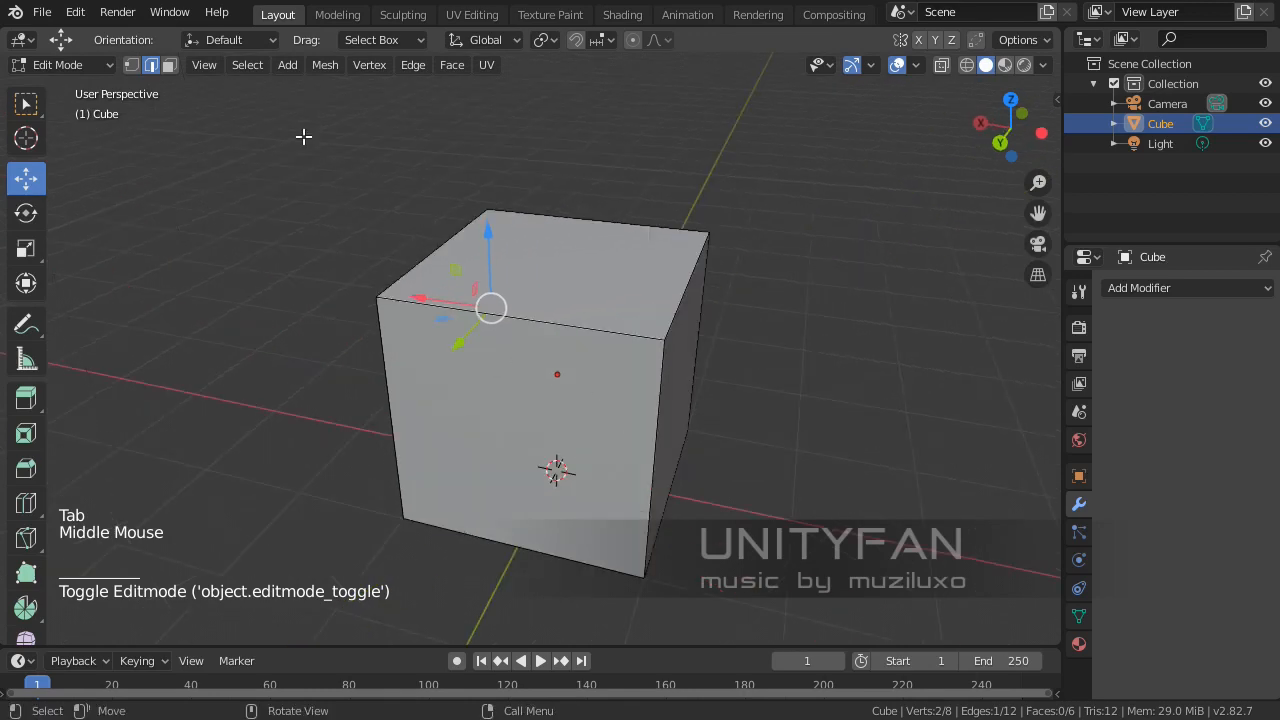
pyautogui.click(132, 65)
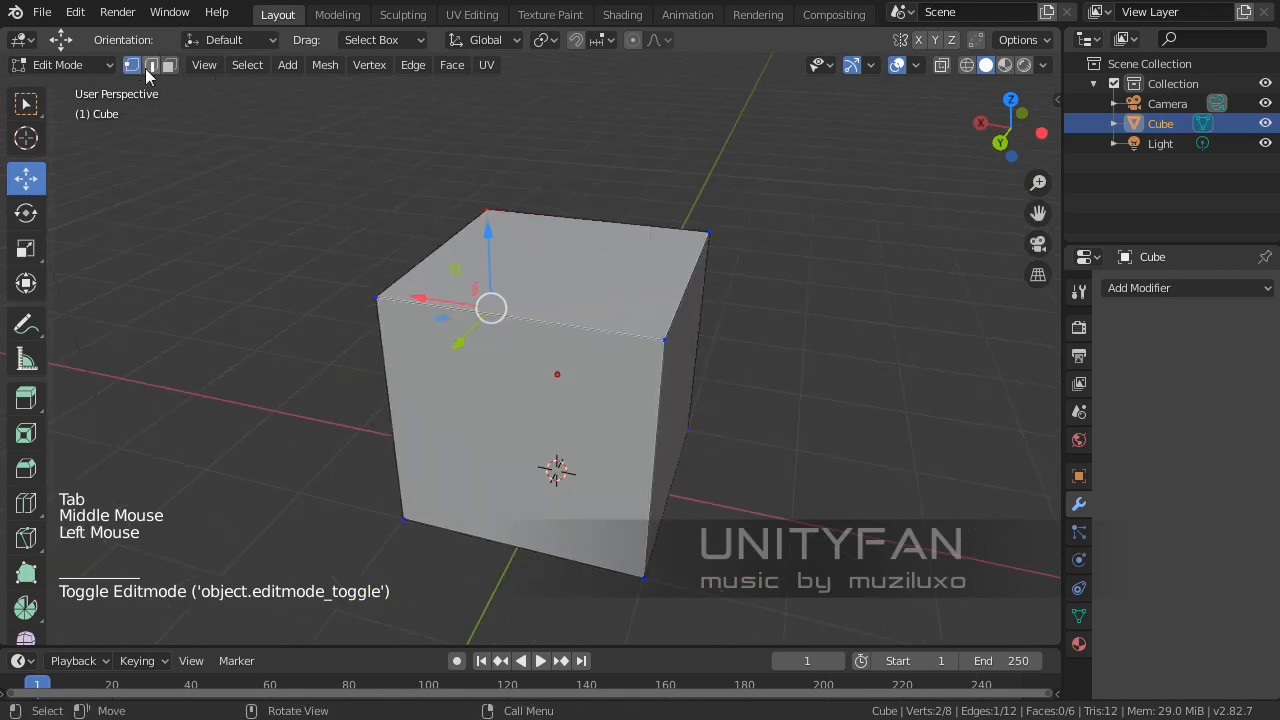
pyautogui.click(150, 66)
pyautogui.click(168, 66)
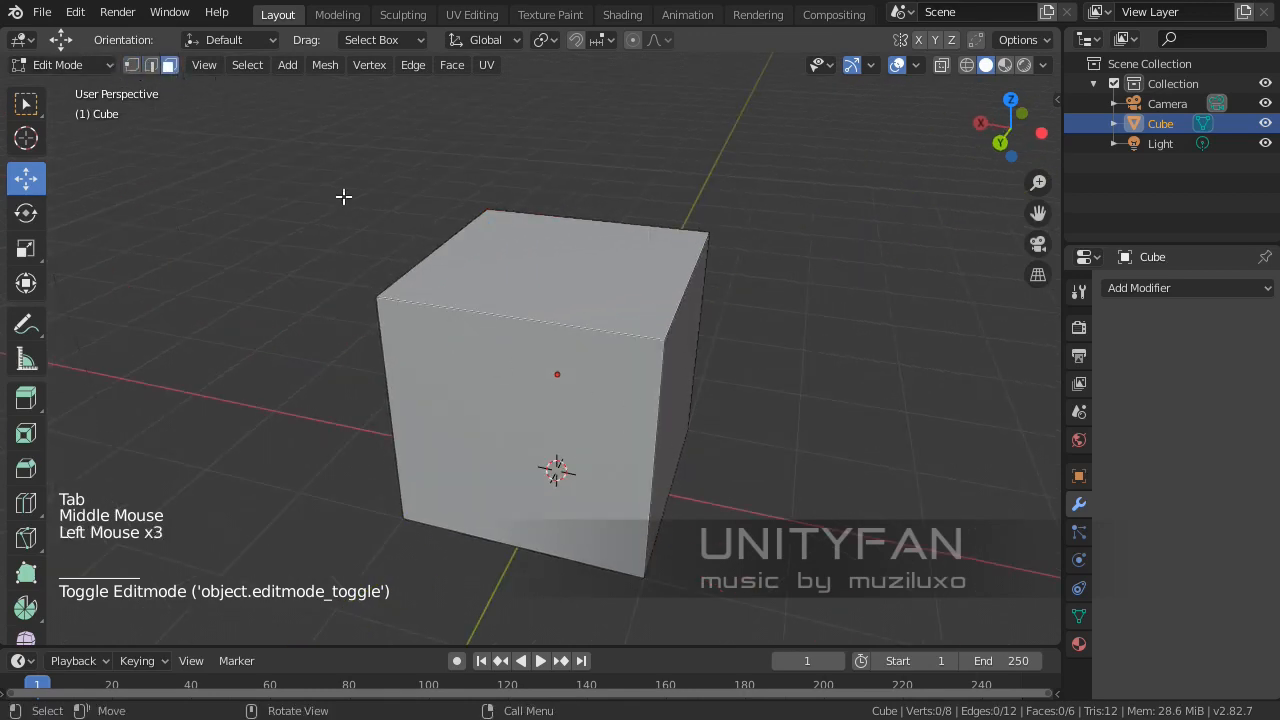
# Step: Return the cube to Object Mode
pyautogui.click(94, 64)
pyautogui.click(68, 86)
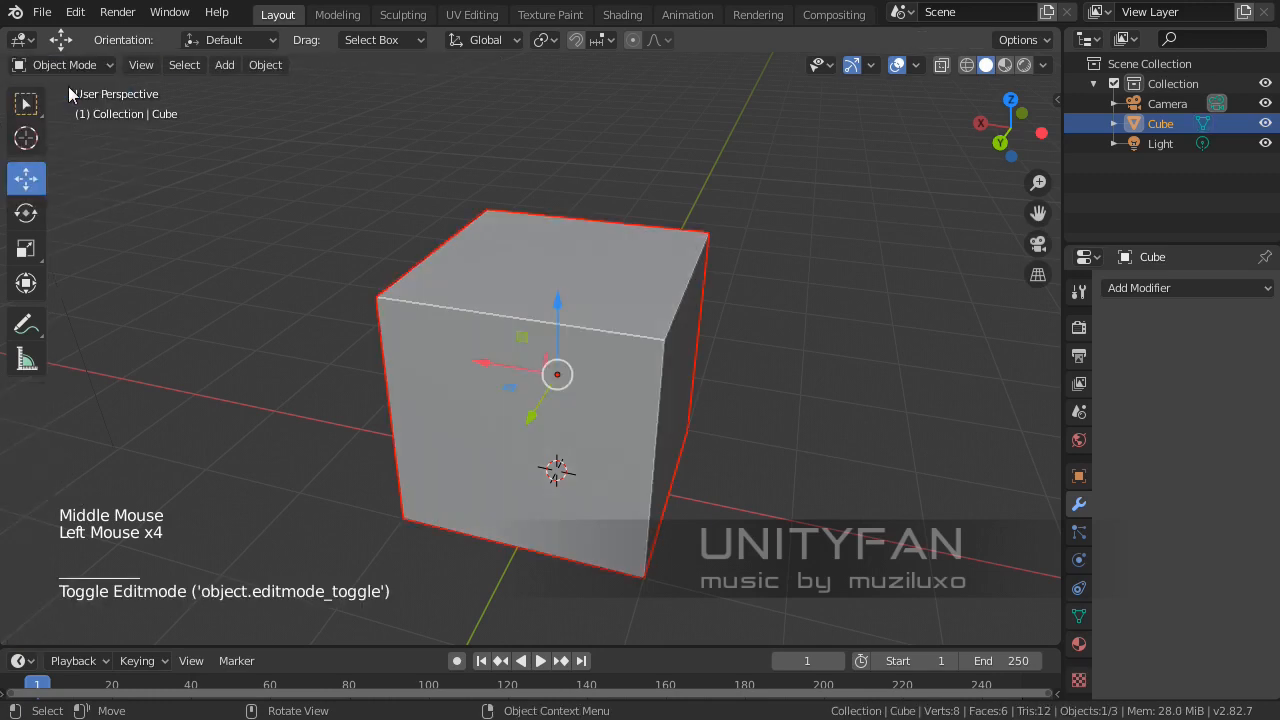
pyautogui.click(105, 63)
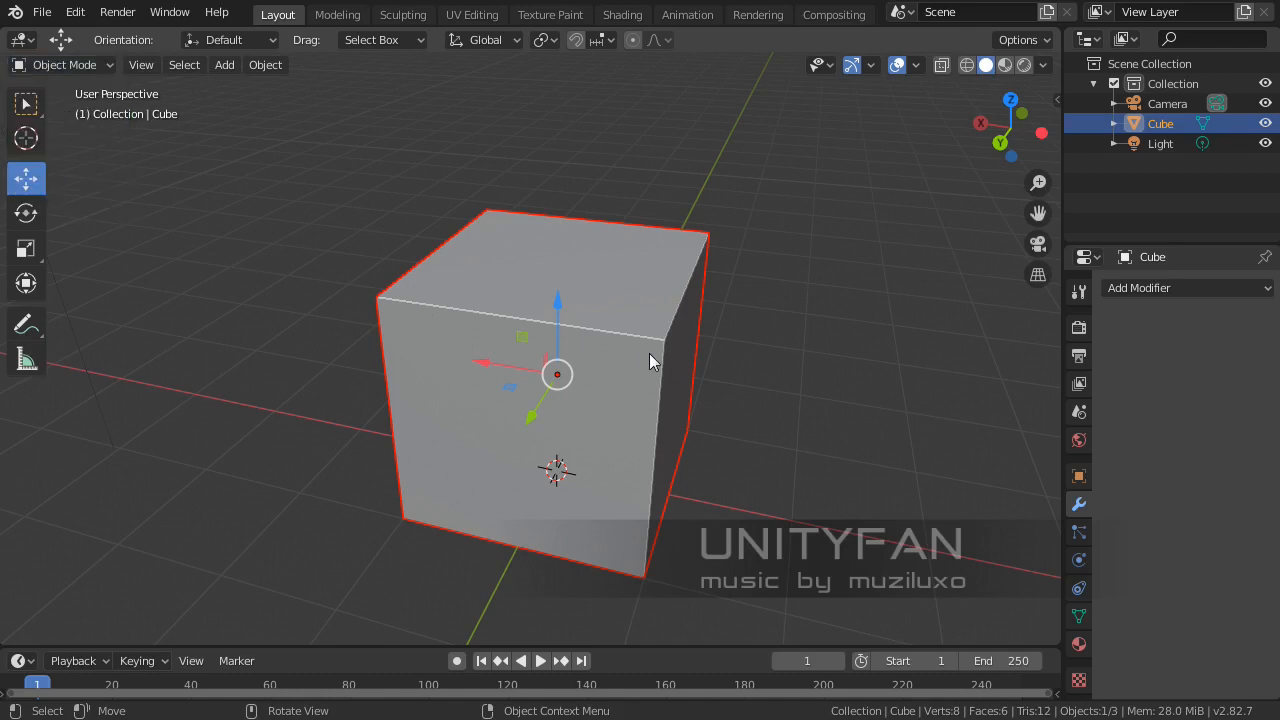
# Step: In Edit Mode with vertex selection, move one of the cube's upper corner vertices outward and upward in the YZ plane
pyautogui.moveTo(649, 353); pyautogui.dragTo(286, 221, button='middle')
pyautogui.press('Tab')
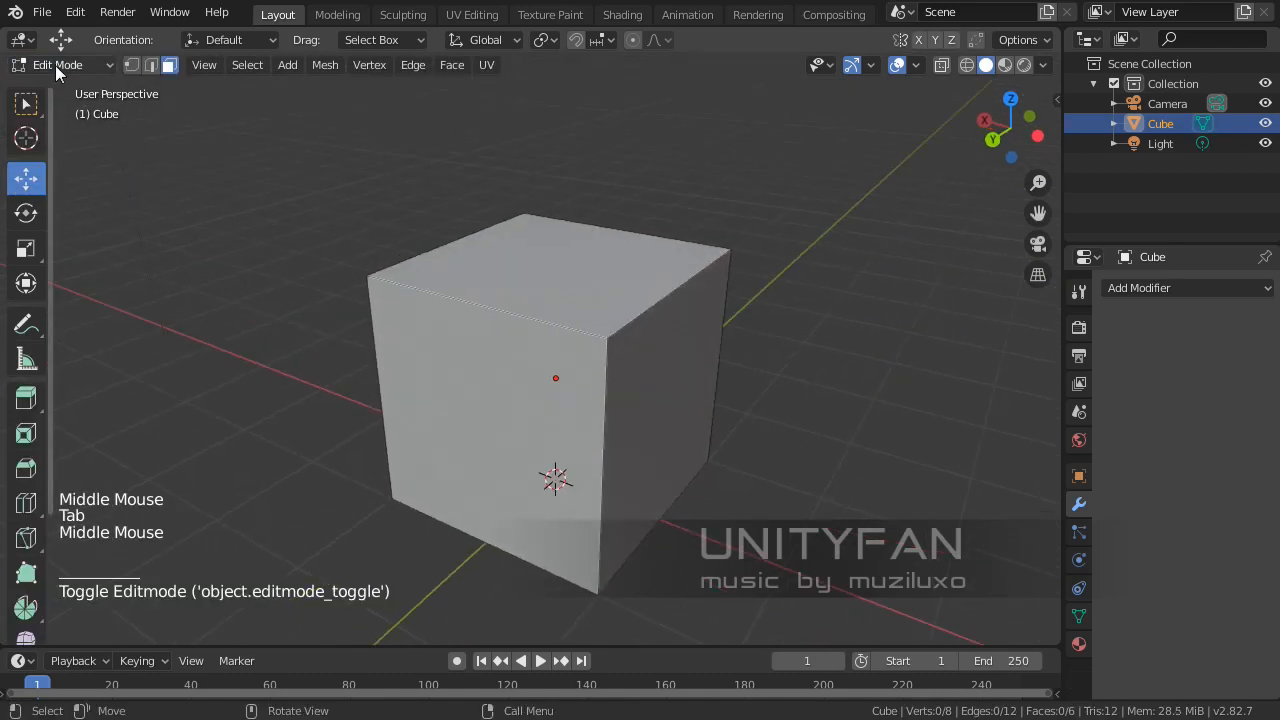
pyautogui.click(130, 65)
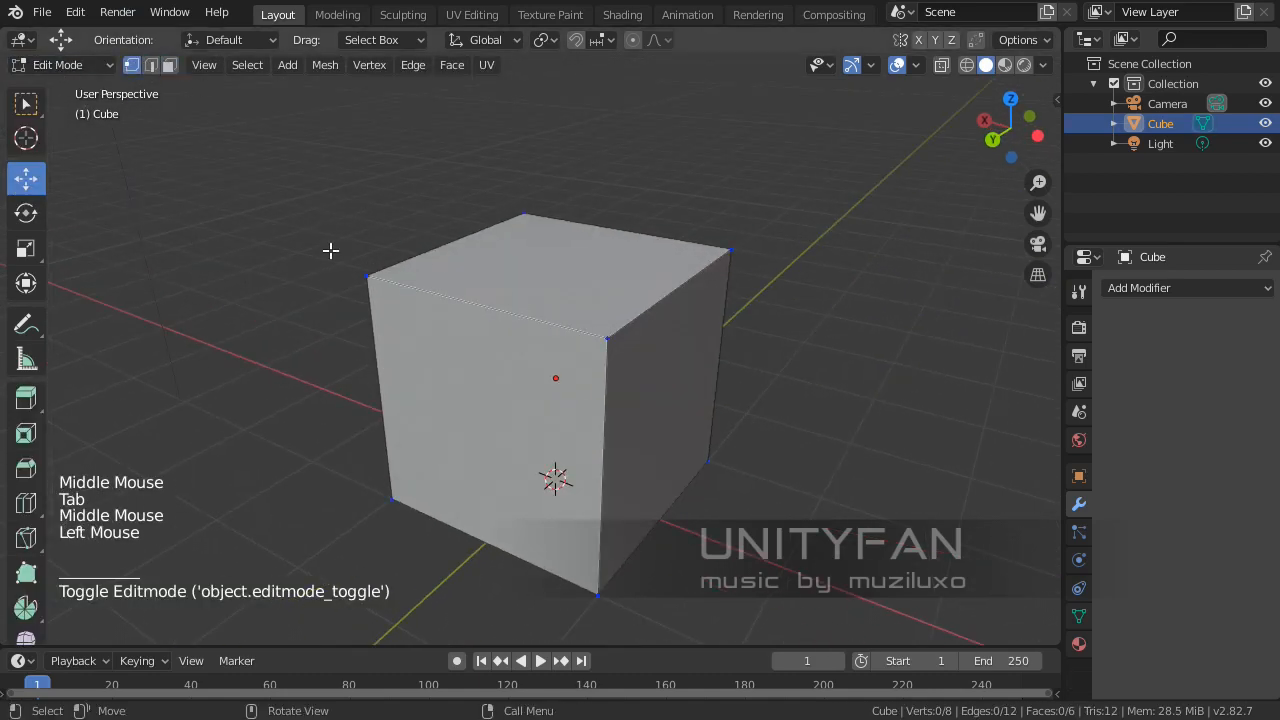
pyautogui.click(367, 276)
pyautogui.moveTo(466, 306); pyautogui.dragTo(360, 282, button='middle')
pyautogui.scroll(1, 434, 283)
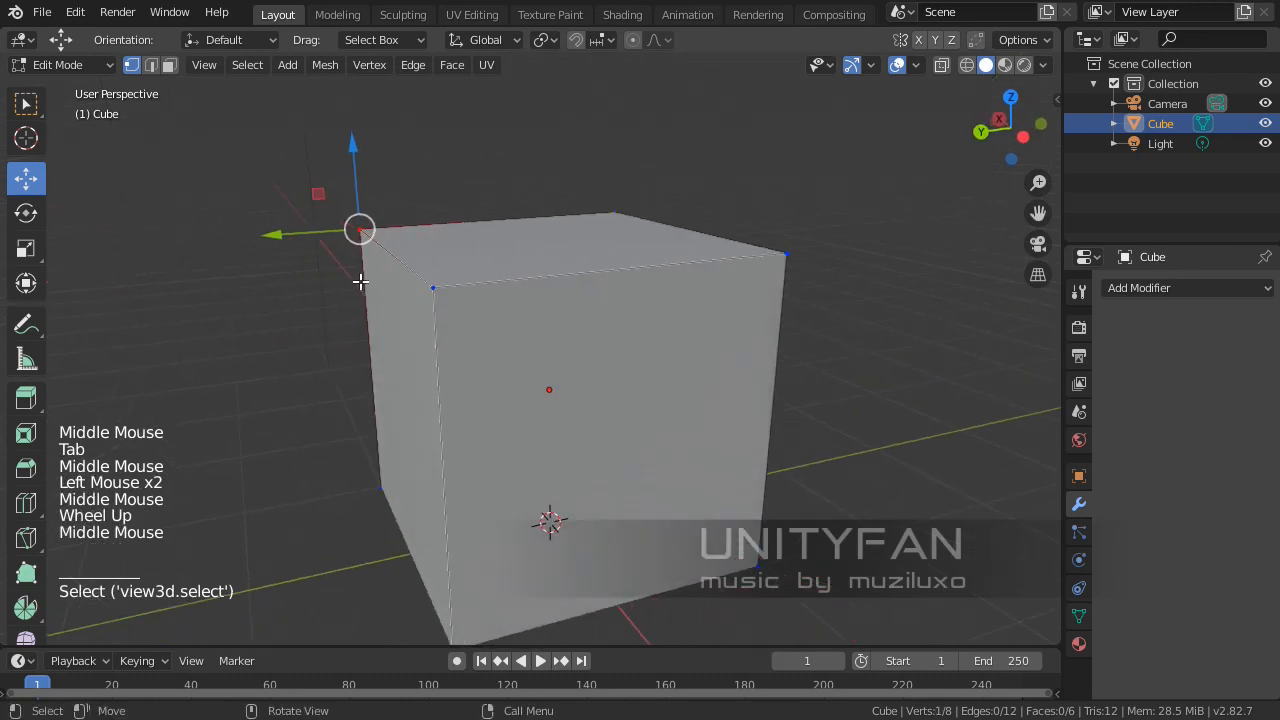
pyautogui.moveTo(318, 194); pyautogui.dragTo(218, 76)
pyautogui.scroll(-1, 308, 268)
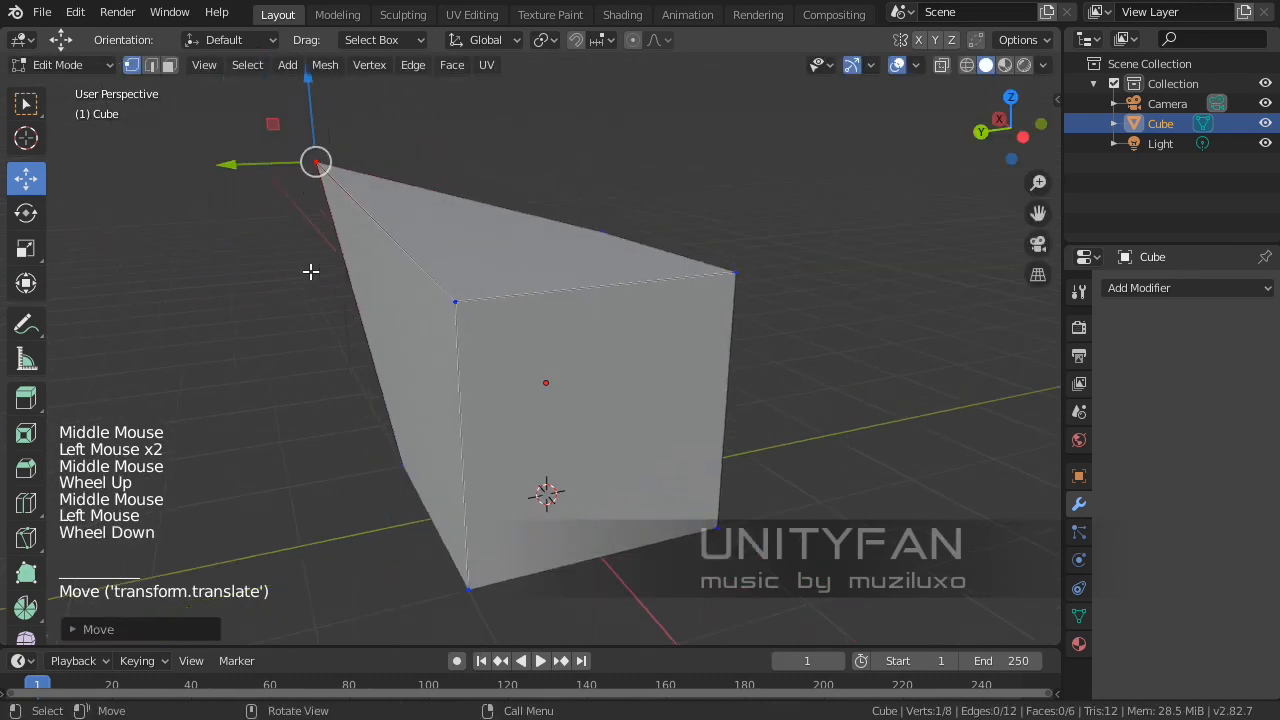
pyautogui.scroll(-1, 310, 271)
# Step: Try grabbing the displaced corner vertex for a free move and cancel it
pyautogui.moveTo(310, 271); pyautogui.dragTo(489, 254, button='middle')
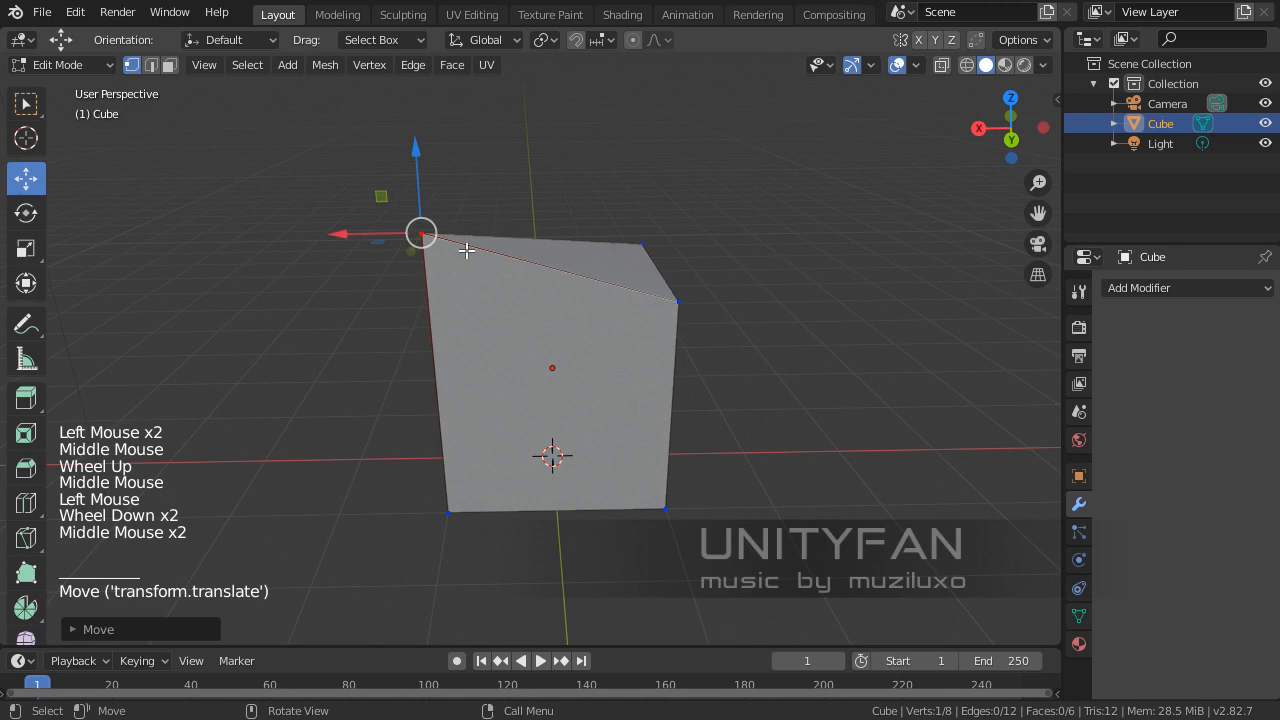
pyautogui.press('g')
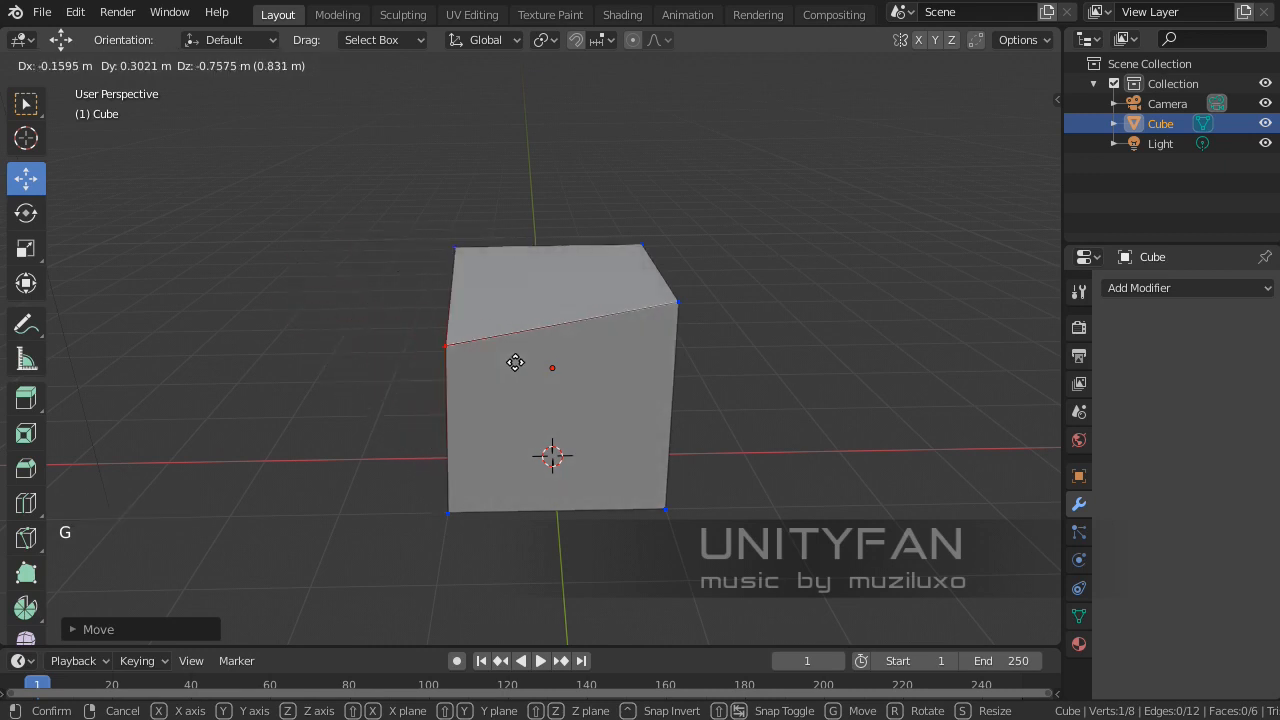
pyautogui.click(414, 306)
# Step: In edge selection, select the slanted upper edge at the displaced corner and try rotating and scaling it
pyautogui.moveTo(414, 306); pyautogui.dragTo(430, 328, button='middle')
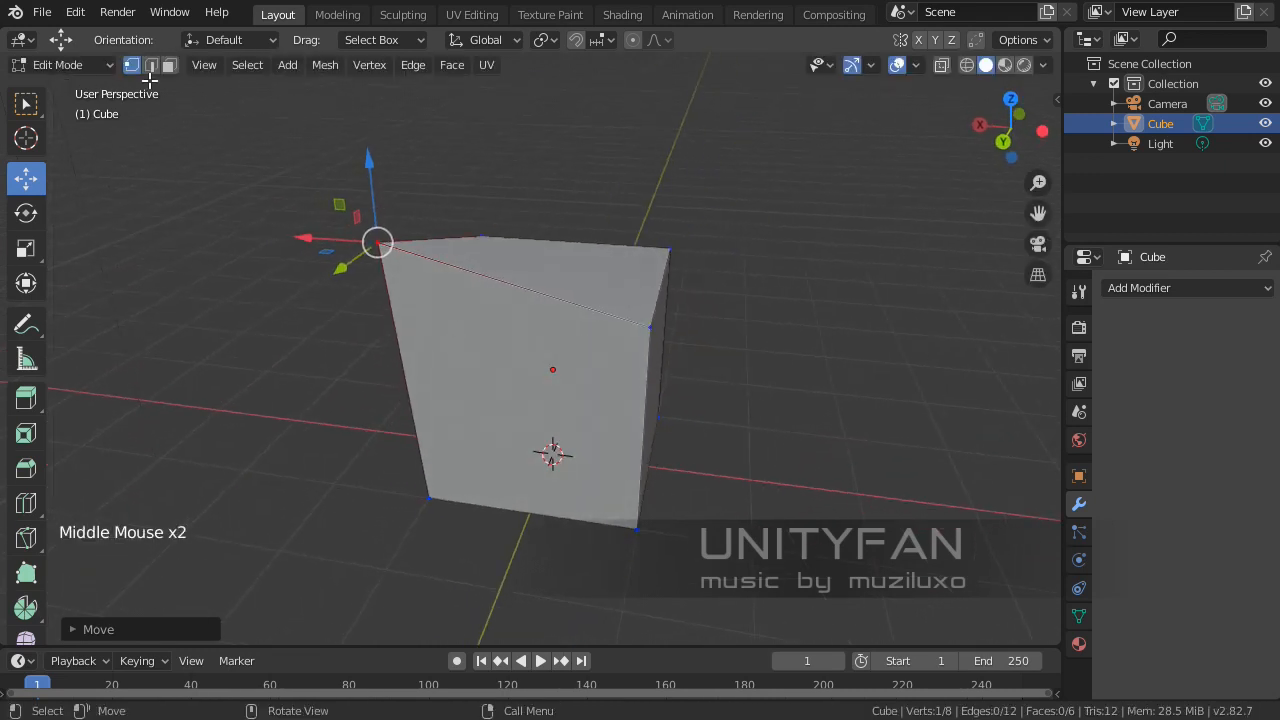
pyautogui.click(151, 65)
pyautogui.click(459, 261)
pyautogui.moveTo(459, 261); pyautogui.dragTo(579, 331, button='middle')
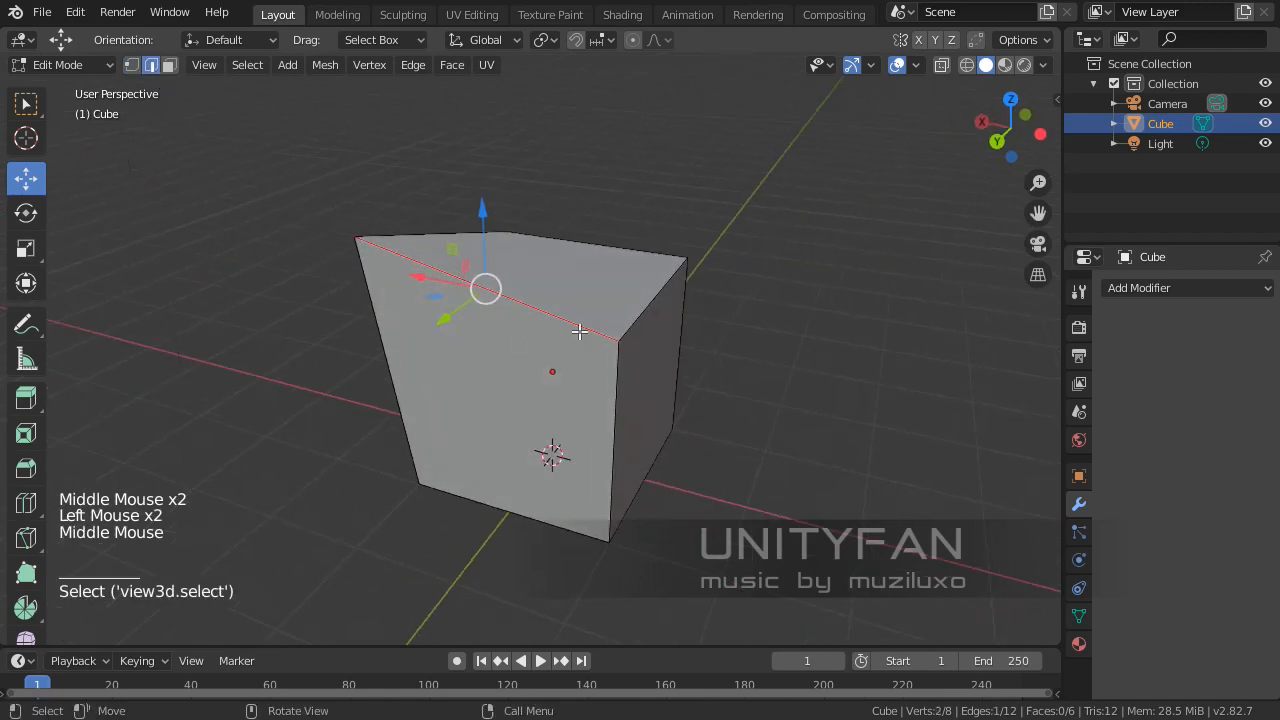
pyautogui.press('r')
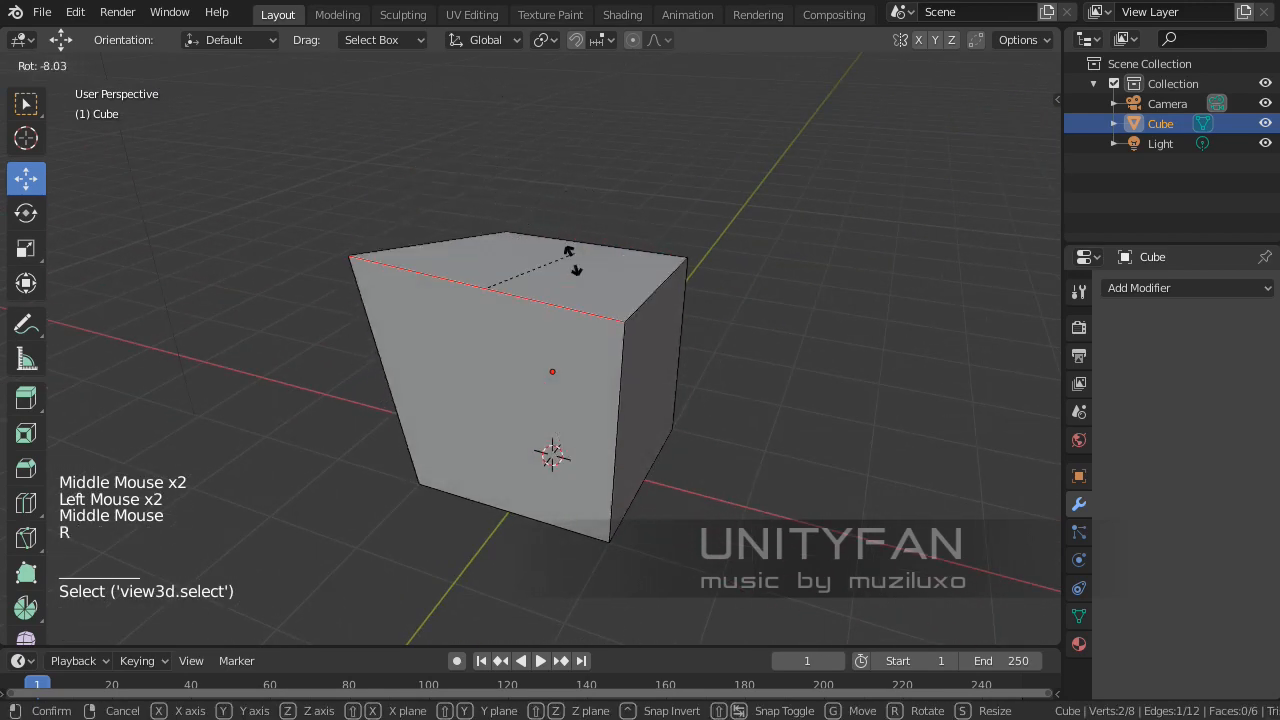
pyautogui.moveTo(597, 281)
pyautogui.mouseDown(button='middle')
pyautogui.moveTo(580, 306)
pyautogui.moveTo(597, 269)
pyautogui.mouseUp(button='middle')
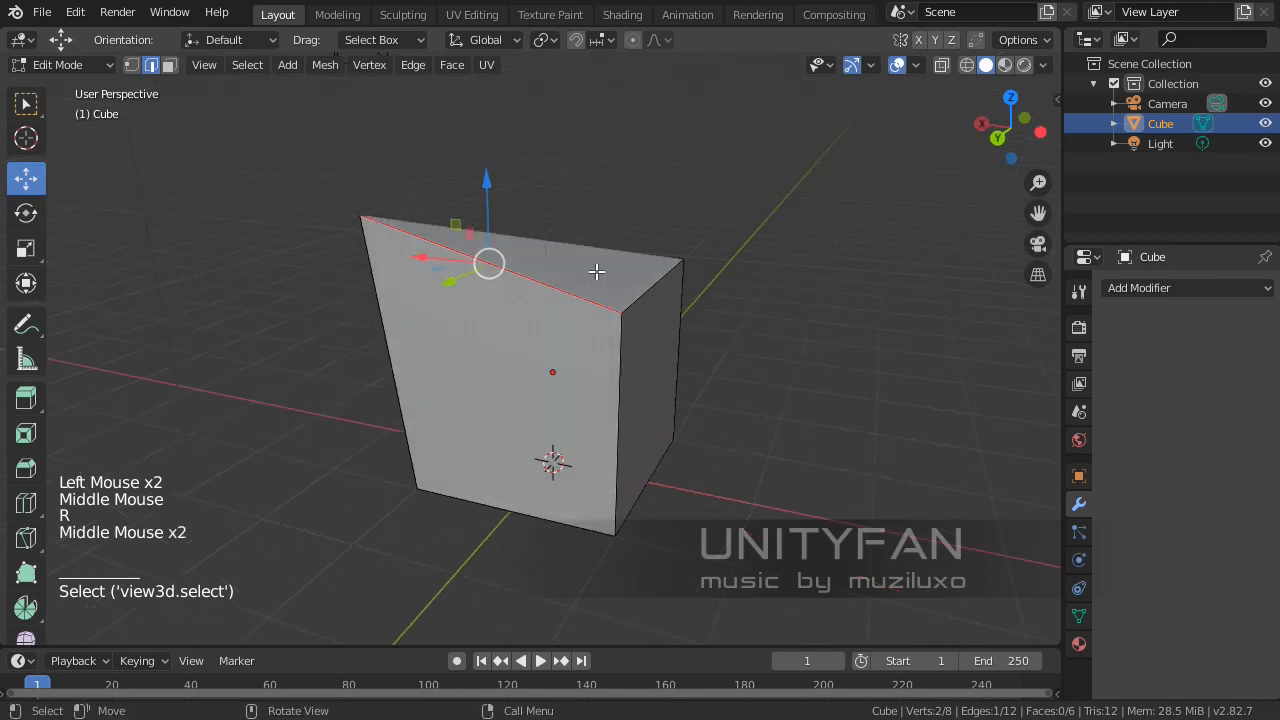
pyautogui.press('s')
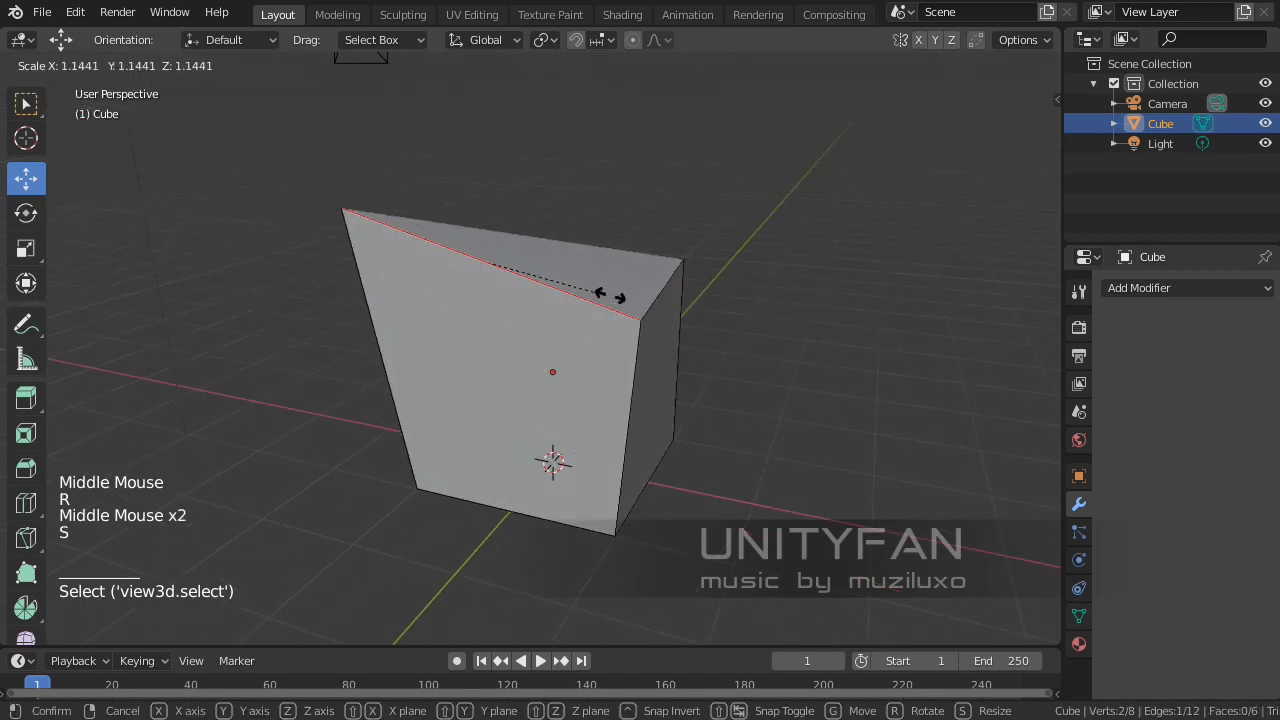
pyautogui.click(547, 283)
pyautogui.moveTo(486, 263); pyautogui.dragTo(434, 257, button='middle')
# Step: Undo the recent edits back past the corner vertex move to restore the cube's original shape
pyautogui.hotkey('ctrl', 'z')
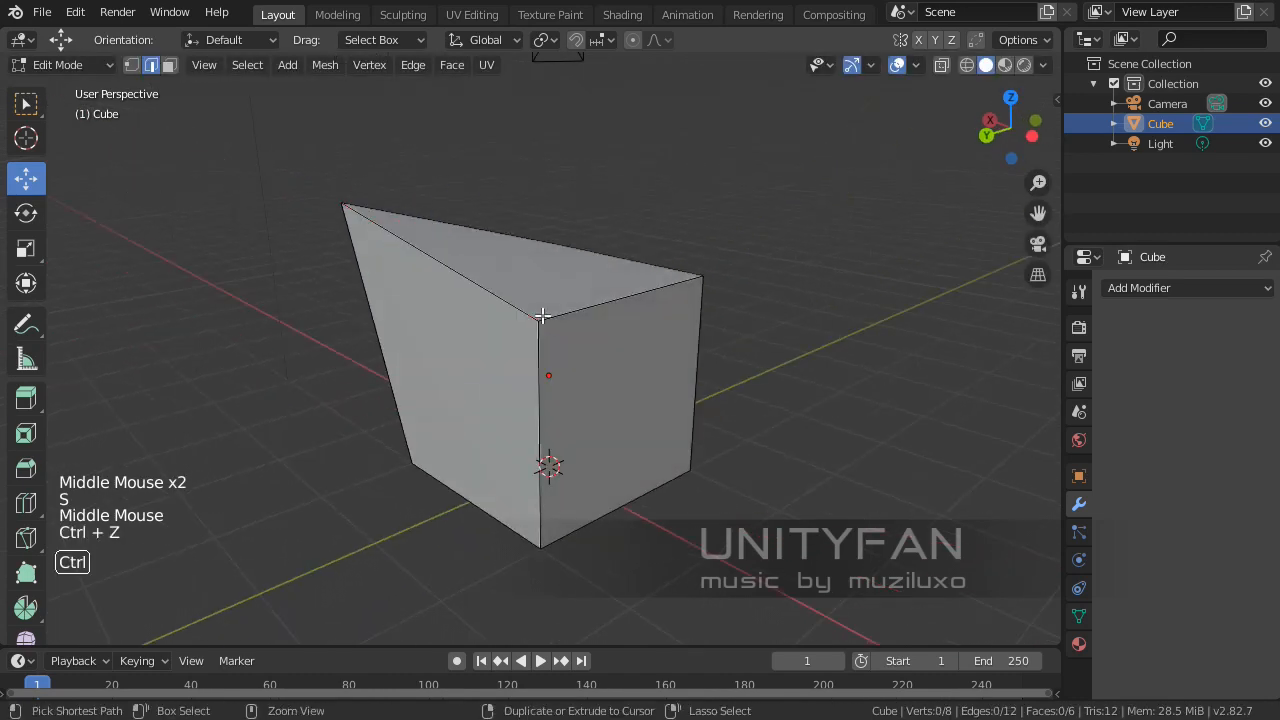
pyautogui.hotkey('ctrl', 'z')
pyautogui.hotkey('ctrl', 'z')
# Step: In vertex selection, select all four corner vertices of the cube's top face
pyautogui.moveTo(586, 323)
pyautogui.mouseDown(button='middle')
pyautogui.moveTo(495, 327)
pyautogui.moveTo(643, 323)
pyautogui.moveTo(575, 320)
pyautogui.mouseUp(button='middle')
pyautogui.scroll(2, 643, 325)
pyautogui.moveTo(575, 320); pyautogui.dragTo(296, 216, button='middle')
pyautogui.scroll(-2, 580, 309)
pyautogui.scroll(2, 296, 216)
pyautogui.keyDown('shift'); pyautogui.click(606, 299); pyautogui.keyUp('shift')
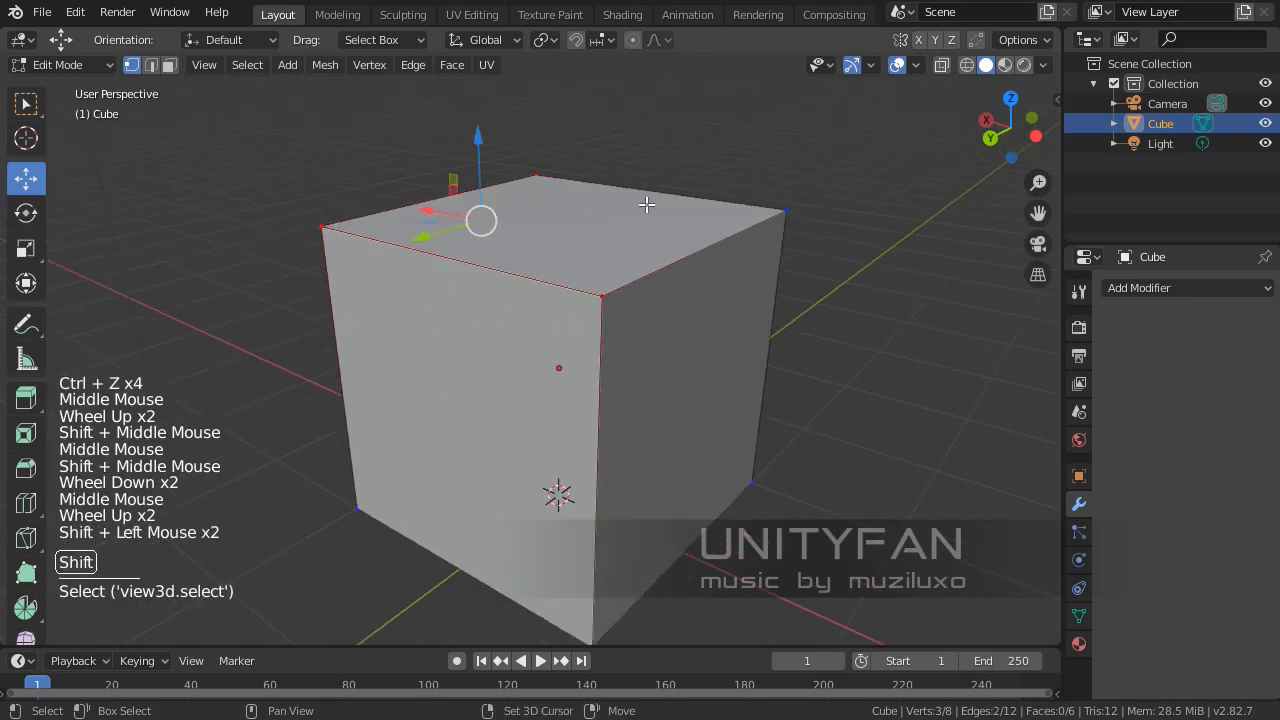
pyautogui.keyDown('shift'); pyautogui.click(794, 215); pyautogui.keyUp('shift')
# Step: Switch to edge selection and select the three edges meeting at the cube's nearest upper corner
pyautogui.click(150, 65)
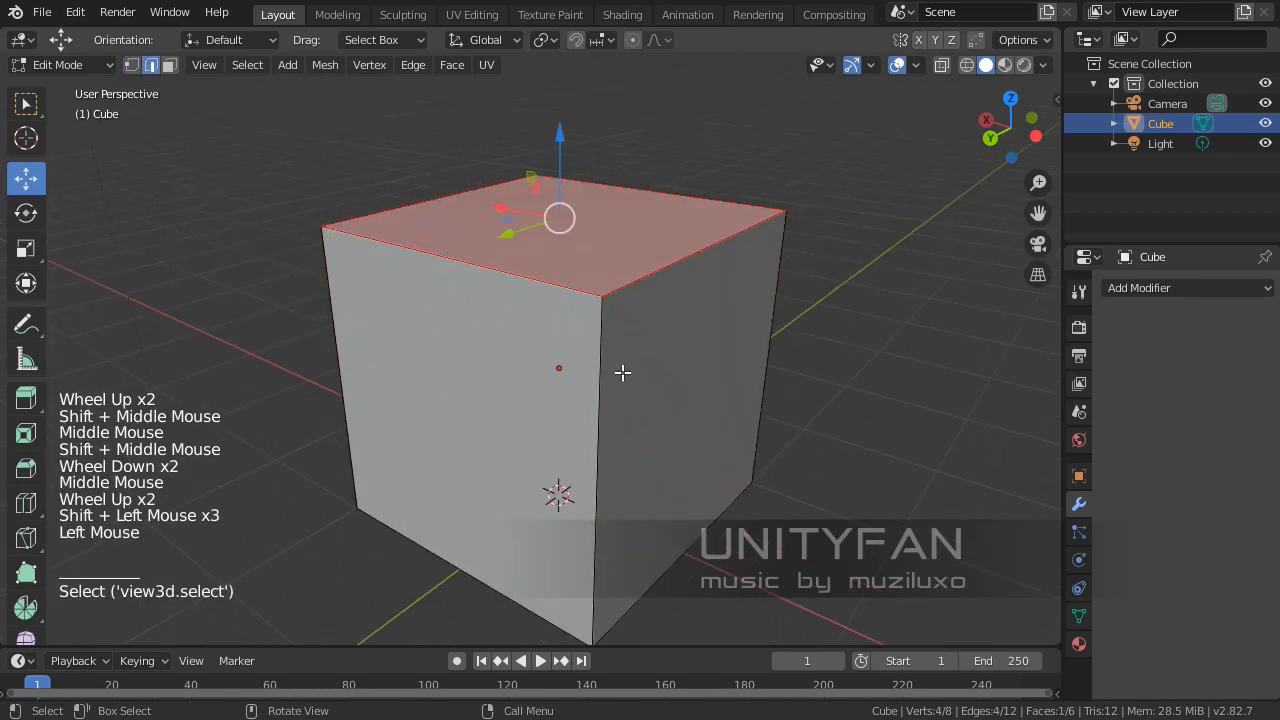
pyautogui.click(775, 459)
pyautogui.keyDown('shift'); pyautogui.click(660, 268); pyautogui.keyUp('shift')
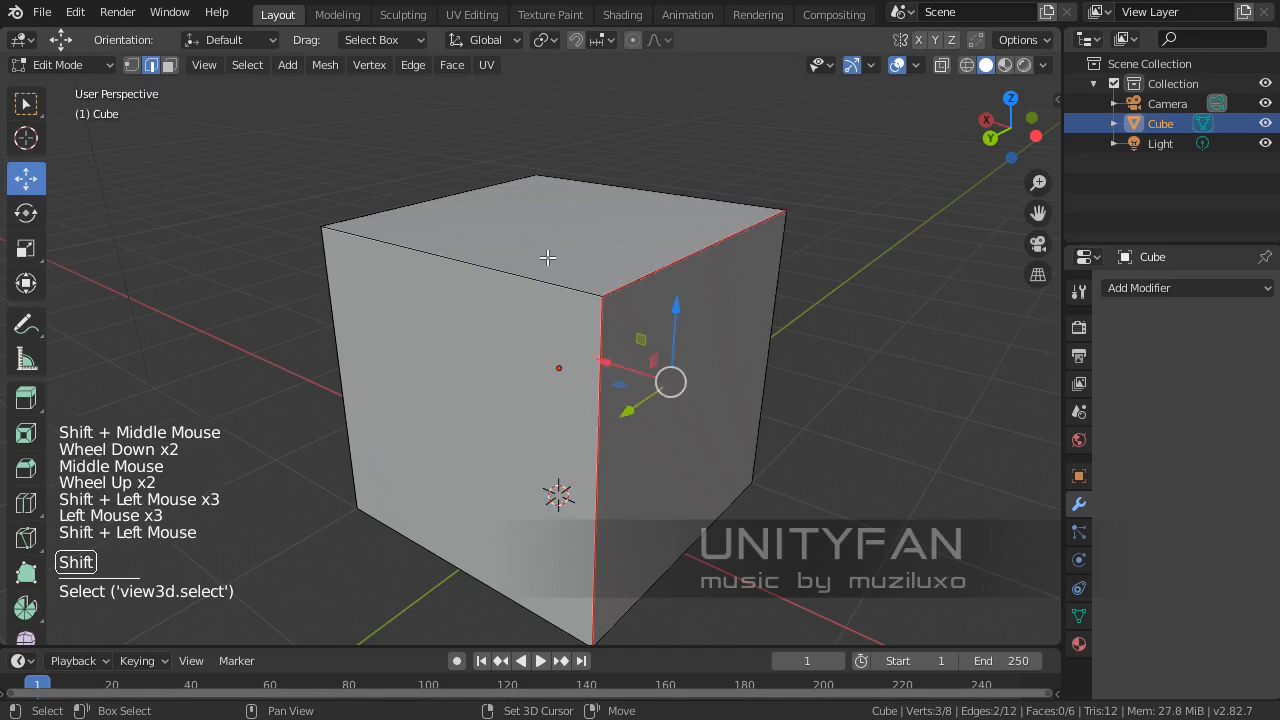
pyautogui.keyDown('shift'); pyautogui.click(549, 282); pyautogui.keyUp('shift')
pyautogui.scroll(-2, 571, 329)
pyautogui.moveTo(571, 329); pyautogui.dragTo(670, 374, button='middle')
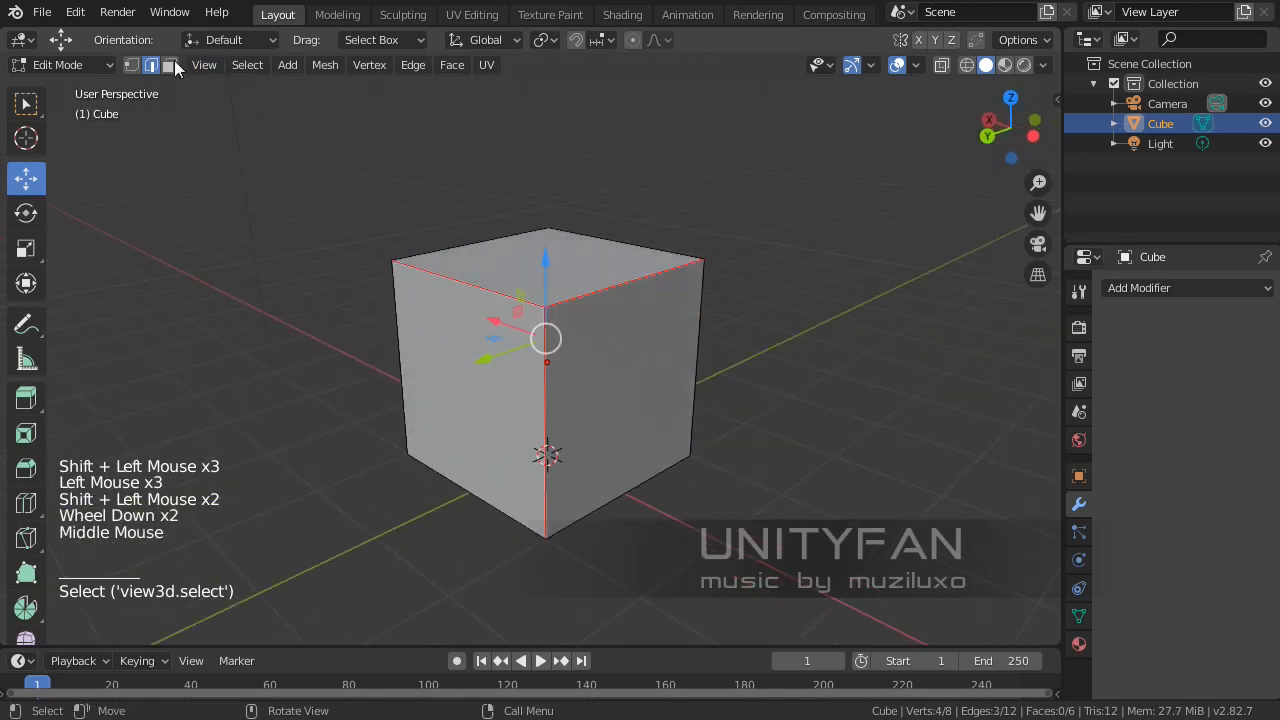
# Step: Switch to face selection and select the top face, each visible side face, and the top face again
pyautogui.click(170, 65)
pyautogui.click(536, 272)
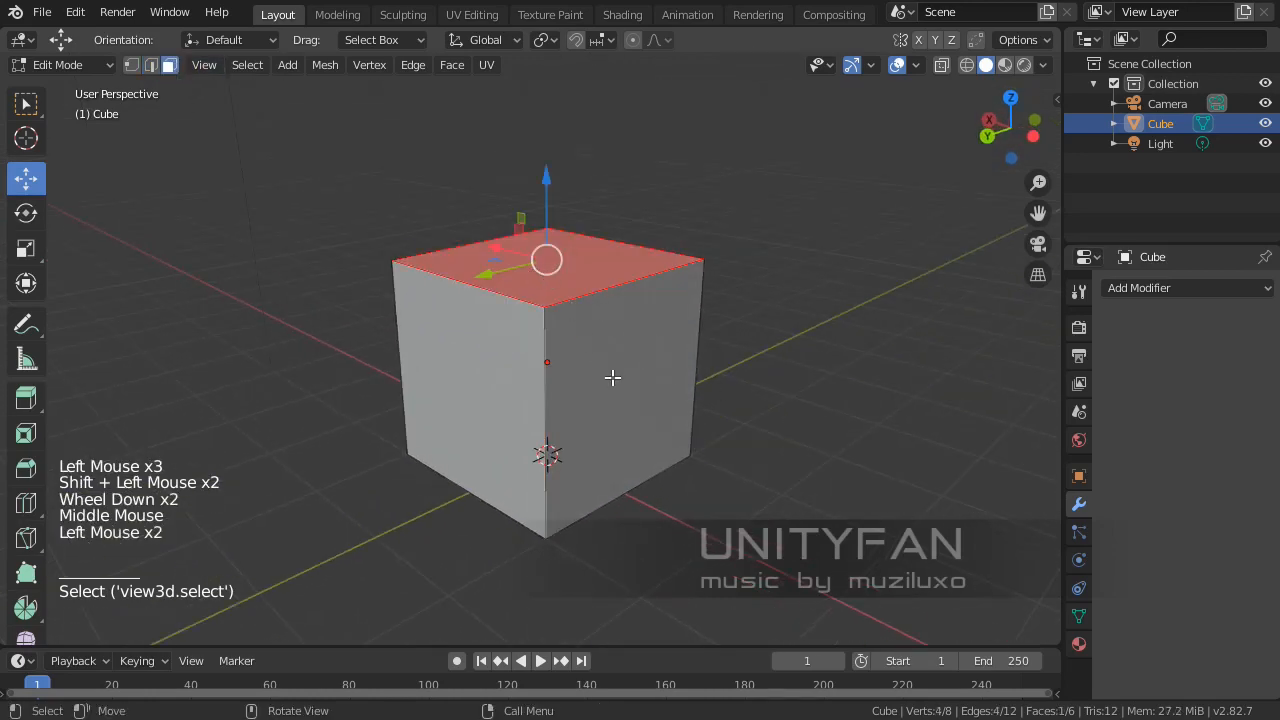
pyautogui.click(612, 377)
pyautogui.click(452, 375)
pyautogui.click(527, 275)
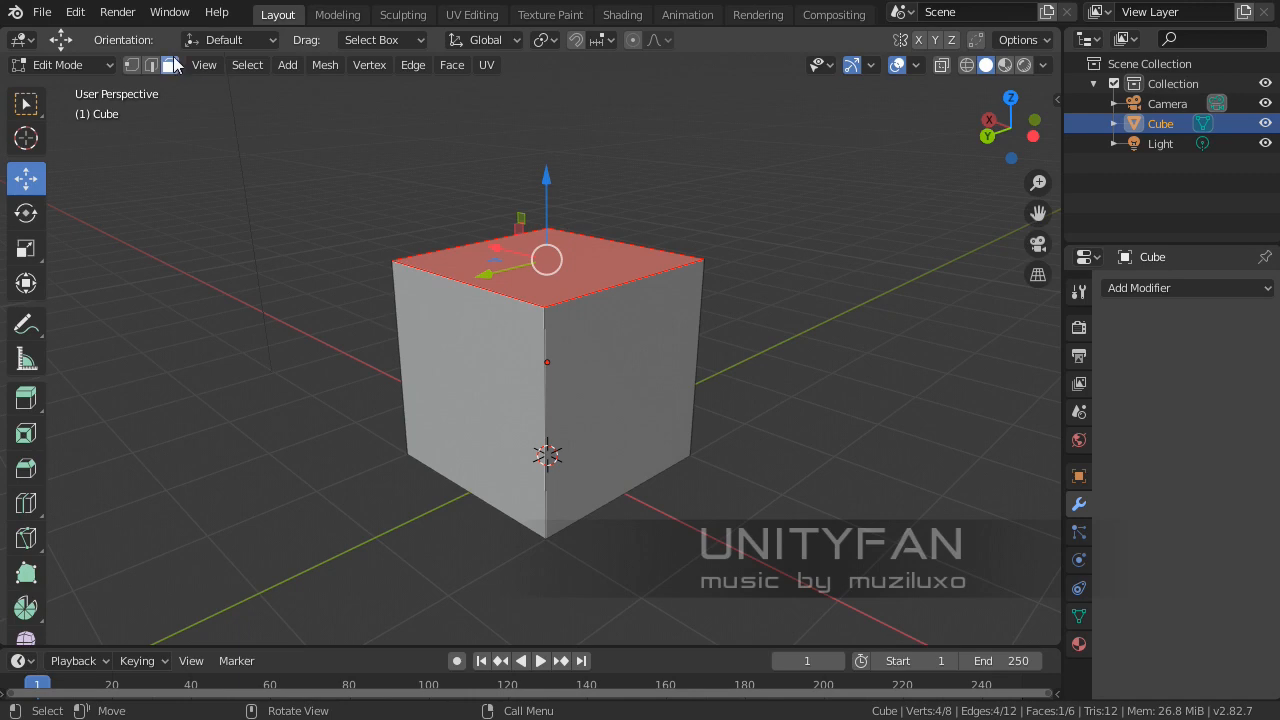
# Step: Select one side face of the cube and move it slightly outward along the X axis
pyautogui.doubleClick(624, 404)
pyautogui.moveTo(624, 404); pyautogui.dragTo(504, 376, button='middle')
pyautogui.click(504, 376)
pyautogui.moveTo(476, 356); pyautogui.dragTo(509, 360)
# Step: Try scaling and rotating the moved side face, and undo its move
pyautogui.press('s')
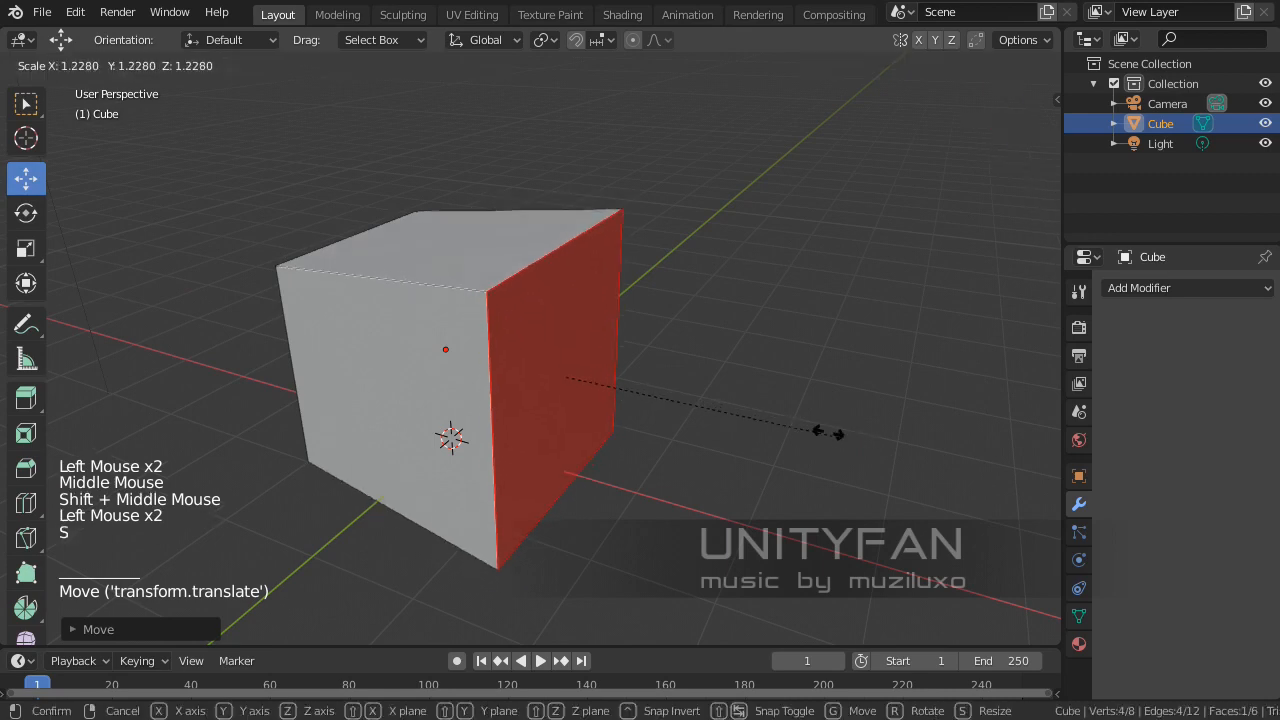
pyautogui.press('Escape')
pyautogui.moveTo(736, 424); pyautogui.dragTo(671, 417, button='middle')
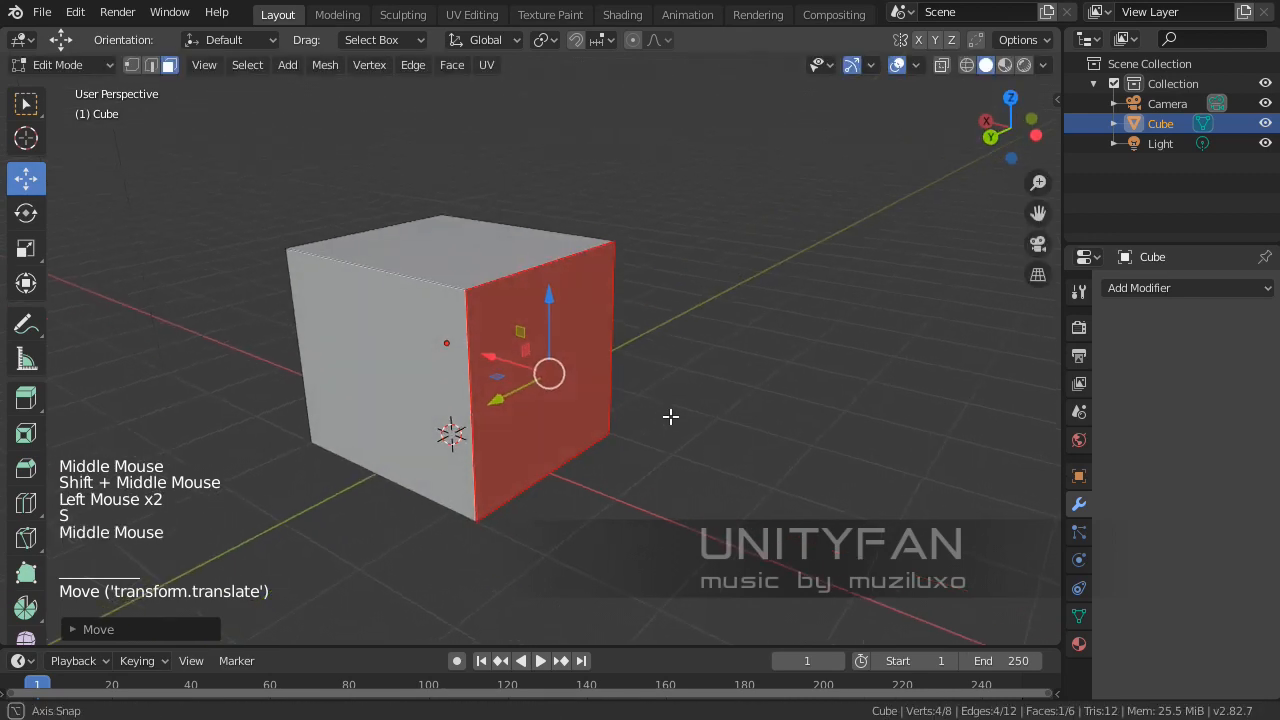
pyautogui.press('r')
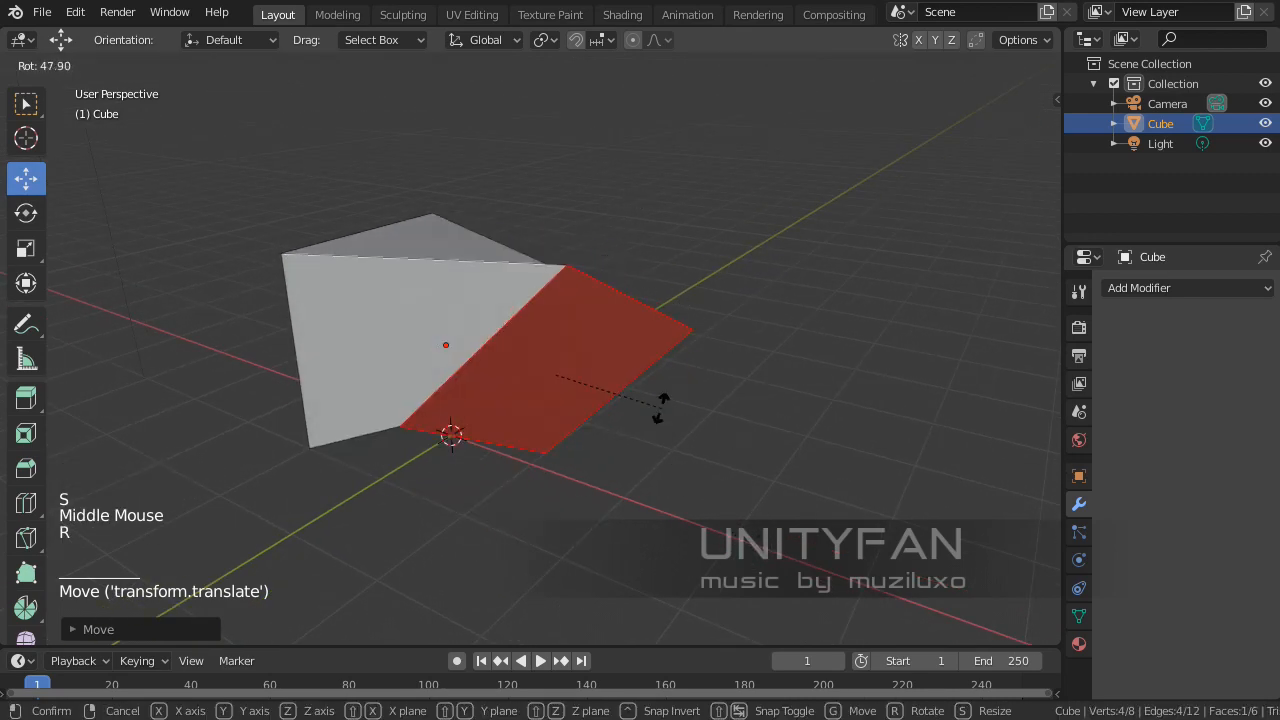
pyautogui.press('Escape')
pyautogui.moveTo(660, 402); pyautogui.dragTo(500, 400, button='middle')
pyautogui.hotkey('ctrl', 'z')
# Step: Switch the cube to Object Mode and return it to Edit Mode
pyautogui.press('Tab')
pyautogui.moveTo(500, 400); pyautogui.dragTo(626, 346, button='middle')
pyautogui.scroll(3, 443, 371)
pyautogui.press('Tab')
pyautogui.scroll(-2, 604, 352)
# Step: Select all of the cube's geometry and try scaling it
pyautogui.press('a')
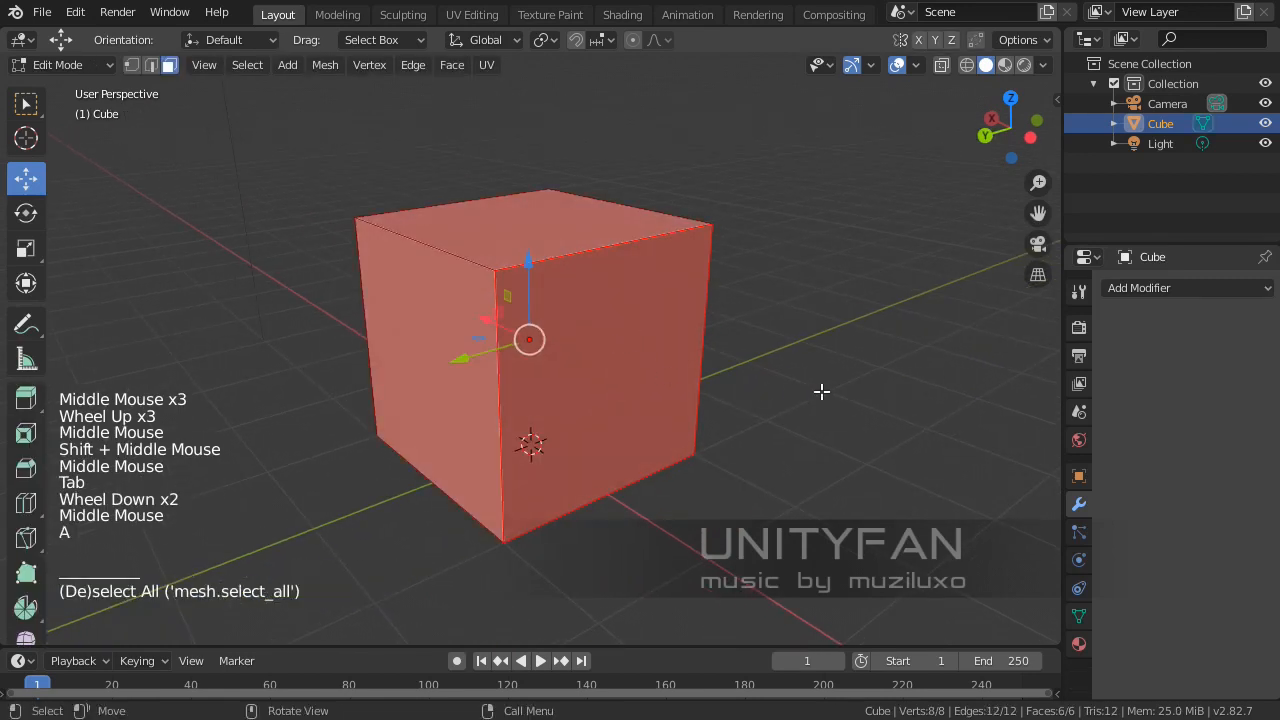
pyautogui.press('s')
pyautogui.press('Escape')
pyautogui.moveTo(545, 361); pyautogui.dragTo(473, 378, button='middle')
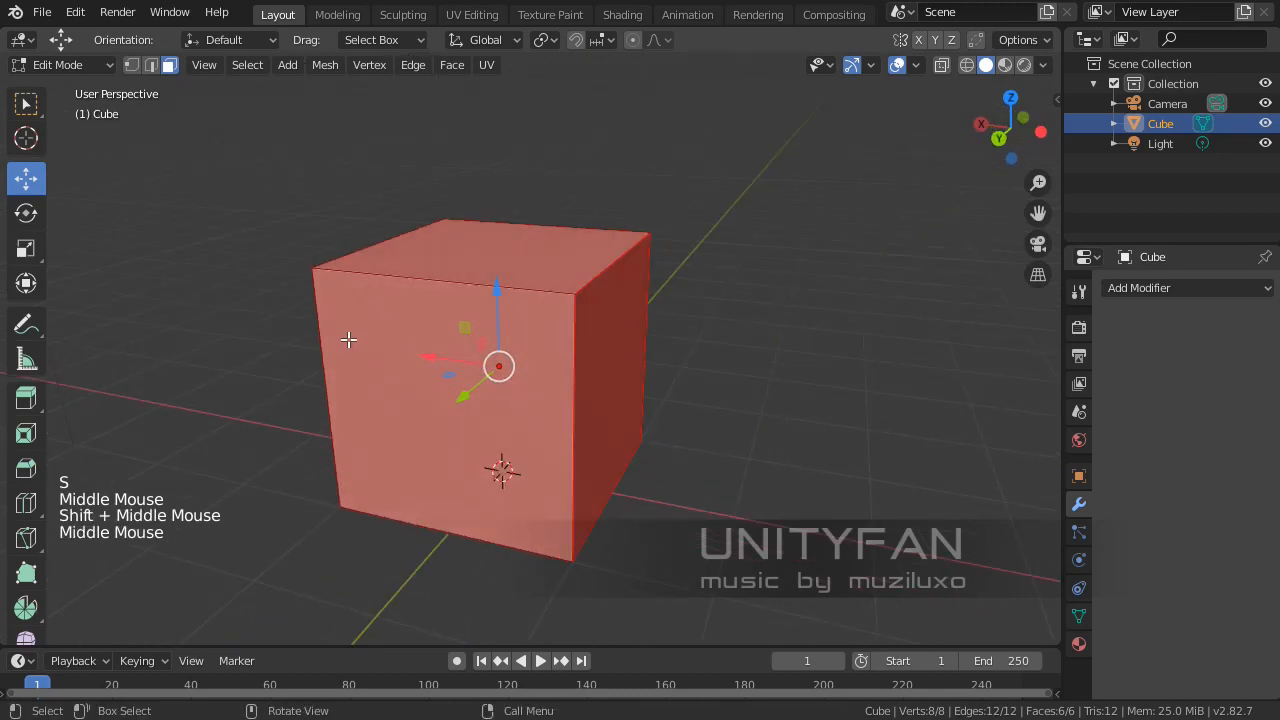
# Step: Duplicate the whole mesh in place and move the copy up along the Z axis above the original cube
pyautogui.hotkey('shift', 'd')
pyautogui.rightClick(697, 416)
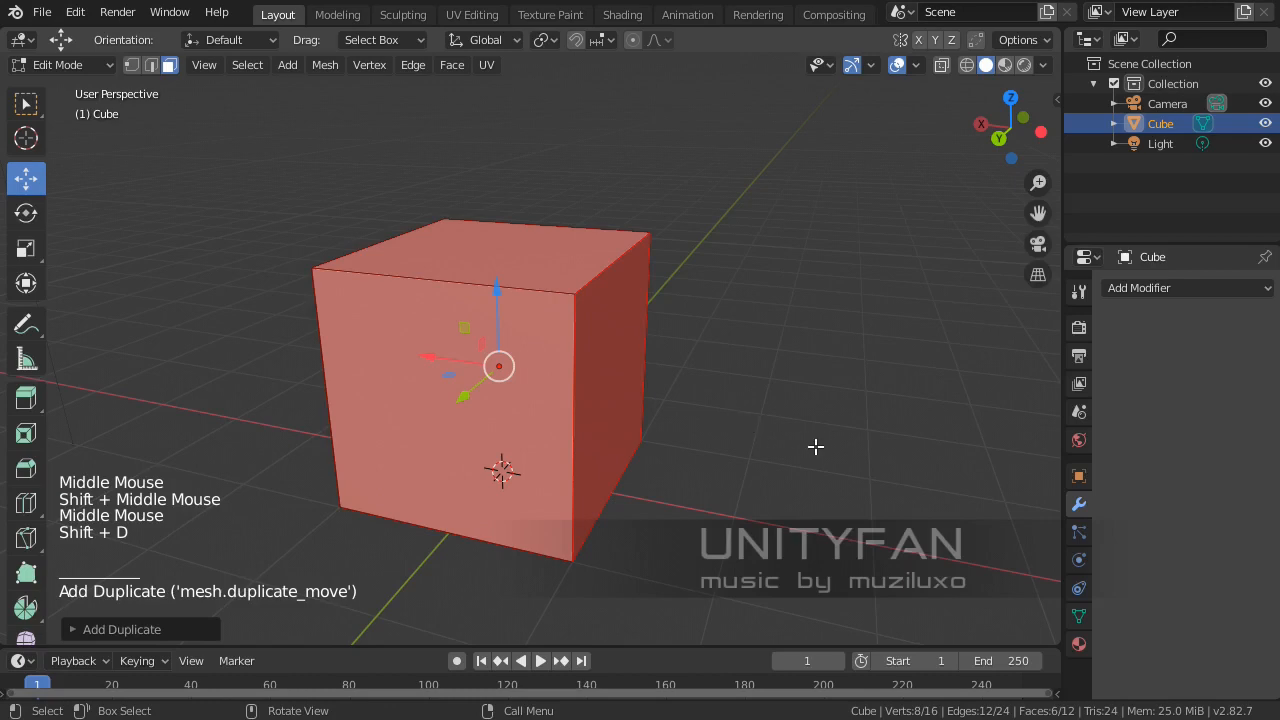
pyautogui.press('w')
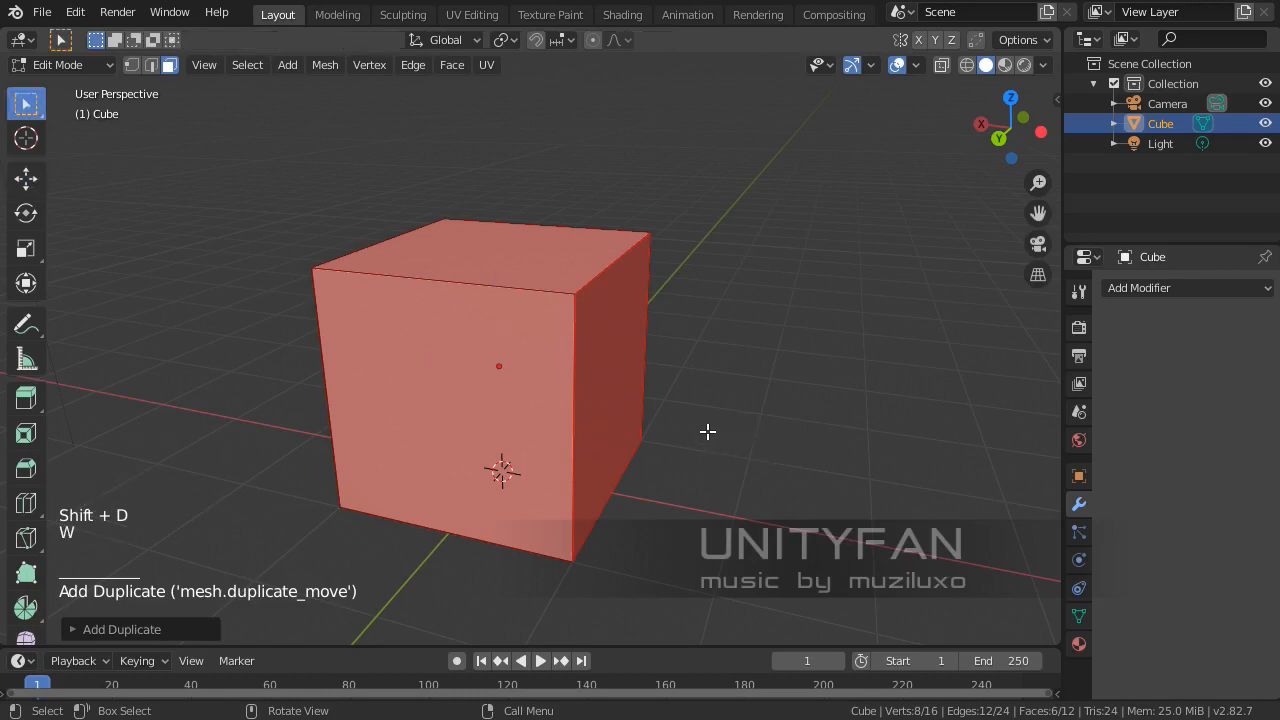
pyautogui.click(26, 177)
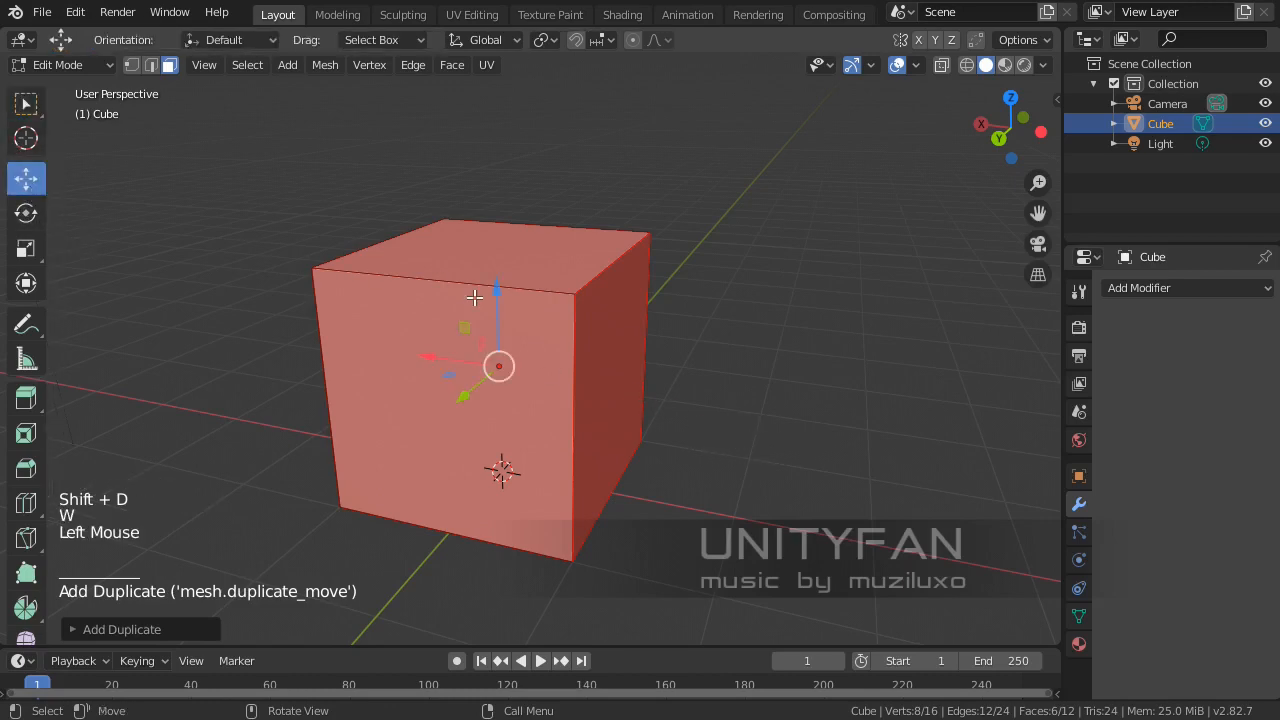
pyautogui.moveTo(477, 298); pyautogui.dragTo(510, 92)
pyautogui.scroll(-2, 510, 92)
pyautogui.keyDown('shift'); pyautogui.moveTo(510, 92); pyautogui.dragTo(580, 303, button='middle'); pyautogui.keyUp('shift')
pyautogui.scroll(2, 490, 250)
# Step: Scale the duplicate down to a small cube and lower it along Z onto the large cube's top
pyautogui.press('s')
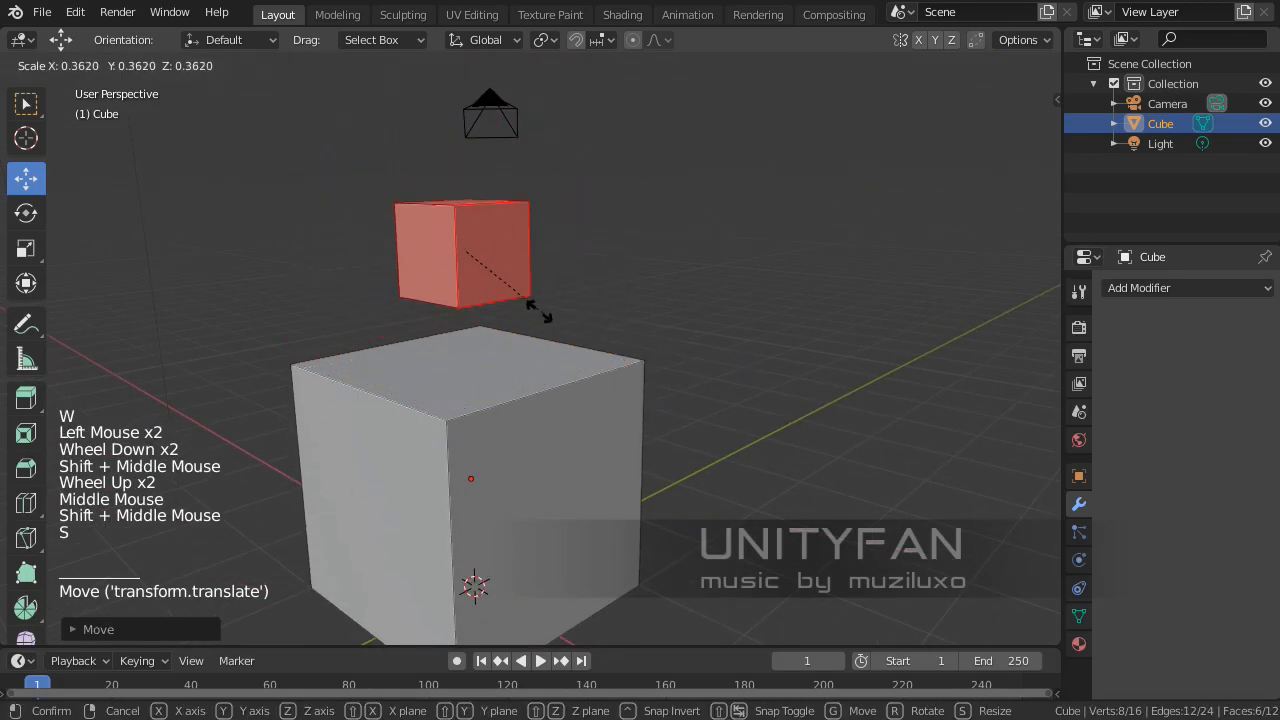
pyautogui.click(506, 297)
pyautogui.scroll(2, 505, 295)
pyautogui.moveTo(436, 148); pyautogui.dragTo(434, 275)
pyautogui.keyDown('shift'); pyautogui.moveTo(441, 287); pyautogui.dragTo(517, 209, button='middle'); pyautogui.keyUp('shift')
# Step: Select the small cube's top face and lower it along Z to flatten the cube into a thin pad
pyautogui.scroll(1, 534, 309)
pyautogui.click(170, 68)
pyautogui.click(505, 273)
pyautogui.moveTo(480, 222); pyautogui.dragTo(480, 280)
pyautogui.moveTo(480, 280); pyautogui.dragTo(557, 369, button='middle')
# Step: Expand the selection to the whole pad and move it near one corner of the large cube's top
pyautogui.press('ctrl+KP_Add')
pyautogui.press('ctrl+KP_Add')
pyautogui.press('ctrl+KP_Add')
pyautogui.moveTo(432, 355); pyautogui.dragTo(568, 392)
pyautogui.keyDown('shift'); pyautogui.moveTo(631, 399); pyautogui.dragTo(595, 366, button='middle'); pyautogui.keyUp('shift')
pyautogui.moveTo(595, 366); pyautogui.dragTo(501, 361, button='middle')
pyautogui.moveTo(500, 366); pyautogui.dragTo(361, 418)
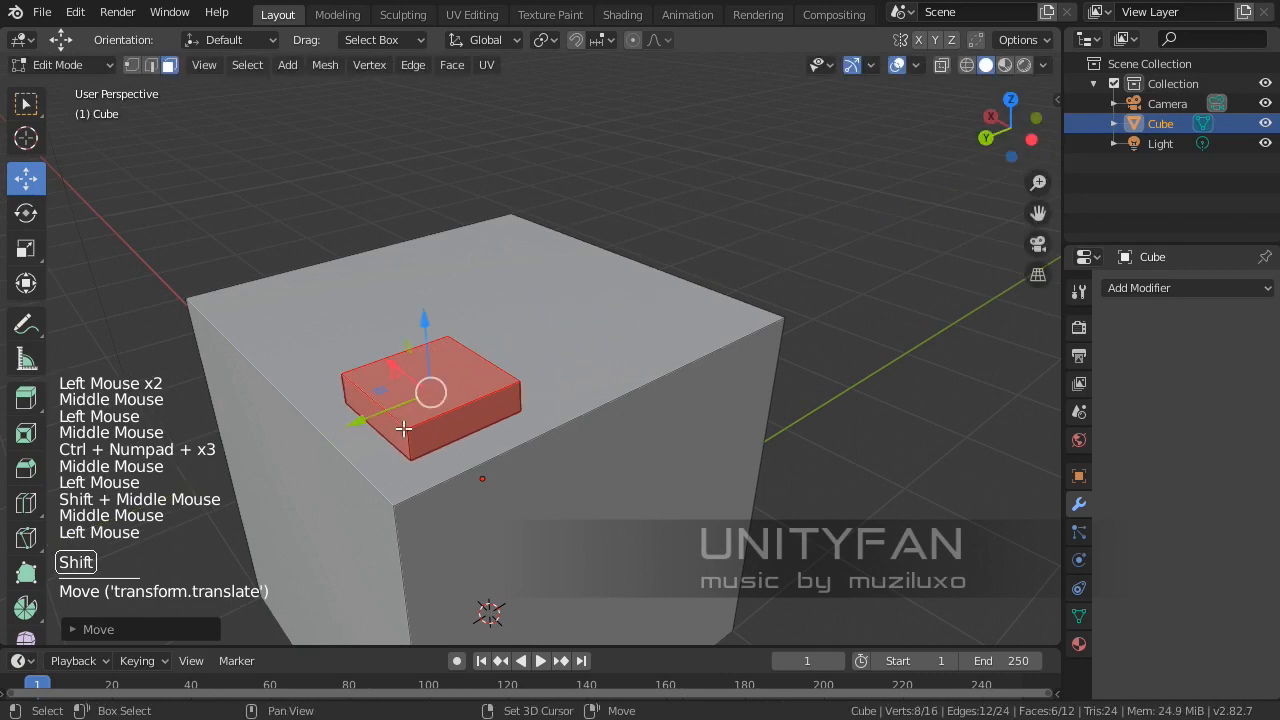
# Step: Duplicate the pad and place the copy near the adjacent corner of the large cube's top
pyautogui.keyDown('shift'); pyautogui.moveTo(403, 429); pyautogui.dragTo(520, 390, button='middle'); pyautogui.keyUp('shift')
pyautogui.moveTo(535, 389); pyautogui.dragTo(655, 388, button='middle')
pyautogui.moveTo(652, 386); pyautogui.dragTo(640, 374, button='middle')
pyautogui.hotkey('shift', 'd')
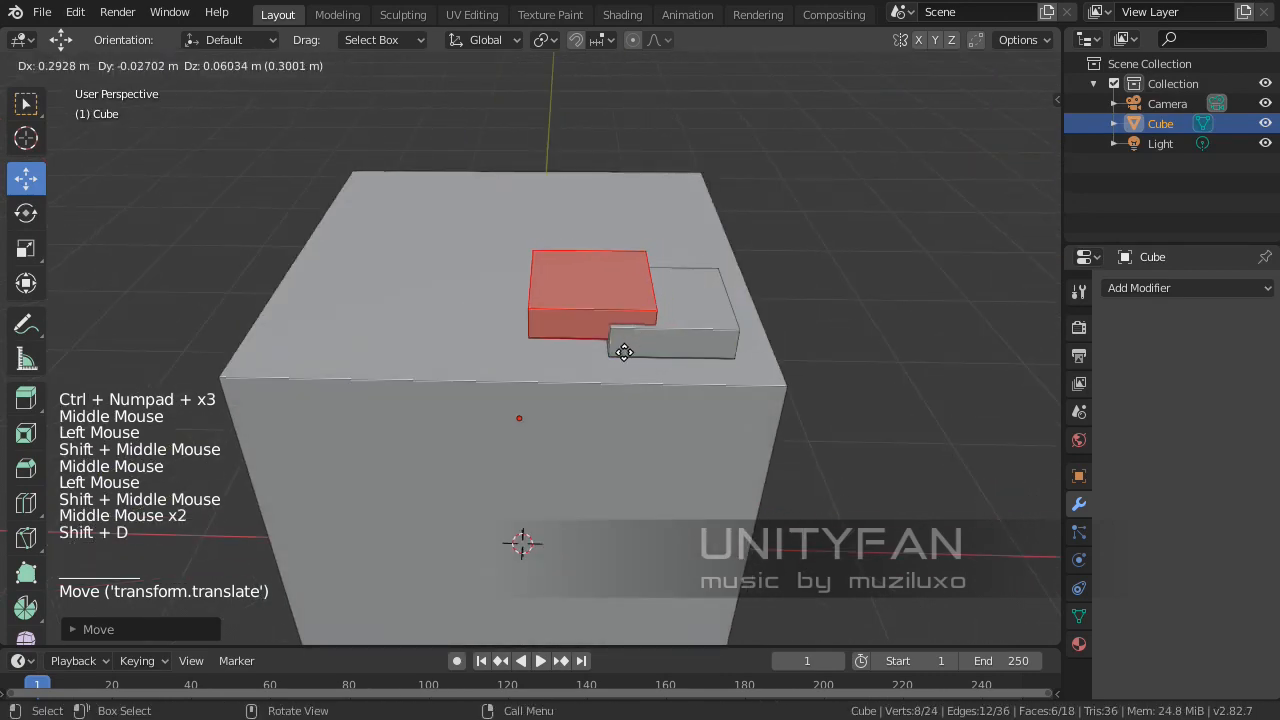
pyautogui.click(400, 329)
# Step: Add the first pad's top face to the selection and expand the selection to cover both pads completely
pyautogui.moveTo(400, 329); pyautogui.dragTo(517, 393, button='middle')
pyautogui.keyDown('shift'); pyautogui.click(588, 338); pyautogui.keyUp('shift')
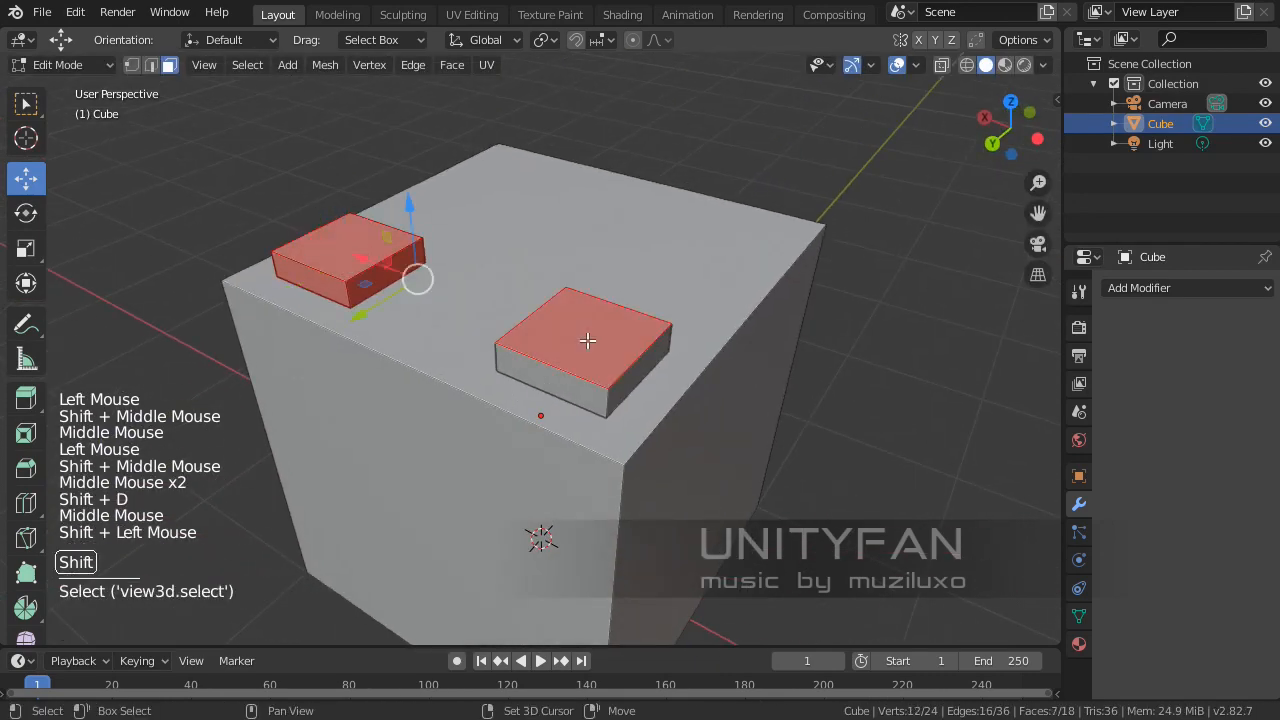
pyautogui.press('ctrl+KP_Add')
pyautogui.press('ctrl+KP_Add')
pyautogui.press('ctrl+KP_Add')
pyautogui.moveTo(608, 334); pyautogui.dragTo(414, 309, button='middle')
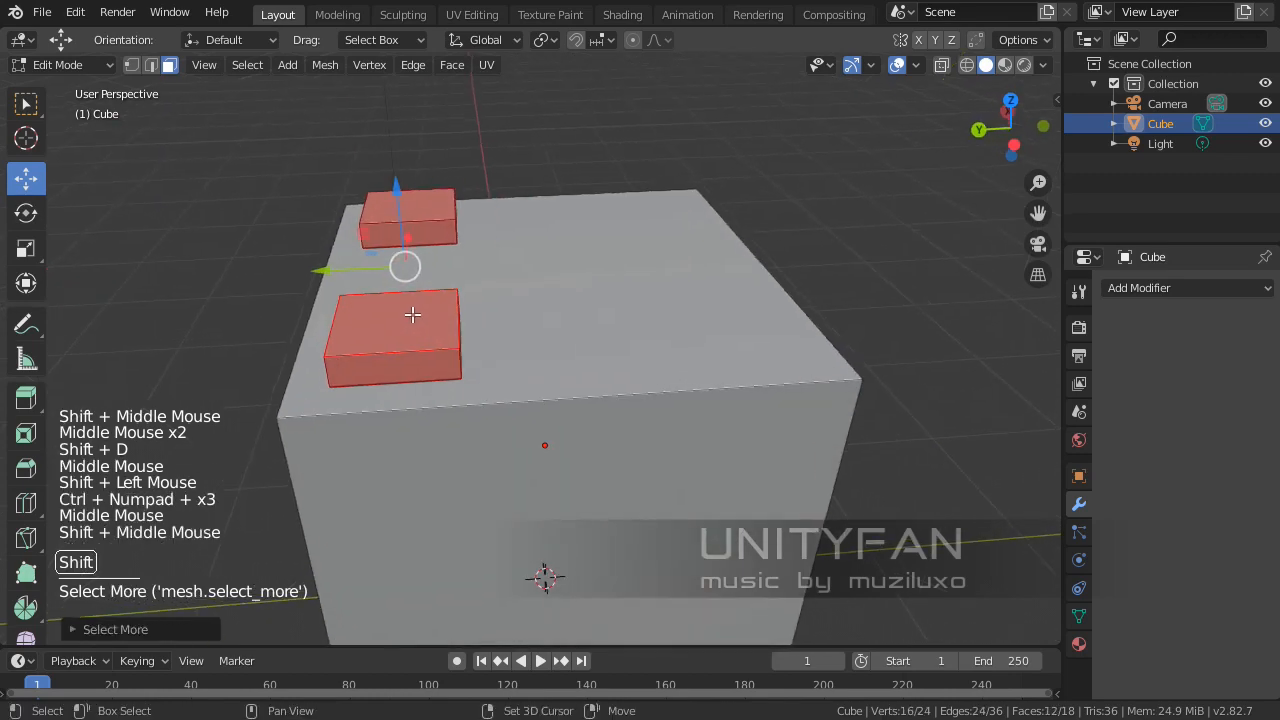
# Step: Duplicate both pads and move the copies about -1.229 m along the global Y axis toward the opposite corners
pyautogui.hotkey('shift', 'd')
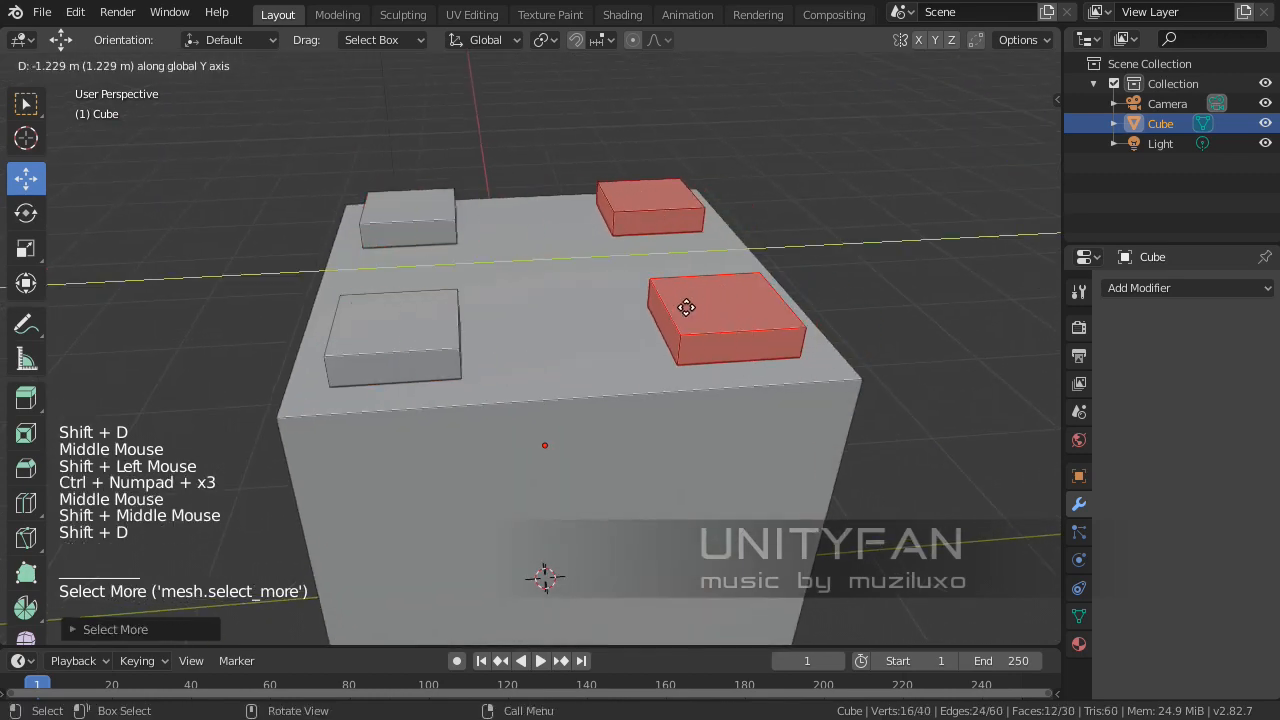
pyautogui.click(686, 306)
pyautogui.moveTo(686, 306); pyautogui.dragTo(520, 339, button='middle')
pyautogui.moveTo(537, 347); pyautogui.dragTo(583, 346, button='middle')
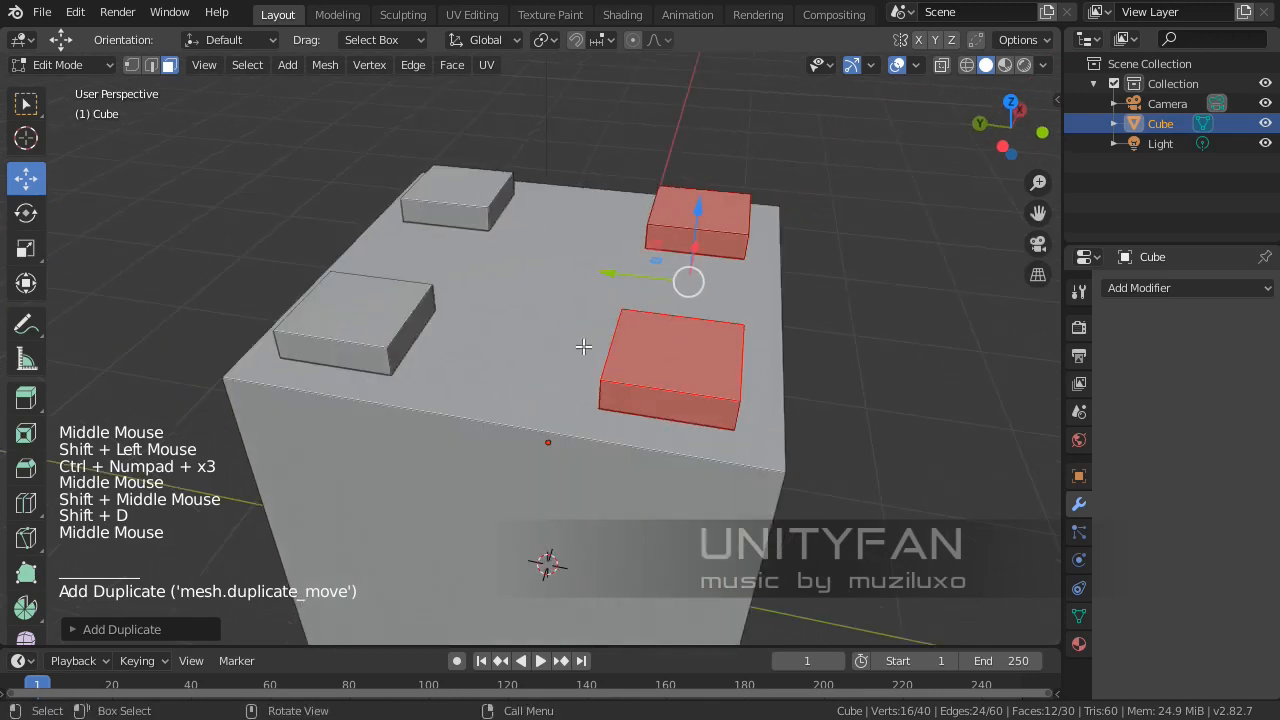
# Step: Select the top face of one original pad and expand the selection to the whole pad
pyautogui.click(364, 310)
pyautogui.press('ctrl+KP_Add')
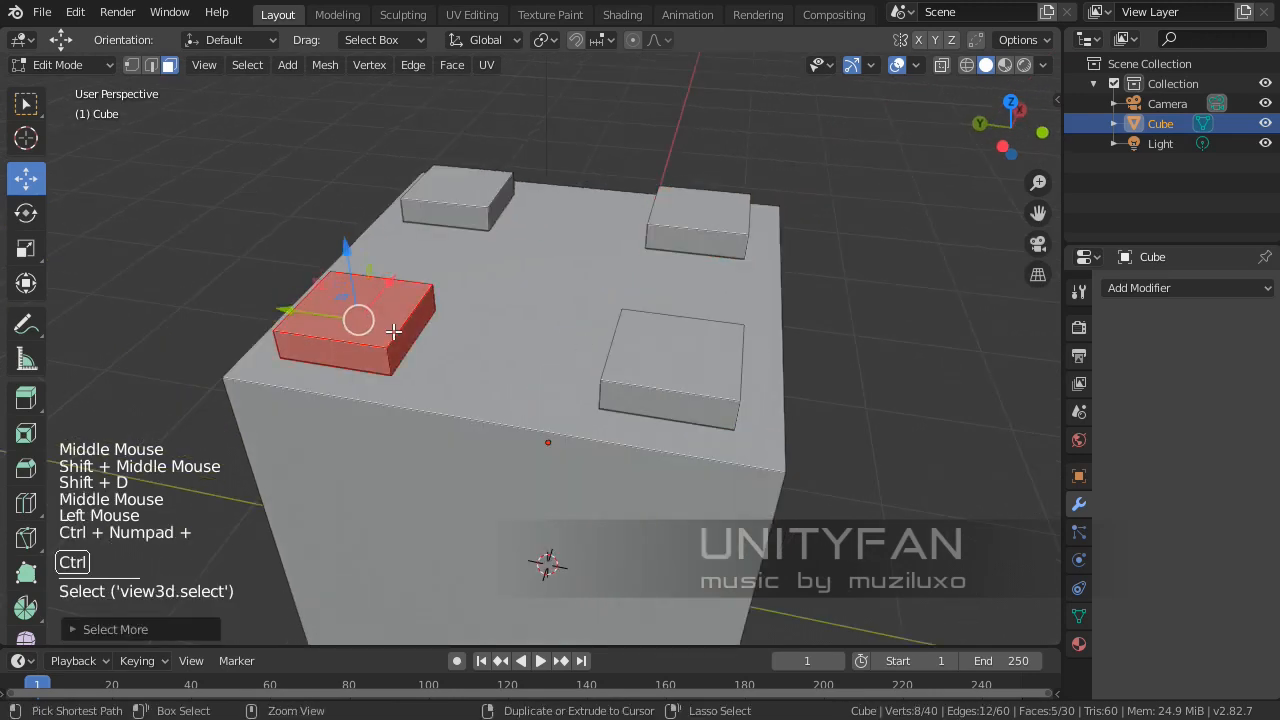
pyautogui.moveTo(394, 331); pyautogui.dragTo(440, 288, button='middle')
pyautogui.moveTo(440, 288); pyautogui.dragTo(567, 301, button='middle')
pyautogui.scroll(2, 474, 280)
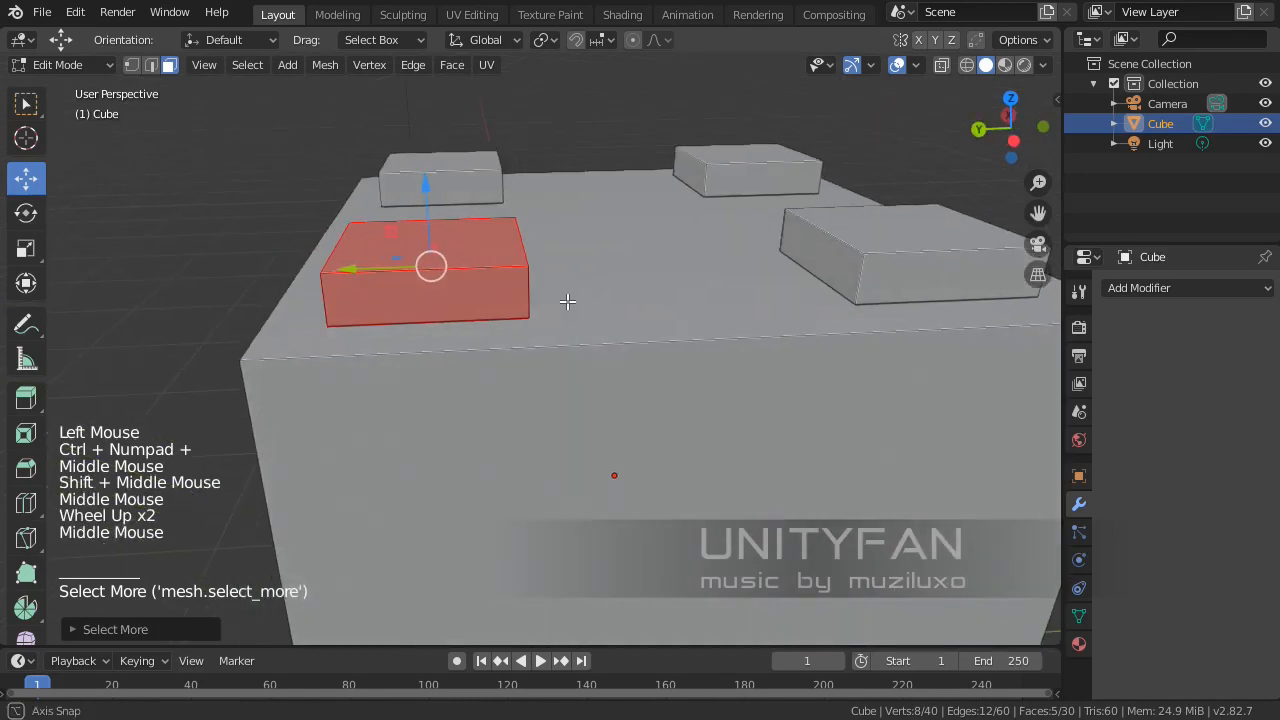
# Step: Display the mesh in wireframe and examine the four pads and the cube from several angles
pyautogui.click(966, 66)
pyautogui.keyDown('shift'); pyautogui.moveTo(791, 177); pyautogui.dragTo(647, 270, button='middle'); pyautogui.keyUp('shift')
pyautogui.scroll(-1, 560, 280)
pyautogui.scroll(-2, 543, 291)
pyautogui.moveTo(772, 420); pyautogui.dragTo(594, 357, button='middle')
pyautogui.scroll(2, 346, 170)
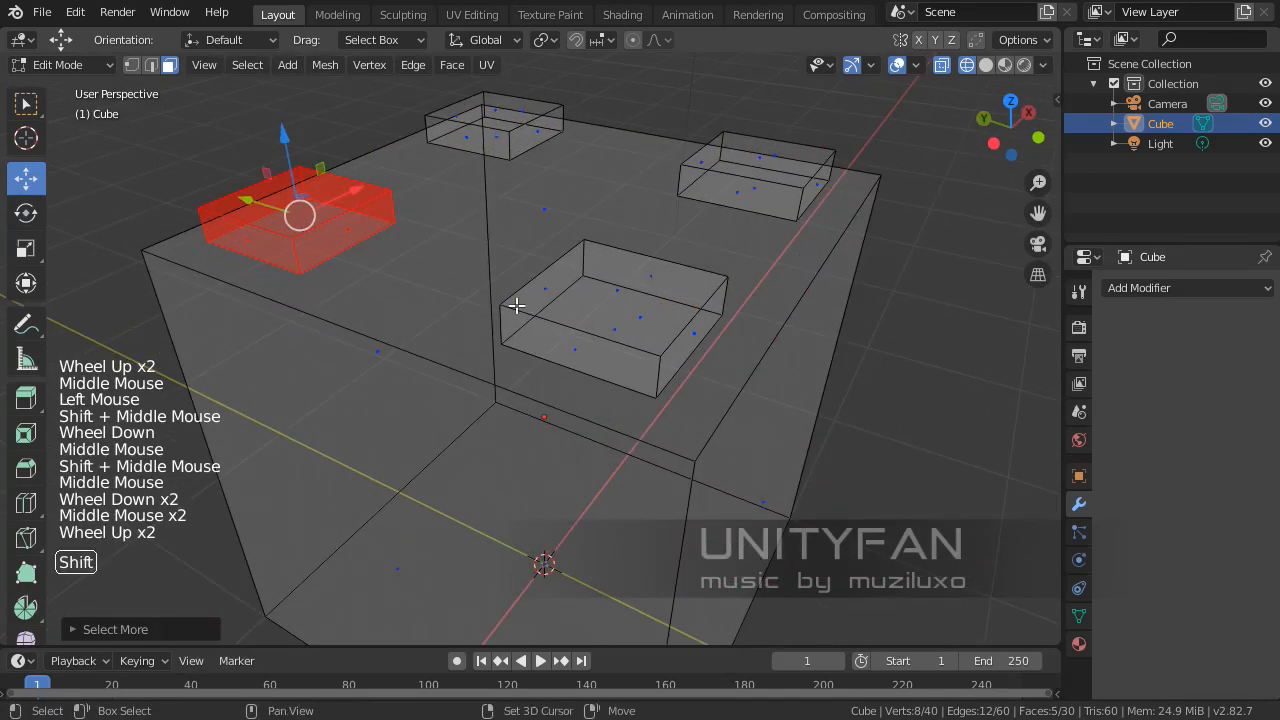
pyautogui.keyDown('shift'); pyautogui.moveTo(346, 170); pyautogui.dragTo(372, 248, button='middle'); pyautogui.keyUp('shift')
pyautogui.moveTo(600, 299); pyautogui.dragTo(557, 309, button='middle')
pyautogui.scroll(-2, 568, 346)
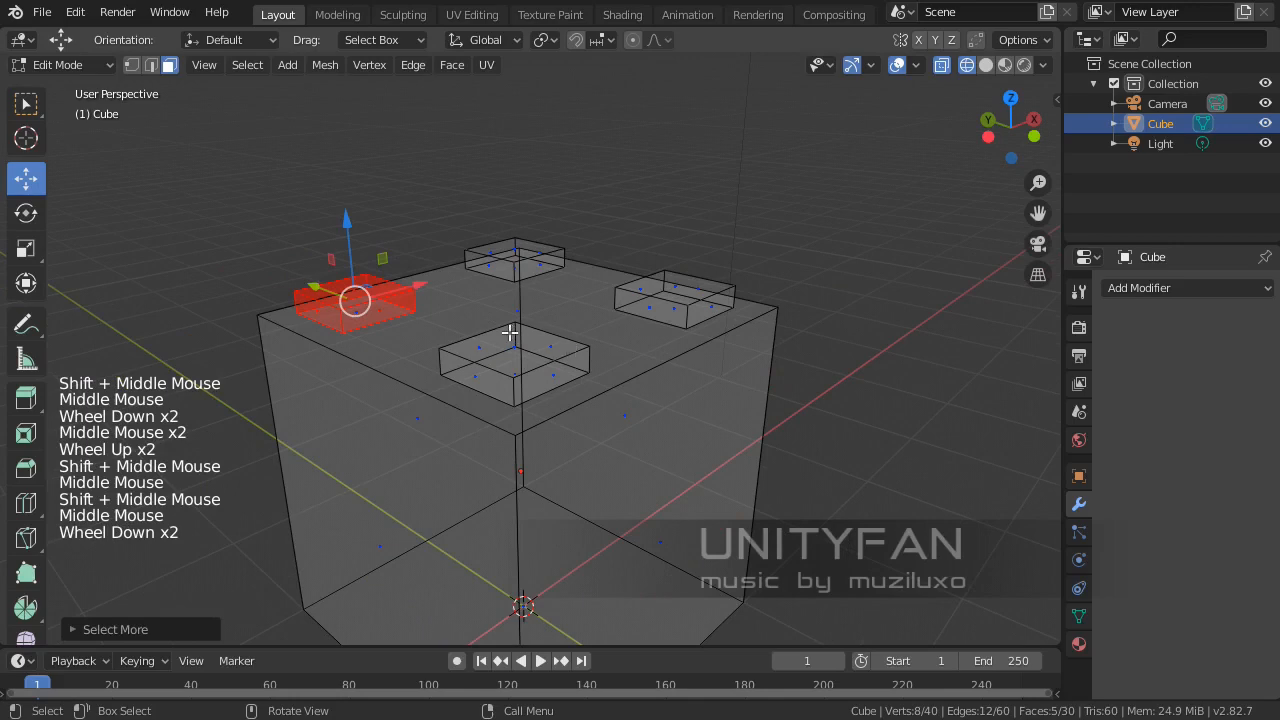
# Step: Return the cube to Object Mode with solid shading and reselect it
pyautogui.click(84, 69)
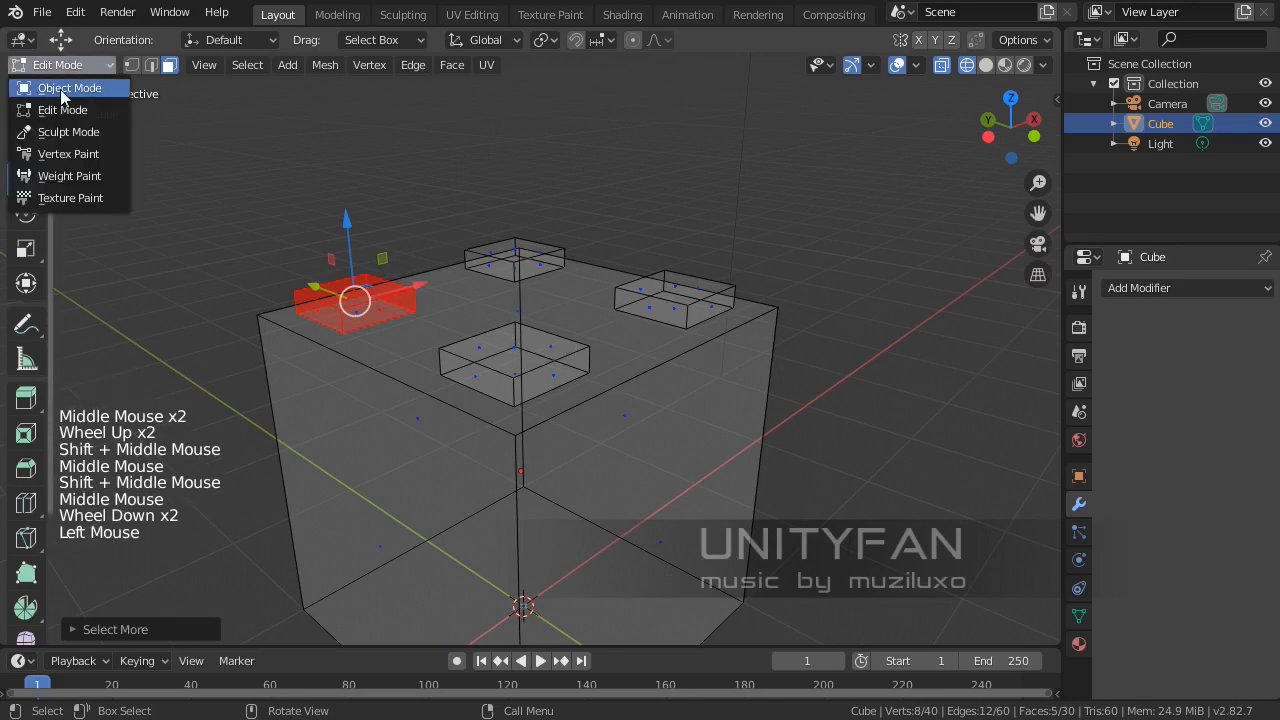
pyautogui.click(60, 89)
pyautogui.scroll(-3, 492, 333)
pyautogui.keyDown('shift'); pyautogui.moveTo(492, 333); pyautogui.dragTo(811, 395, button='middle'); pyautogui.keyUp('shift')
pyautogui.click(811, 395)
pyautogui.scroll(2, 547, 300)
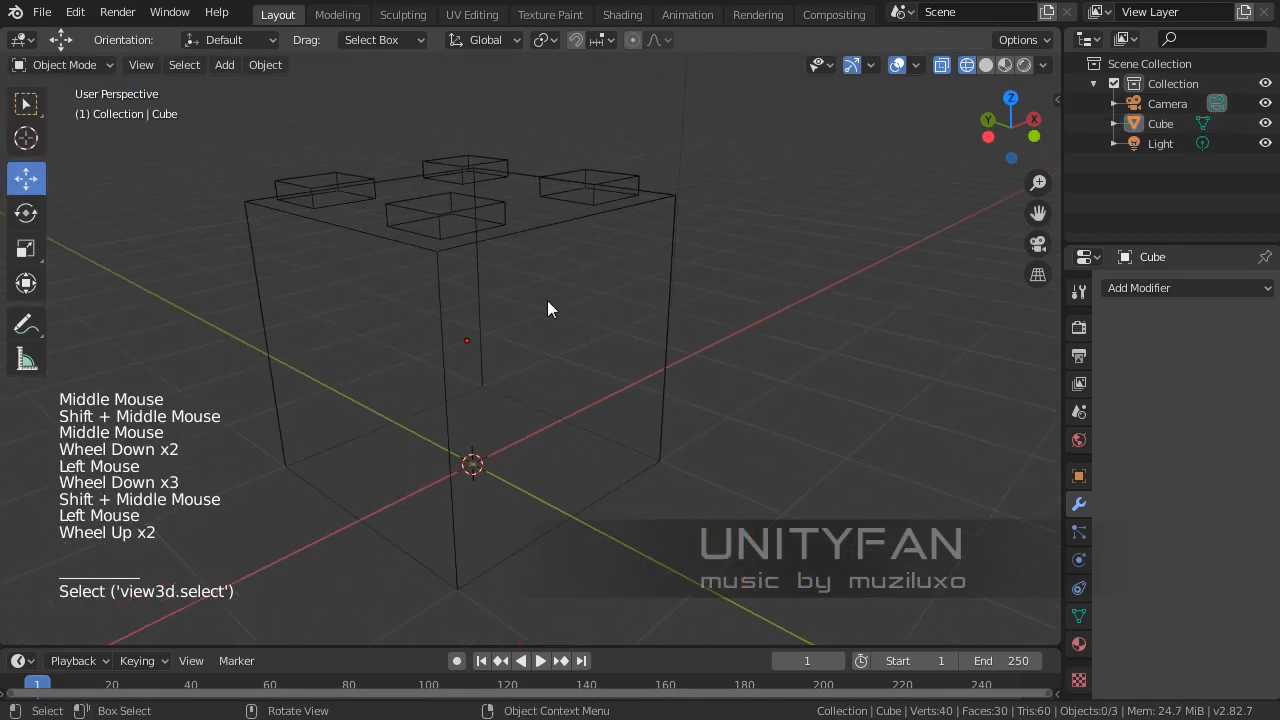
pyautogui.click(986, 64)
pyautogui.click(567, 236)
# Step: Try moving the whole cube object with its pads, and undo the move
pyautogui.keyDown('shift'); pyautogui.moveTo(567, 236); pyautogui.dragTo(609, 357, button='middle'); pyautogui.keyUp('shift')
pyautogui.moveTo(609, 357)
pyautogui.mouseDown()
pyautogui.moveTo(691, 227)
pyautogui.moveTo(680, 343)
pyautogui.moveTo(737, 320)
pyautogui.moveTo(583, 299)
pyautogui.mouseUp()
pyautogui.hotkey('ctrl', 'z')
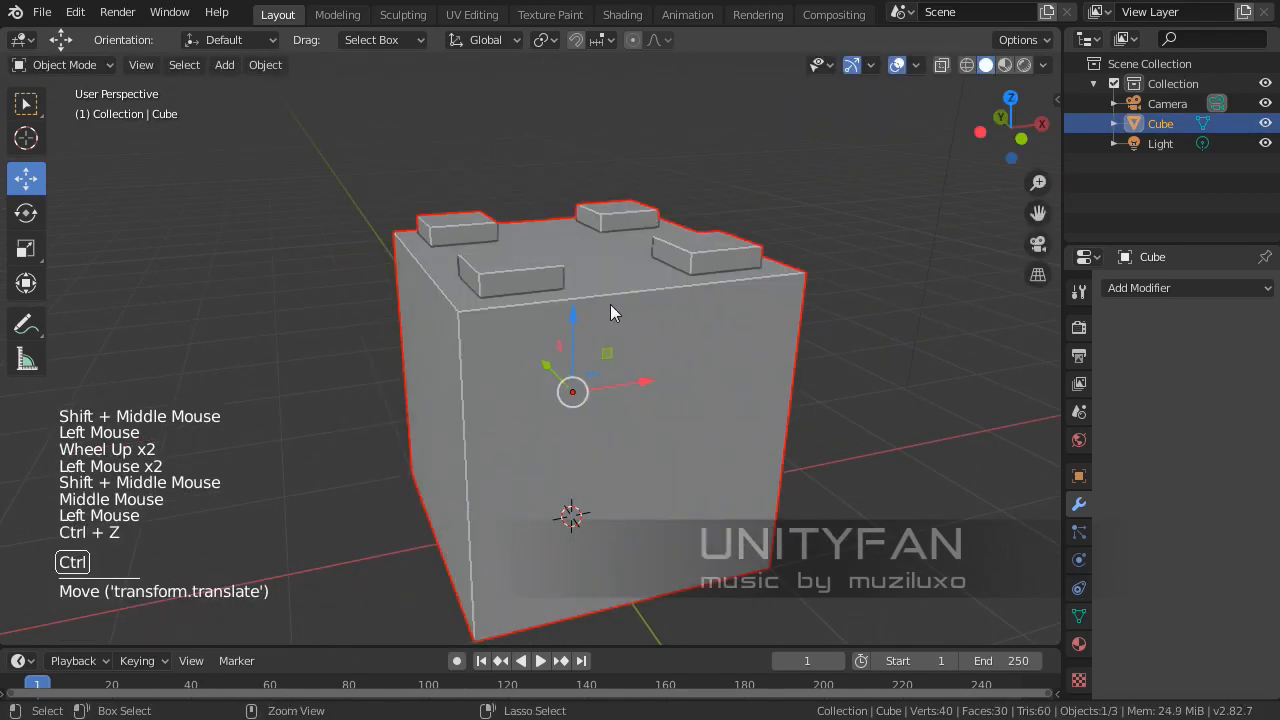
# Step: Enter Edit Mode on the cube and clear the face selection
pyautogui.moveTo(610, 312); pyautogui.dragTo(790, 327, button='middle')
pyautogui.press('Tab')
pyautogui.click(789, 345)
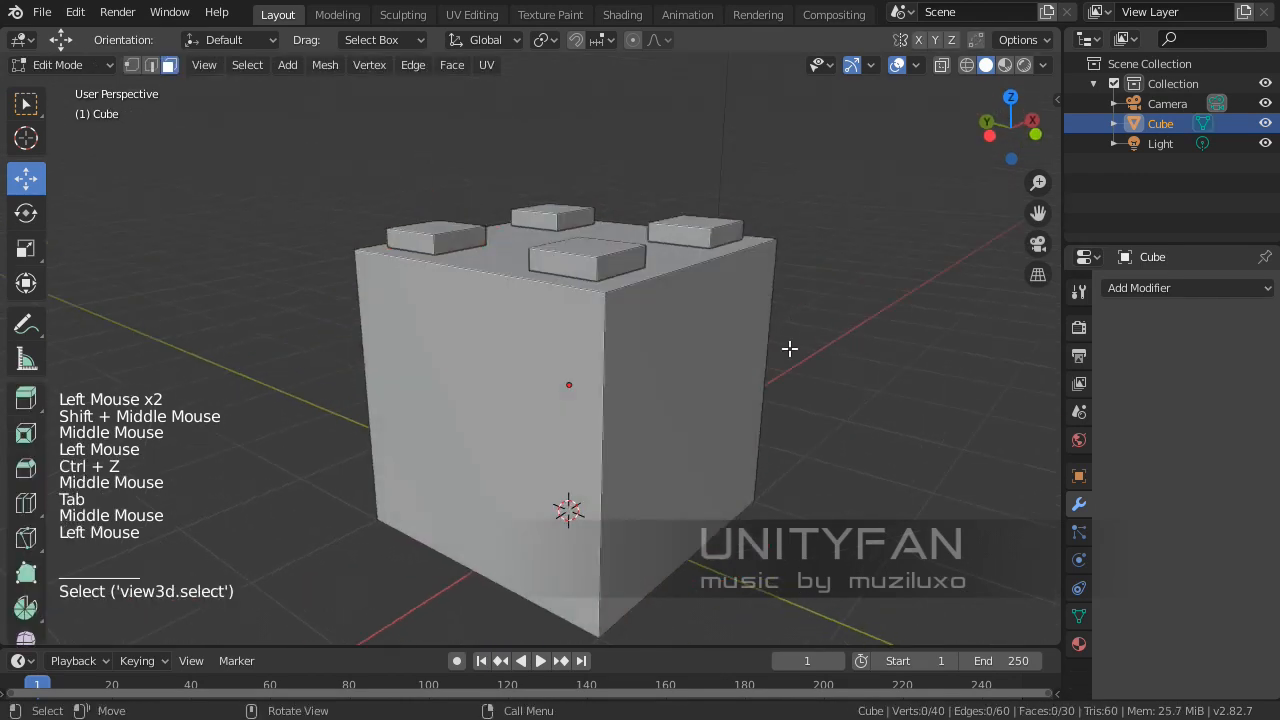
# Step: Select a side face of the cube and inset it by about 0.42 m
pyautogui.click(690, 340)
pyautogui.keyDown('shift'); pyautogui.moveTo(690, 340); pyautogui.dragTo(455, 306, button='middle'); pyautogui.keyUp('shift')
pyautogui.scroll(2, 509, 313)
pyautogui.moveTo(455, 306); pyautogui.dragTo(543, 306, button='middle')
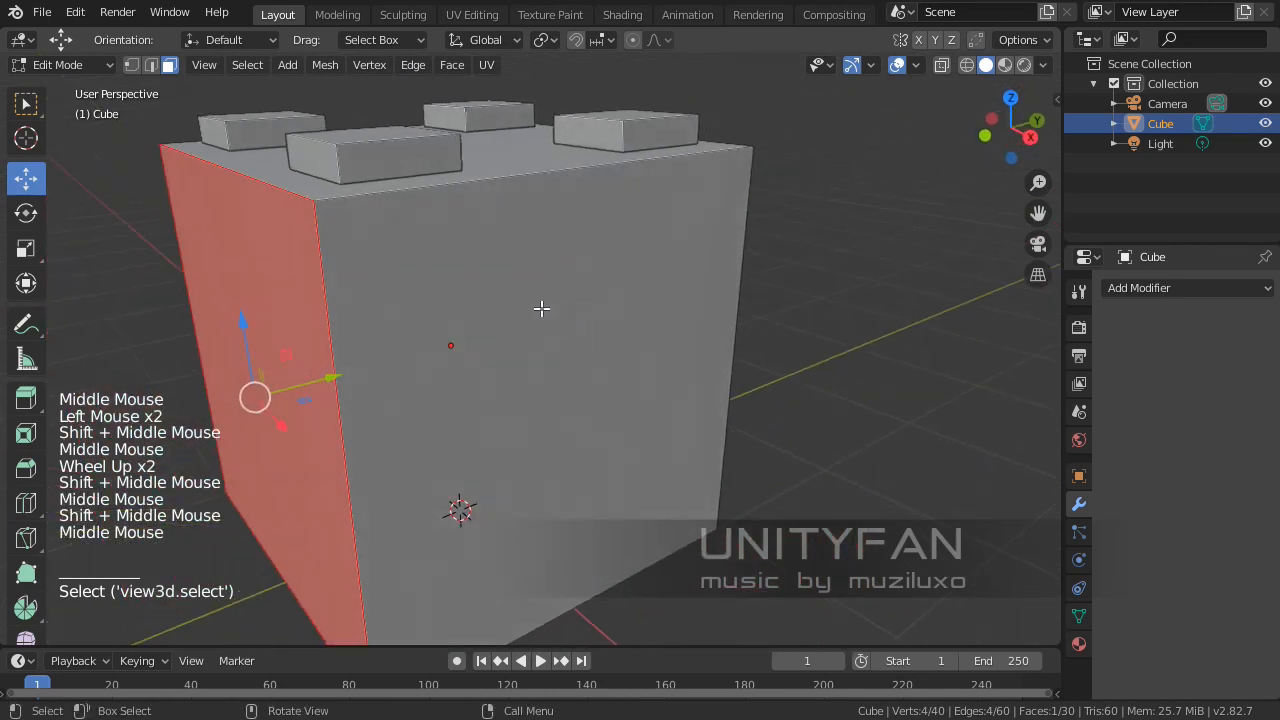
pyautogui.click(560, 340)
pyautogui.keyDown('shift'); pyautogui.moveTo(600, 390); pyautogui.dragTo(583, 303, button='middle'); pyautogui.keyUp('shift')
pyautogui.scroll(-1, 623, 304)
pyautogui.press('i')
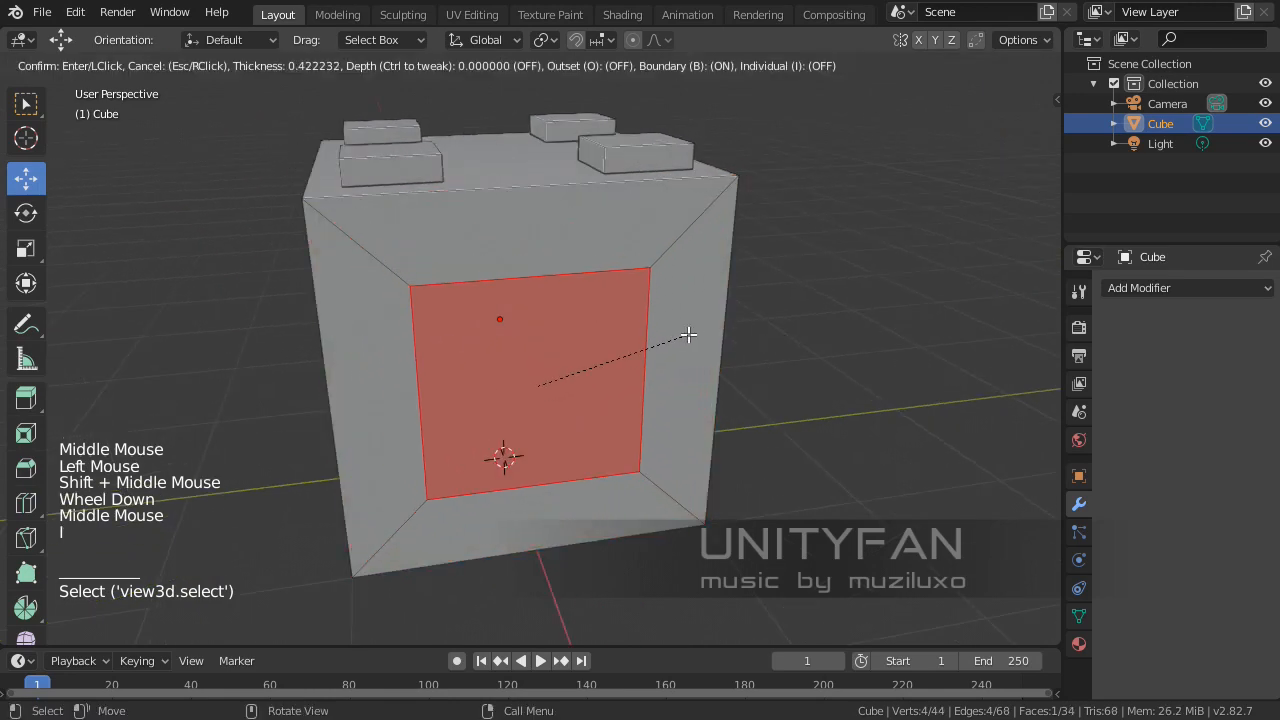
pyautogui.click(686, 334)
# Step: Extrude the inset face outward by about 0.26 m to form a raised panel
pyautogui.moveTo(686, 334); pyautogui.dragTo(651, 360, button='middle')
pyautogui.scroll(1, 647, 389)
pyautogui.press('e')
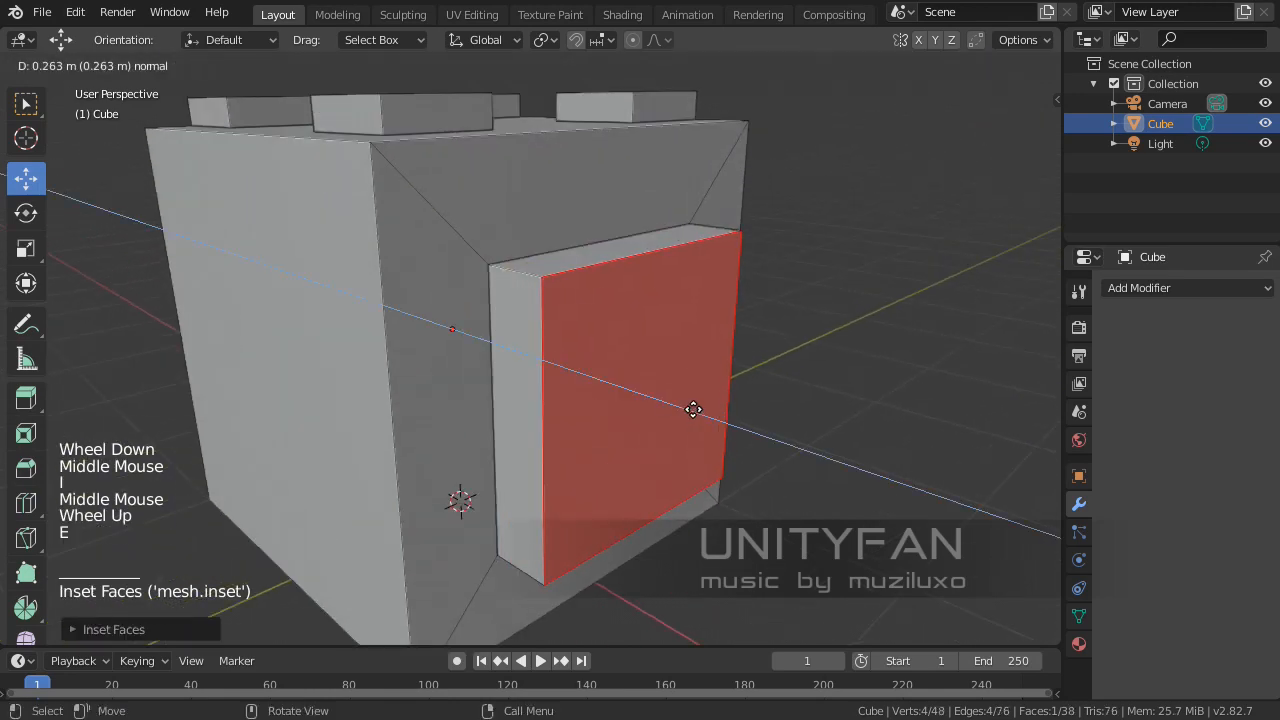
pyautogui.moveTo(694, 409); pyautogui.dragTo(763, 449, button='middle')
pyautogui.scroll(1, 692, 428)
pyautogui.keyDown('shift'); pyautogui.moveTo(638, 347); pyautogui.dragTo(700, 400, button='middle'); pyautogui.keyUp('shift')
pyautogui.scroll(2, 480, 300)
pyautogui.scroll(-4, 685, 332)
pyautogui.moveTo(700, 400); pyautogui.dragTo(654, 429, button='middle')
# Step: Check the cube and its raised panel in Object Mode, and return to Edit Mode
pyautogui.press('Tab')
pyautogui.scroll(1, 560, 383)
pyautogui.moveTo(560, 383); pyautogui.dragTo(547, 328, button='middle')
pyautogui.press('Tab')
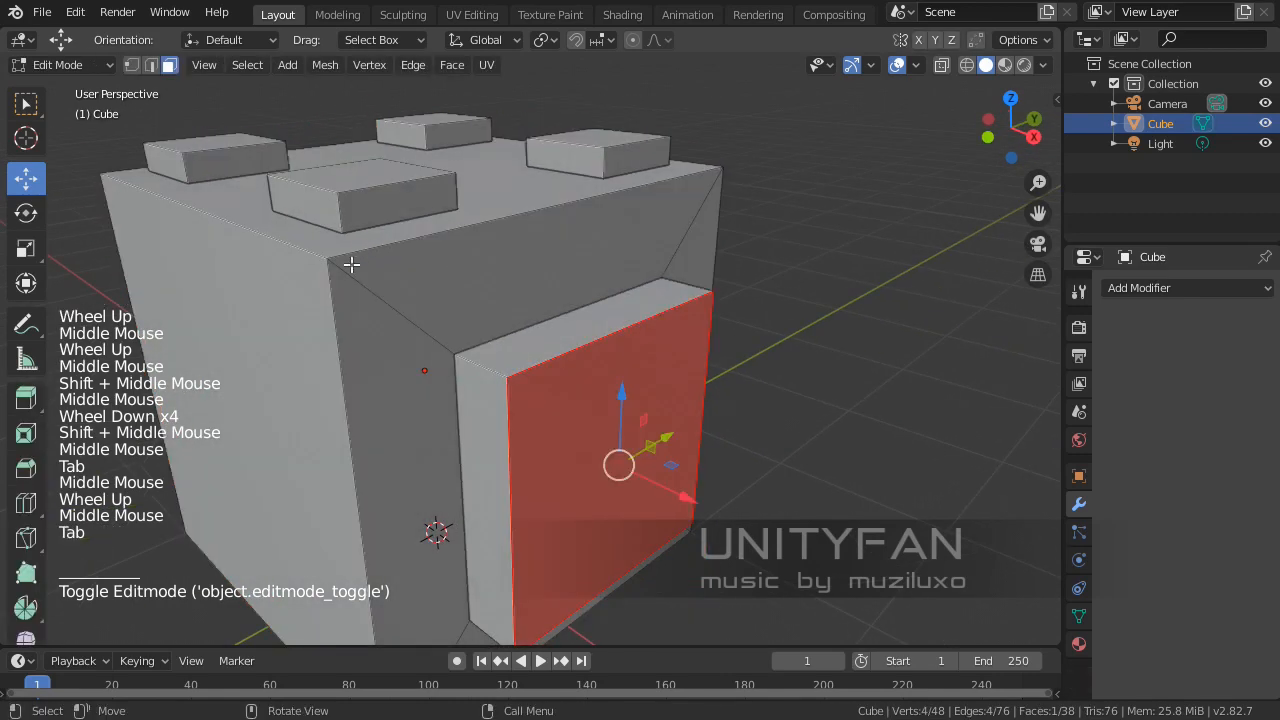
# Step: Try moving a single upper corner vertex at the base of the raised panel in several directions
pyautogui.moveTo(497, 383); pyautogui.dragTo(560, 326, button='middle')
pyautogui.click(131, 64)
pyautogui.click(490, 351)
pyautogui.moveTo(560, 326); pyautogui.dragTo(570, 247)
pyautogui.moveTo(680, 335); pyautogui.dragTo(500, 345, button='middle')
pyautogui.keyDown('shift'); pyautogui.moveTo(470, 300); pyautogui.dragTo(709, 343, button='middle'); pyautogui.keyUp('shift')
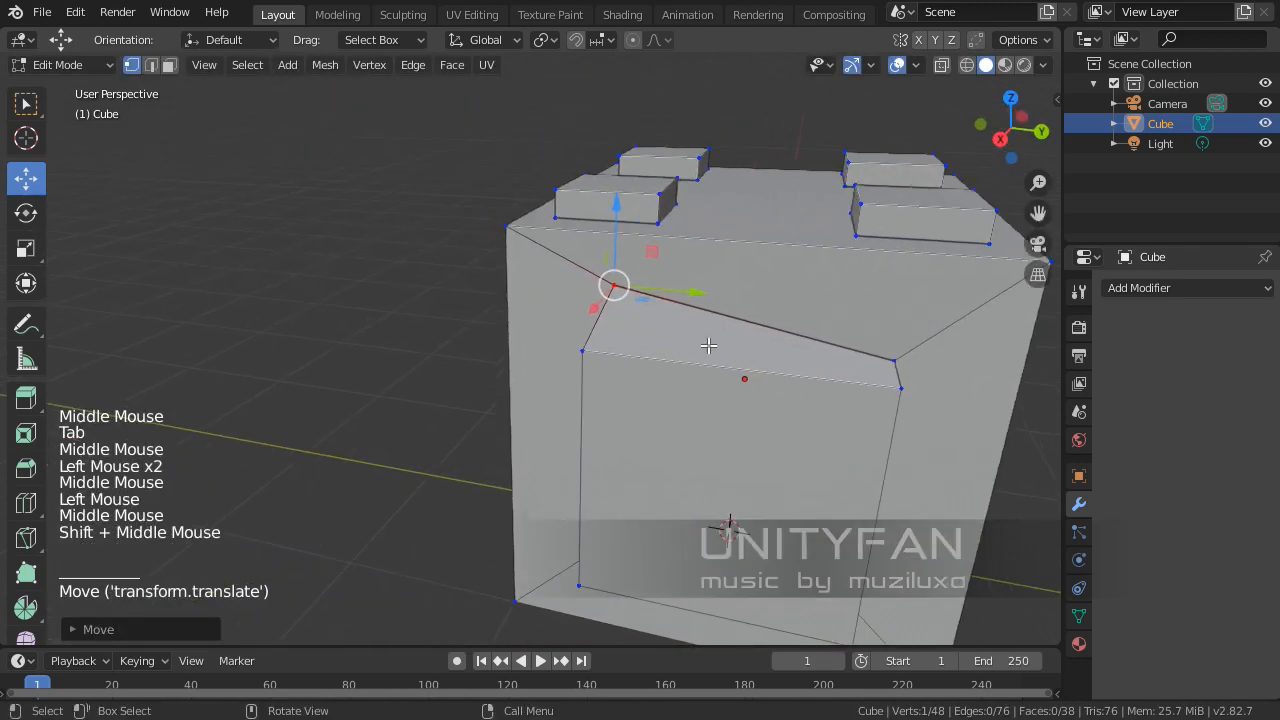
pyautogui.moveTo(611, 280); pyautogui.dragTo(478, 273)
pyautogui.moveTo(478, 273); pyautogui.dragTo(608, 366, button='middle')
pyautogui.scroll(2, 634, 303)
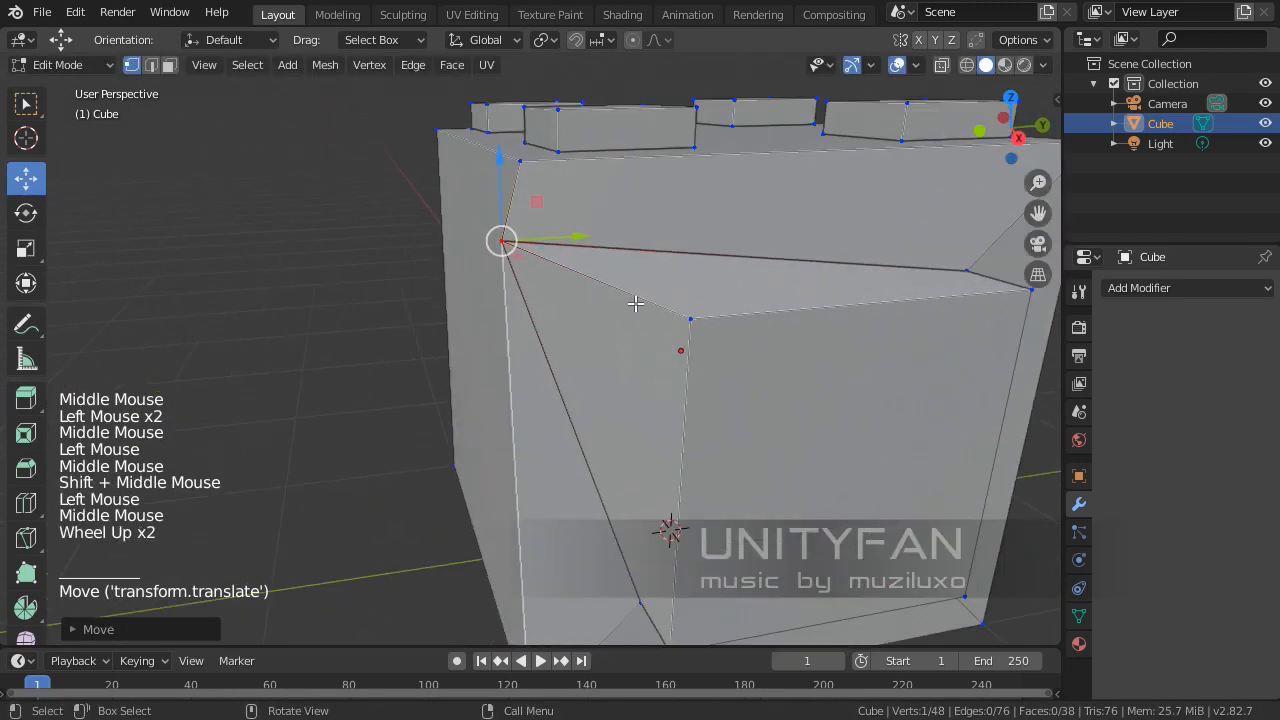
pyautogui.keyDown('shift'); pyautogui.moveTo(634, 303); pyautogui.dragTo(428, 342, button='middle'); pyautogui.keyUp('shift')
pyautogui.moveTo(441, 341); pyautogui.dragTo(509, 335)
pyautogui.moveTo(520, 342); pyautogui.dragTo(471, 374, button='middle')
# Step: Try moving a vertex near the panel's upper corner once more, and undo the vertex moves
pyautogui.click(383, 322)
pyautogui.moveTo(380, 327); pyautogui.dragTo(471, 309)
pyautogui.hotkey('ctrl', 'z')
pyautogui.hotkey('ctrl', 'z')
pyautogui.hotkey('ctrl', 'z')
pyautogui.hotkey('ctrl', 'z')
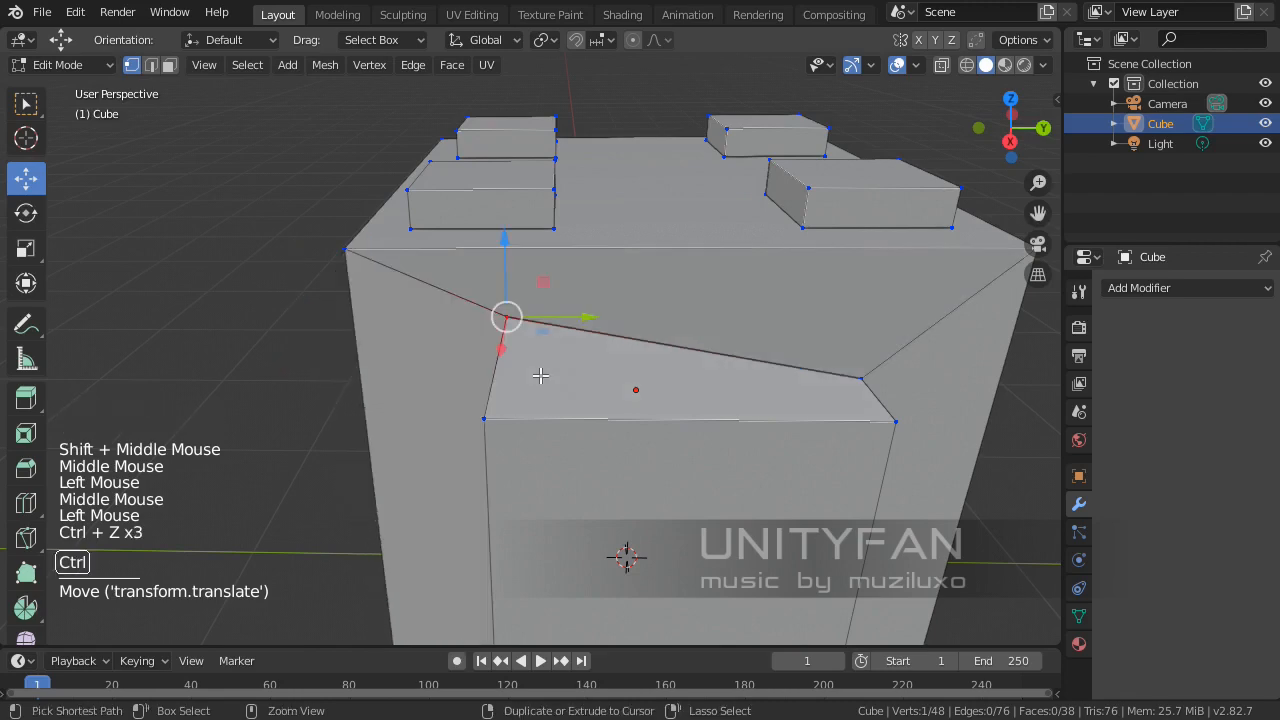
# Step: Select the raised panel's front face in face selection mode and grow the selection to its side faces
pyautogui.moveTo(538, 375); pyautogui.dragTo(655, 369, button='middle')
pyautogui.keyDown('shift'); pyautogui.moveTo(619, 373); pyautogui.dragTo(614, 292, button='middle'); pyautogui.keyUp('shift')
pyautogui.moveTo(586, 383); pyautogui.dragTo(569, 303, button='middle')
pyautogui.click(585, 337)
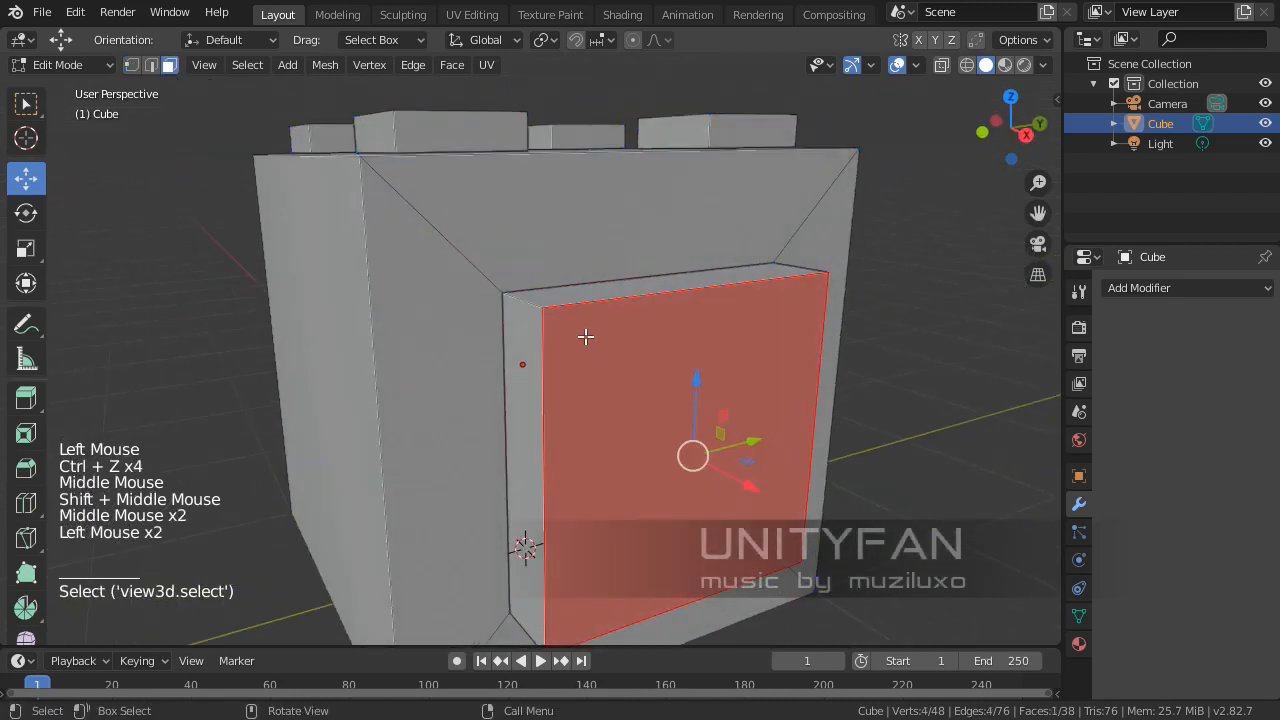
pyautogui.press('ctrl+KP_Add')
# Step: Examine the inside of the mesh where the raised panel joins the cube
pyautogui.moveTo(614, 351); pyautogui.dragTo(746, 423, button='middle')
pyautogui.scroll(5, 650, 420)
pyautogui.scroll(-1, 640, 417)
pyautogui.scroll(1, 640, 417)
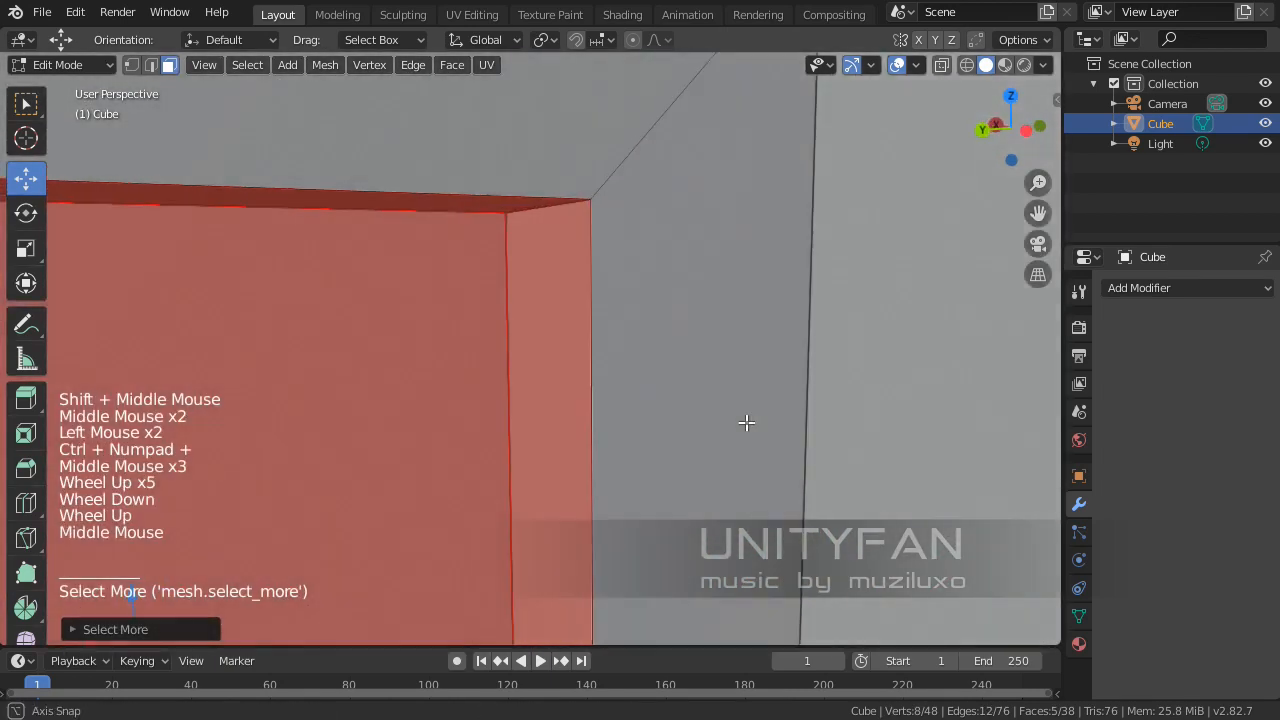
pyautogui.scroll(-3, 625, 425)
pyautogui.scroll(6, 614, 343)
pyautogui.moveTo(625, 425); pyautogui.dragTo(781, 343, button='middle')
pyautogui.scroll(-3, 630, 295)
# Step: Select the edge loop around the panel's base in edge selection mode and scale it up for sloping sides
pyautogui.click(151, 65)
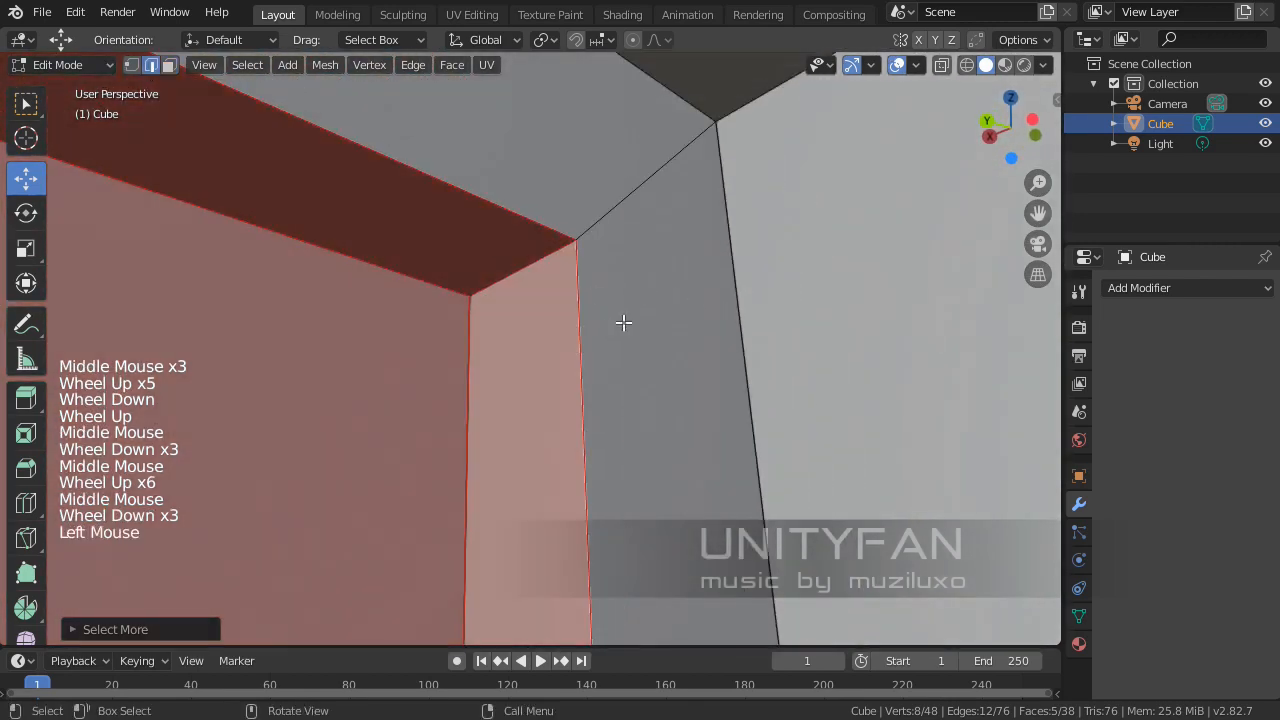
pyautogui.click(590, 310)
pyautogui.keyDown('alt'); pyautogui.keyDown('shift'); pyautogui.click(586, 294); pyautogui.keyUp('shift'); pyautogui.keyUp('alt')
pyautogui.scroll(-3, 586, 294)
pyautogui.moveTo(586, 300); pyautogui.dragTo(547, 424, button='middle')
pyautogui.scroll(-3, 547, 424)
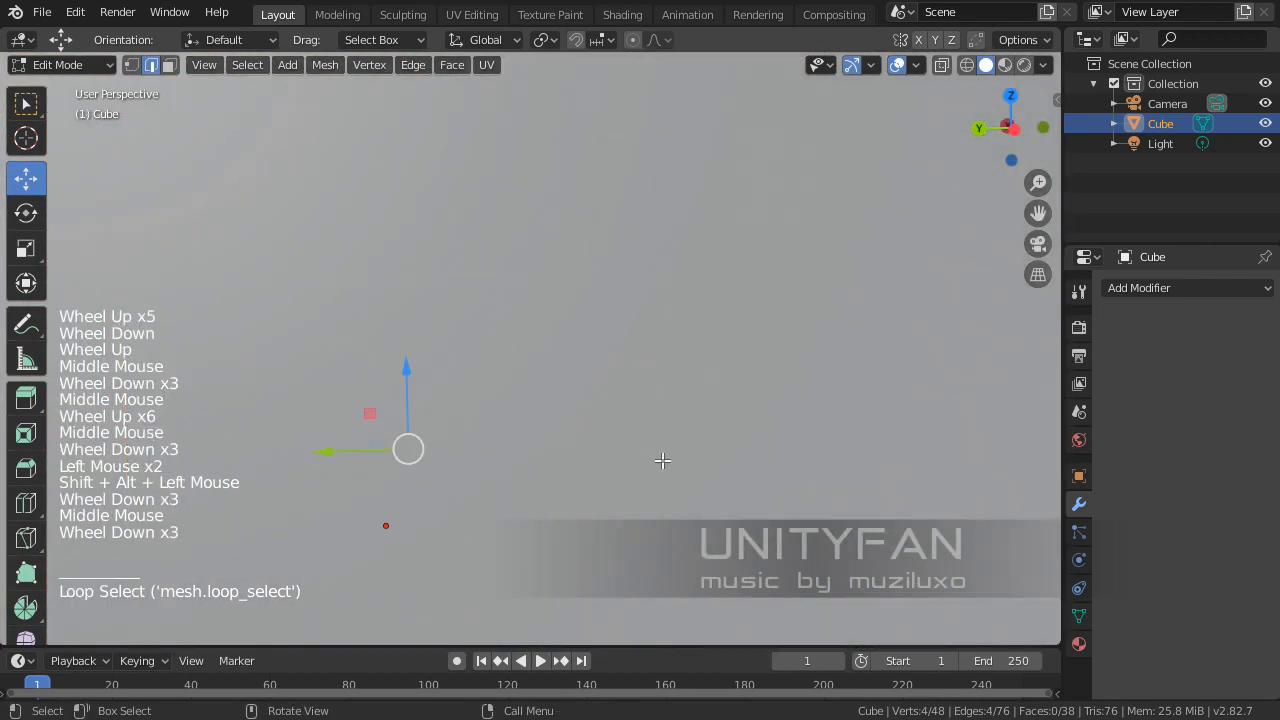
pyautogui.moveTo(663, 457); pyautogui.dragTo(626, 470, button='middle')
pyautogui.press('s')
pyautogui.click(831, 464)
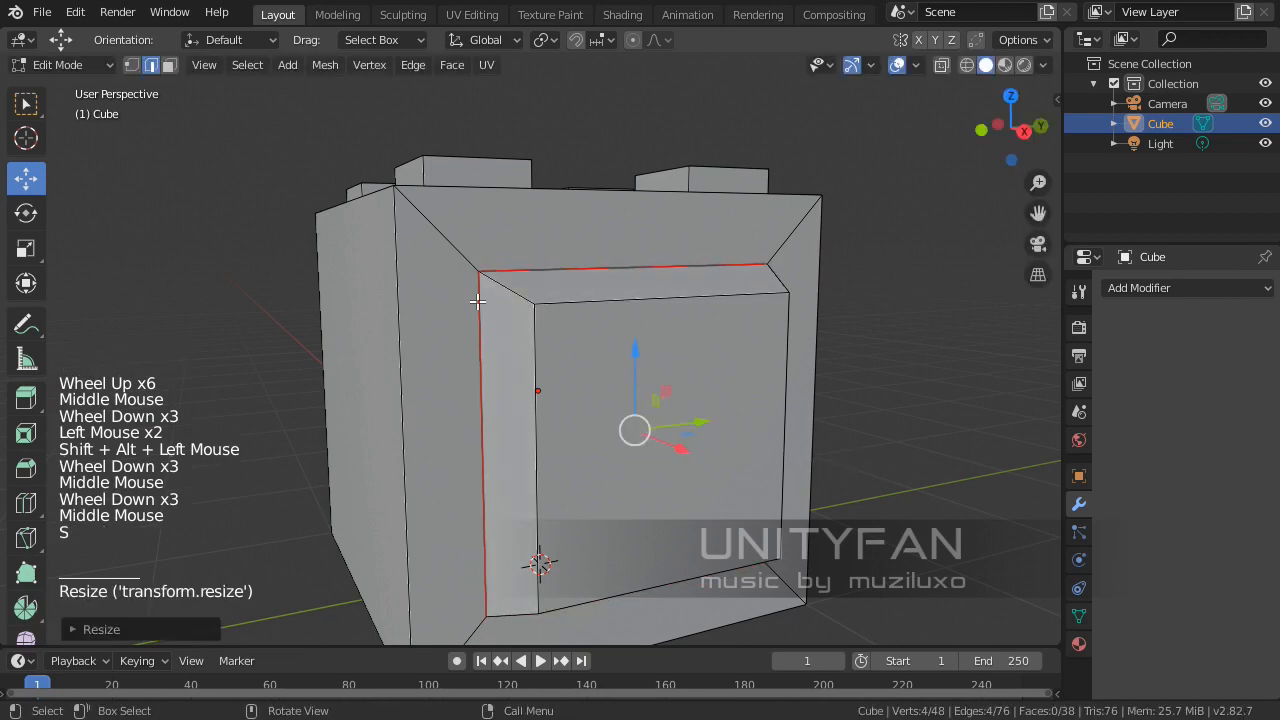
# Step: Select one pad's top face in face selection mode and grow the selection to the whole pad
pyautogui.moveTo(480, 300); pyautogui.dragTo(543, 337, button='middle')
pyautogui.keyDown('shift'); pyautogui.moveTo(455, 265); pyautogui.dragTo(550, 362, button='middle'); pyautogui.keyUp('shift')
pyautogui.scroll(1, 550, 362)
pyautogui.moveTo(550, 362); pyautogui.dragTo(565, 370, button='middle')
pyautogui.click(169, 65)
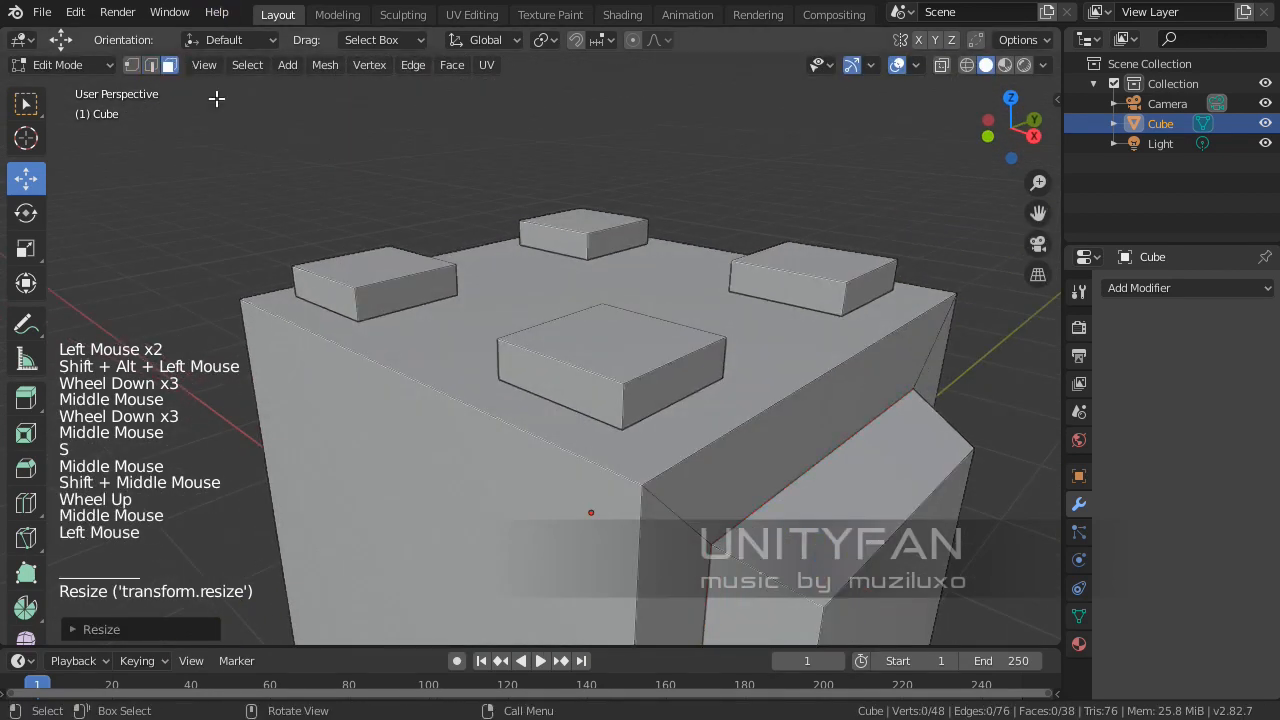
pyautogui.click(630, 348)
pyautogui.press('ctrl+KP_Add')
pyautogui.press('ctrl+KP_Add')
pyautogui.press('ctrl+KP_Add')
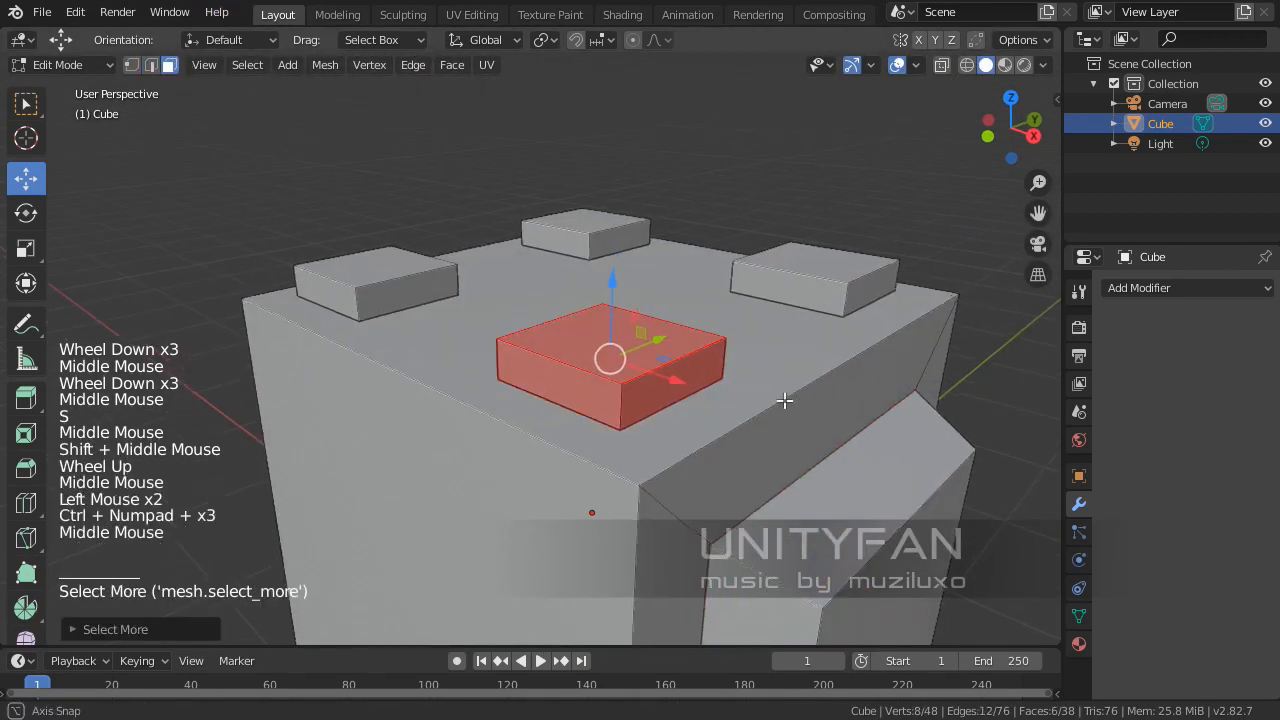
# Step: Try moving the selected pad away from the cube, and undo both moves
pyautogui.moveTo(786, 398); pyautogui.dragTo(563, 319, button='middle')
pyautogui.moveTo(563, 319); pyautogui.dragTo(492, 246)
pyautogui.scroll(-2, 492, 246)
pyautogui.moveTo(492, 246); pyautogui.dragTo(534, 271, button='middle')
pyautogui.moveTo(534, 271); pyautogui.dragTo(343, 206)
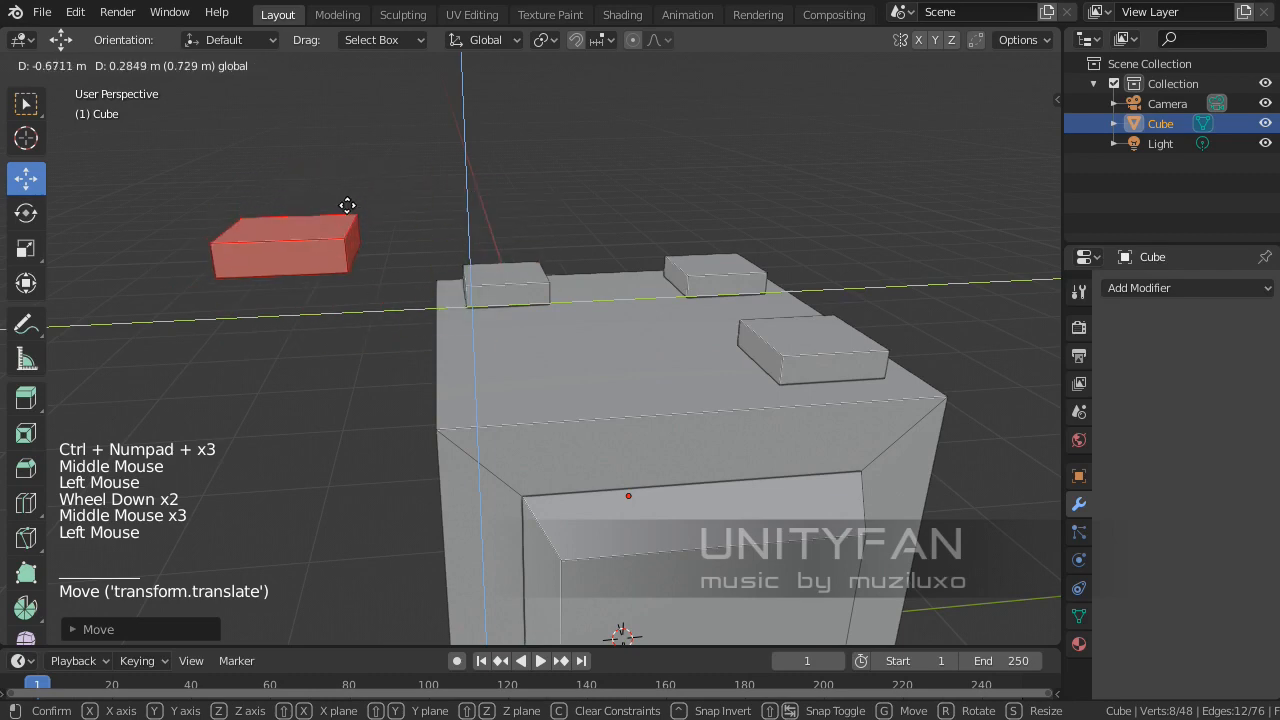
pyautogui.moveTo(343, 206); pyautogui.dragTo(527, 342, button='middle')
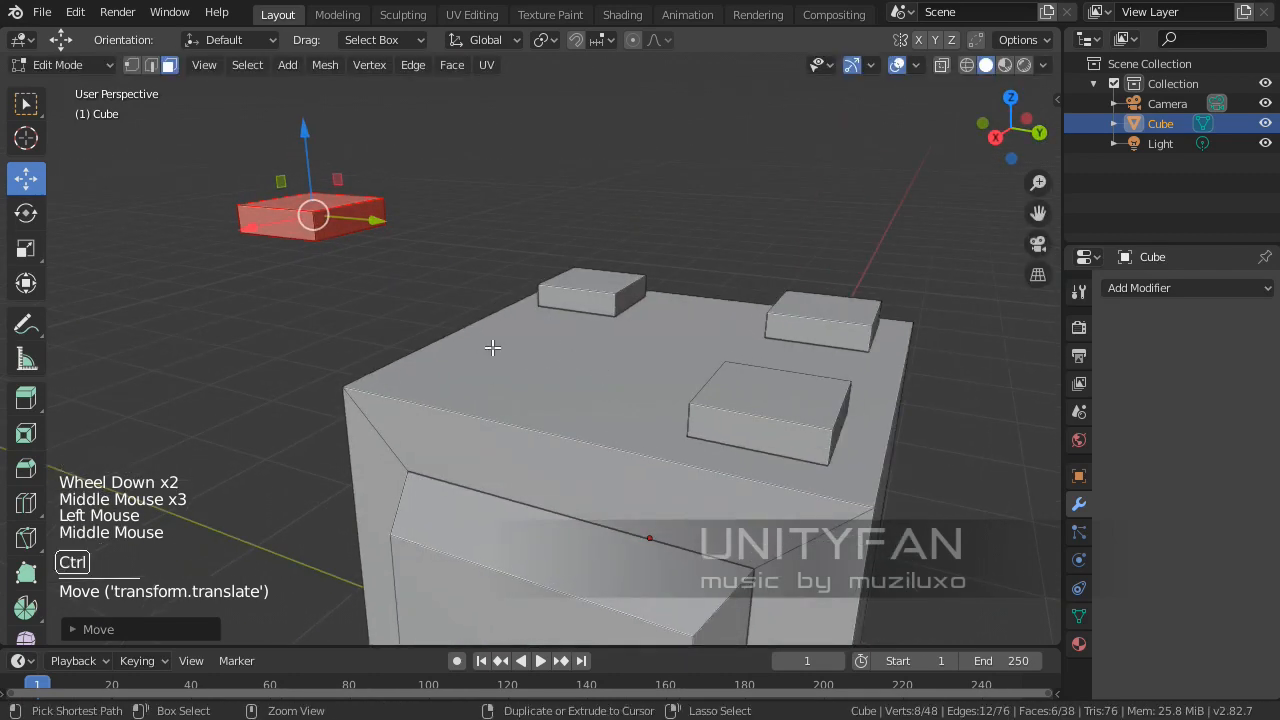
pyautogui.hotkey('ctrl', 'z')
pyautogui.hotkey('ctrl', 'z')
# Step: Try moving the entire cube in Object Mode, and undo the move
pyautogui.moveTo(494, 349); pyautogui.dragTo(575, 295, button='middle')
pyautogui.keyDown('shift'); pyautogui.scroll(1, 607, 372); pyautogui.keyUp('shift')
pyautogui.scroll(-1, 572, 293)
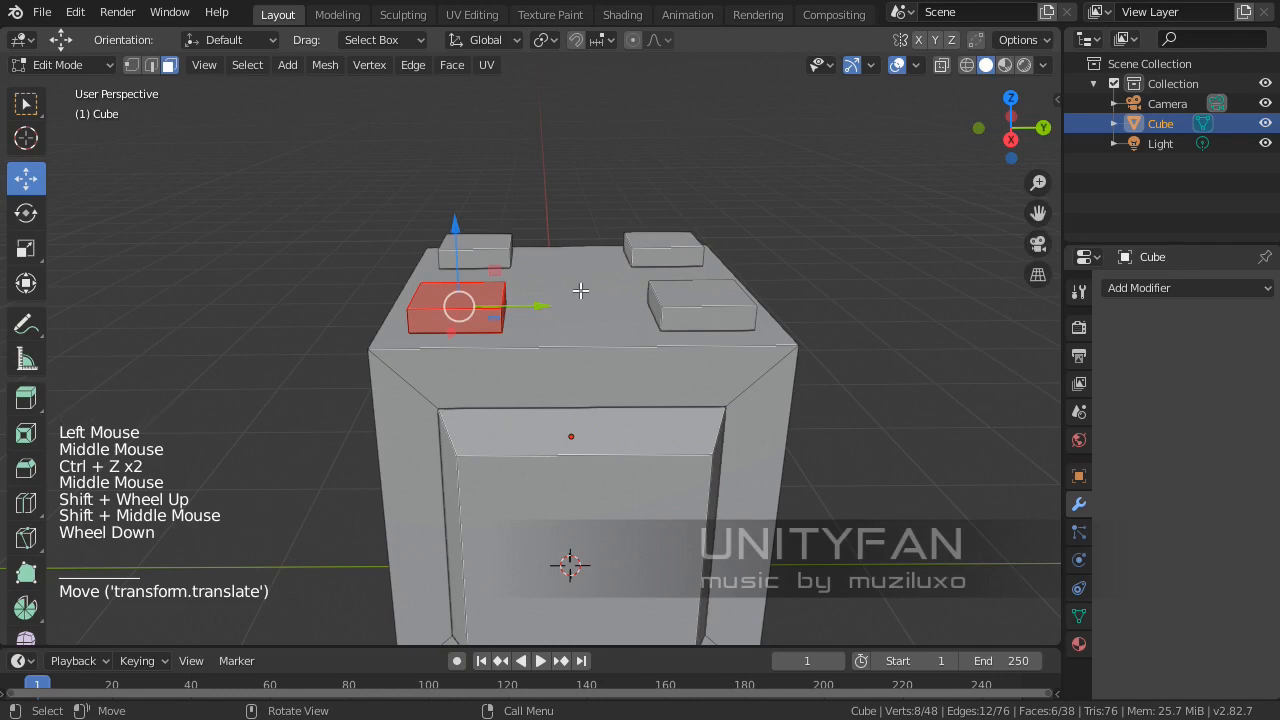
pyautogui.scroll(3, 581, 290)
pyautogui.keyDown('shift'); pyautogui.moveTo(581, 290); pyautogui.dragTo(560, 265, button='middle'); pyautogui.keyUp('shift')
pyautogui.moveTo(560, 265); pyautogui.dragTo(540, 242, button='middle')
pyautogui.press('Tab')
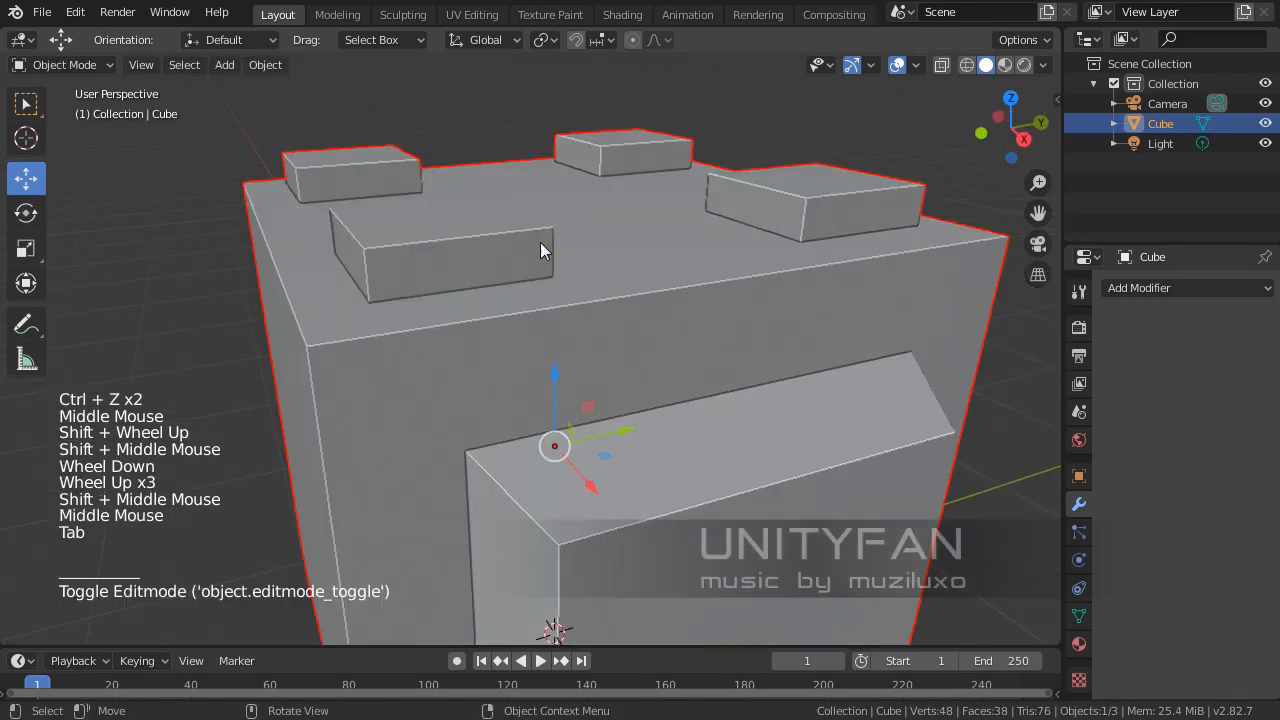
pyautogui.click(84, 66)
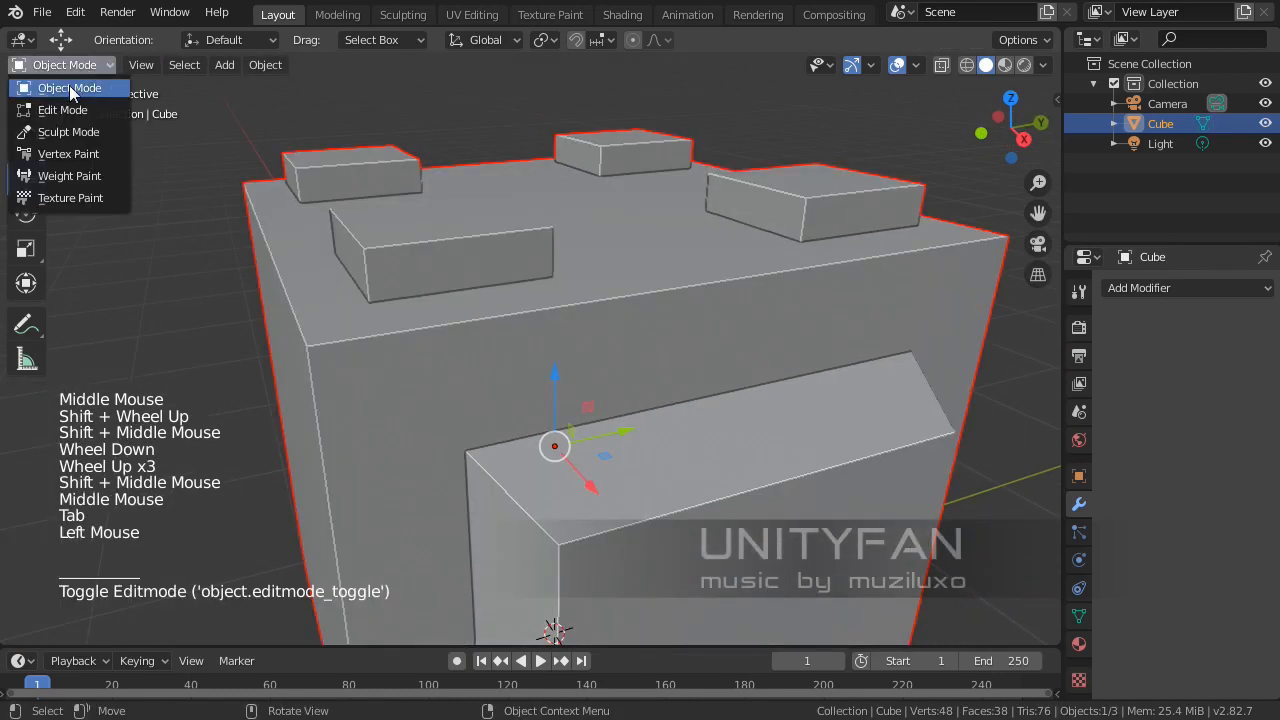
pyautogui.scroll(-4, 475, 316)
pyautogui.moveTo(606, 392); pyautogui.dragTo(647, 241)
pyautogui.hotkey('ctrl', 'z')
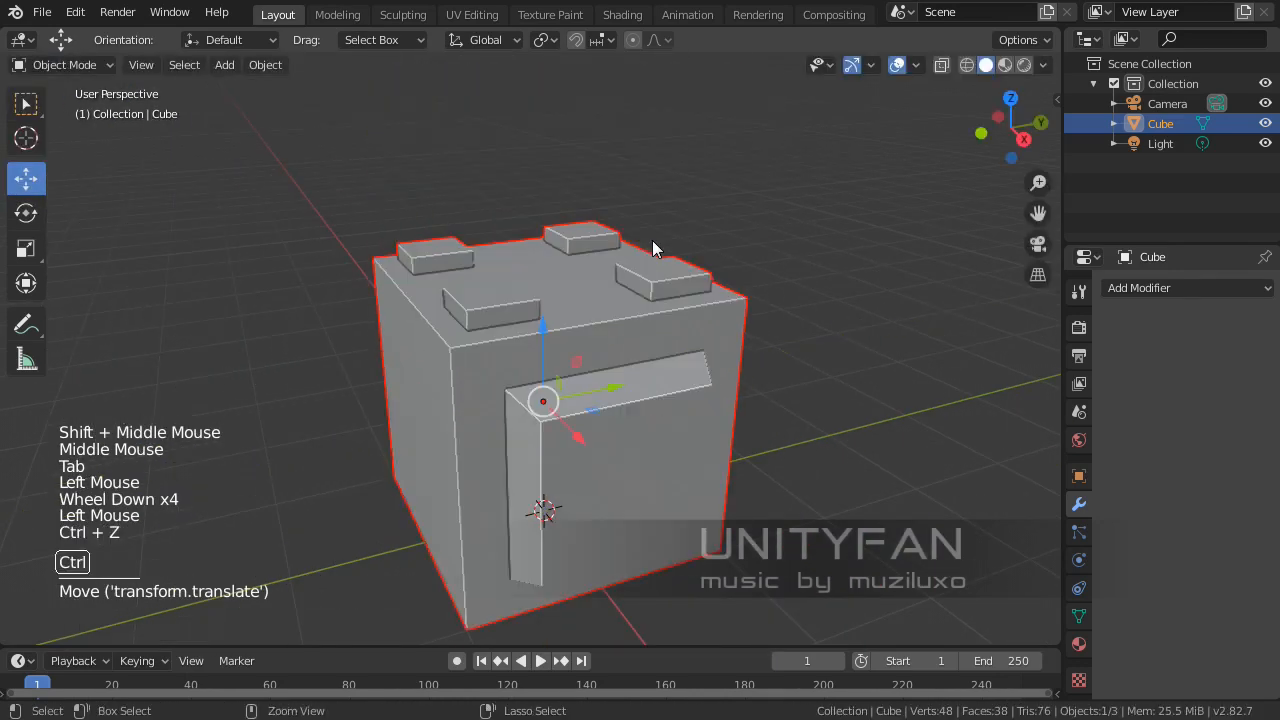
# Step: Return to Edit Mode and select the top face of a neighbouring pad
pyautogui.press('Tab')
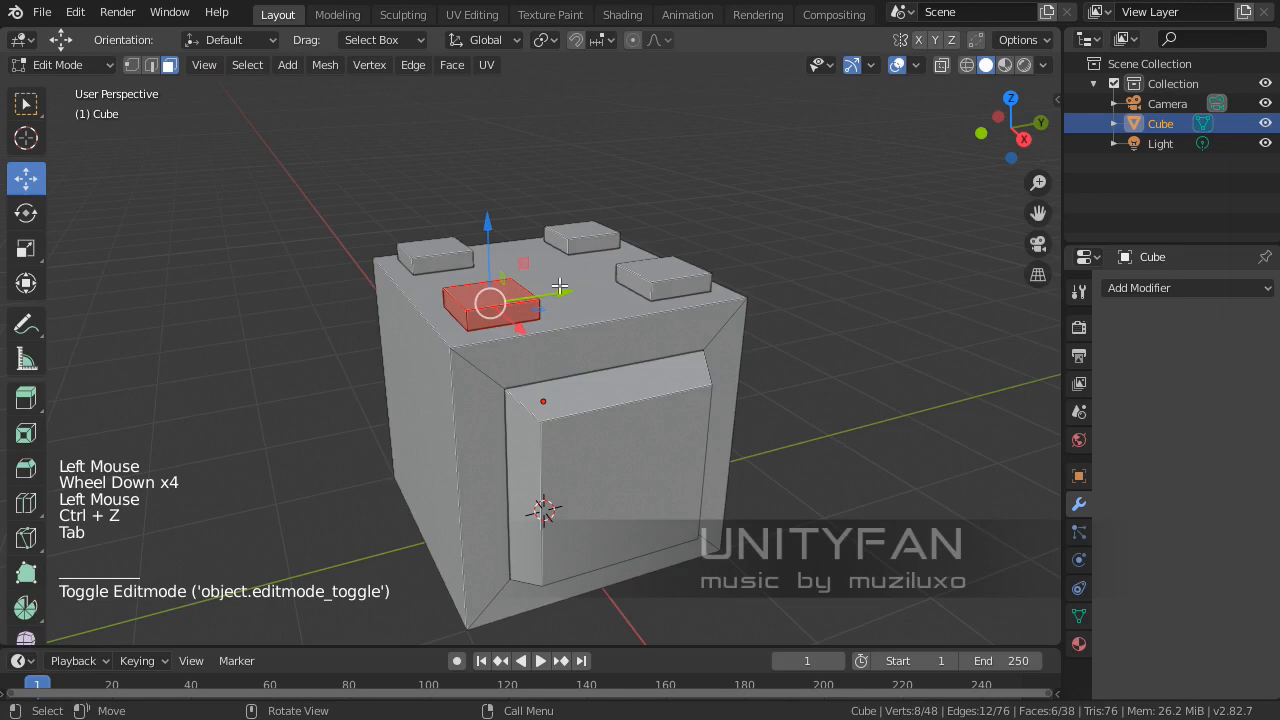
pyautogui.scroll(2, 613, 316)
pyautogui.moveTo(676, 323); pyautogui.dragTo(633, 309, button='middle')
pyautogui.click(633, 305)
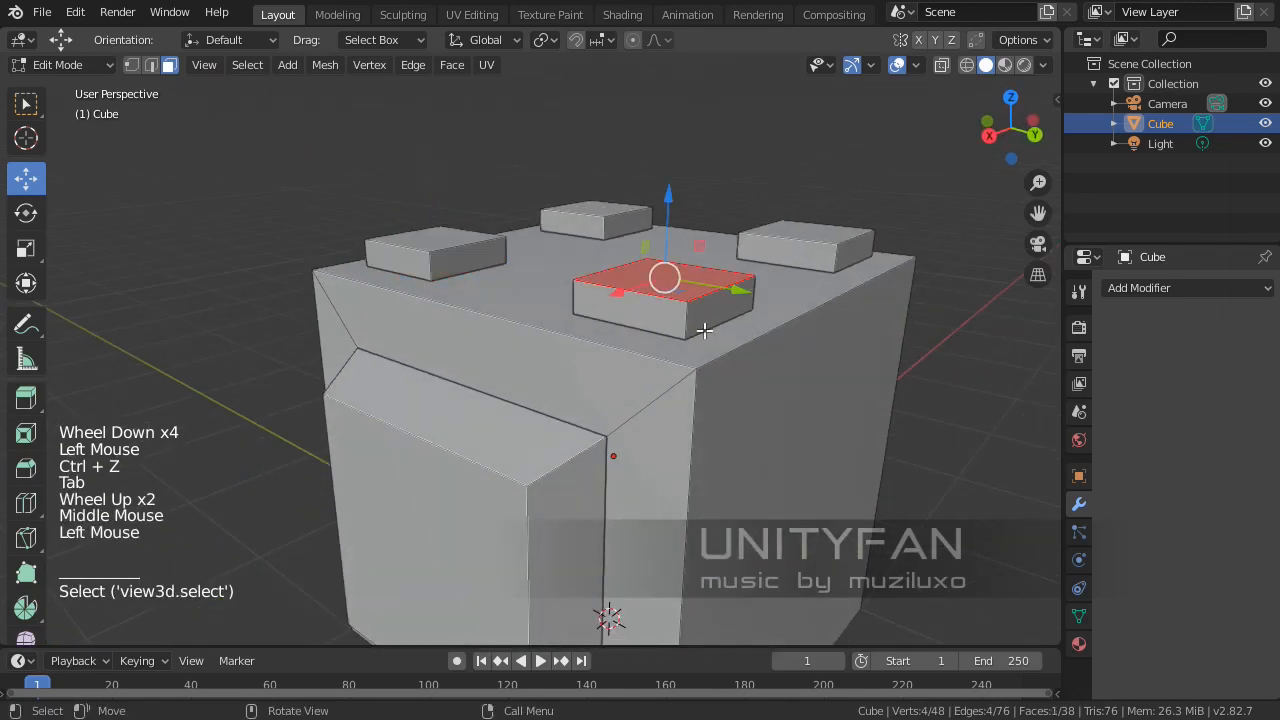
# Step: Try moving only the pad's top face, and undo the move
pyautogui.moveTo(704, 330); pyautogui.dragTo(560, 309, button='middle')
pyautogui.scroll(1, 543, 331)
pyautogui.moveTo(560, 309); pyautogui.dragTo(590, 242)
pyautogui.hotkey('ctrl', 'z')
# Step: Grow the selection from the top face to the whole pad
pyautogui.moveTo(590, 242); pyautogui.dragTo(563, 266, button='middle')
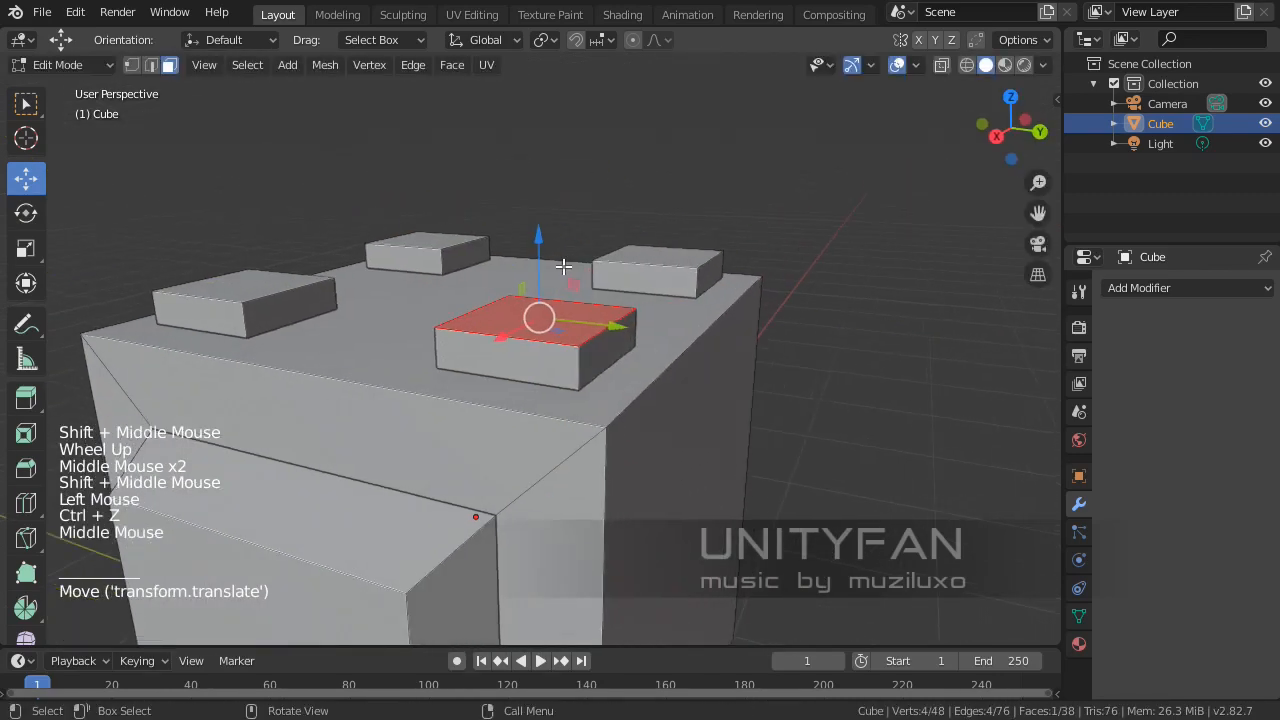
pyautogui.press('ctrl+KP_Add')
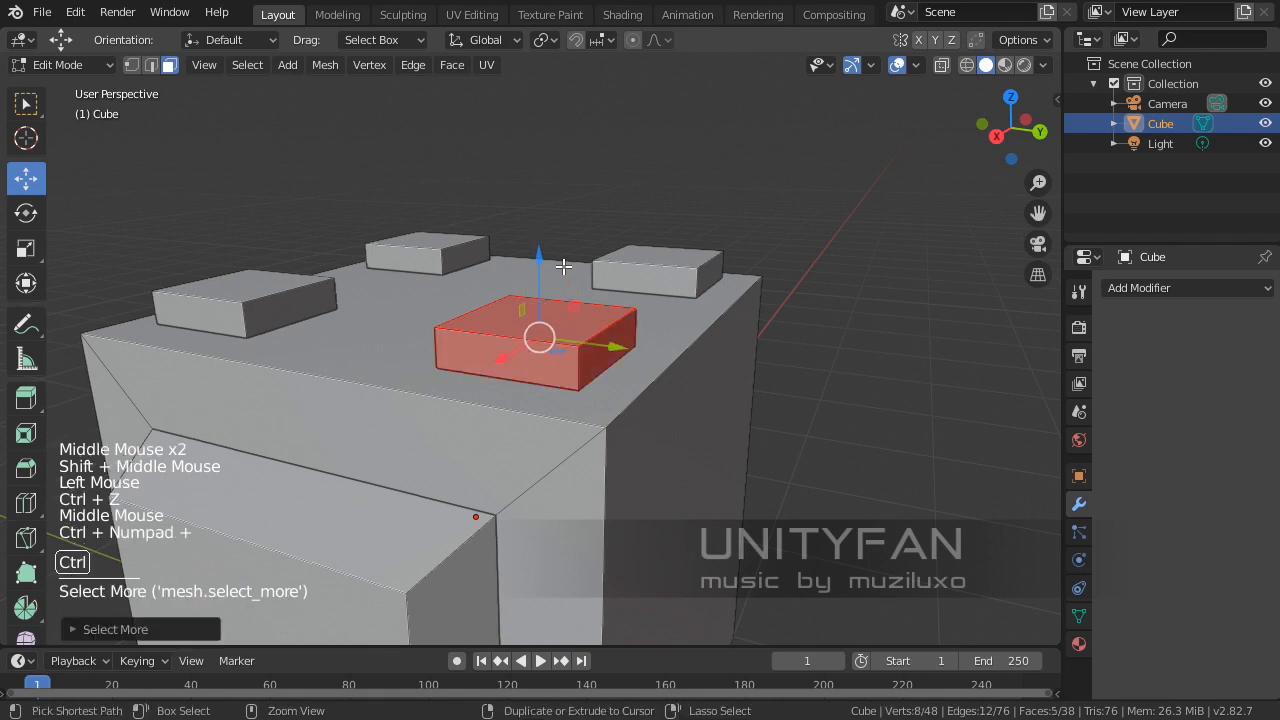
pyautogui.moveTo(577, 266); pyautogui.dragTo(623, 320, button='middle')
# Step: Try moving the fully selected pad off the cube's top, and undo the moves
pyautogui.moveTo(623, 320); pyautogui.dragTo(880, 210)
pyautogui.moveTo(880, 210); pyautogui.dragTo(830, 265, button='middle')
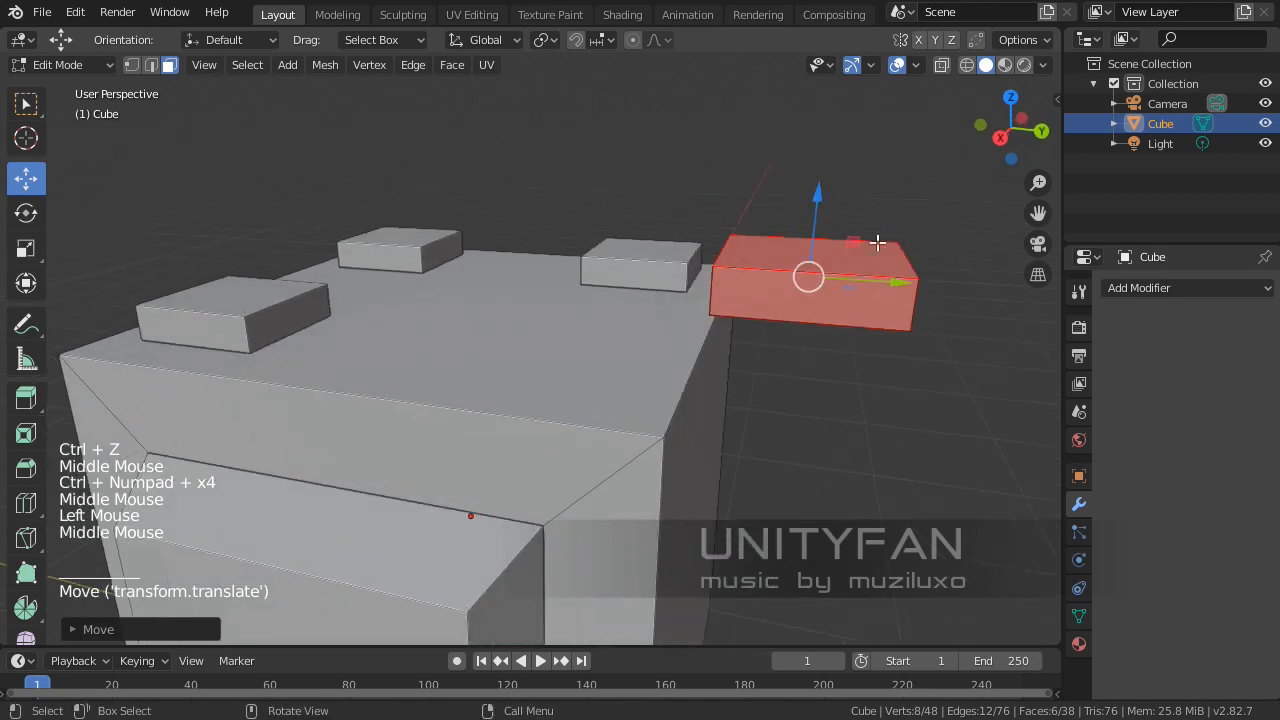
pyautogui.moveTo(830, 265); pyautogui.dragTo(749, 234)
pyautogui.hotkey('ctrl', 'z')
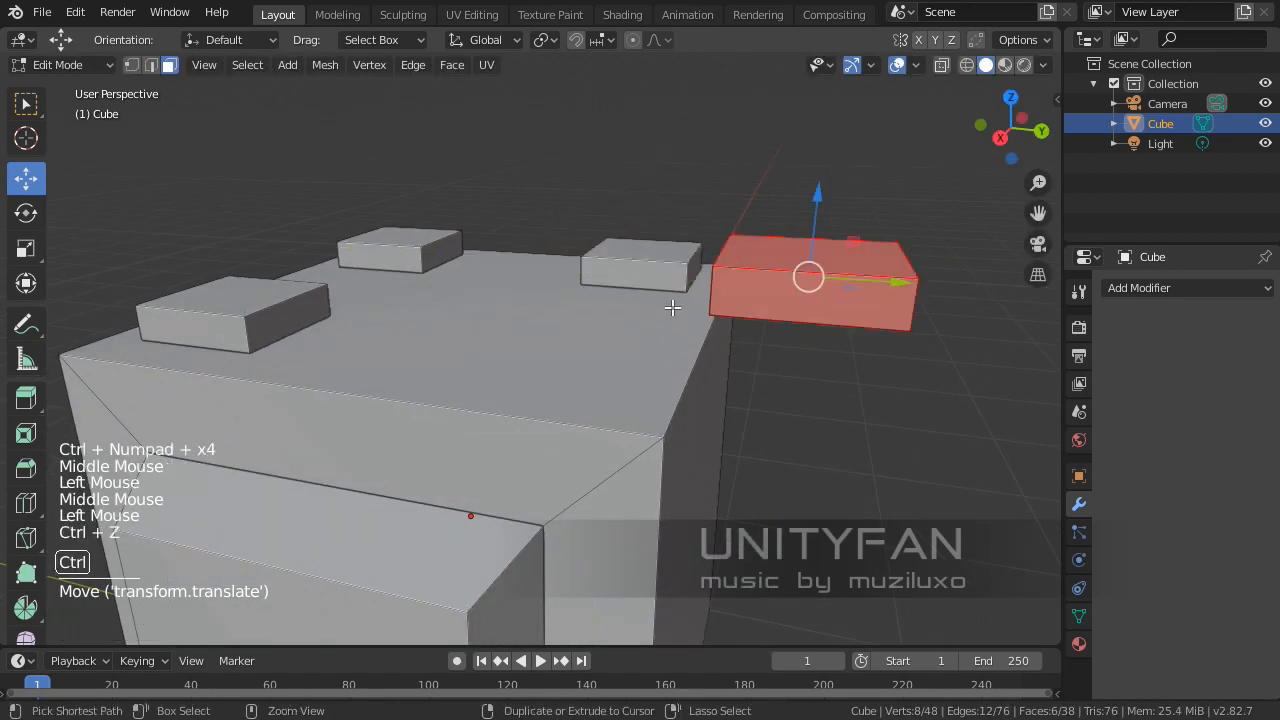
pyautogui.hotkey('ctrl', 'z')
# Step: Add the other pads' top faces to the selection and grow it to cover all four pads
pyautogui.moveTo(677, 309); pyautogui.dragTo(662, 336, button='middle')
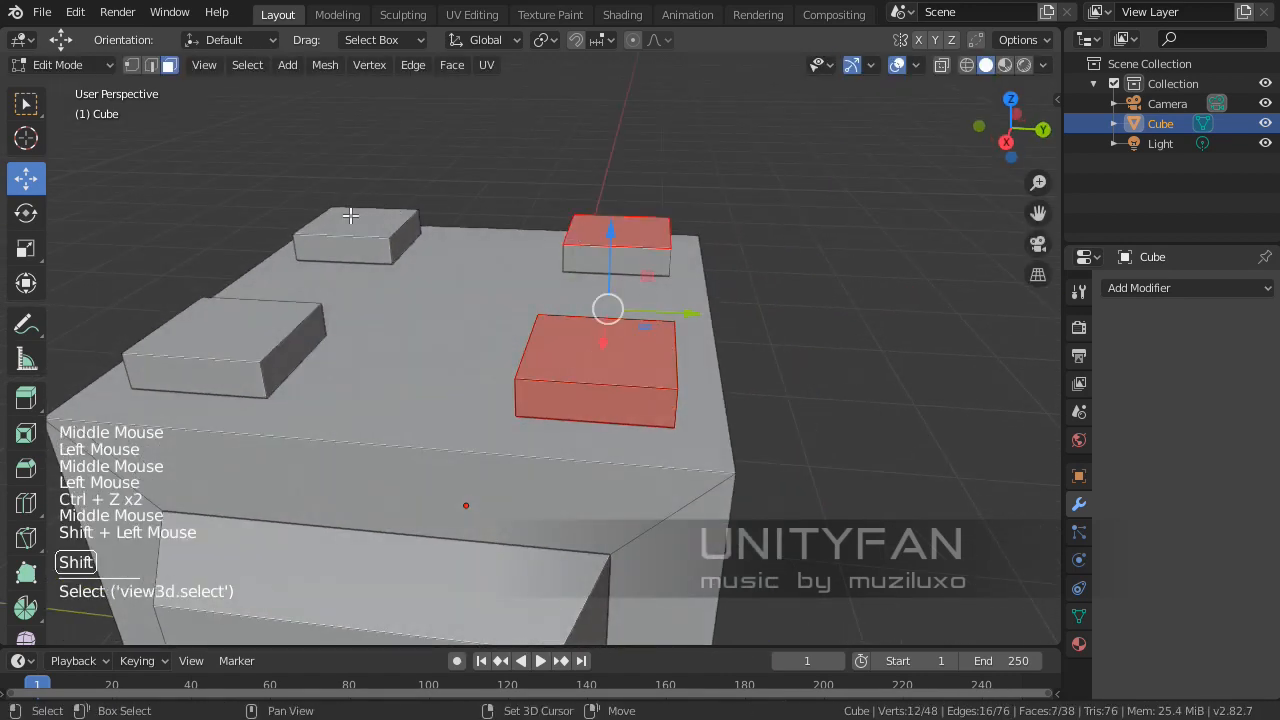
pyautogui.keyDown('shift'); pyautogui.click(254, 302); pyautogui.keyUp('shift')
pyautogui.keyDown('shift'); pyautogui.moveTo(254, 302); pyautogui.dragTo(663, 299, button='middle'); pyautogui.keyUp('shift')
pyautogui.press('ctrl+KP_Add')
pyautogui.press('ctrl+KP_Add')
pyautogui.press('ctrl+KP_Add')
pyautogui.moveTo(639, 241); pyautogui.dragTo(740, 311, button='middle')
pyautogui.scroll(-2, 669, 290)
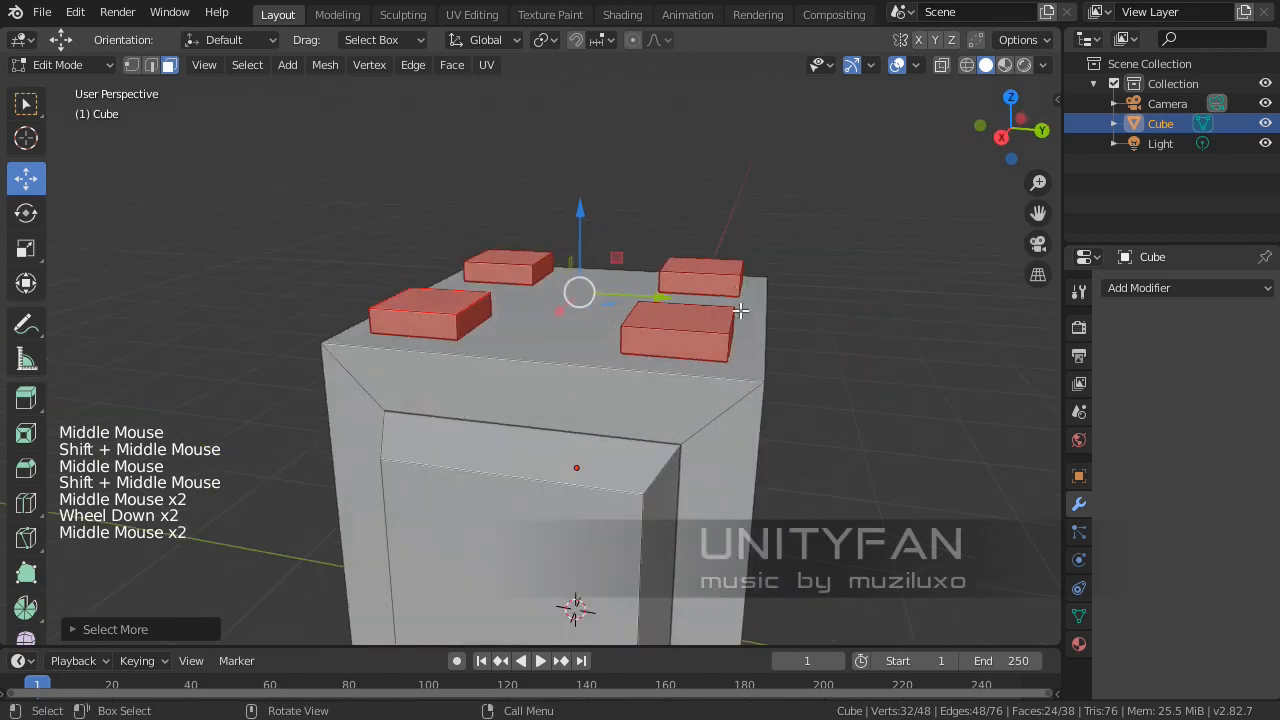
# Step: Try raising all four pads together above the cube, and undo the move
pyautogui.moveTo(622, 264); pyautogui.dragTo(628, 180)
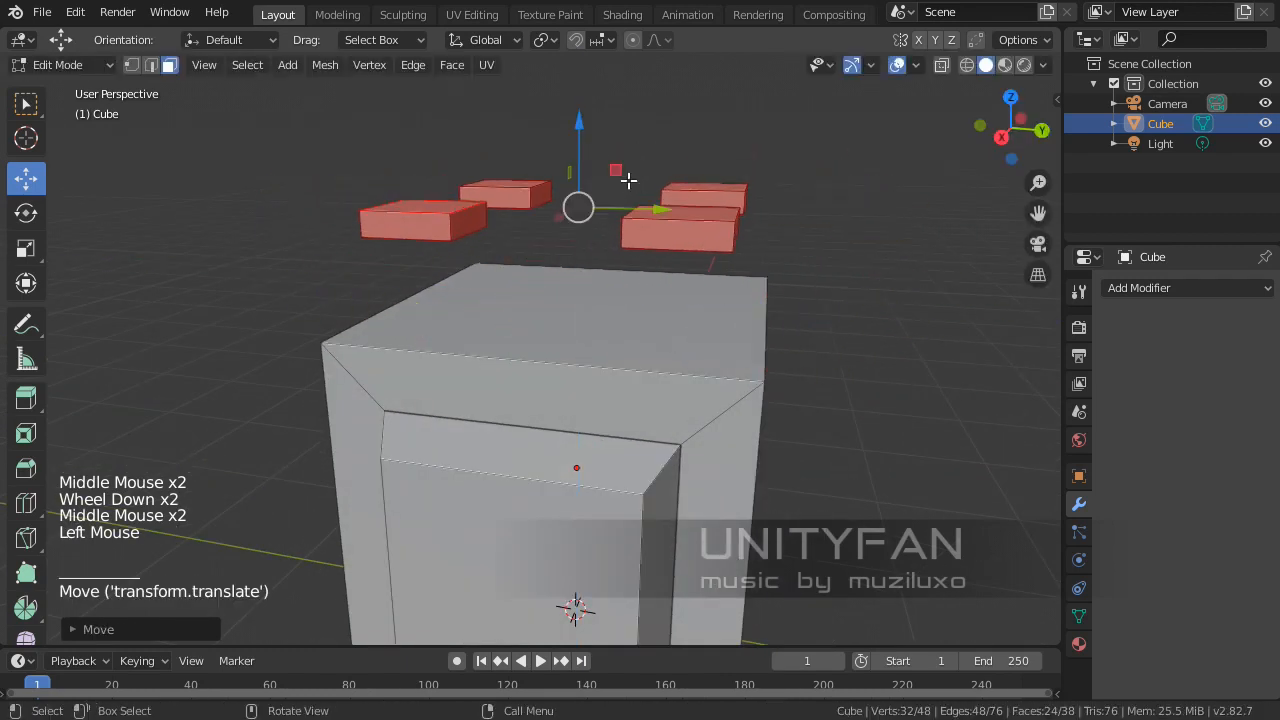
pyautogui.hotkey('ctrl', 'z')
pyautogui.keyDown('shift'); pyautogui.moveTo(655, 185); pyautogui.dragTo(702, 229, button='middle'); pyautogui.keyUp('shift')
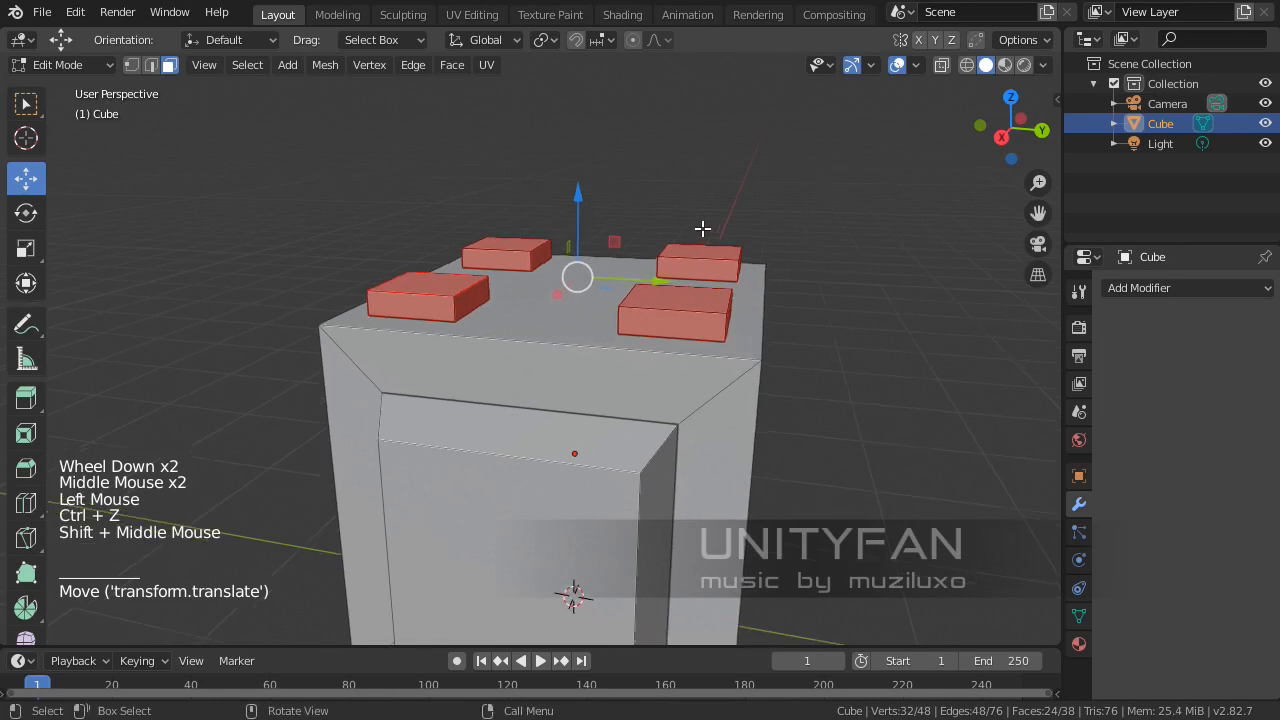
# Step: Try rotating the four selected pads with the Rotate tool, and undo the rotations
pyautogui.click(27, 213)
pyautogui.moveTo(628, 208); pyautogui.dragTo(665, 258)
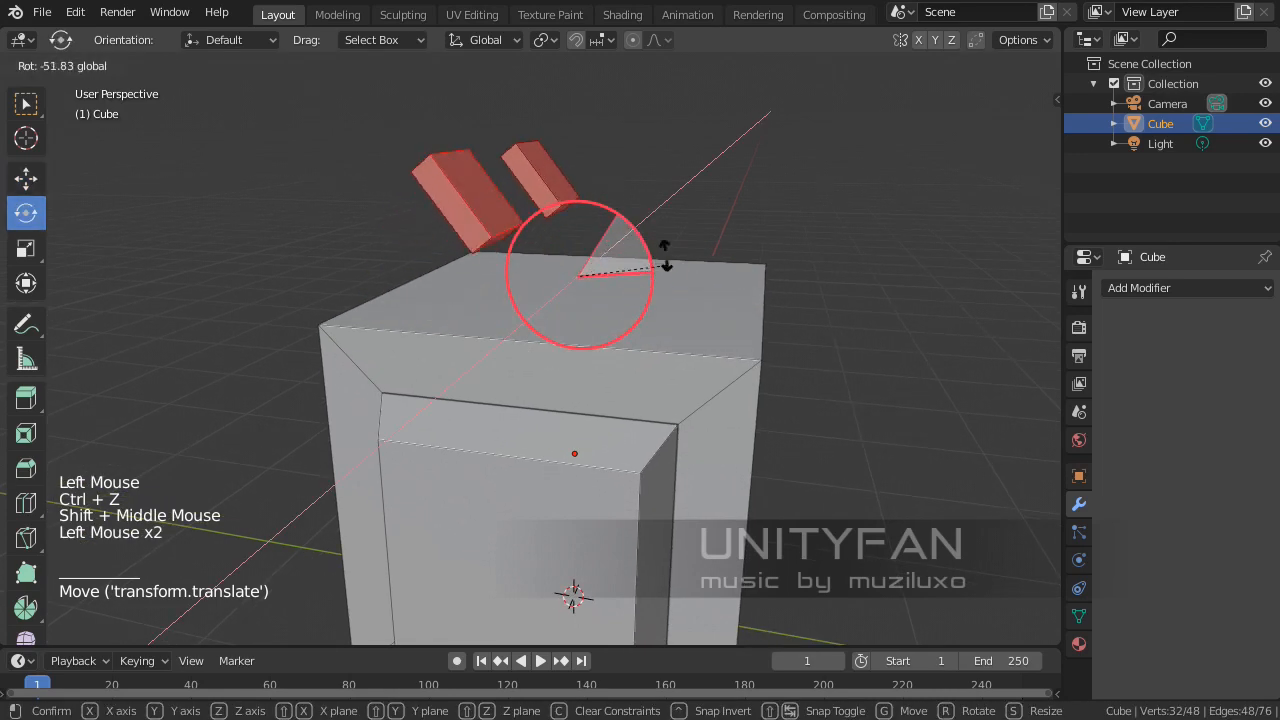
pyautogui.moveTo(555, 112); pyautogui.dragTo(578, 84)
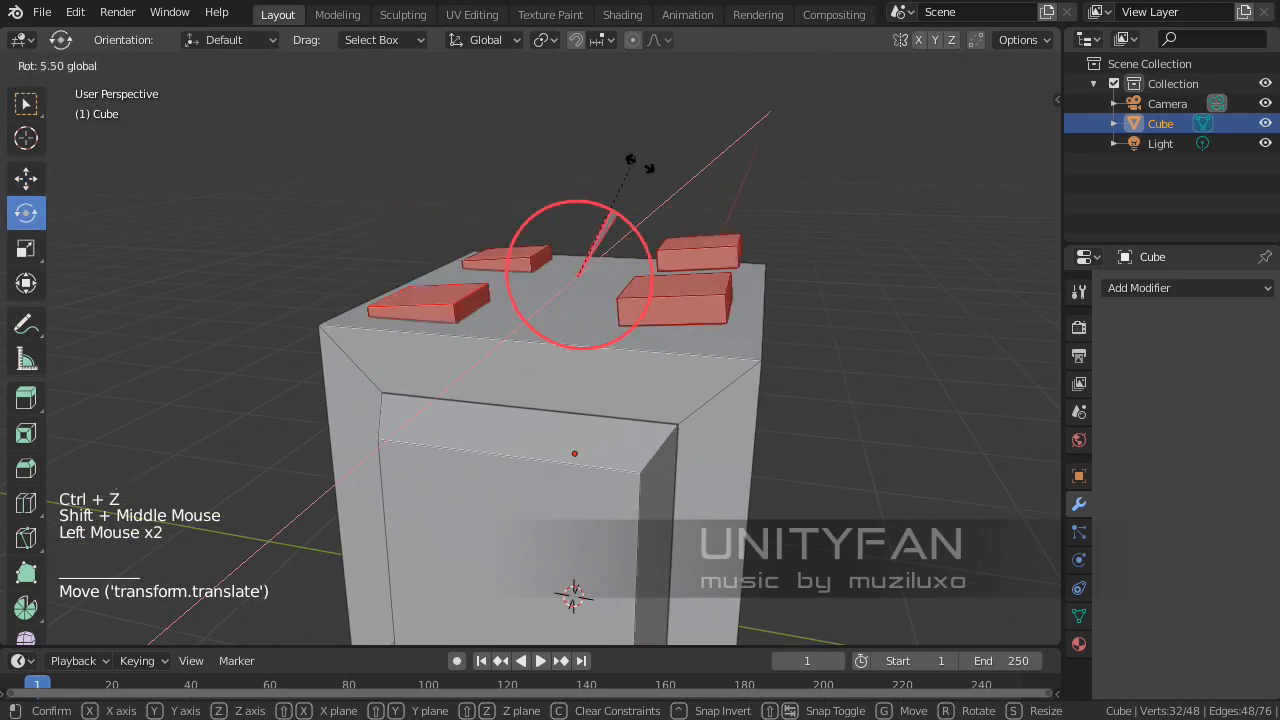
pyautogui.moveTo(640, 164); pyautogui.dragTo(700, 266)
pyautogui.hotkey('ctrl', 'z')
pyautogui.hotkey('ctrl', 'z')
pyautogui.moveTo(700, 266); pyautogui.dragTo(738, 323, button='middle')
pyautogui.scroll(2, 680, 322)
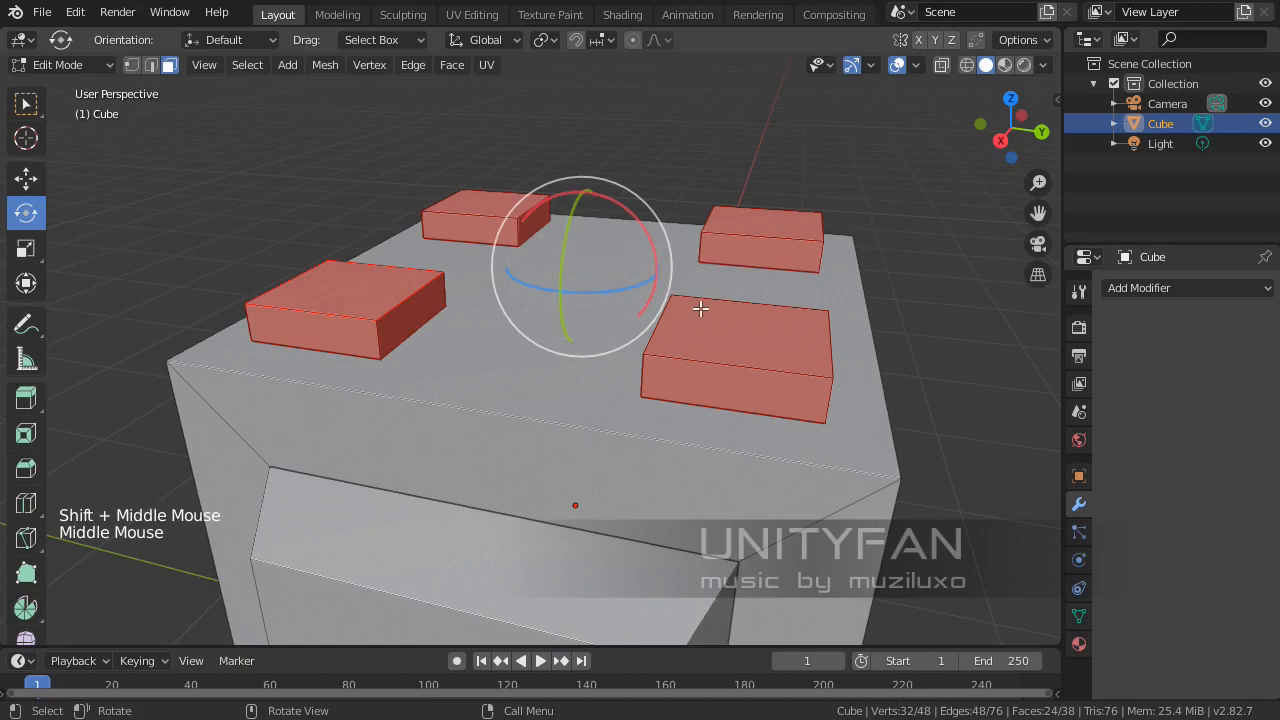
pyautogui.moveTo(700, 309); pyautogui.dragTo(649, 271, button='middle')
pyautogui.scroll(1, 397, 320)
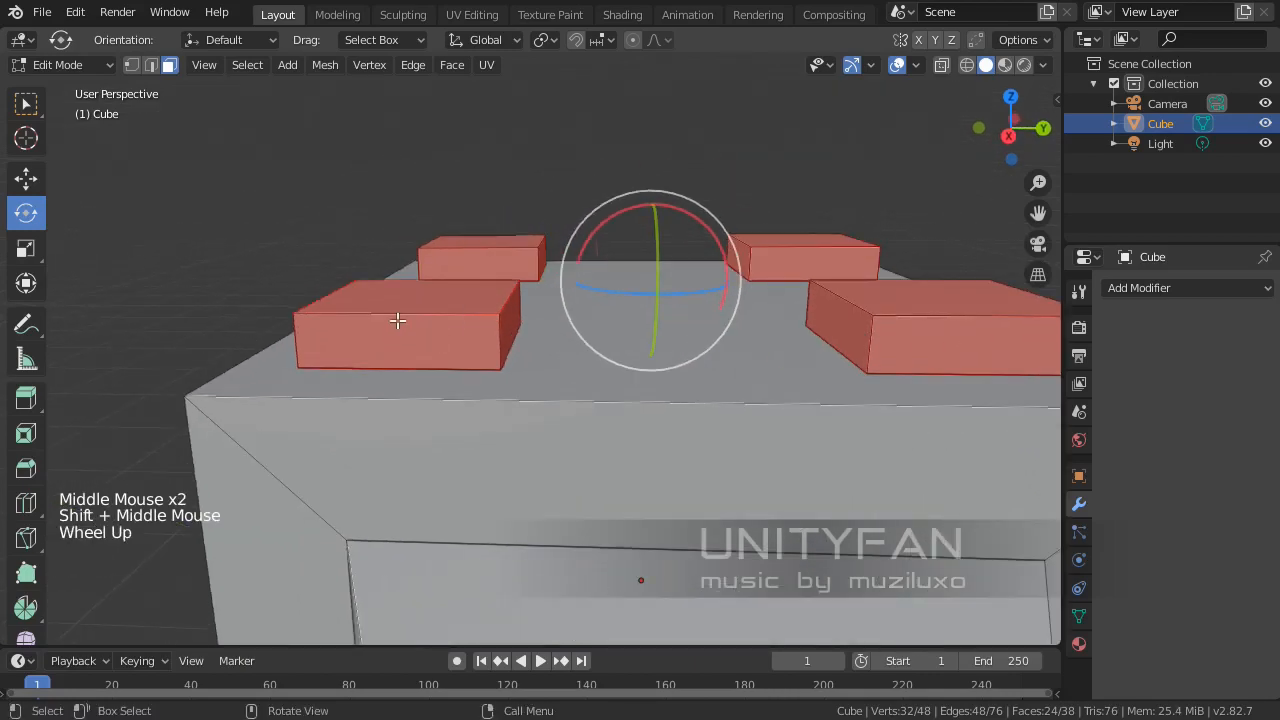
pyautogui.moveTo(394, 314)
pyautogui.mouseDown(button='middle')
pyautogui.moveTo(491, 363)
pyautogui.moveTo(503, 280)
pyautogui.moveTo(354, 294)
pyautogui.moveTo(491, 263)
pyautogui.moveTo(402, 314)
pyautogui.mouseUp(button='middle')
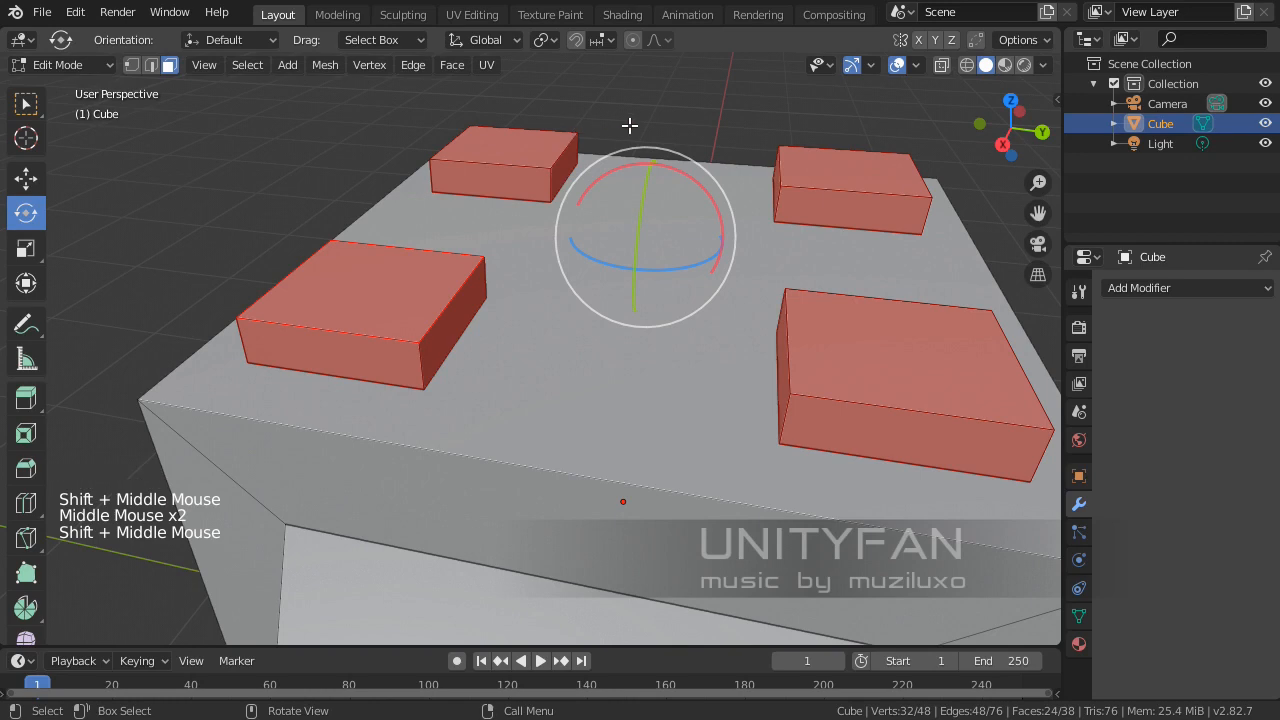
# Step: Set the transform pivot point to Individual Origins for the four selected pads
pyautogui.moveTo(631, 136); pyautogui.dragTo(575, 70, button='middle')
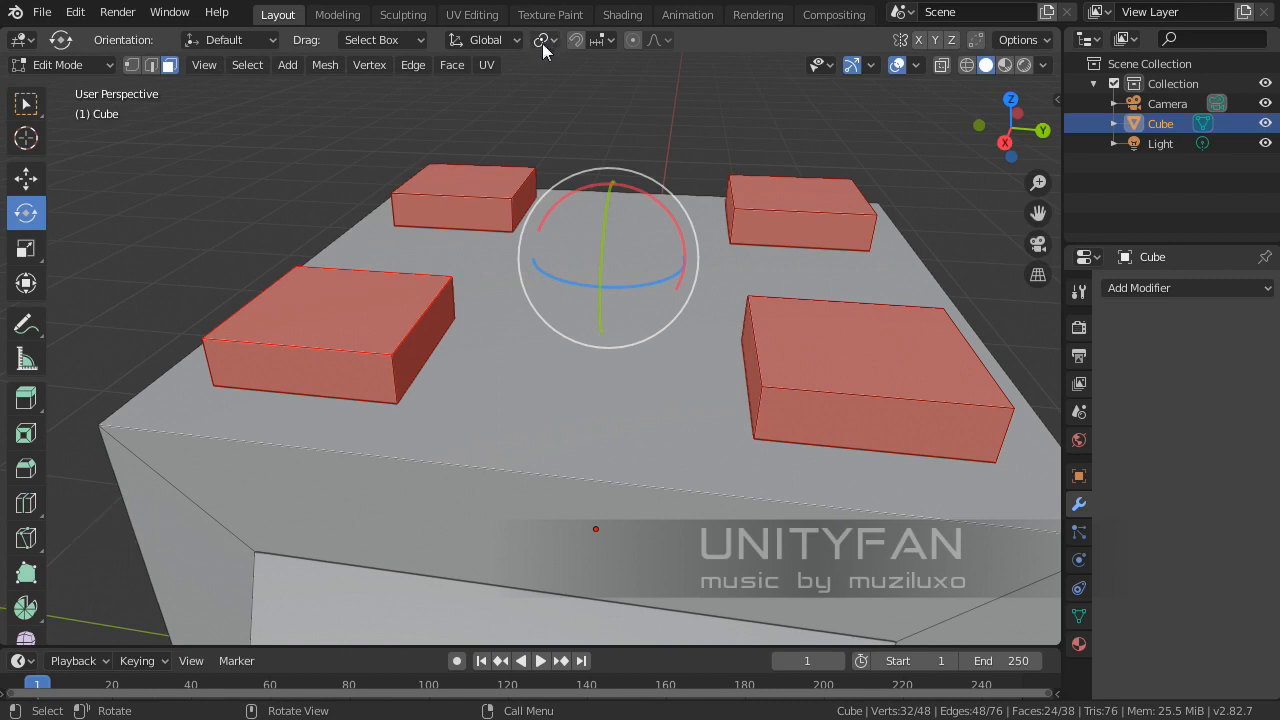
pyautogui.click(549, 43)
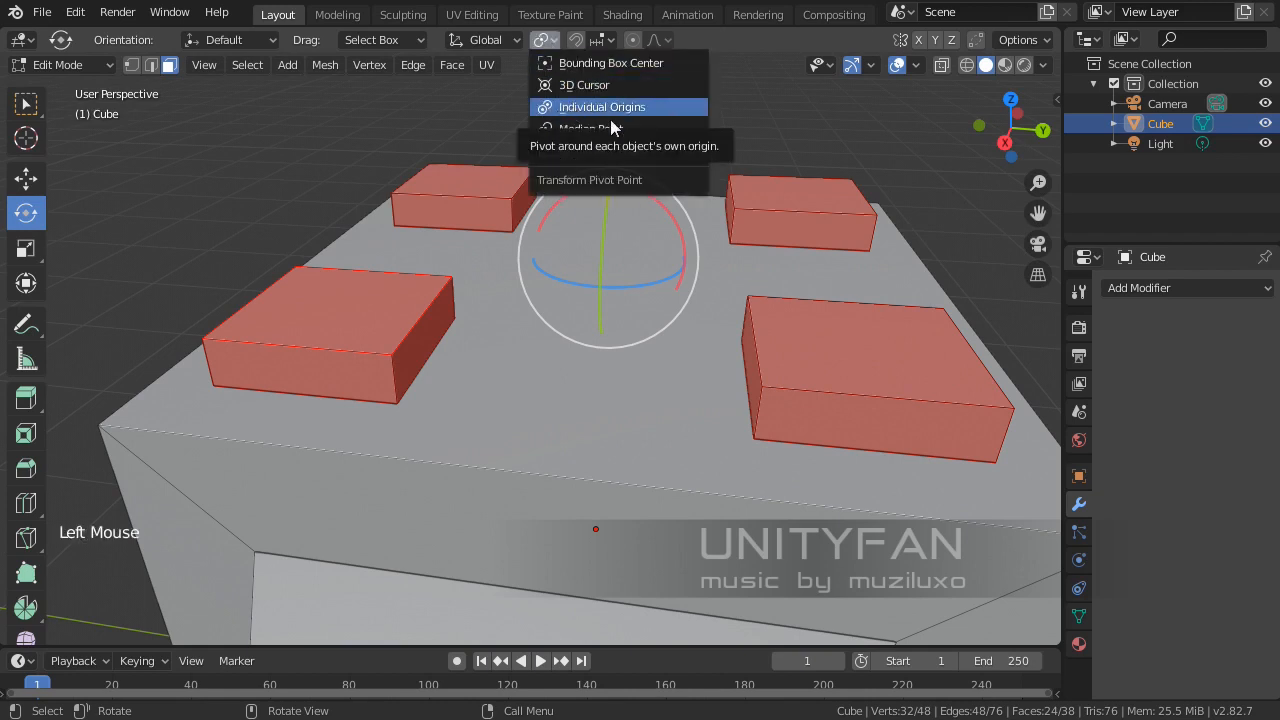
pyautogui.click(546, 110)
pyautogui.click(547, 38)
pyautogui.click(582, 108)
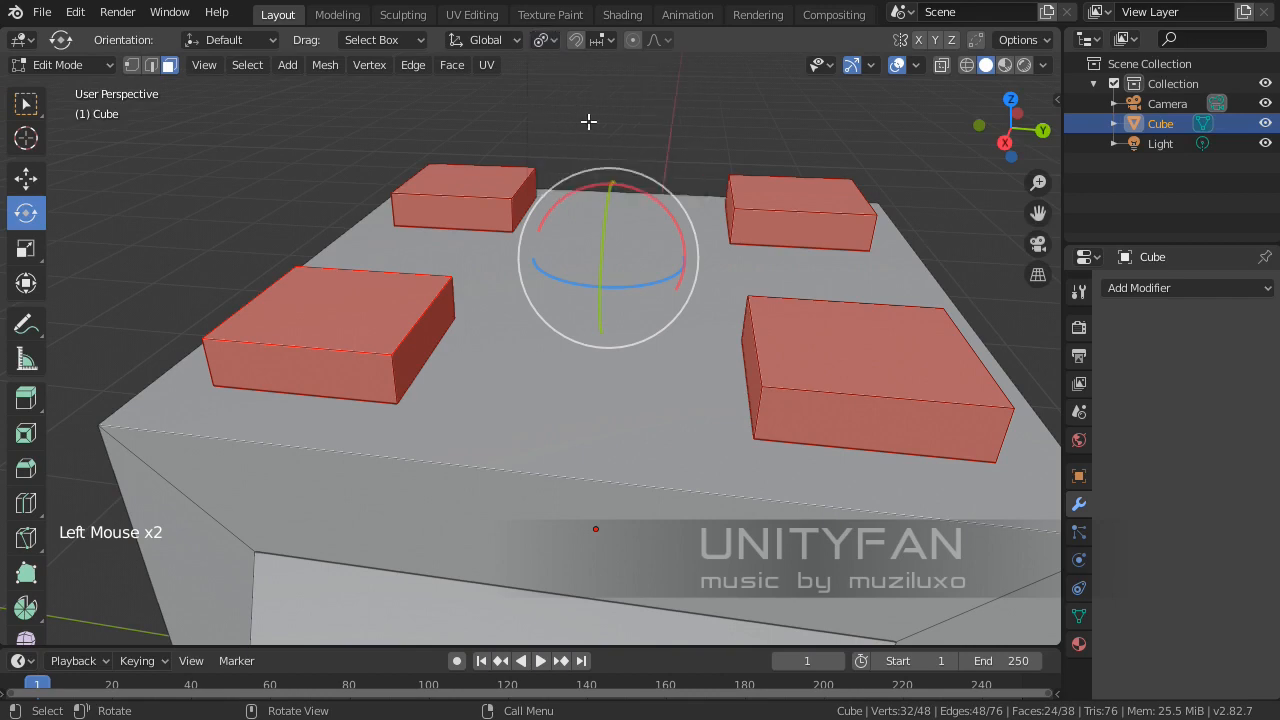
pyautogui.moveTo(721, 244); pyautogui.dragTo(101, 266, button='middle')
pyautogui.scroll(-2, 101, 266)
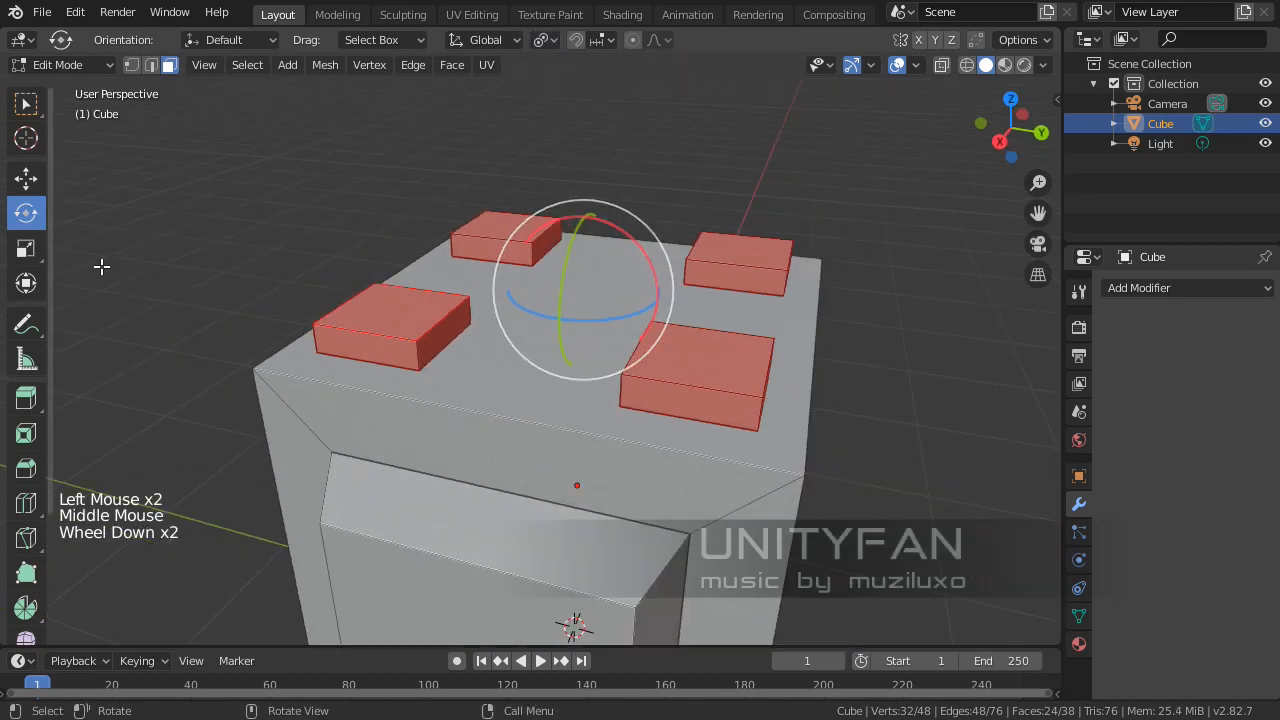
# Step: Try moving the four selected pads with the Move tool, and cancel the move
pyautogui.click(24, 180)
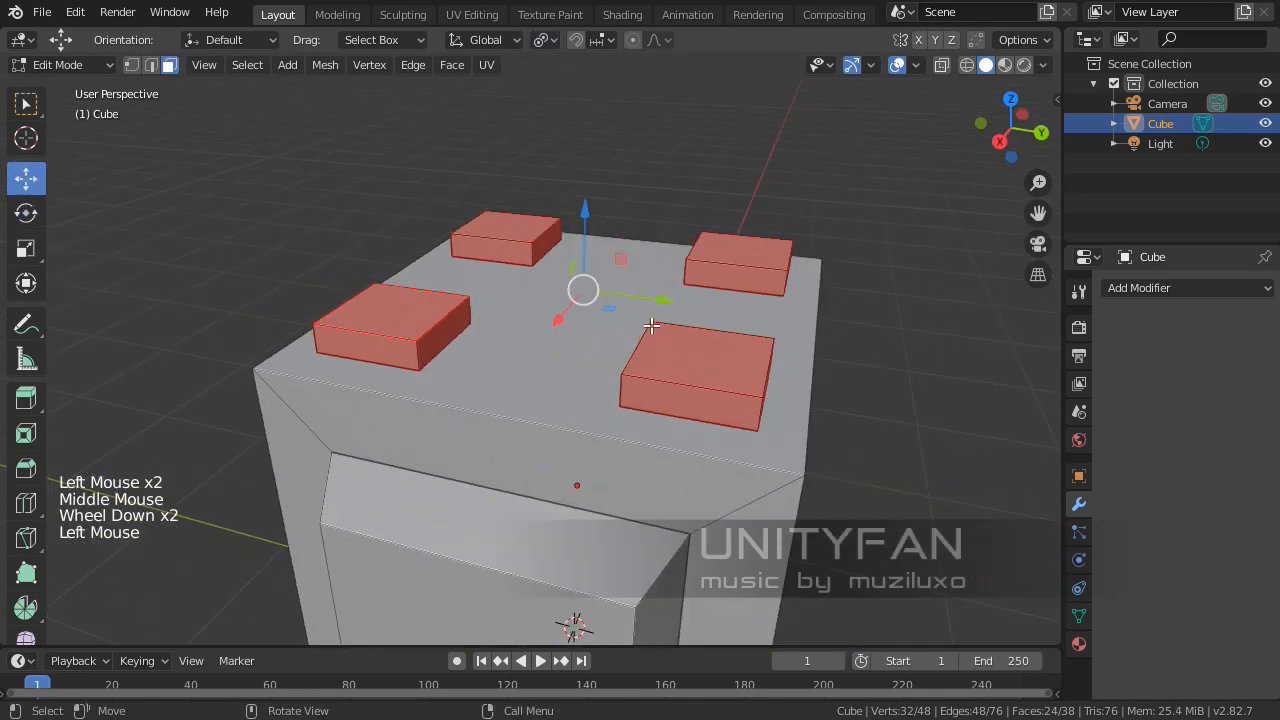
pyautogui.press('g')
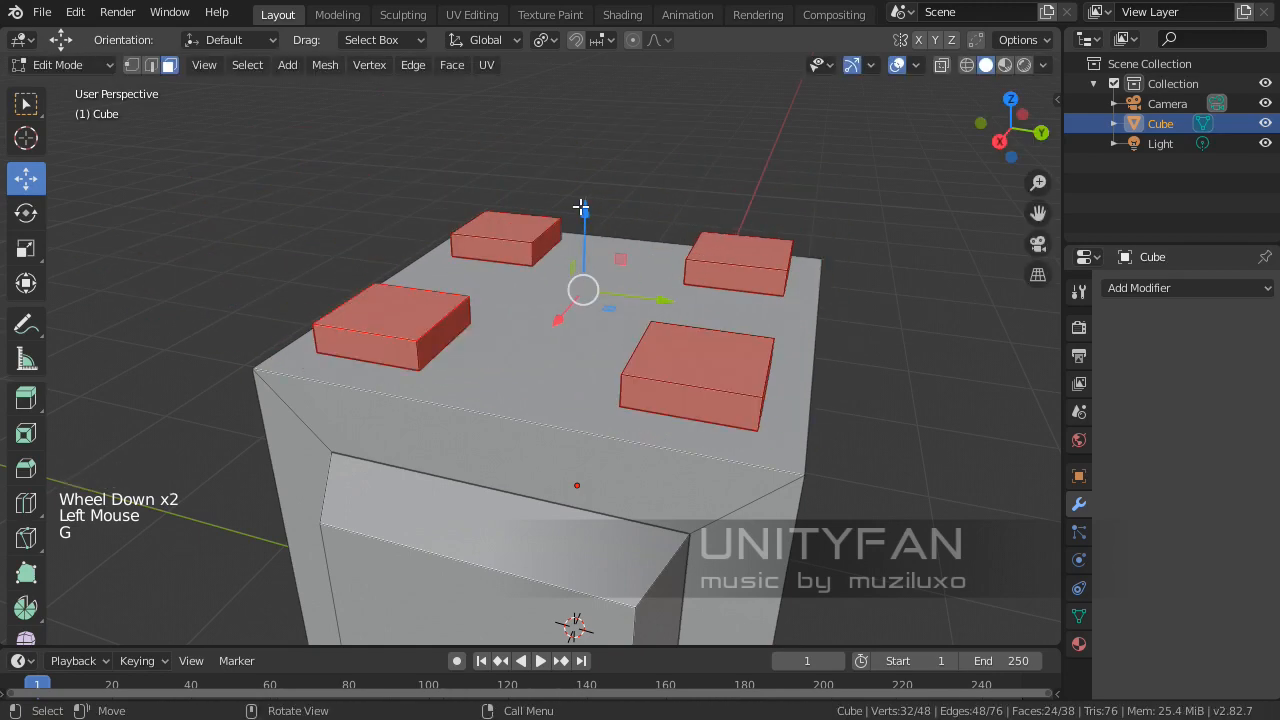
pyautogui.scroll(1, 581, 207)
# Step: Try rotating each of the four pads about its own origin with the Rotate tool, and undo the rotations
pyautogui.click(26, 212)
pyautogui.moveTo(380, 266); pyautogui.dragTo(613, 266, button='middle')
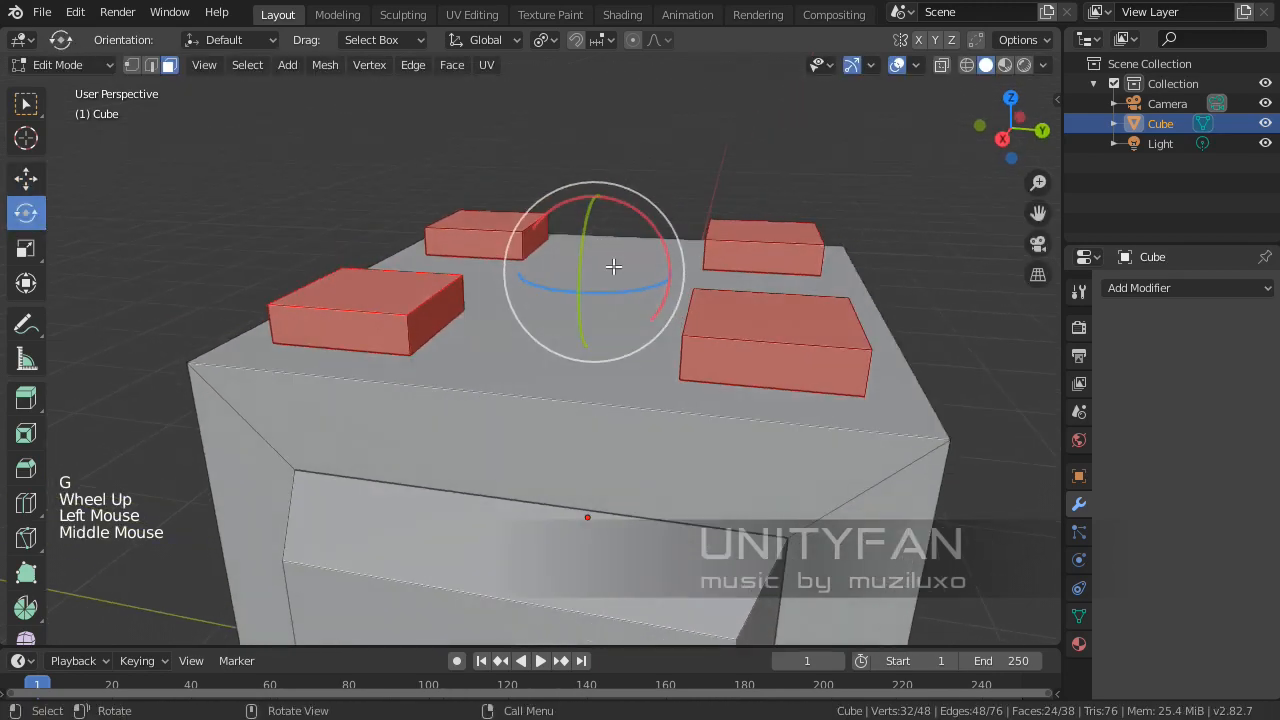
pyautogui.moveTo(630, 210); pyautogui.dragTo(636, 212)
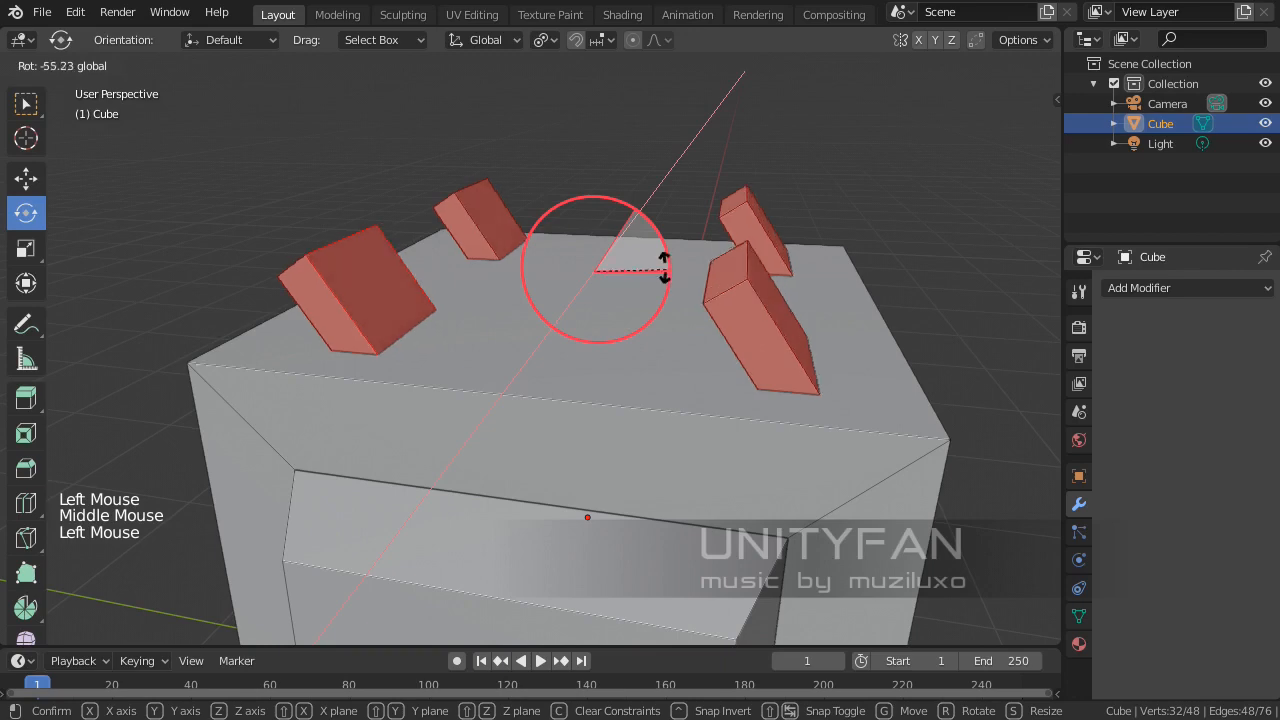
pyautogui.moveTo(664, 268)
pyautogui.mouseDown()
pyautogui.moveTo(594, 225)
pyautogui.moveTo(655, 270)
pyautogui.mouseUp()
pyautogui.moveTo(647, 217)
pyautogui.mouseDown()
pyautogui.moveTo(663, 228)
pyautogui.moveTo(649, 217)
pyautogui.mouseUp()
pyautogui.moveTo(609, 323); pyautogui.dragTo(588, 342, button='middle')
pyautogui.keyDown('shift'); pyautogui.moveTo(588, 326); pyautogui.dragTo(630, 382, button='middle'); pyautogui.keyUp('shift')
pyautogui.moveTo(630, 382); pyautogui.dragTo(627, 321, button='middle')
pyautogui.scroll(1, 537, 297)
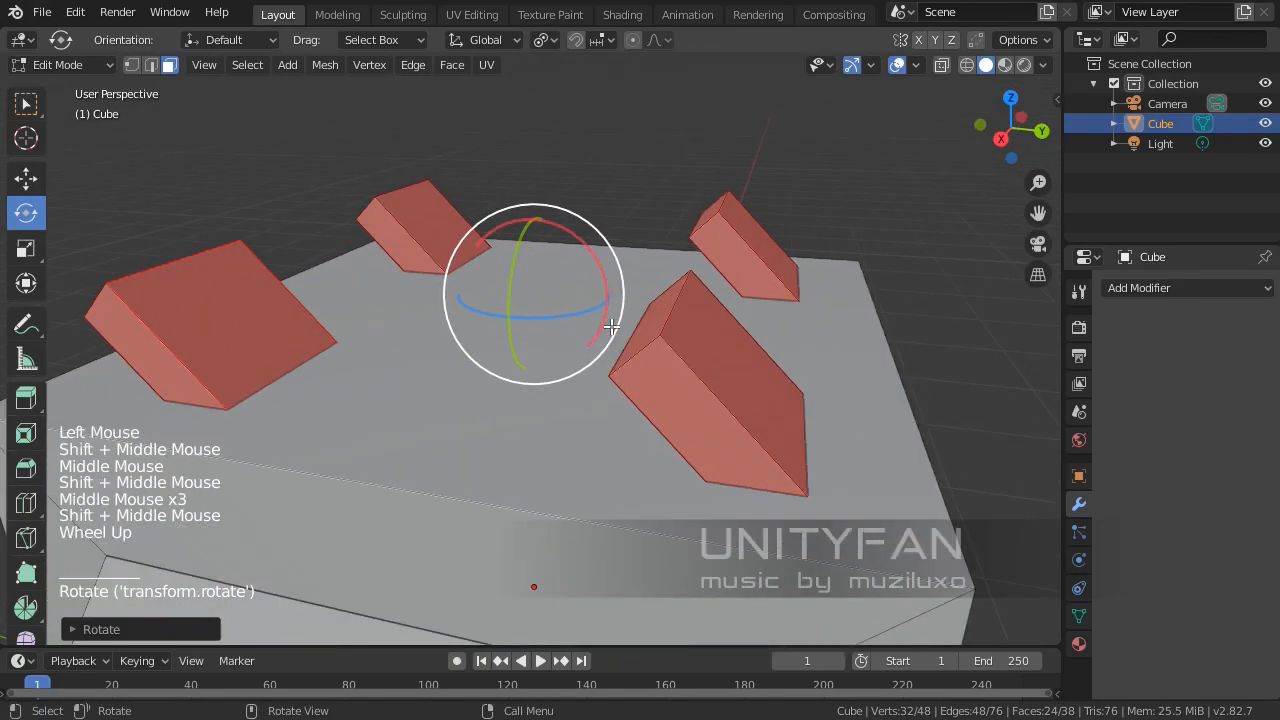
pyautogui.moveTo(537, 297); pyautogui.dragTo(610, 303, button='middle')
pyautogui.scroll(-3, 586, 286)
pyautogui.moveTo(625, 283)
pyautogui.mouseDown()
pyautogui.moveTo(640, 286)
pyautogui.moveTo(586, 286)
pyautogui.moveTo(612, 292)
pyautogui.mouseUp()
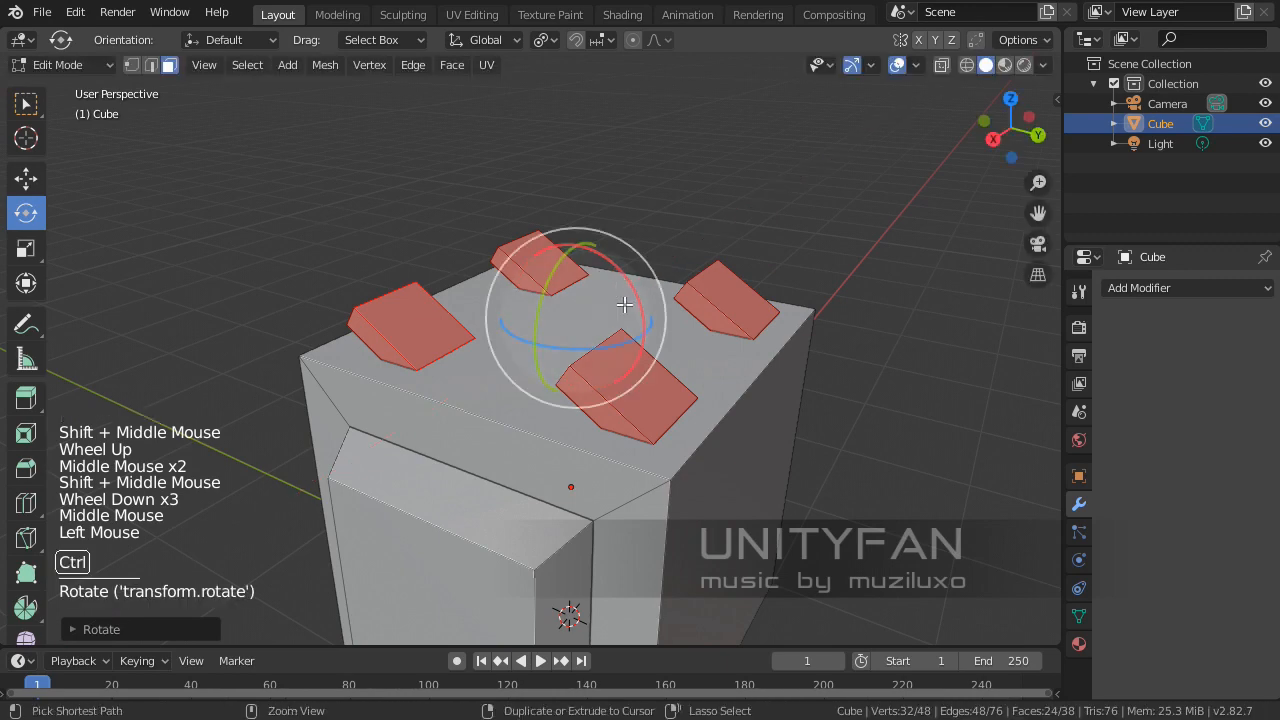
pyautogui.hotkey('ctrl', 'z')
pyautogui.hotkey('ctrl', 'z')
pyautogui.hotkey('ctrl', 'z')
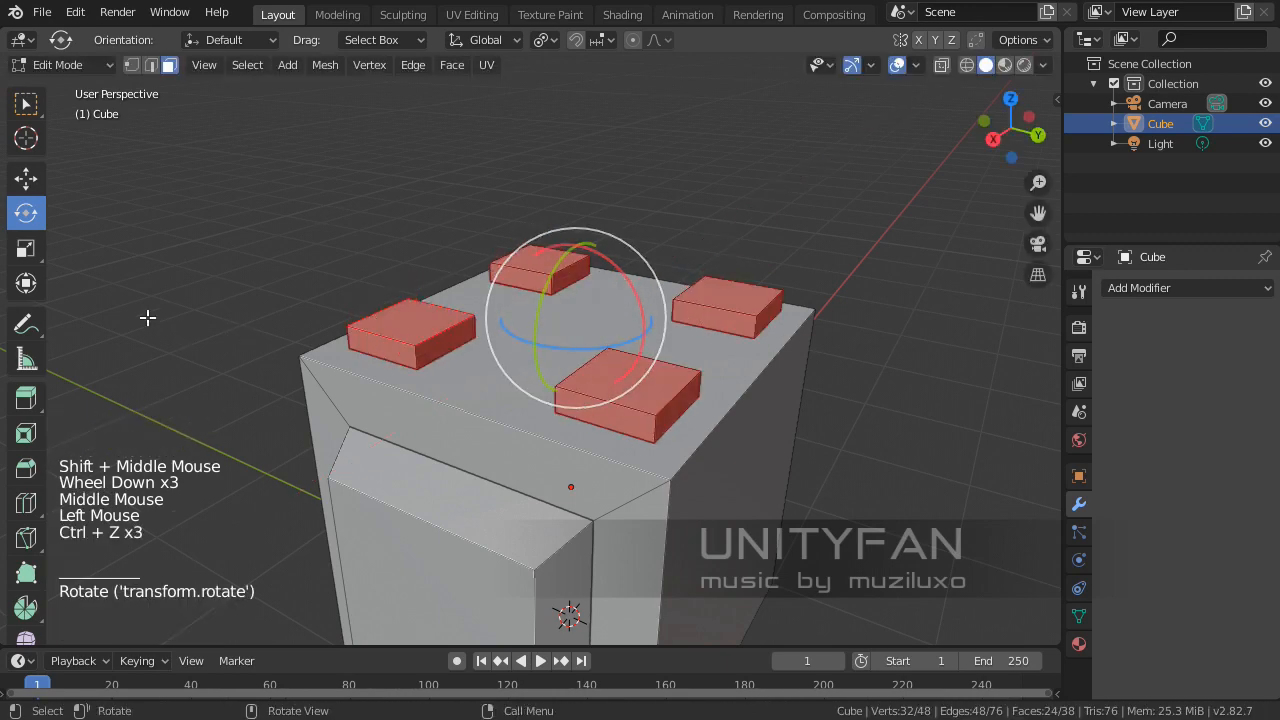
# Step: Try enlarging the four pads about their individual origins with the Scale tool, and cancel the scaling
pyautogui.click(26, 248)
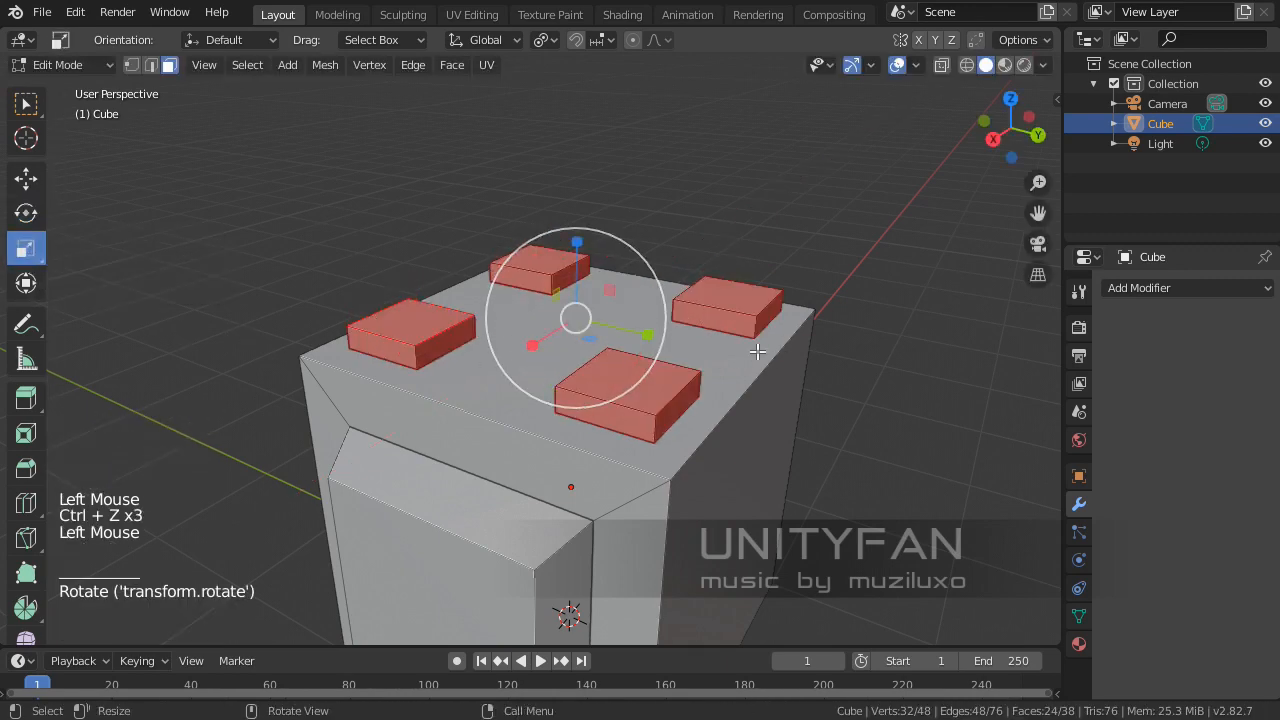
pyautogui.press('s')
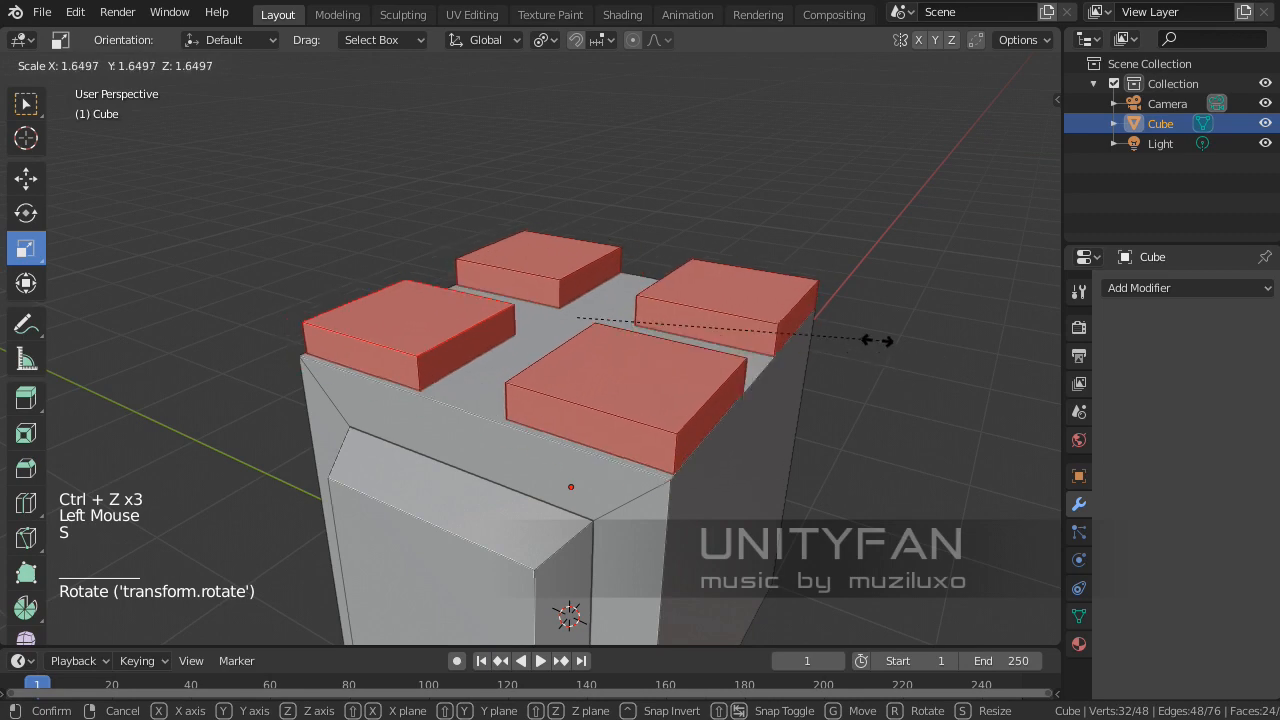
pyautogui.rightClick(802, 322)
# Step: Switch to a pivot point shared by all four pads, try scaling them about it, and cancel the scaling
pyautogui.click(544, 40)
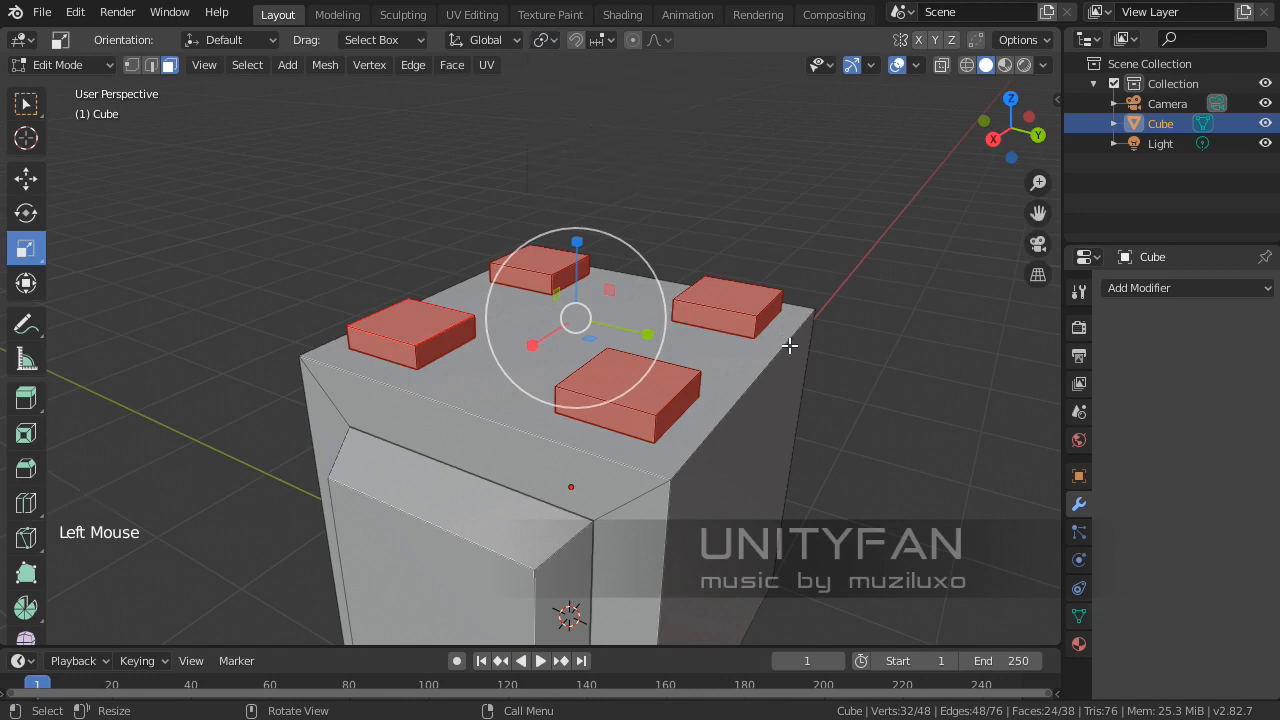
pyautogui.press('s')
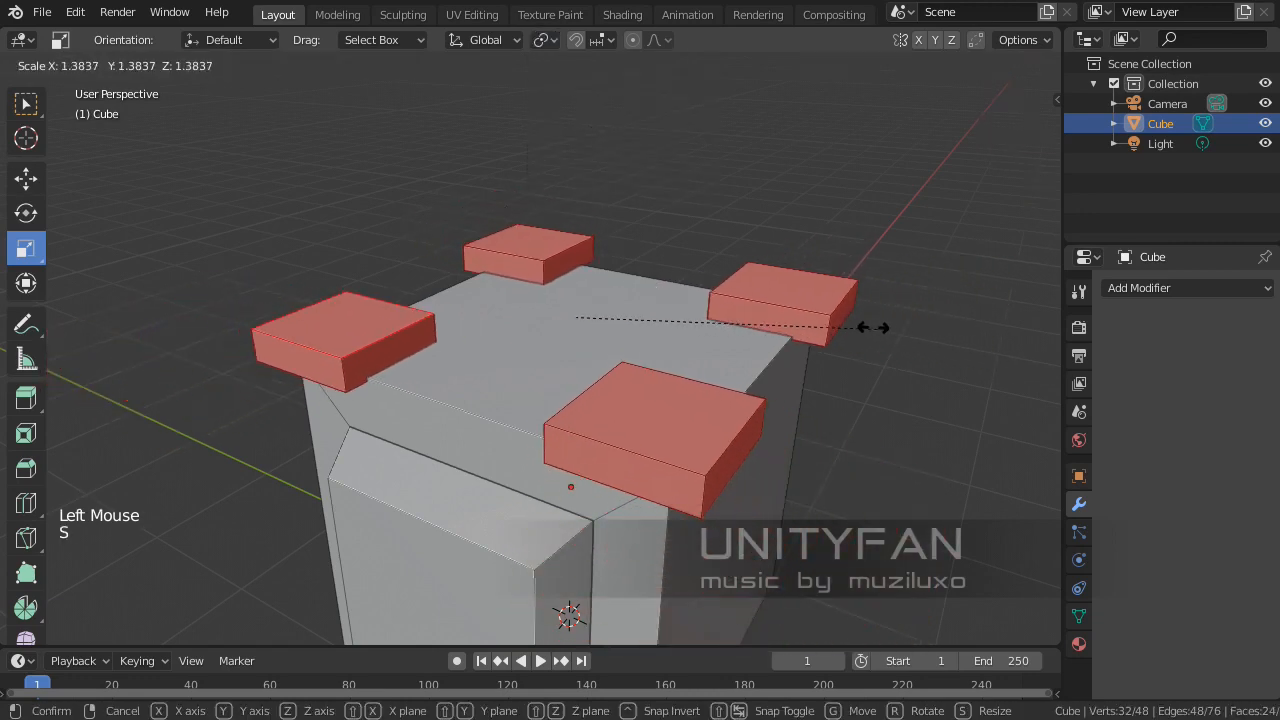
pyautogui.rightClick(980, 340)
pyautogui.moveTo(456, 291); pyautogui.dragTo(505, 301, button='middle')
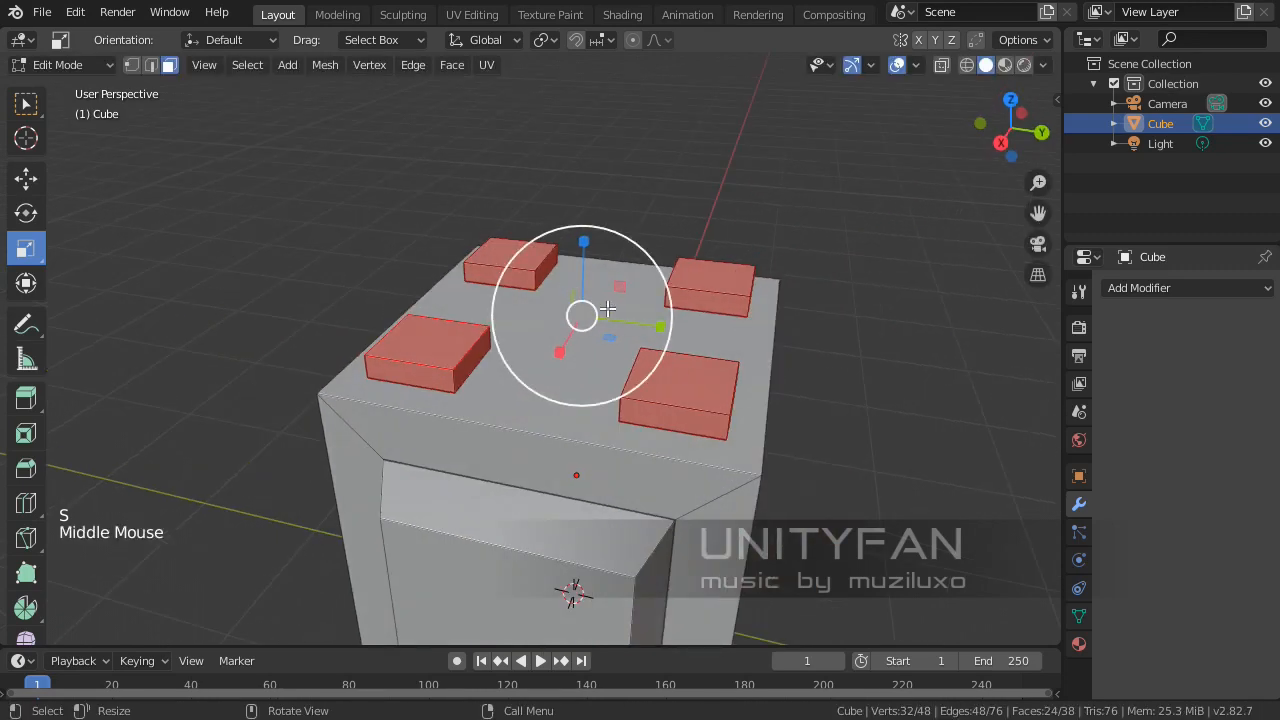
pyautogui.moveTo(607, 310); pyautogui.dragTo(700, 330, button='middle')
pyautogui.press('s')
pyautogui.rightClick(865, 365)
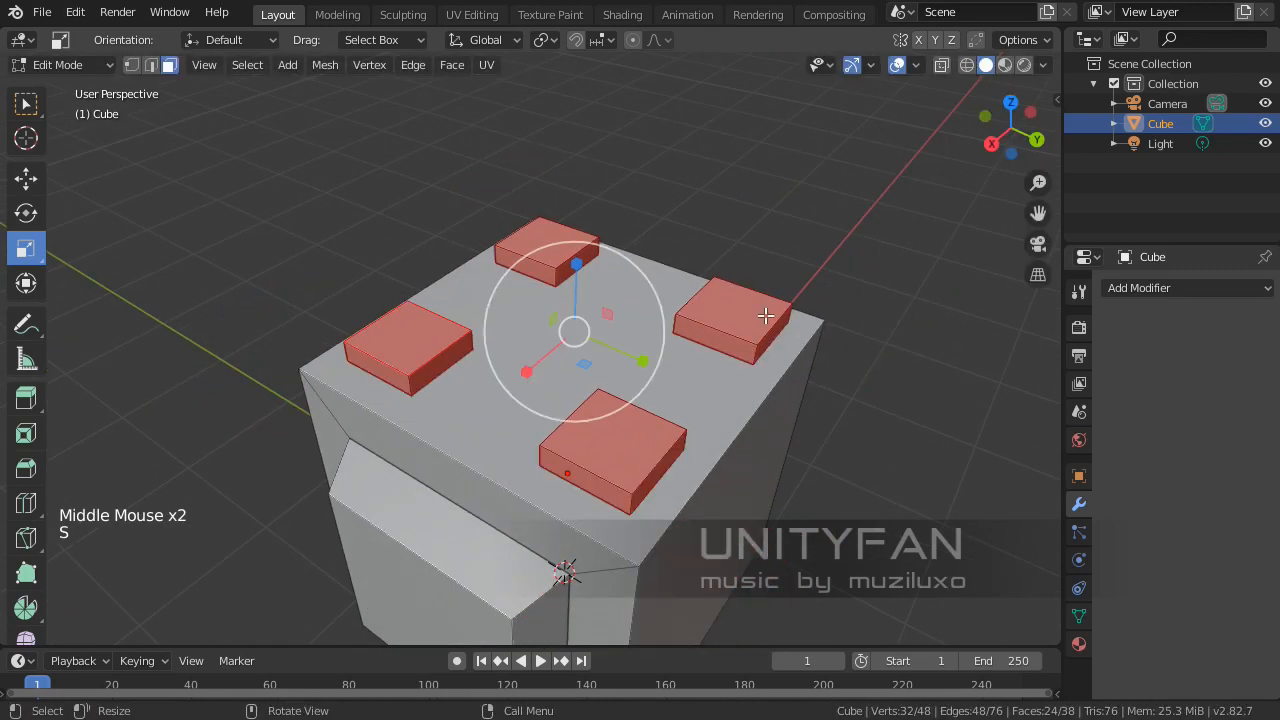
# Step: Select the two rear pads entirely by growing the selection from their top faces, try scaling them about the shared pivot, and cancel
pyautogui.click(762, 318)
pyautogui.keyDown('shift'); pyautogui.click(566, 234); pyautogui.keyUp('shift')
pyautogui.press('ctrl+KP_Add')
pyautogui.press('ctrl+KP_Add')
pyautogui.press('ctrl+KP_Add')
pyautogui.press('ctrl+KP_Add')
pyautogui.press('ctrl+KP_Add')
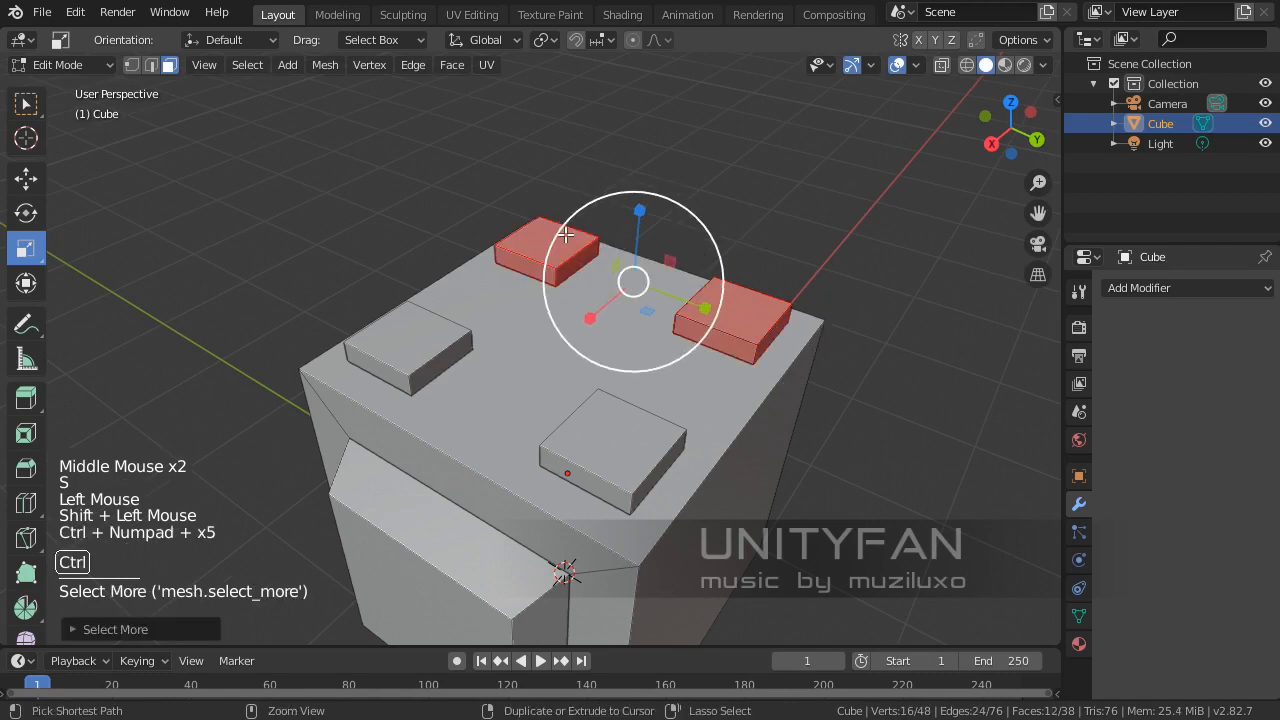
pyautogui.keyDown('shift'); pyautogui.moveTo(566, 234); pyautogui.dragTo(603, 293, button='middle'); pyautogui.keyUp('shift')
pyautogui.press('s')
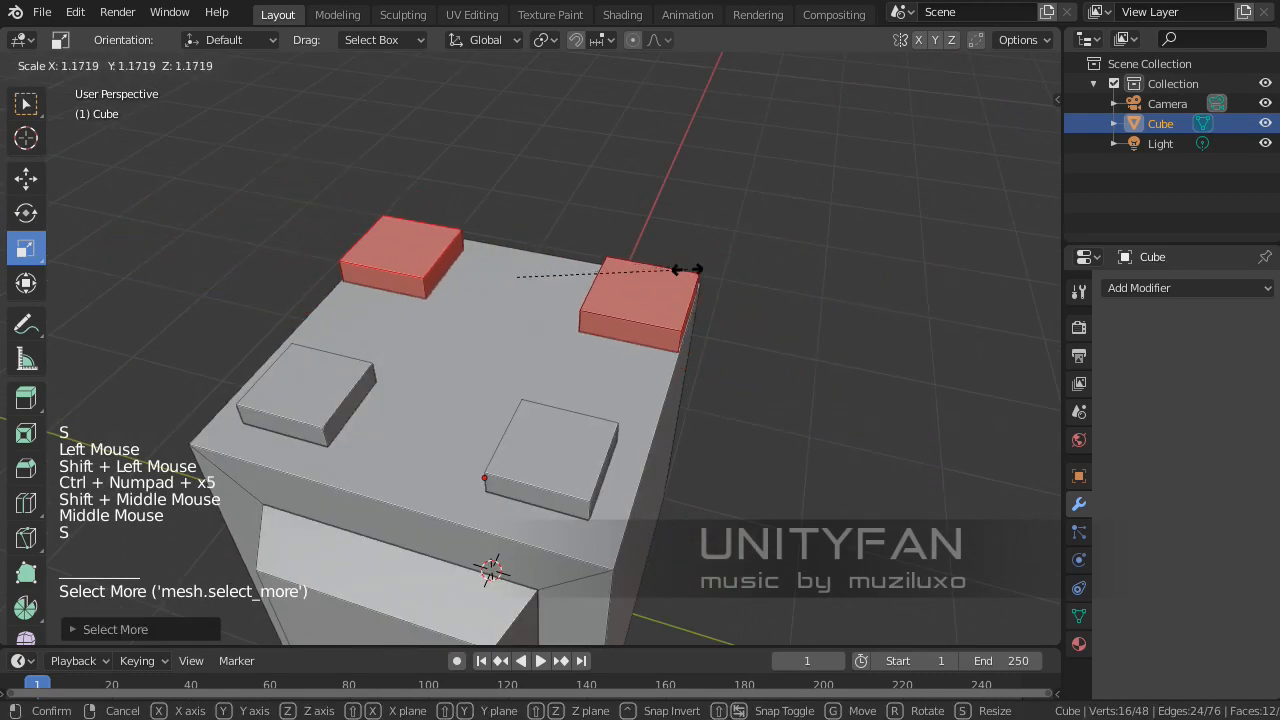
pyautogui.rightClick(495, 284)
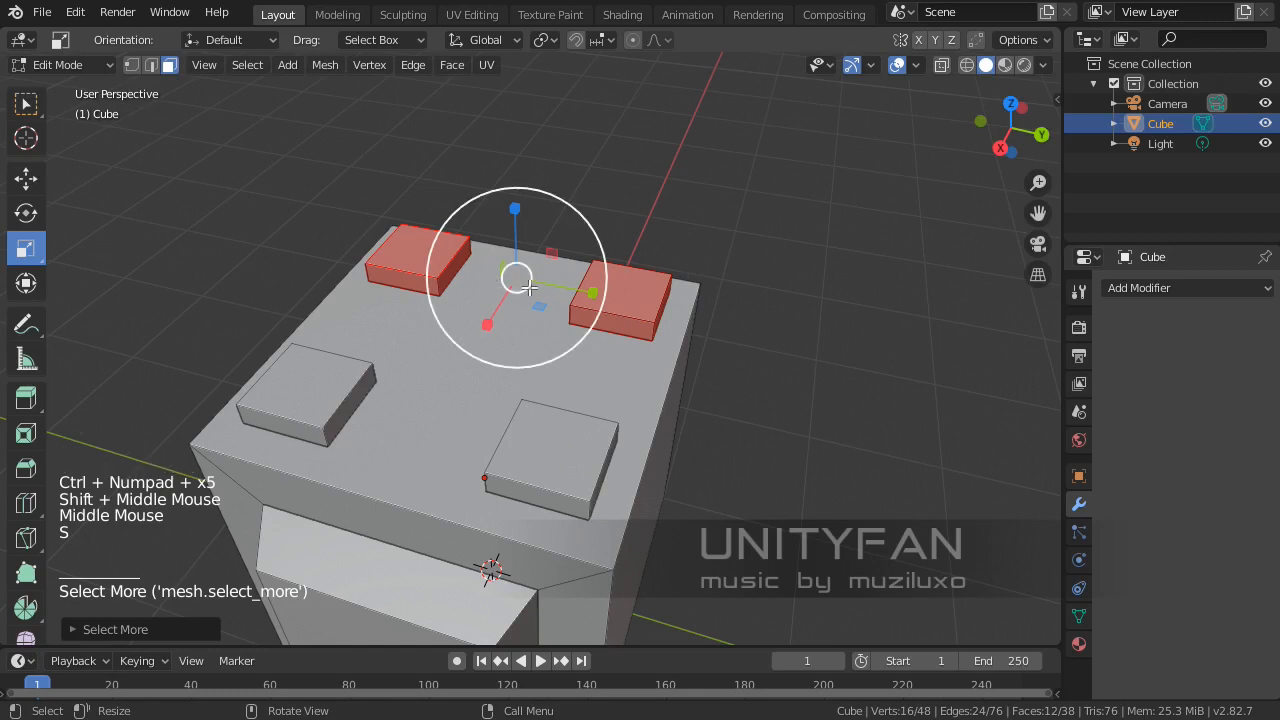
# Step: Select the top faces of all four pads and grow the selection to cover each whole pad
pyautogui.click(578, 444)
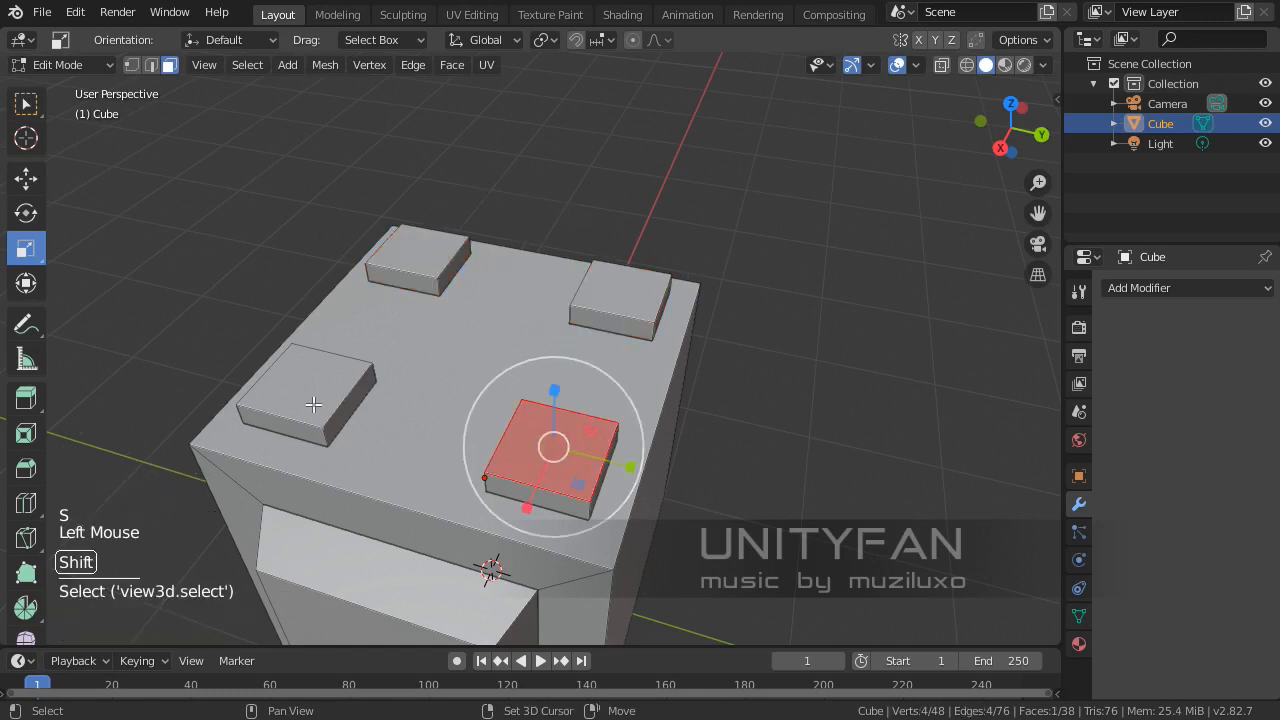
pyautogui.keyDown('shift'); pyautogui.click(302, 380); pyautogui.keyUp('shift')
pyautogui.keyDown('shift'); pyautogui.click(613, 297); pyautogui.keyUp('shift')
pyautogui.keyDown('shift'); pyautogui.click(433, 257); pyautogui.keyUp('shift')
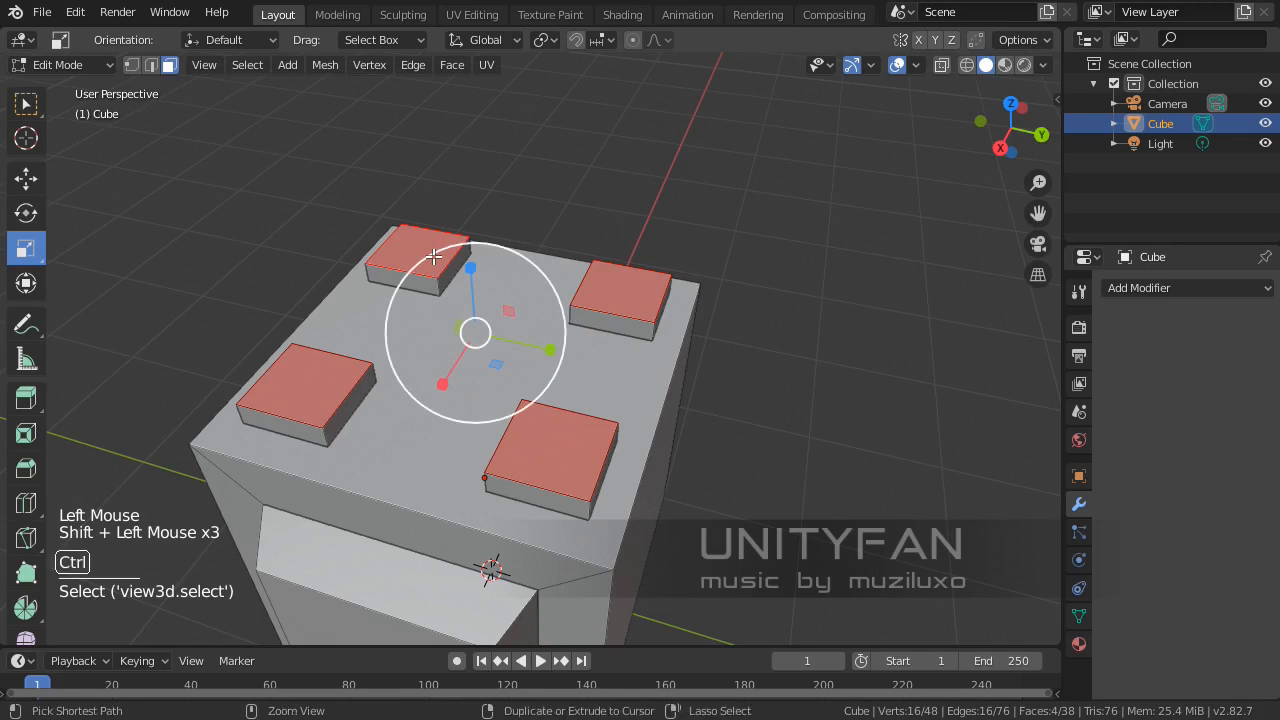
pyautogui.press('ctrl+KP_Add')
pyautogui.press('ctrl+KP_Add')
pyautogui.press('ctrl+KP_Add')
pyautogui.press('ctrl+KP_Add')
pyautogui.press('ctrl+KP_Add')
pyautogui.moveTo(433, 257); pyautogui.dragTo(520, 262, button='middle')
pyautogui.keyDown('shift'); pyautogui.moveTo(520, 262); pyautogui.dragTo(690, 300, button='middle'); pyautogui.keyUp('shift')
pyautogui.scroll(2, 624, 268)
pyautogui.moveTo(690, 300); pyautogui.dragTo(554, 318, button='middle')
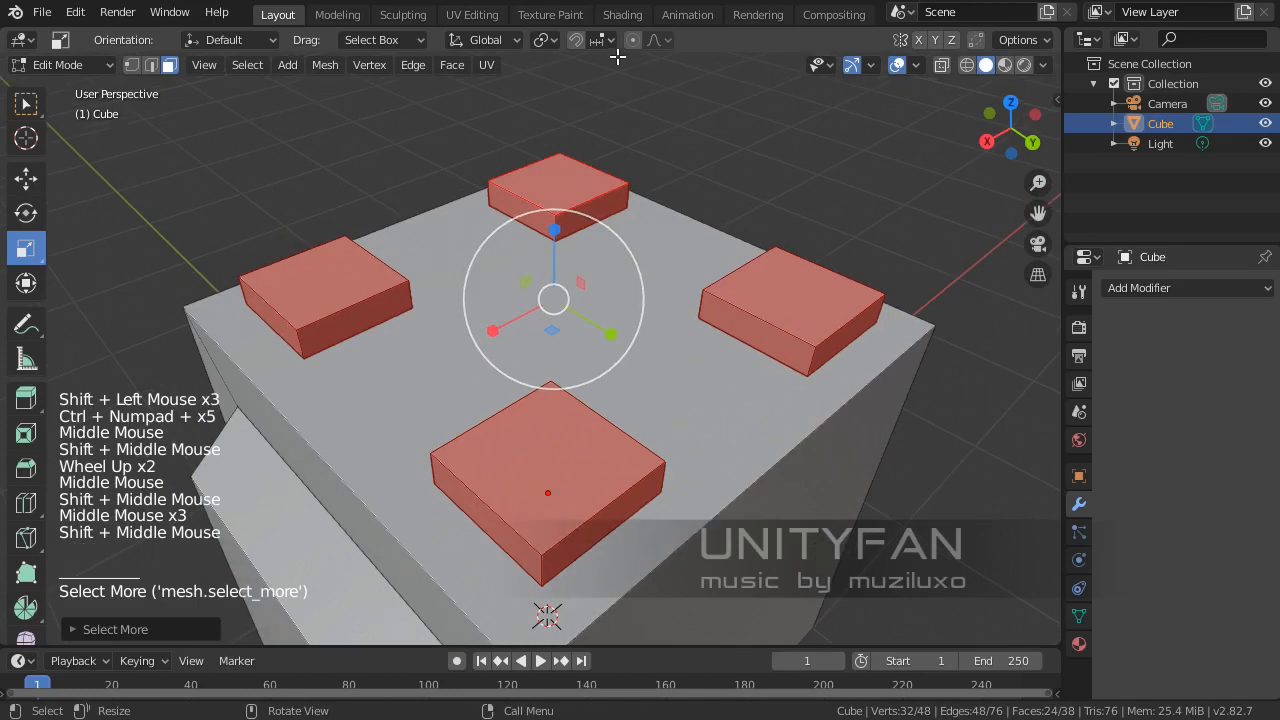
# Step: Set the transform pivot point back to Individual Origins
pyautogui.click(556, 40)
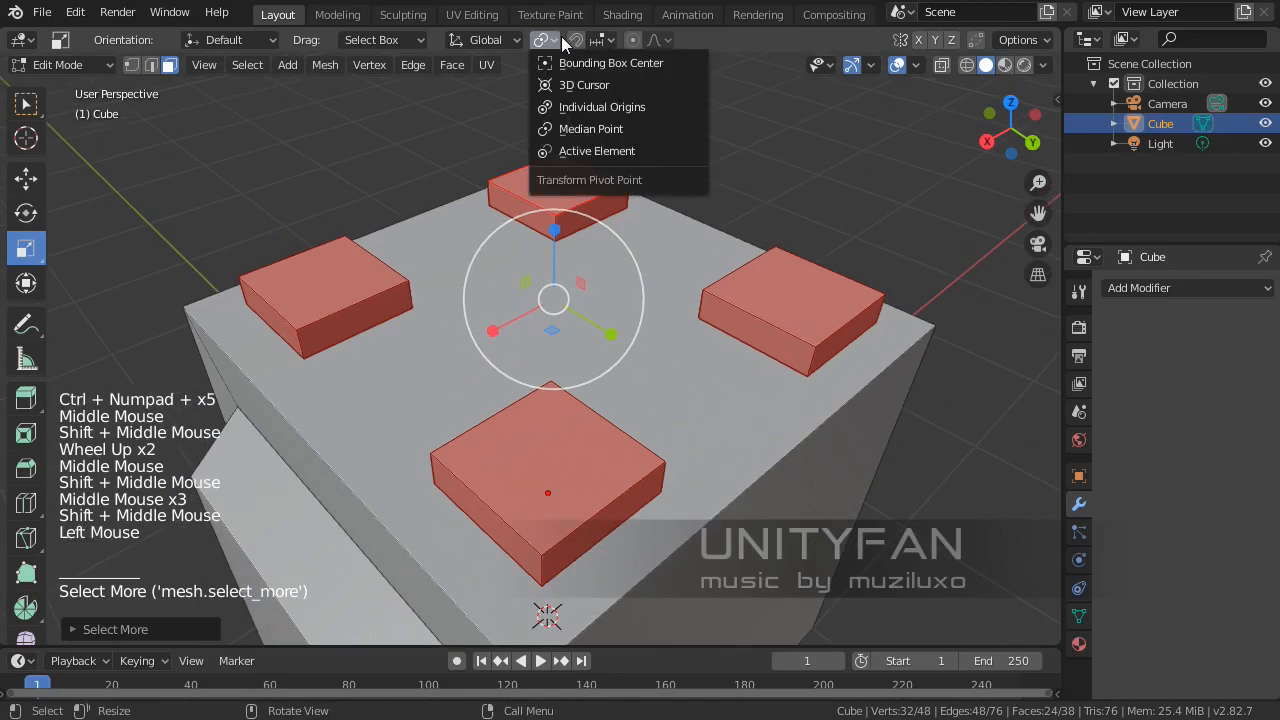
pyautogui.click(580, 107)
pyautogui.scroll(-2, 606, 131)
pyautogui.moveTo(606, 131); pyautogui.dragTo(668, 252, button='middle')
# Step: Try scaling the four fully selected pads up, each about its own origin, and cancel the scaling
pyautogui.press('s')
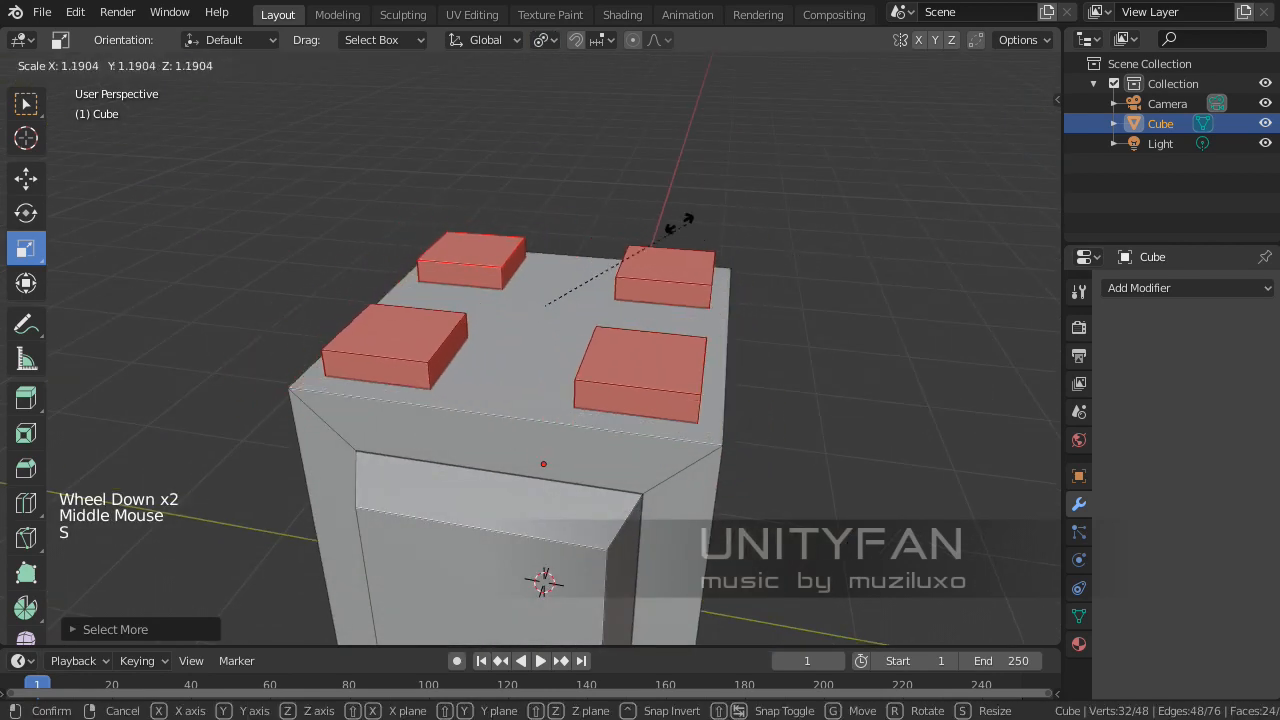
pyautogui.rightClick(604, 220)
pyautogui.press('s')
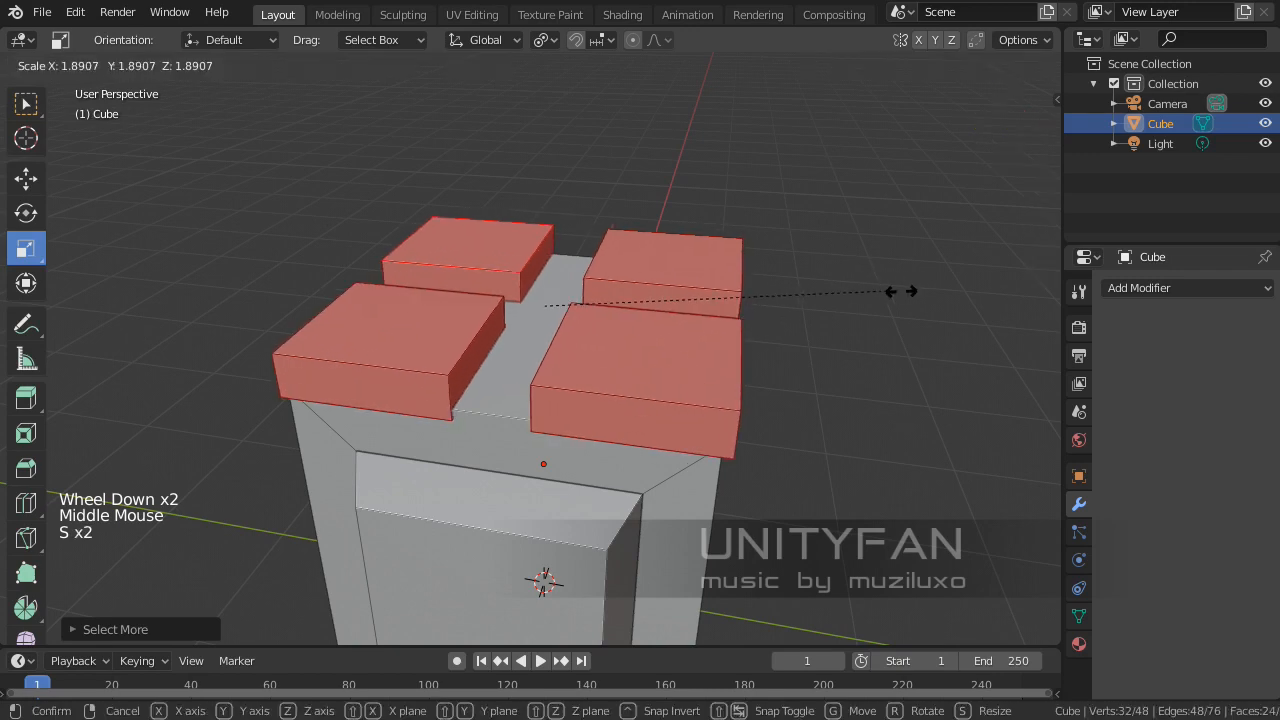
pyautogui.rightClick(804, 254)
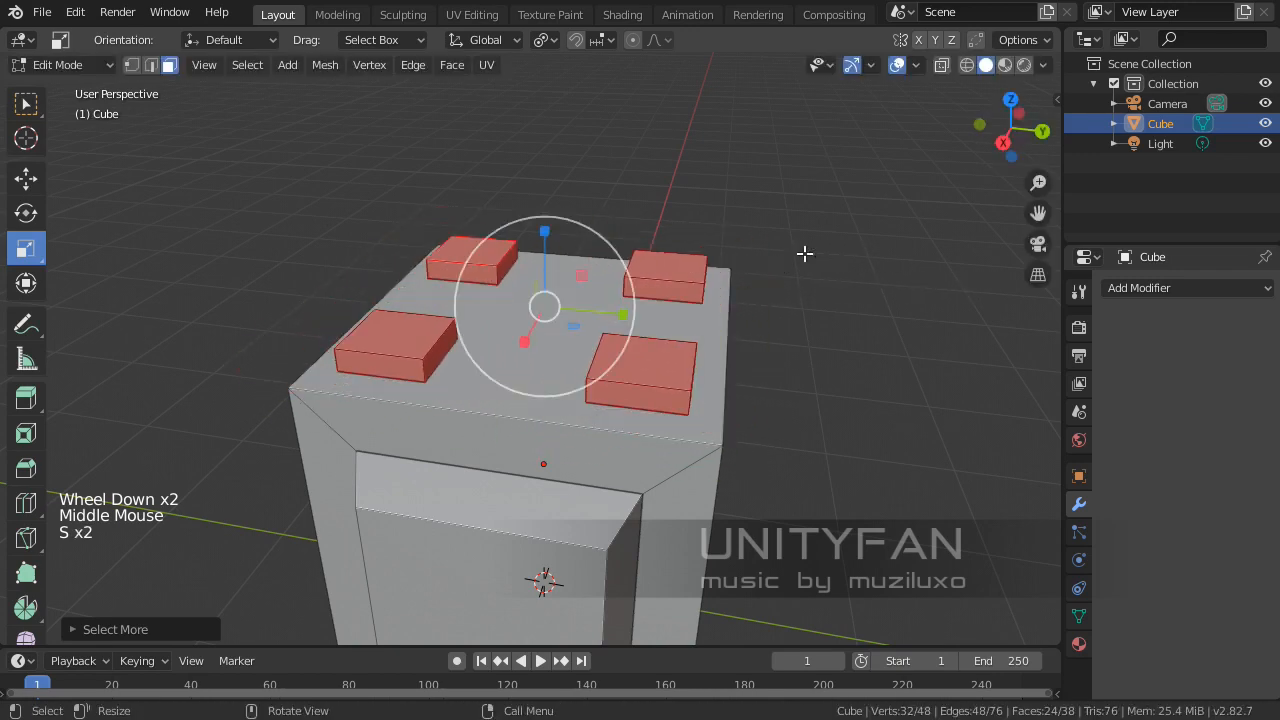
# Step: Examine the available transform pivot point options and the location of the 3D cursor inside the cube
pyautogui.moveTo(789, 276); pyautogui.dragTo(622, 292, button='middle')
pyautogui.keyDown('shift'); pyautogui.moveTo(612, 298); pyautogui.dragTo(607, 222, button='middle'); pyautogui.keyUp('shift')
pyautogui.scroll(2, 650, 255)
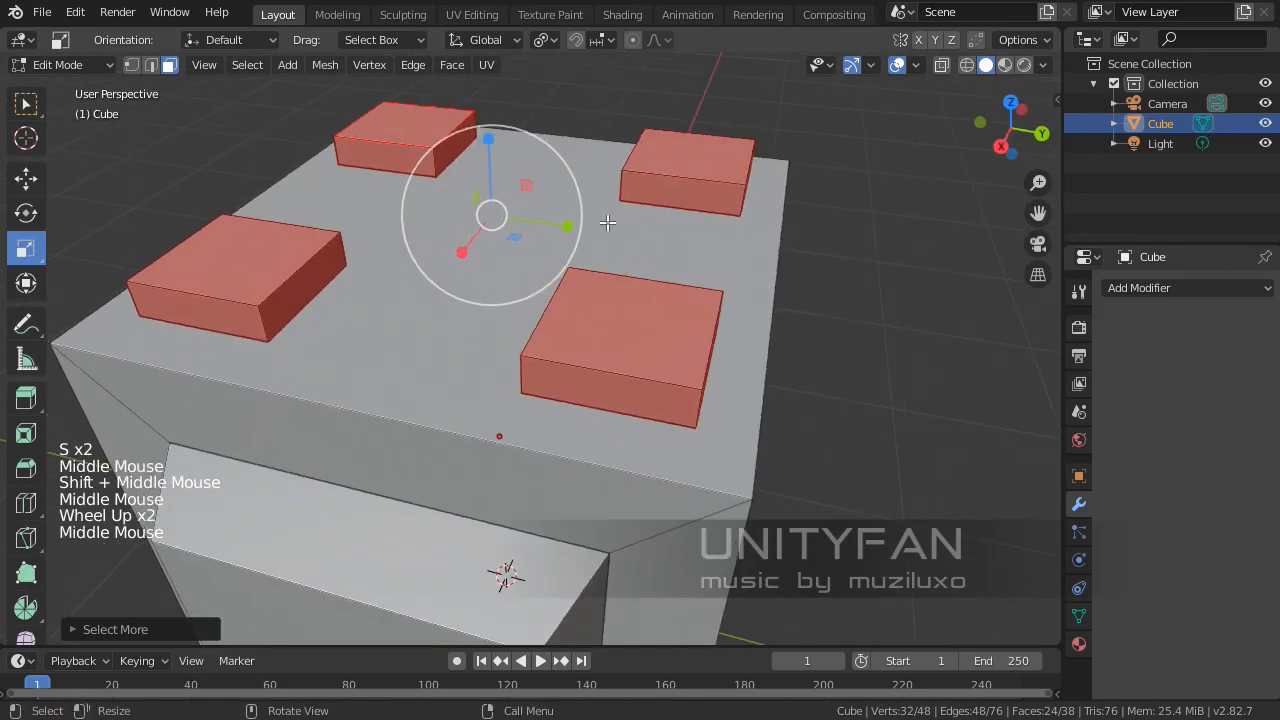
pyautogui.moveTo(586, 106); pyautogui.dragTo(520, 170, button='middle')
pyautogui.click(545, 40)
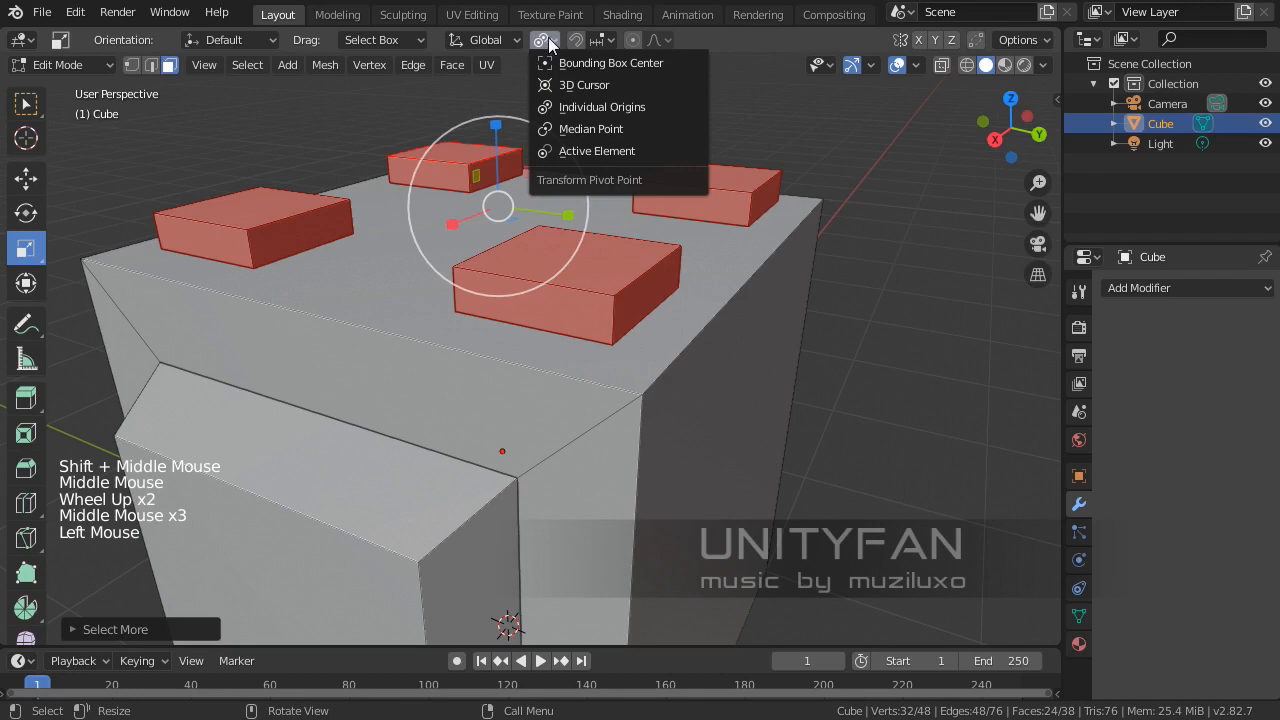
pyautogui.scroll(-3, 640, 360)
pyautogui.keyDown('shift'); pyautogui.moveTo(640, 360); pyautogui.dragTo(660, 300, button='middle'); pyautogui.keyUp('shift')
pyautogui.moveTo(660, 300); pyautogui.dragTo(597, 331, button='middle')
pyautogui.scroll(2, 540, 330)
pyautogui.scroll(8, 586, 374)
pyautogui.scroll(-3, 590, 398)
pyautogui.scroll(4, 503, 414)
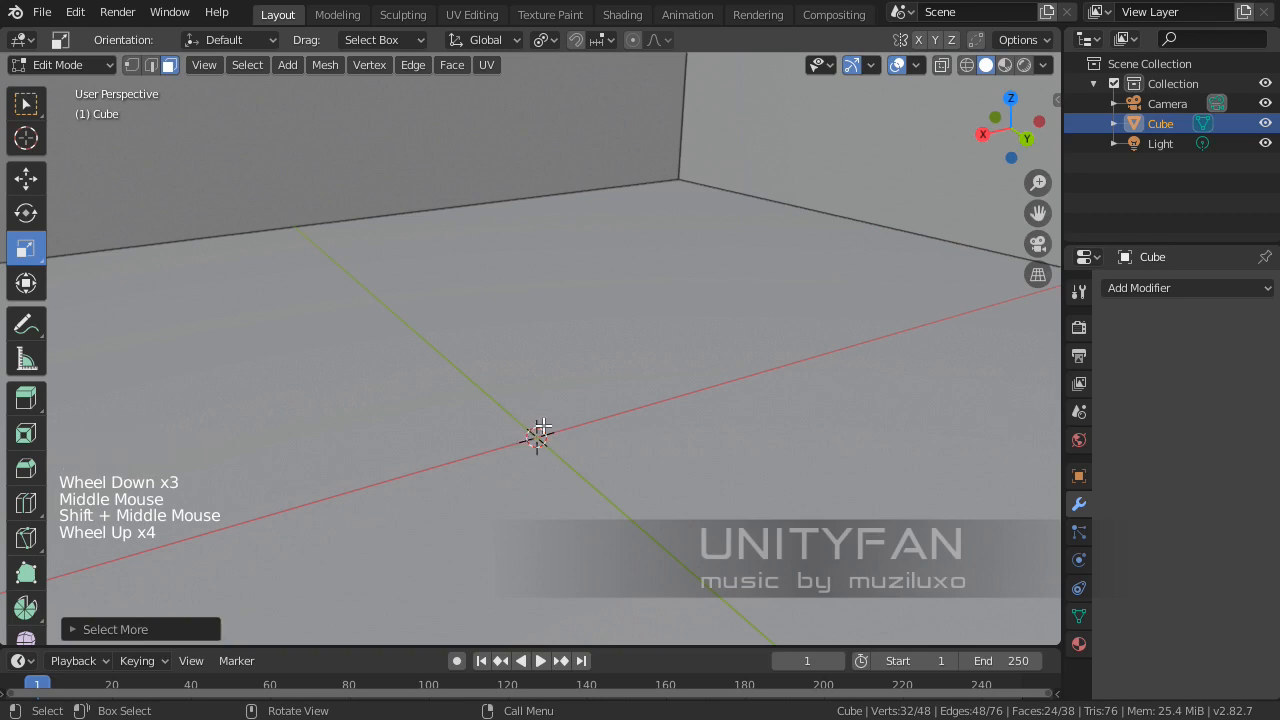
pyautogui.scroll(-11, 486, 425)
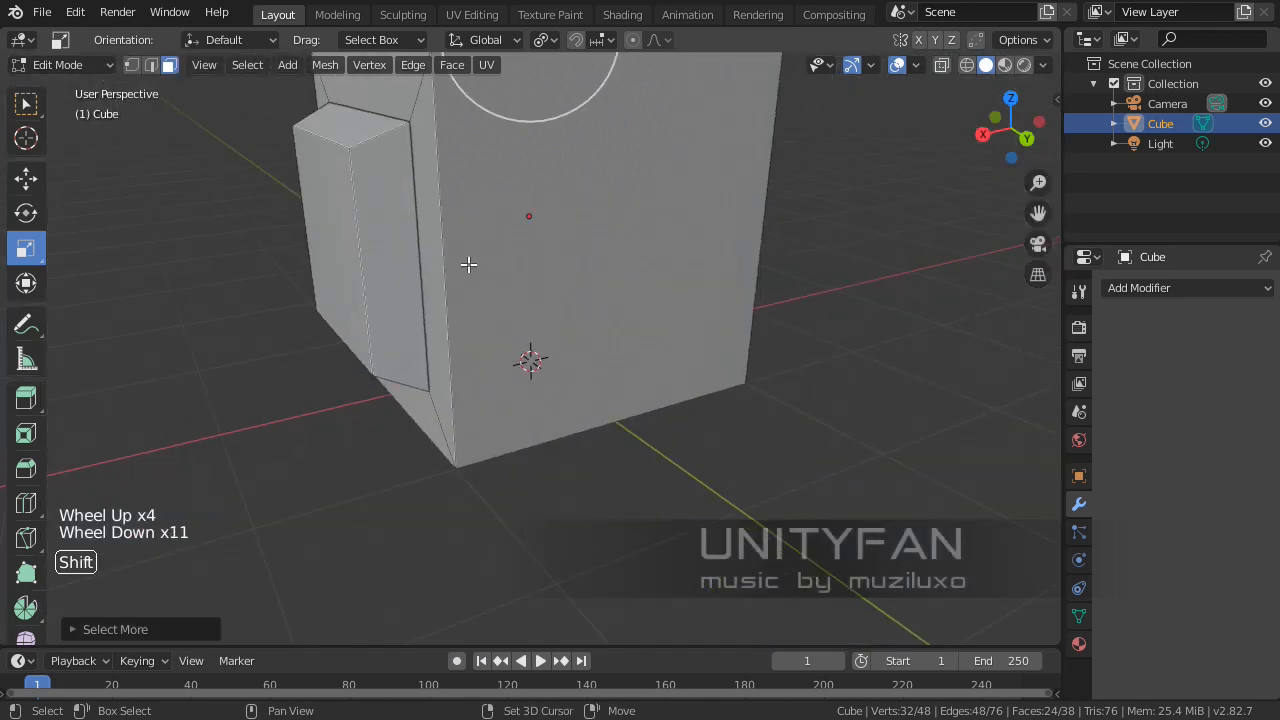
pyautogui.keyDown('shift'); pyautogui.moveTo(520, 380); pyautogui.dragTo(490, 320, button='middle'); pyautogui.keyUp('shift')
pyautogui.moveTo(490, 320); pyautogui.dragTo(466, 406, button='middle')
pyautogui.scroll(2, 522, 417)
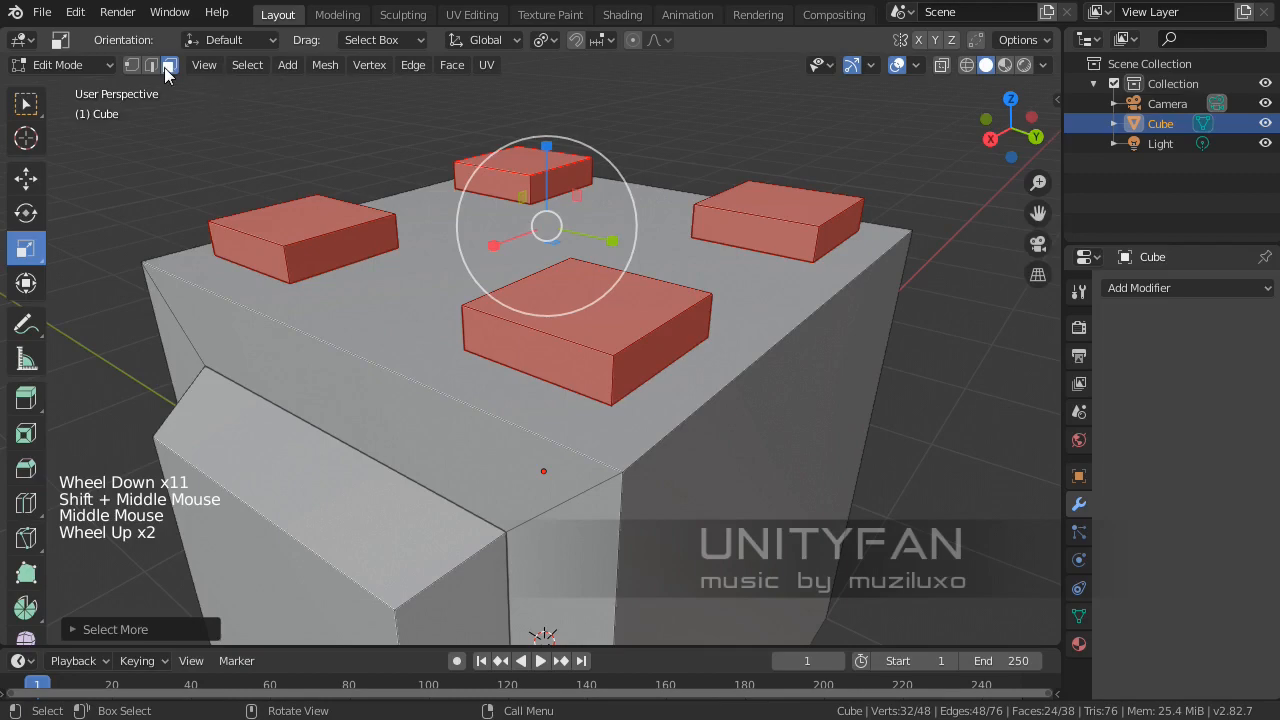
# Step: In vertex select mode, select the cube's top corner vertex beside the raised side panel and snap the 3D cursor to it
pyautogui.click(136, 65)
pyautogui.click(636, 494)
pyautogui.moveTo(634, 500); pyautogui.dragTo(798, 503, button='middle')
pyautogui.moveTo(855, 370); pyautogui.dragTo(623, 348, button='middle')
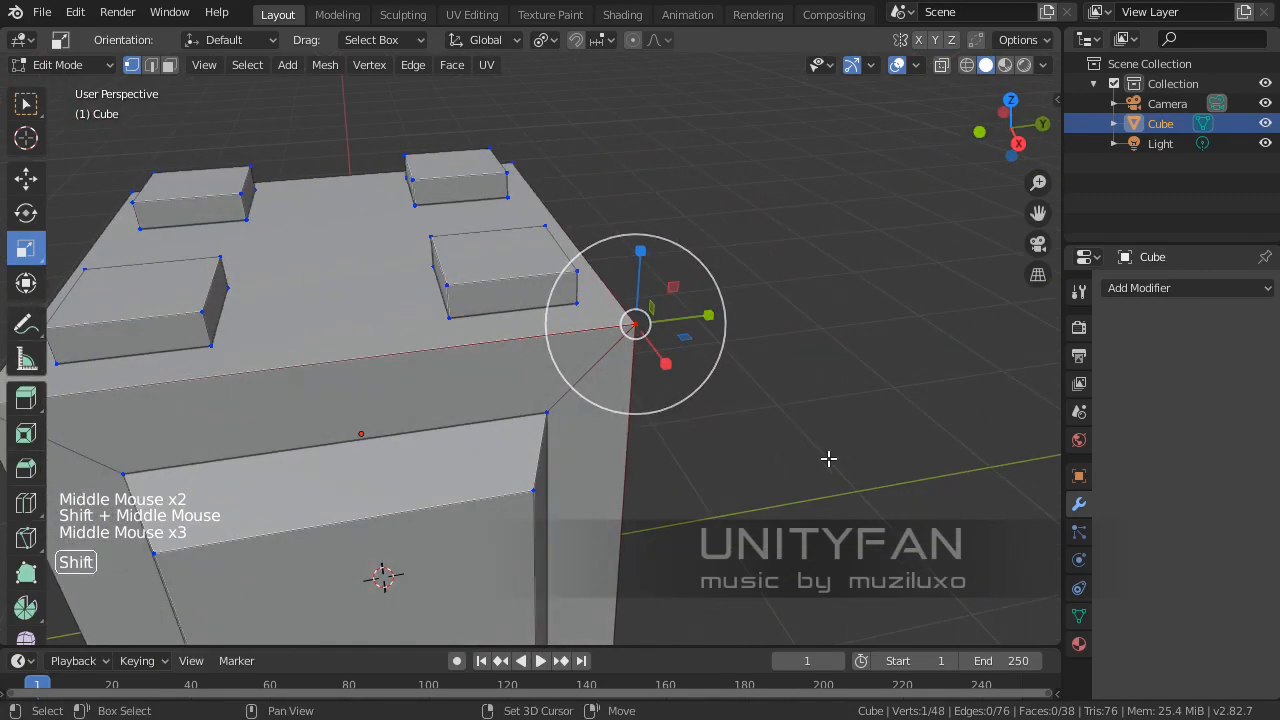
pyautogui.hotkey('shift', 's')
pyautogui.hotkey('shift', 's')
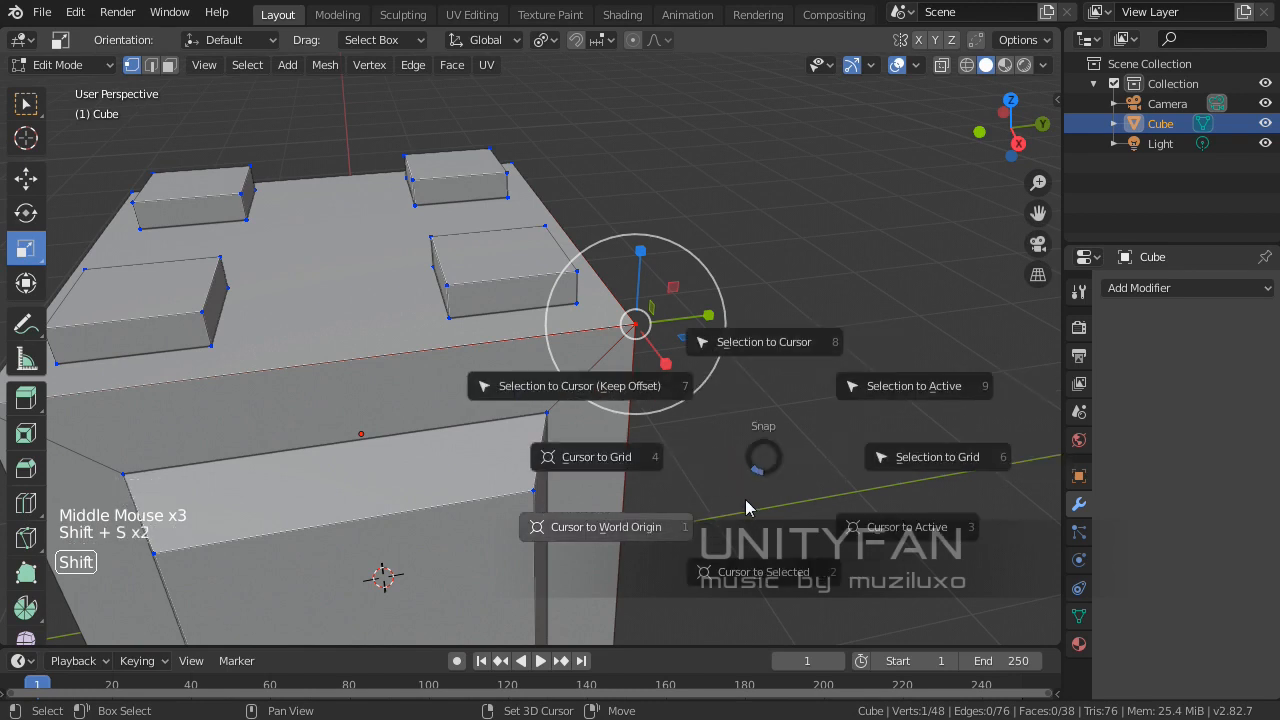
pyautogui.click(766, 588)
# Step: Switch from Edit Mode to Object Mode to inspect the 3D cursor on the cube's top corner
pyautogui.moveTo(766, 588); pyautogui.dragTo(743, 431, button='middle')
pyautogui.scroll(2, 783, 323)
pyautogui.keyDown('shift'); pyautogui.moveTo(783, 323); pyautogui.dragTo(620, 400, button='middle'); pyautogui.keyUp('shift')
pyautogui.scroll(2, 662, 397)
pyautogui.press('Tab')
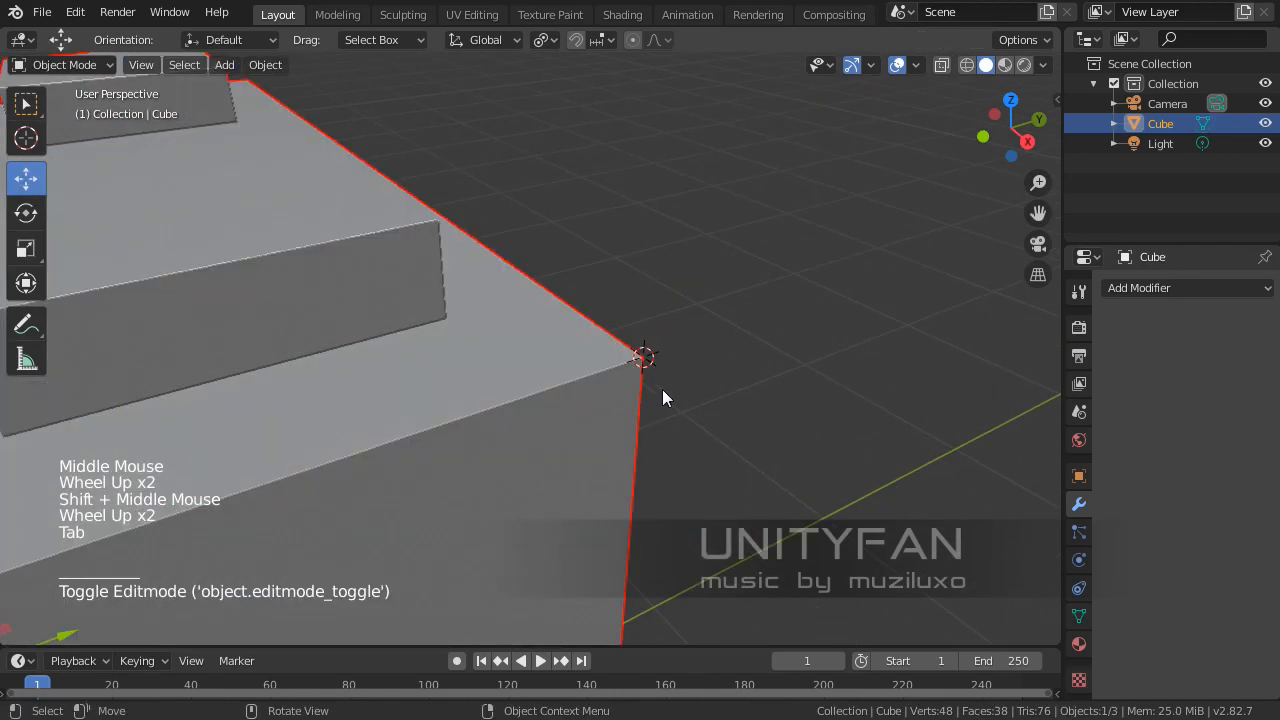
# Step: Examine the 3D cursor on the cube's top corner from several sides and distances
pyautogui.scroll(1, 661, 388)
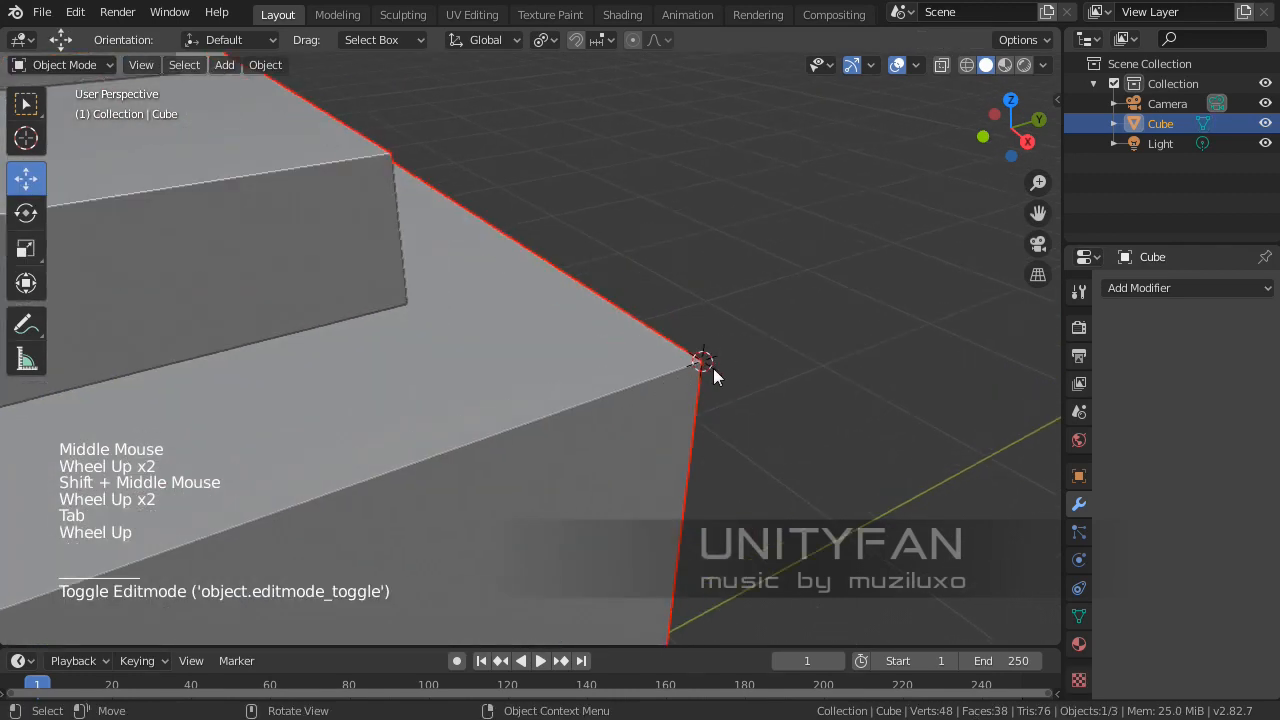
pyautogui.scroll(-6, 712, 375)
pyautogui.moveTo(711, 389); pyautogui.dragTo(633, 385, button='middle')
pyautogui.scroll(2, 612, 399)
pyautogui.scroll(1, 630, 385)
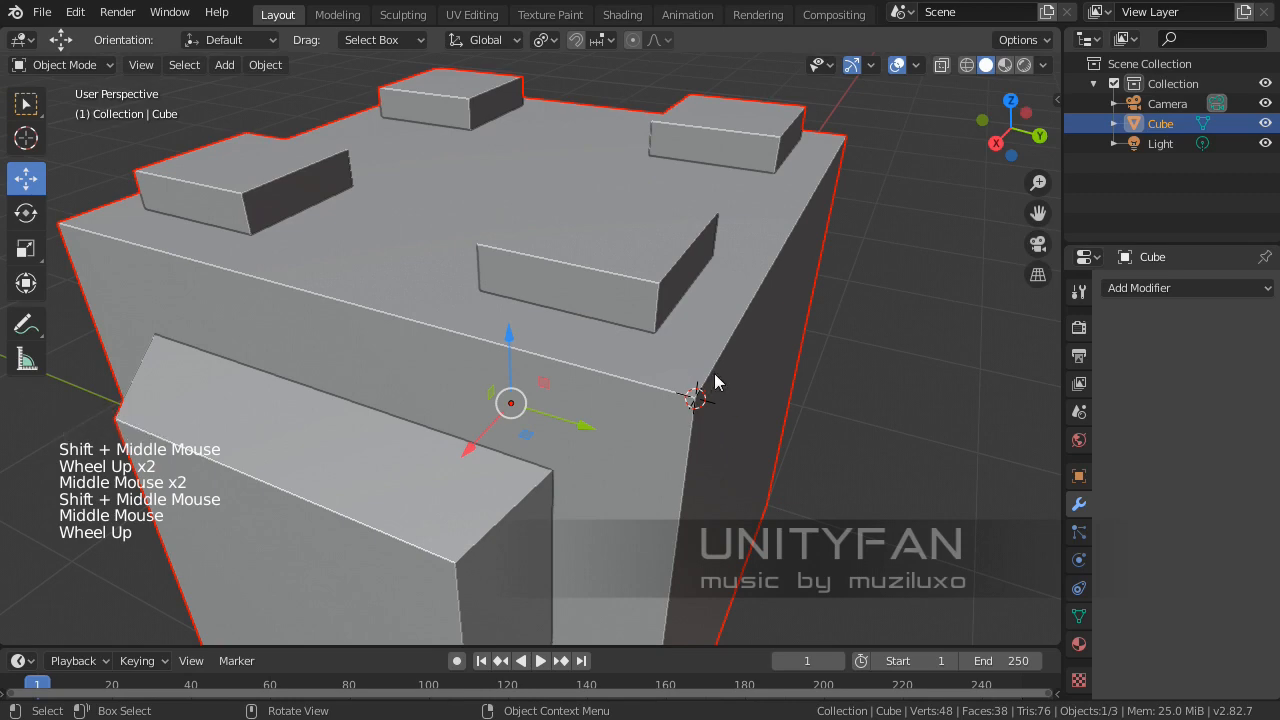
pyautogui.moveTo(691, 372)
pyautogui.mouseDown(button='middle')
pyautogui.moveTo(680, 372)
pyautogui.moveTo(836, 378)
pyautogui.moveTo(716, 400)
pyautogui.moveTo(812, 385)
pyautogui.moveTo(686, 343)
pyautogui.moveTo(677, 377)
pyautogui.mouseUp(button='middle')
pyautogui.scroll(2, 690, 355)
pyautogui.keyDown('shift'); pyautogui.moveTo(850, 370); pyautogui.dragTo(722, 358, button='middle'); pyautogui.keyUp('shift')
pyautogui.keyDown('shift'); pyautogui.scroll(-1, 704, 343); pyautogui.keyUp('shift')
pyautogui.scroll(-2, 737, 318)
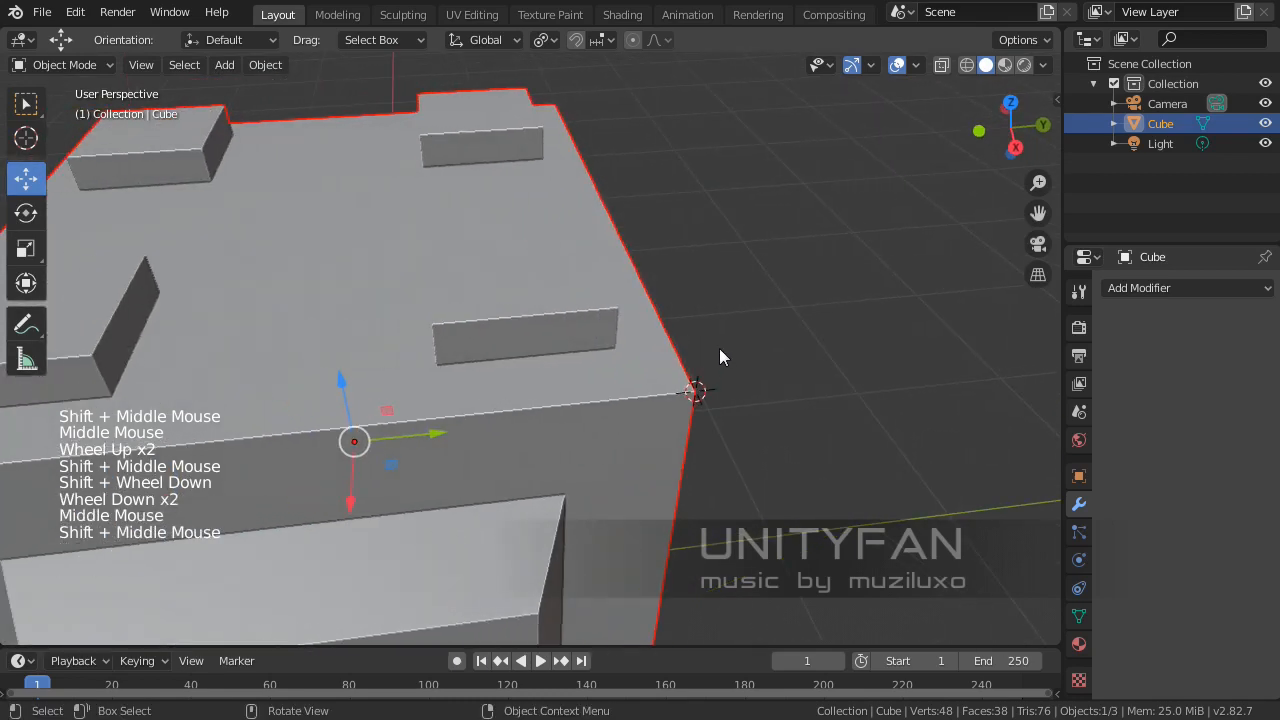
pyautogui.scroll(-1, 719, 350)
pyautogui.keyDown('shift'); pyautogui.moveTo(563, 94); pyautogui.dragTo(569, 36, button='middle'); pyautogui.keyUp('shift')
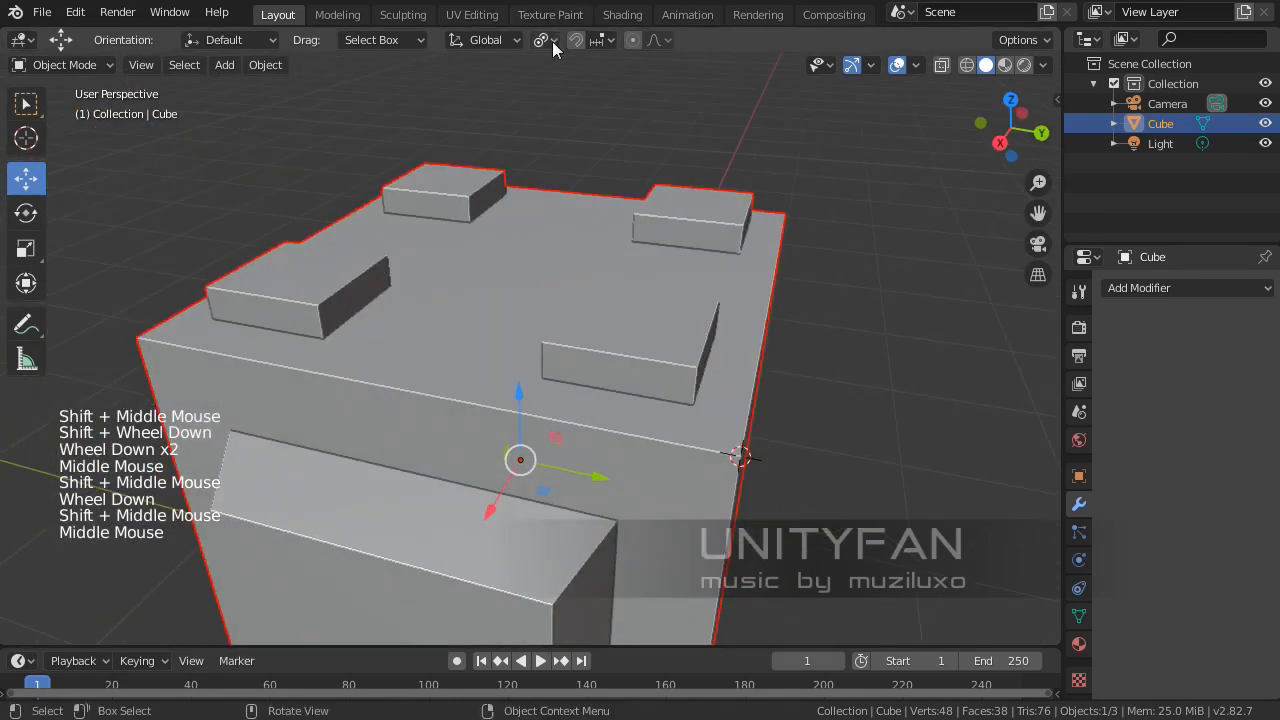
# Step: Set the transform pivot point to 3D Cursor and switch the cube to Edit Mode
pyautogui.click(552, 41)
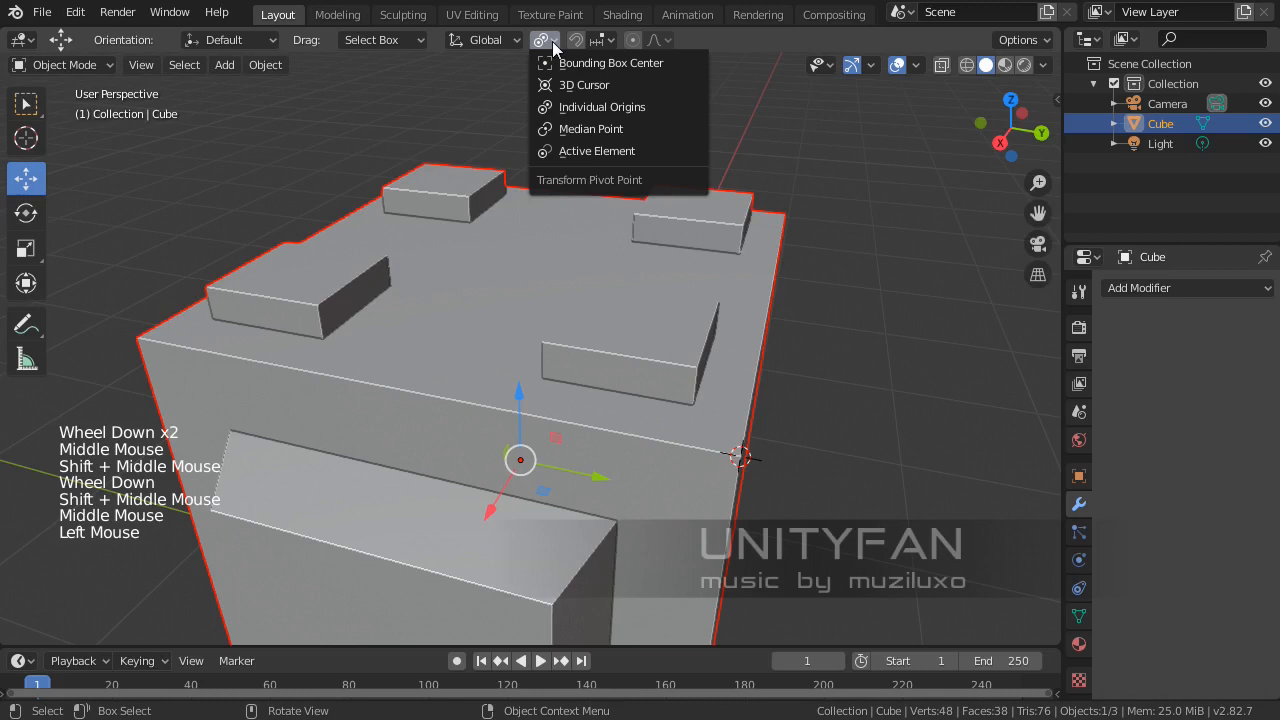
pyautogui.click(584, 85)
pyautogui.press('Tab')
# Step: Select one face on each of the four pads, using the top faces of three and a side face of the fourth
pyautogui.click(645, 327)
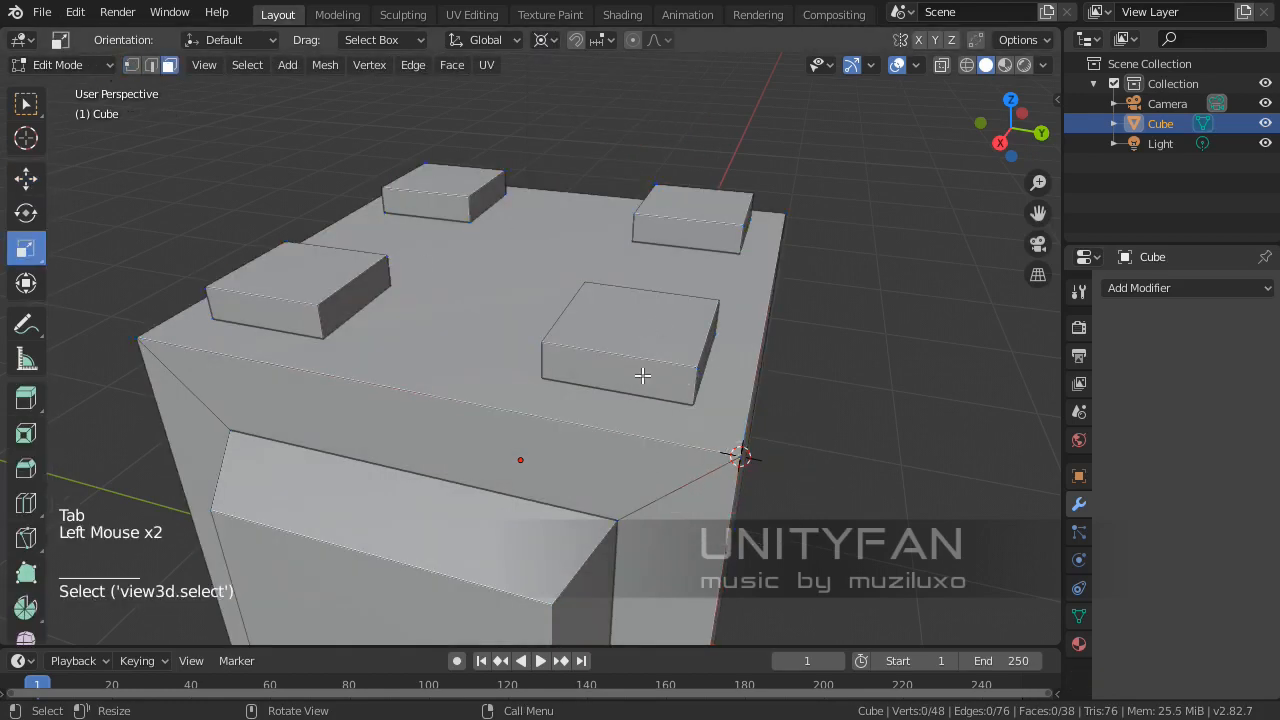
pyautogui.click(630, 325)
pyautogui.keyDown('shift'); pyautogui.click(528, 213); pyautogui.keyUp('shift')
pyautogui.keyDown('shift'); pyautogui.click(291, 268); pyautogui.keyUp('shift')
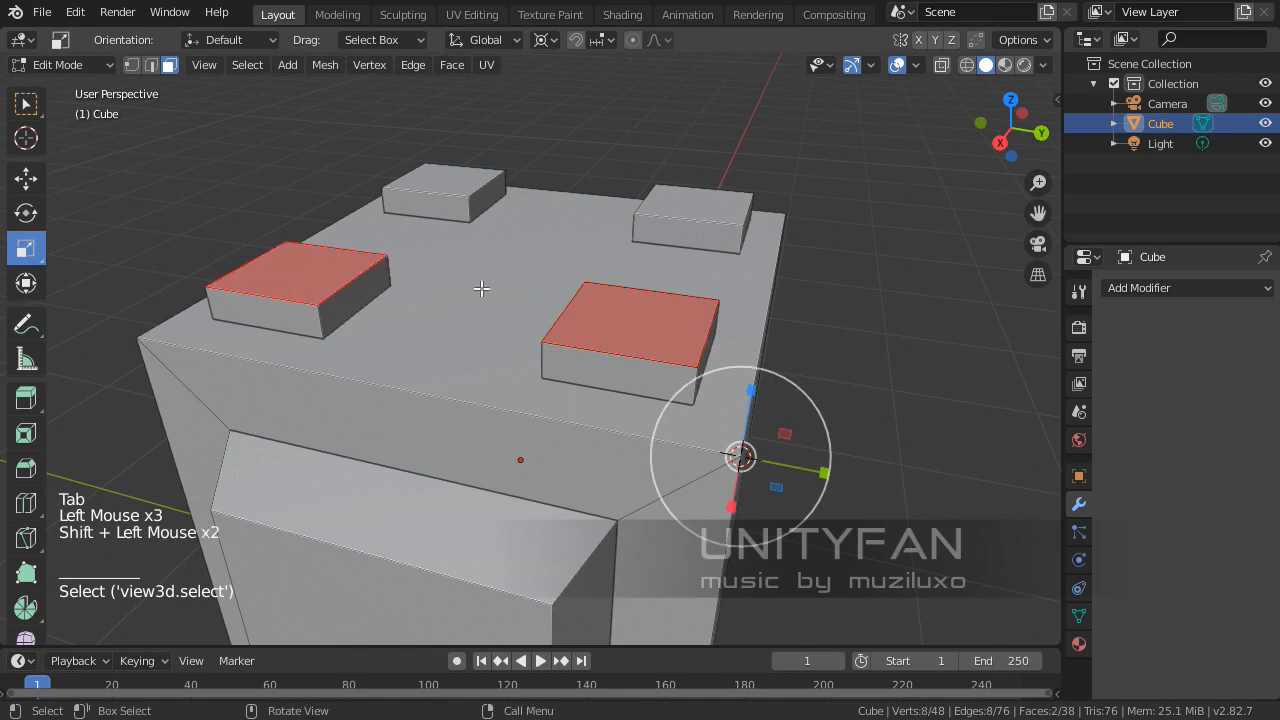
pyautogui.keyDown('shift'); pyautogui.moveTo(500, 200); pyautogui.dragTo(463, 206, button='middle'); pyautogui.keyUp('shift')
pyautogui.keyDown('shift'); pyautogui.click(440, 192); pyautogui.keyUp('shift')
pyautogui.keyDown('shift'); pyautogui.click(649, 232); pyautogui.keyUp('shift')
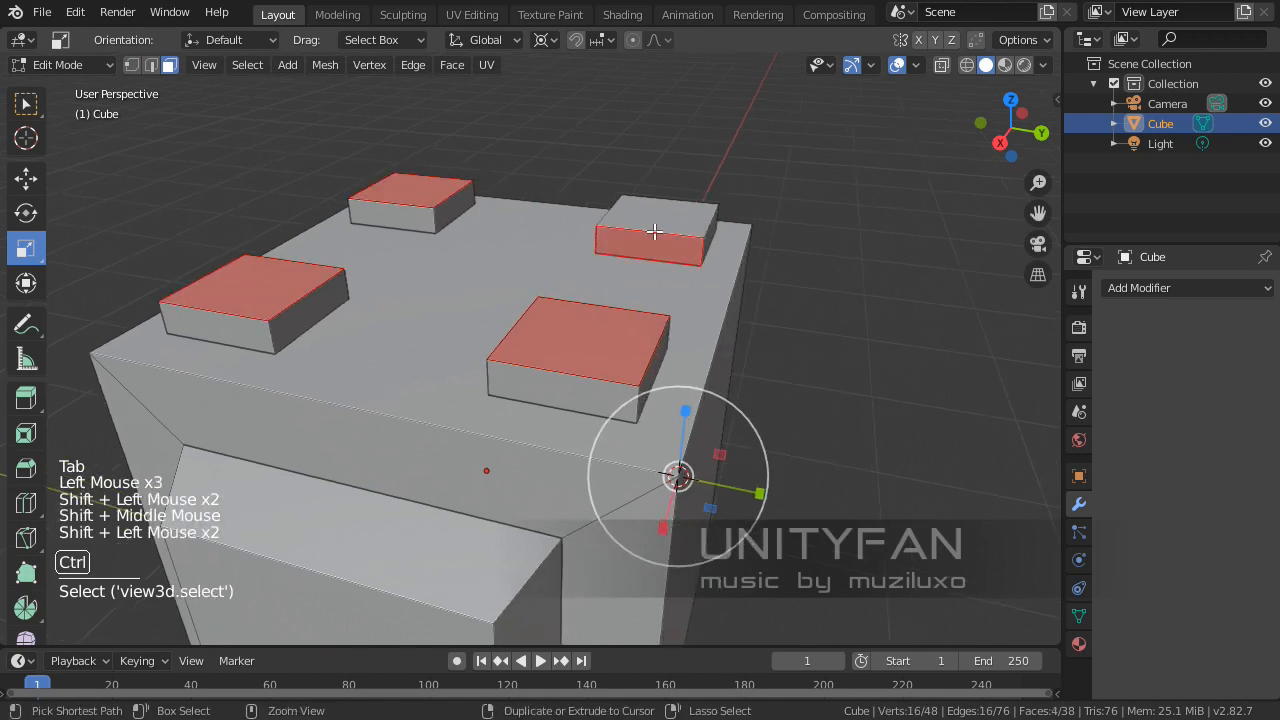
# Step: Grow the face selection with Select More until all four pads are completely selected
pyautogui.press('ctrl+KP_Add')
pyautogui.press('ctrl+KP_Add')
pyautogui.press('ctrl+KP_Add')
pyautogui.press('ctrl+KP_Add')
pyautogui.moveTo(654, 229); pyautogui.dragTo(678, 355, button='middle')
pyautogui.scroll(-2, 514, 286)
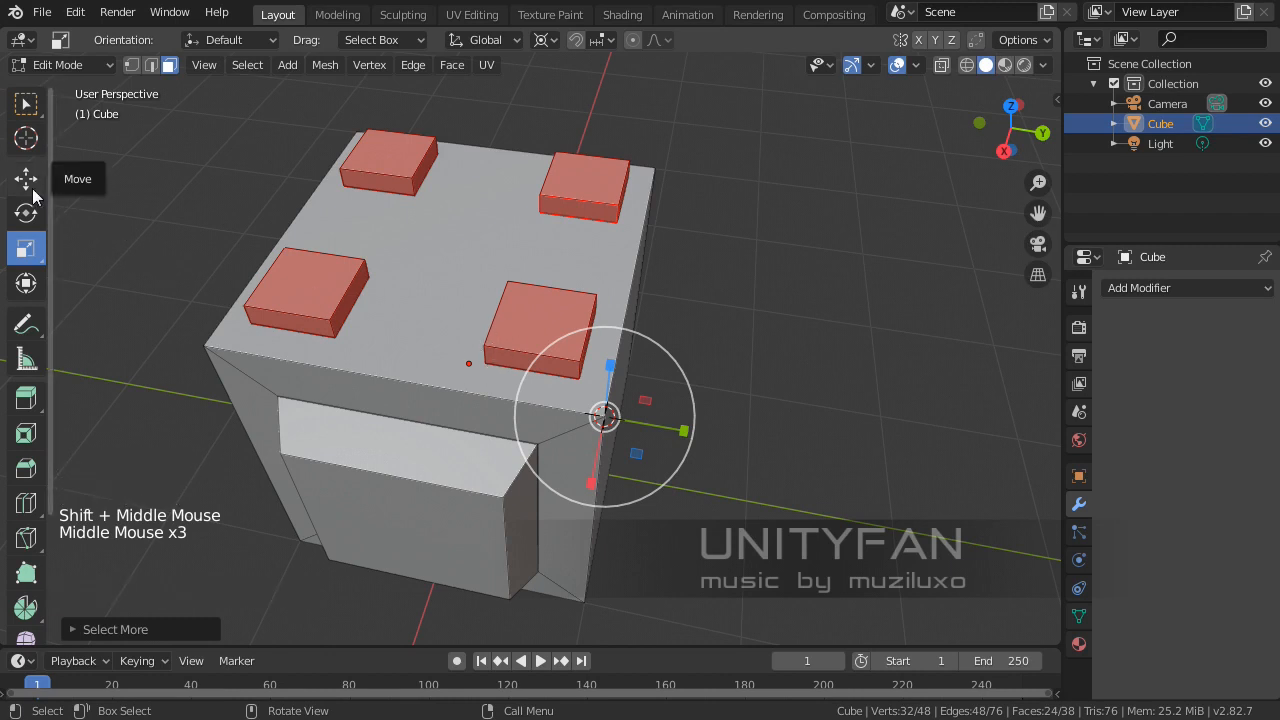
# Step: Try moving the four selected pads and scaling them up about the 3D cursor, cancelling both transforms
pyautogui.press('g')
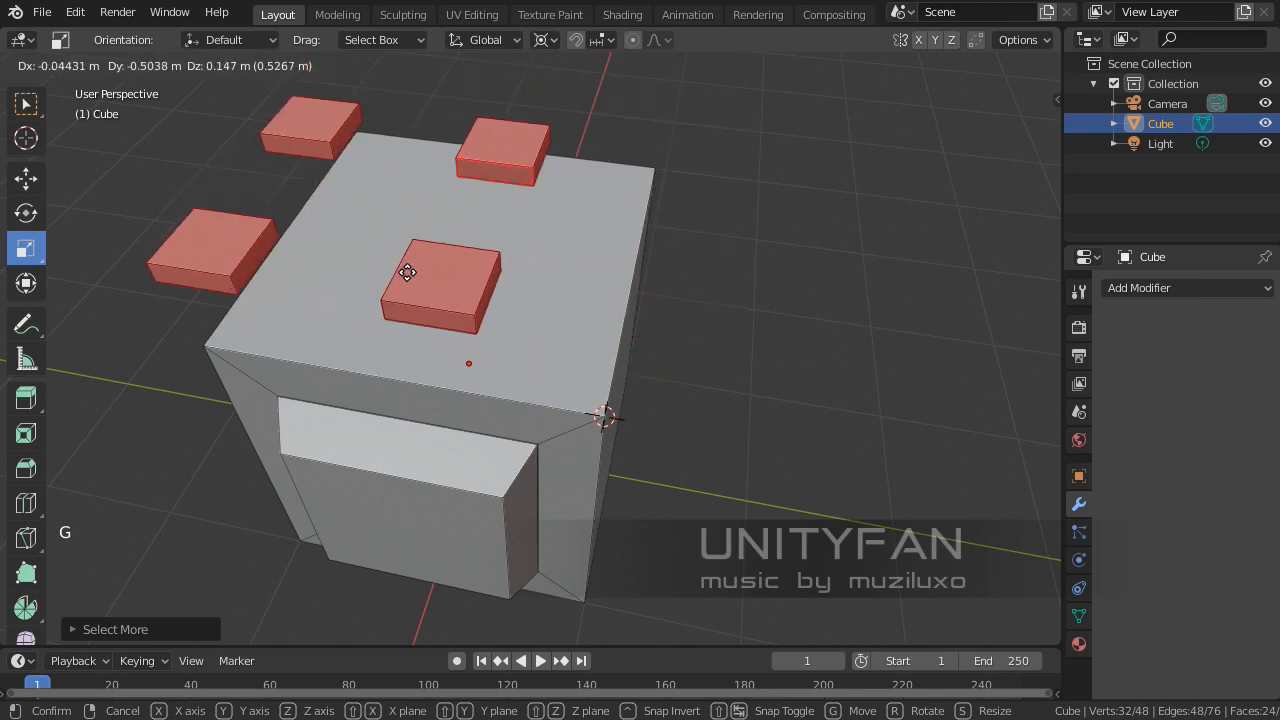
pyautogui.rightClick(462, 285)
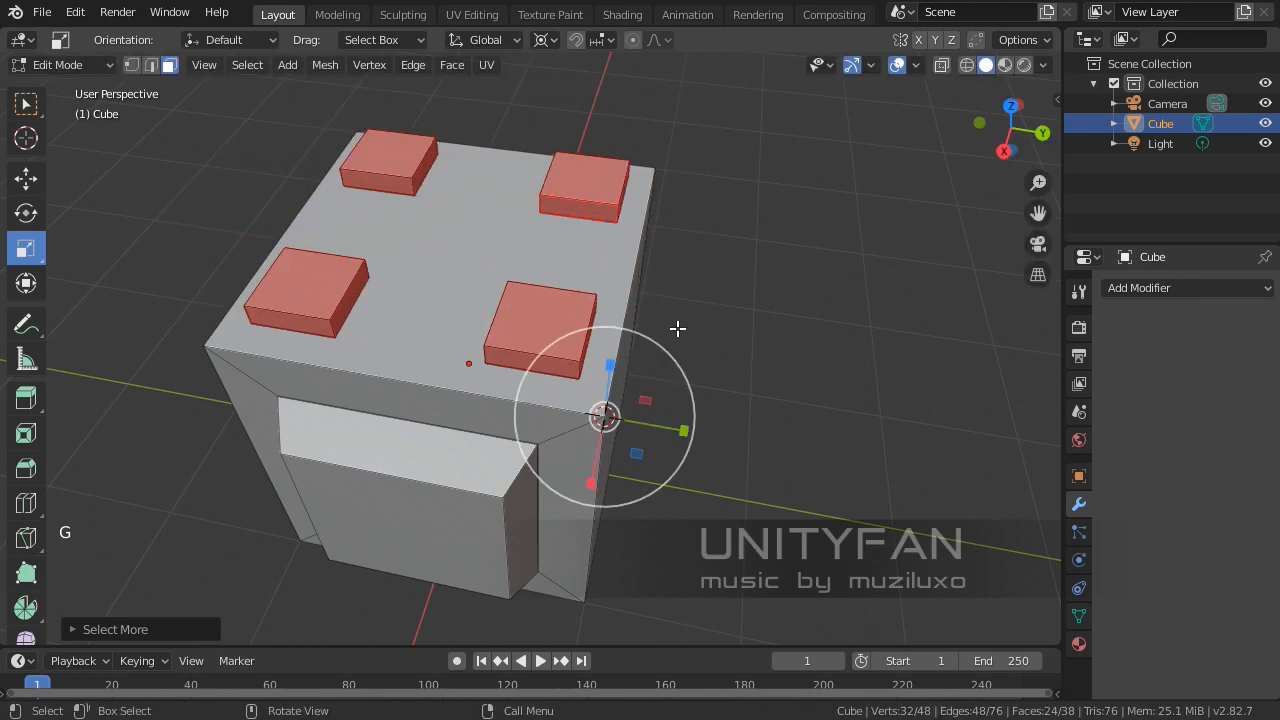
pyautogui.moveTo(777, 382); pyautogui.dragTo(686, 363, button='middle')
pyautogui.press('s')
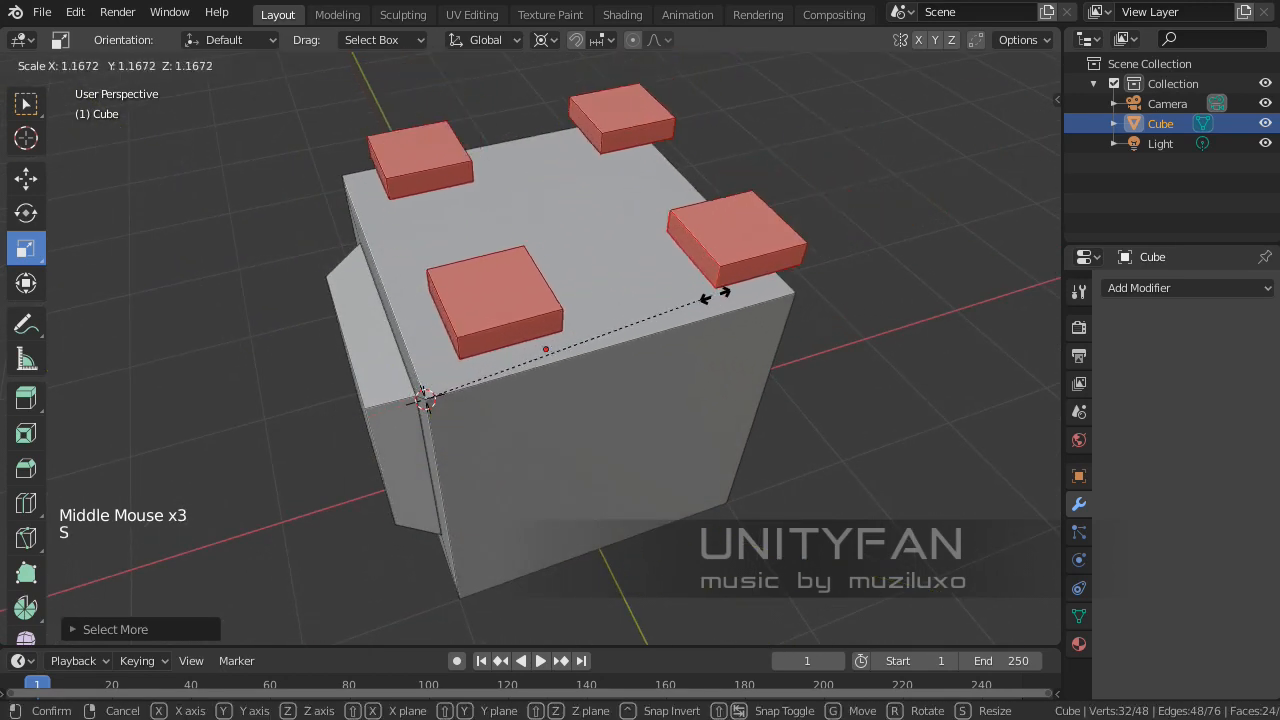
pyautogui.click(680, 288)
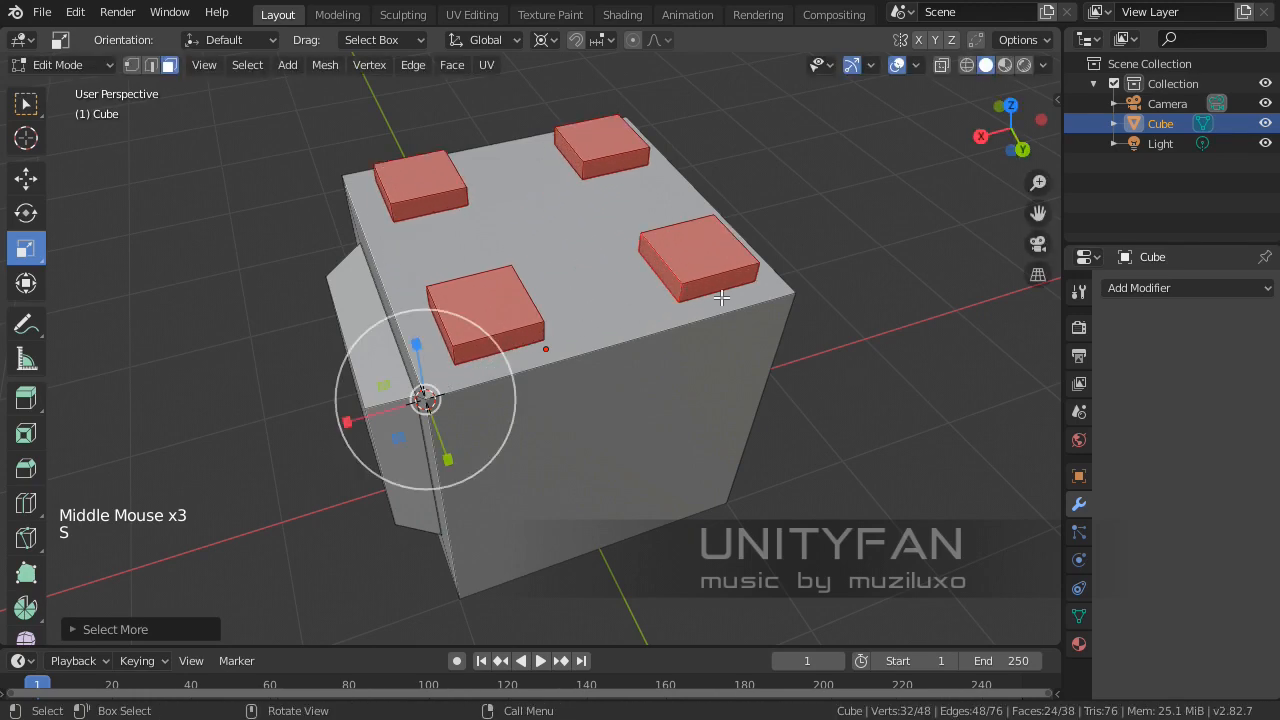
# Step: Try scaling the four pads about the 3D cursor twice more from another viewing angle, cancelling each attempt
pyautogui.moveTo(680, 288); pyautogui.dragTo(740, 367, button='middle')
pyautogui.scroll(1, 657, 303)
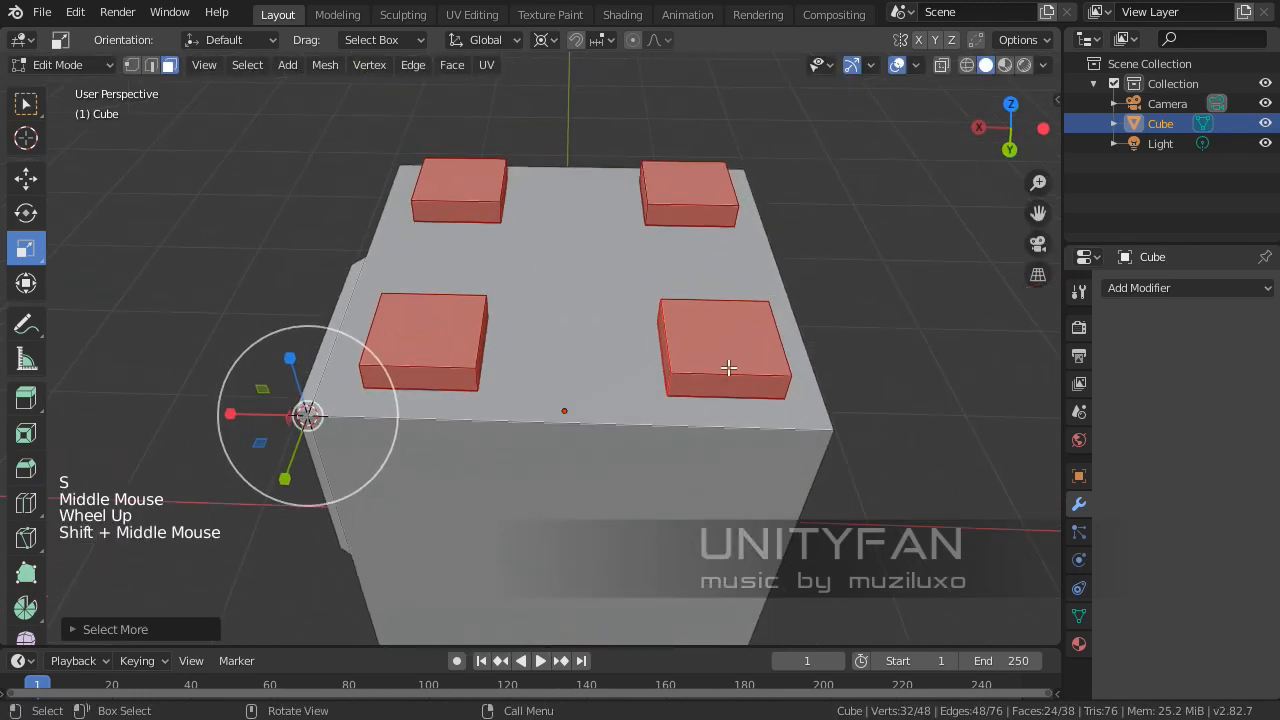
pyautogui.scroll(-1, 747, 374)
pyautogui.press('s')
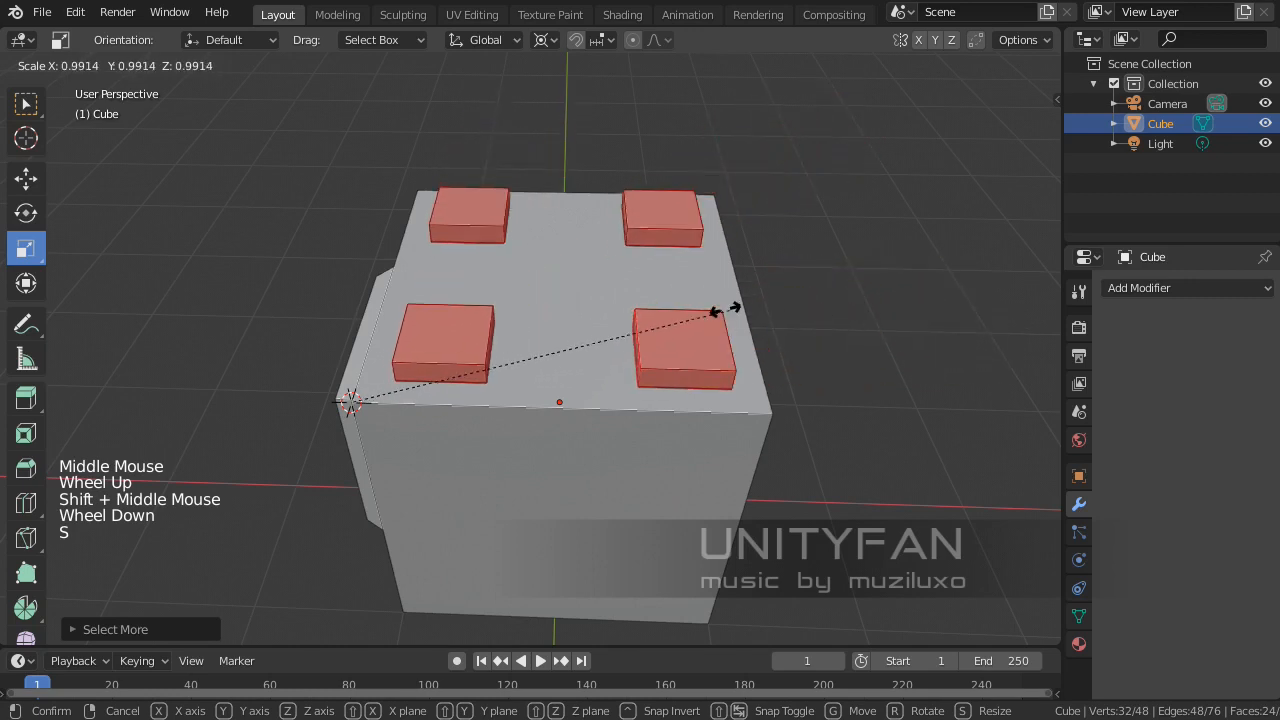
pyautogui.click(680, 298)
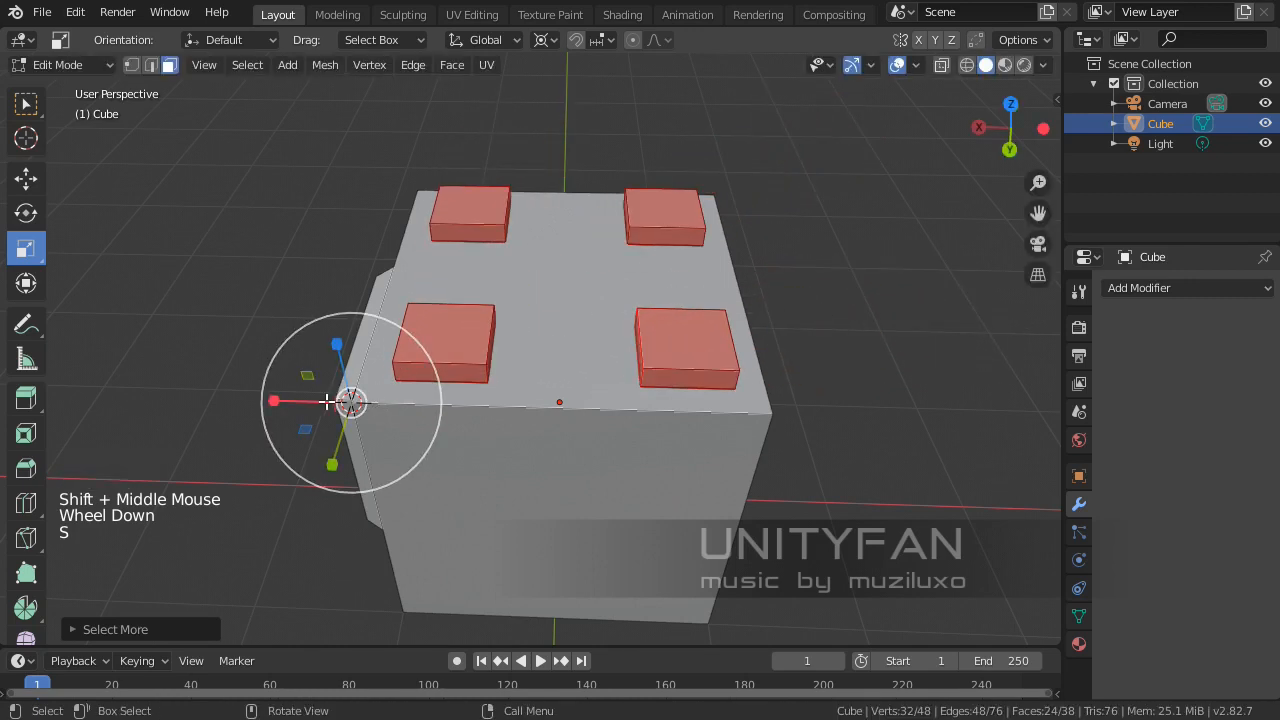
pyautogui.scroll(2, 316, 398)
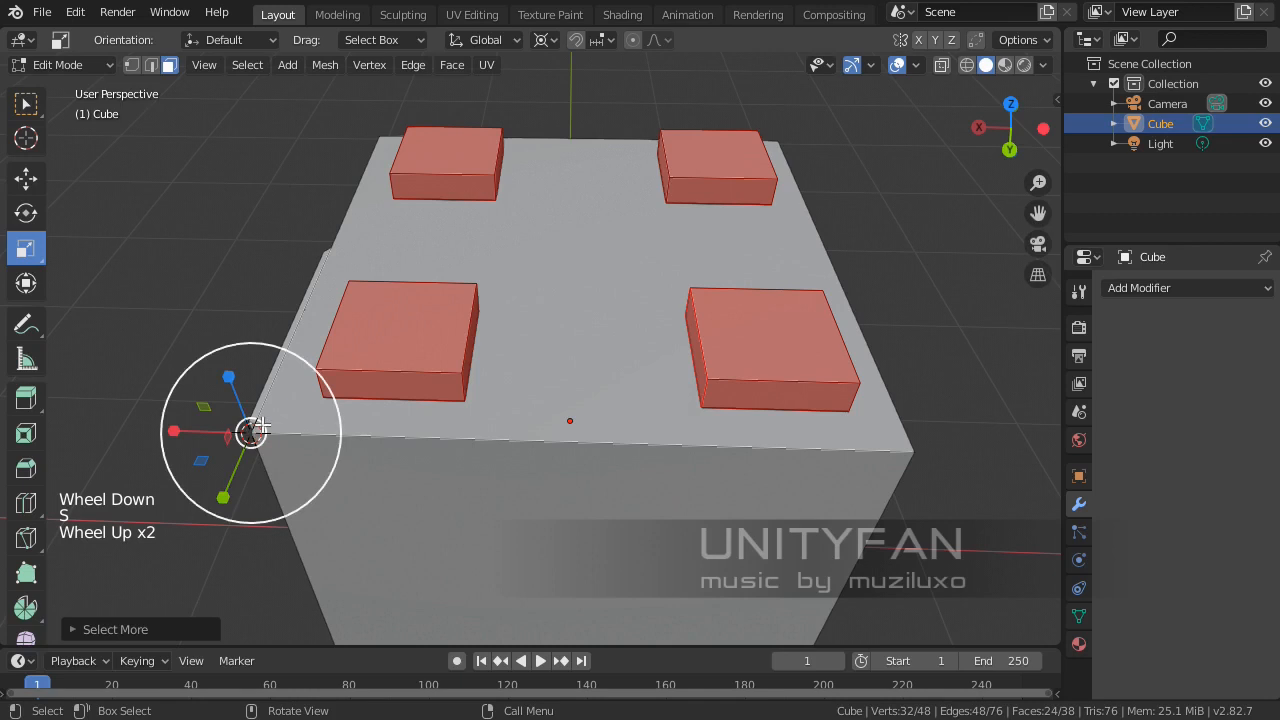
pyautogui.press('s')
pyautogui.press('Escape')
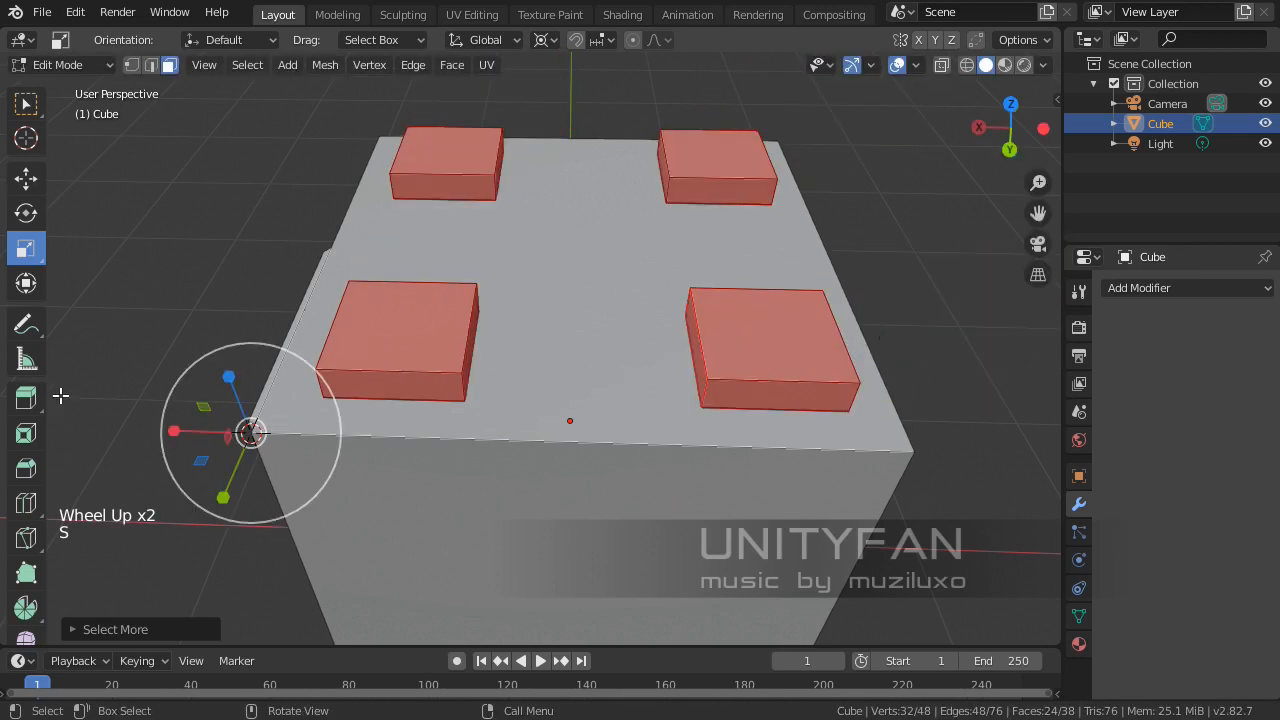
# Step: Try rotating the four pads about the 3D cursor twice with the Rotate tool, undoing each rotation
pyautogui.click(26, 212)
pyautogui.moveTo(291, 484); pyautogui.dragTo(243, 434)
pyautogui.scroll(-3, 243, 434)
pyautogui.moveTo(243, 434); pyautogui.dragTo(519, 424, button='middle')
pyautogui.hotkey('ctrl', 'z')
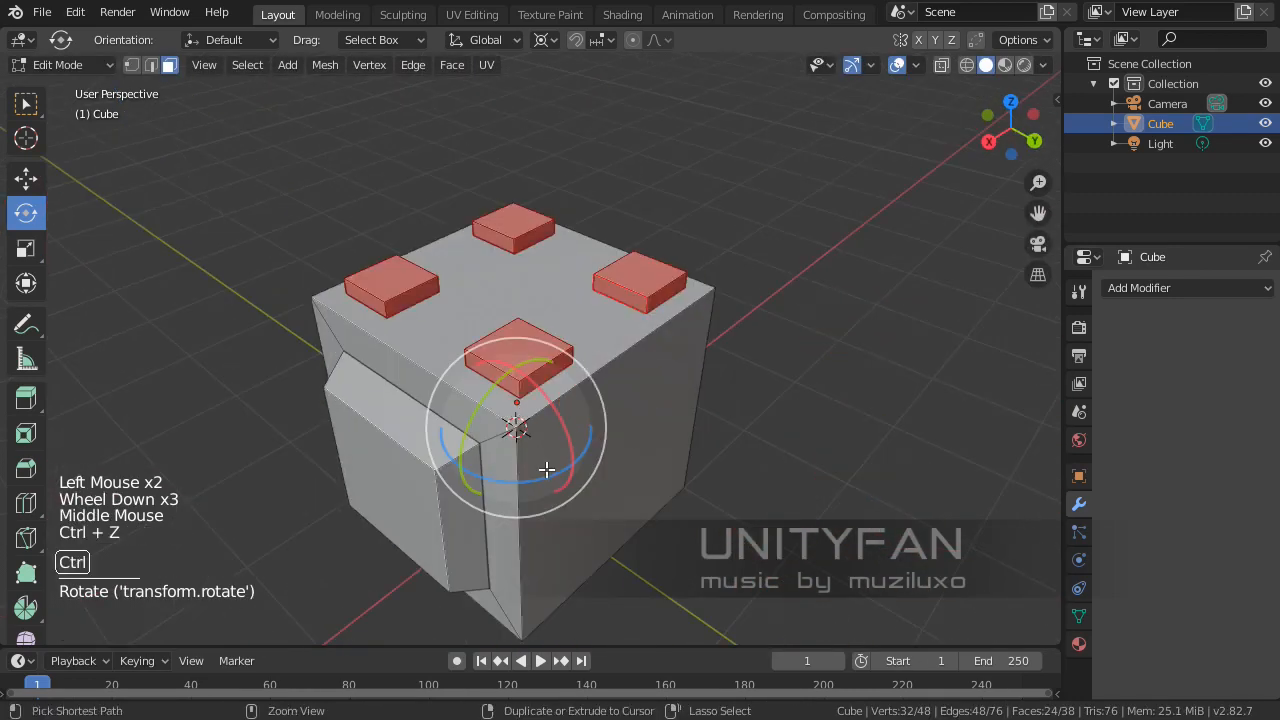
pyautogui.scroll(2, 491, 514)
pyautogui.moveTo(491, 514); pyautogui.dragTo(561, 479, button='middle')
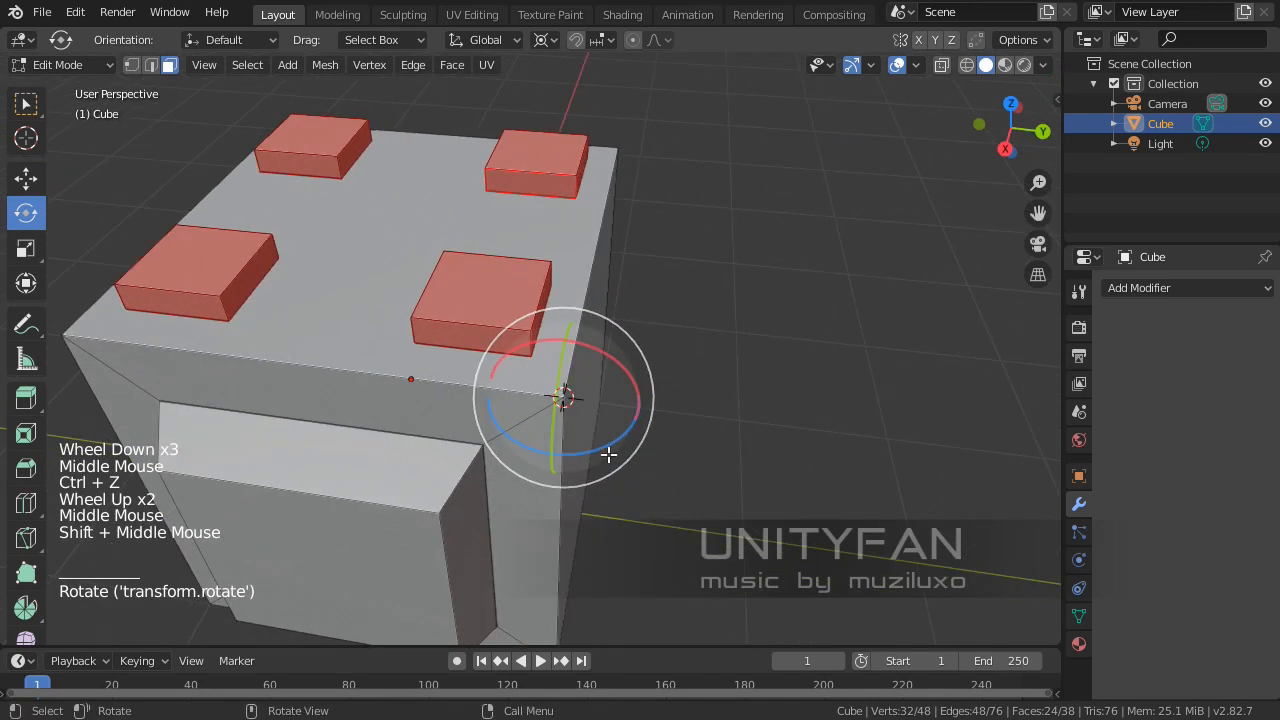
pyautogui.moveTo(609, 455); pyautogui.dragTo(571, 403)
pyautogui.hotkey('ctrl', 'z')
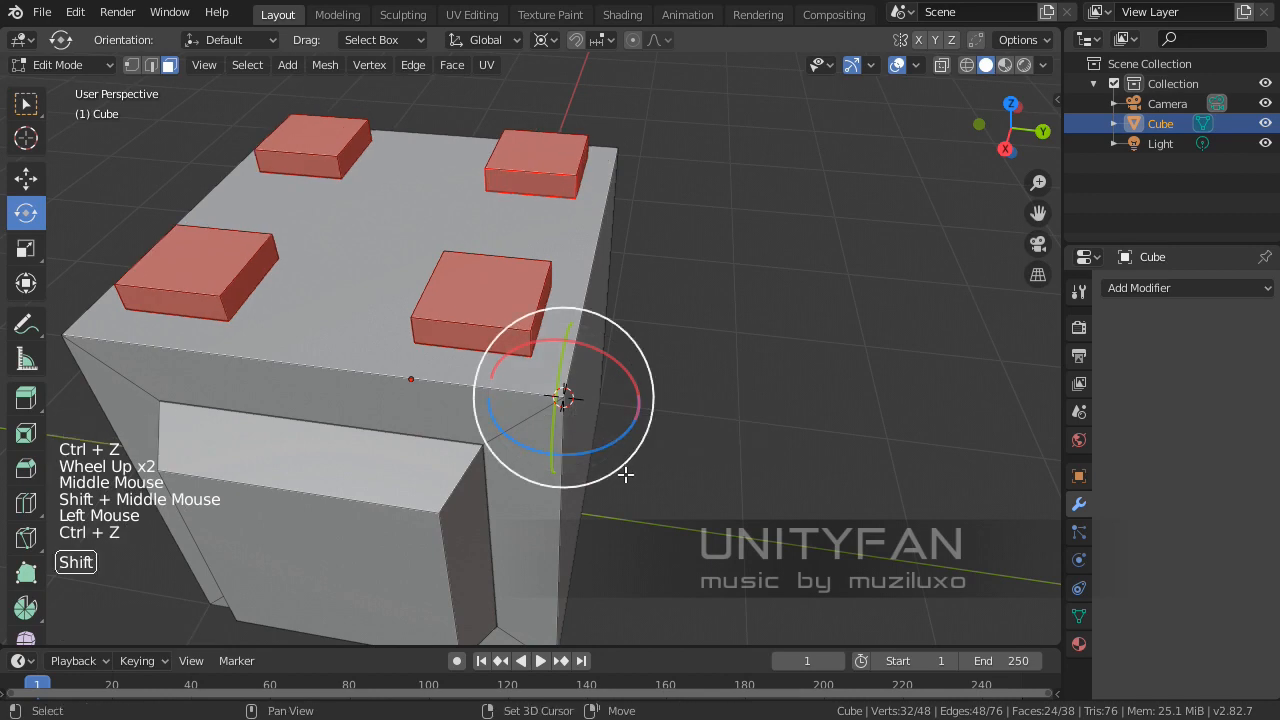
# Step: Select the entire mesh, try rotating it about the 3D cursor at the cube's corner, and undo the rotations
pyautogui.keyDown('shift'); pyautogui.moveTo(623, 474); pyautogui.dragTo(403, 297, button='middle'); pyautogui.keyUp('shift')
pyautogui.scroll(-2, 654, 331)
pyautogui.scroll(1, 593, 343)
pyautogui.scroll(1, 594, 343)
pyautogui.scroll(-1, 594, 343)
pyautogui.click(403, 300)
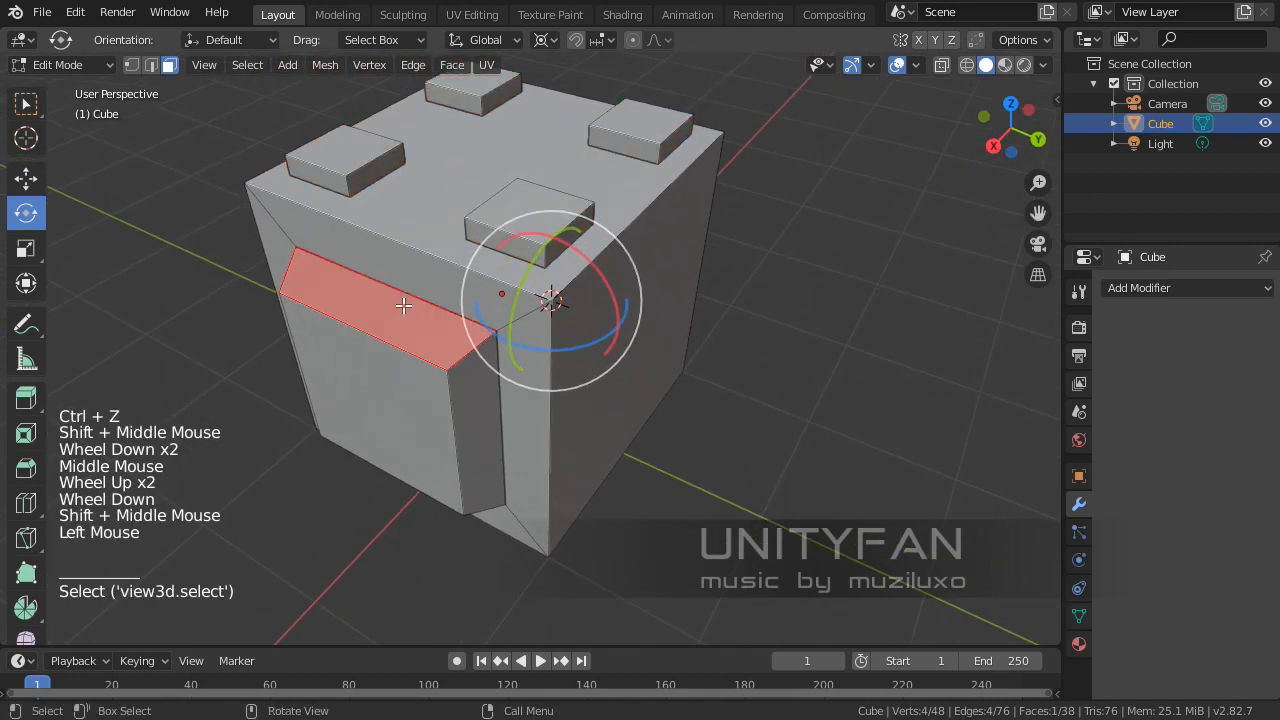
pyautogui.moveTo(425, 341); pyautogui.dragTo(543, 337, button='middle')
pyautogui.press('a')
pyautogui.moveTo(643, 346); pyautogui.dragTo(566, 303)
pyautogui.hotkey('ctrl', 'z')
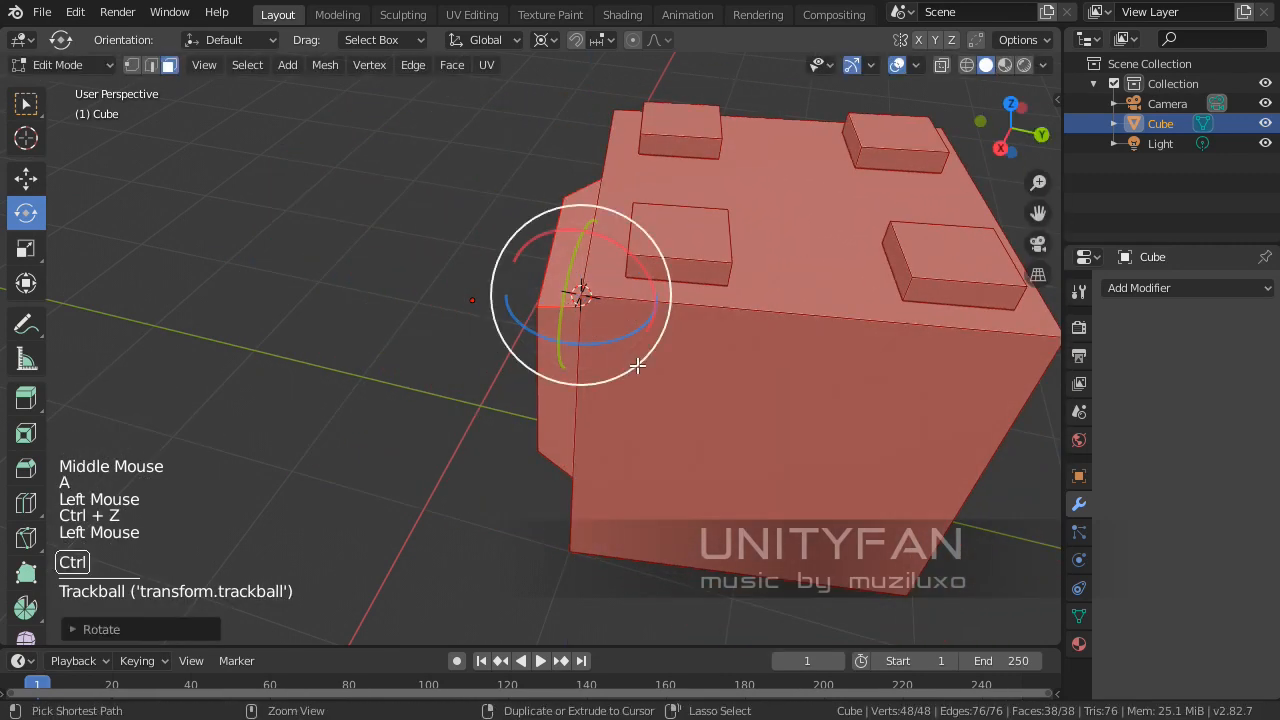
pyautogui.hotkey('ctrl', 'z')
# Step: Switch to Object Mode, then deselect and reselect the cube
pyautogui.moveTo(607, 369); pyautogui.dragTo(566, 372, button='middle')
pyautogui.press('Tab')
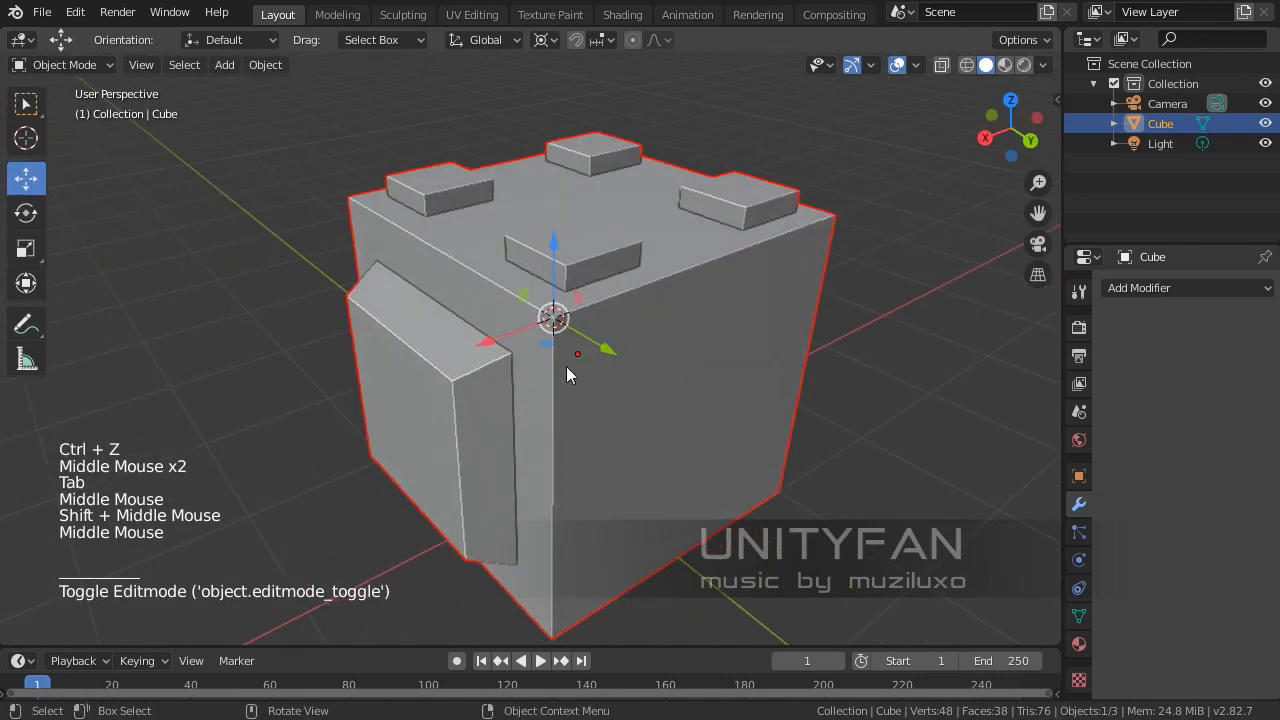
pyautogui.click(70, 67)
pyautogui.click(305, 214)
pyautogui.keyDown('shift'); pyautogui.moveTo(547, 332); pyautogui.dragTo(511, 321, button='middle'); pyautogui.keyUp('shift')
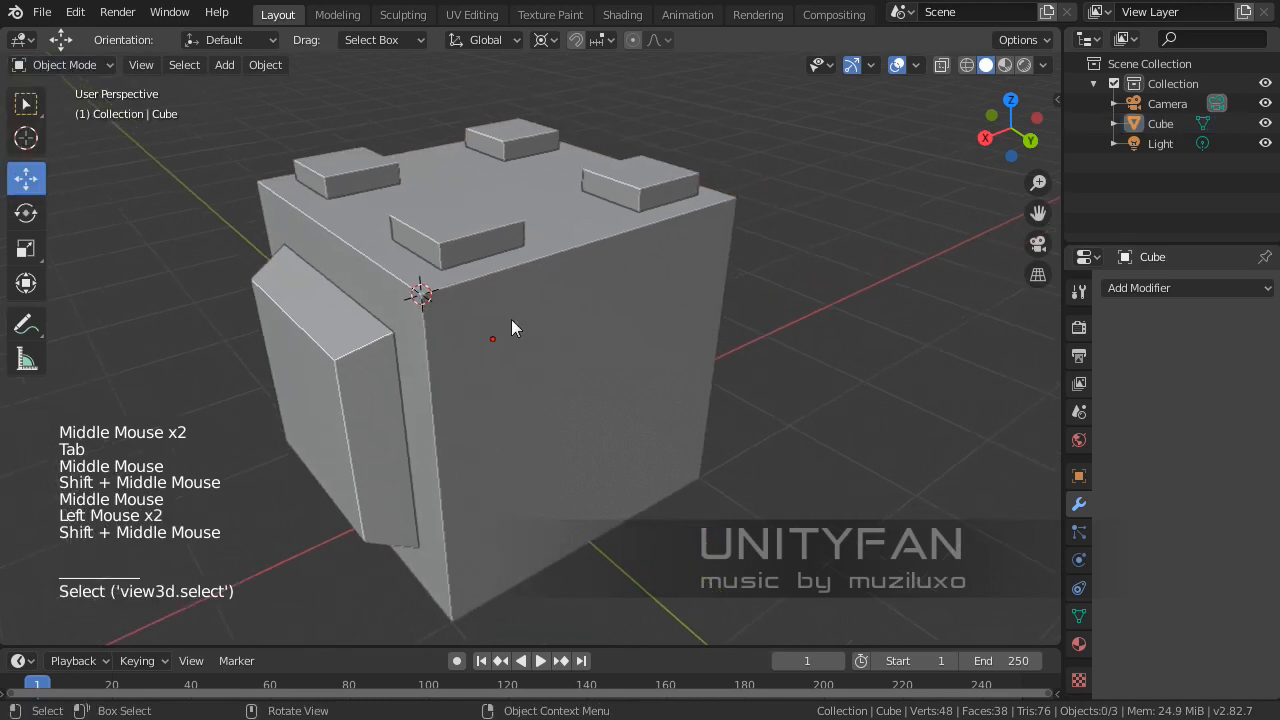
pyautogui.click(586, 336)
pyautogui.moveTo(586, 336); pyautogui.dragTo(860, 250, button='middle')
pyautogui.scroll(-2, 497, 313)
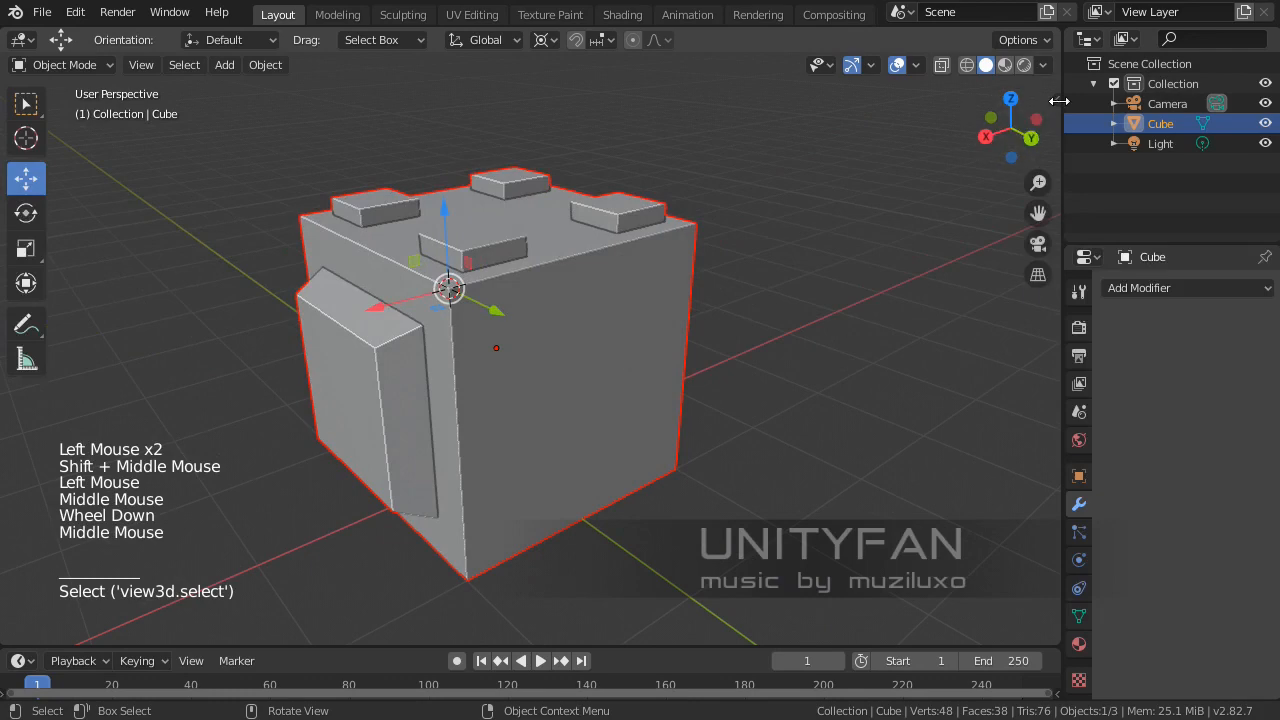
# Step: Show the cube's Transform properties and examine its location, origin and the gizmo at the 3D cursor from several sides
pyautogui.click(1059, 101)
pyautogui.click(1049, 101)
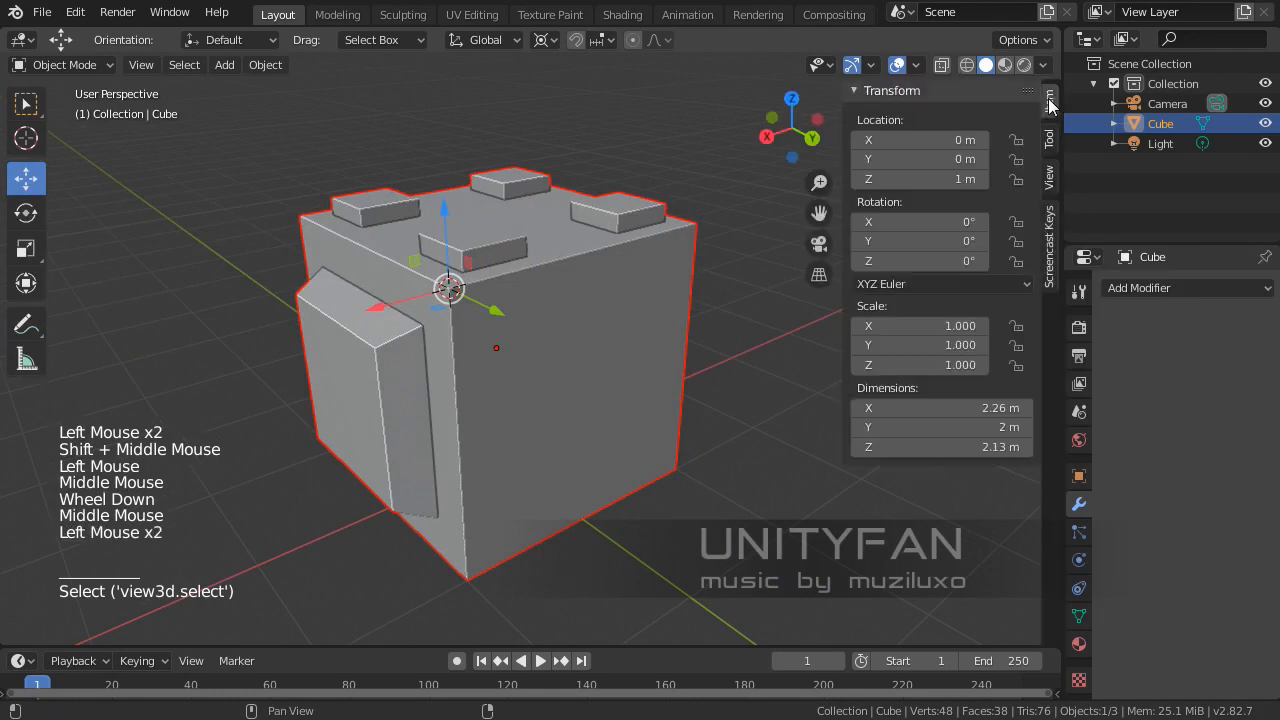
pyautogui.moveTo(650, 280); pyautogui.dragTo(491, 254, button='middle')
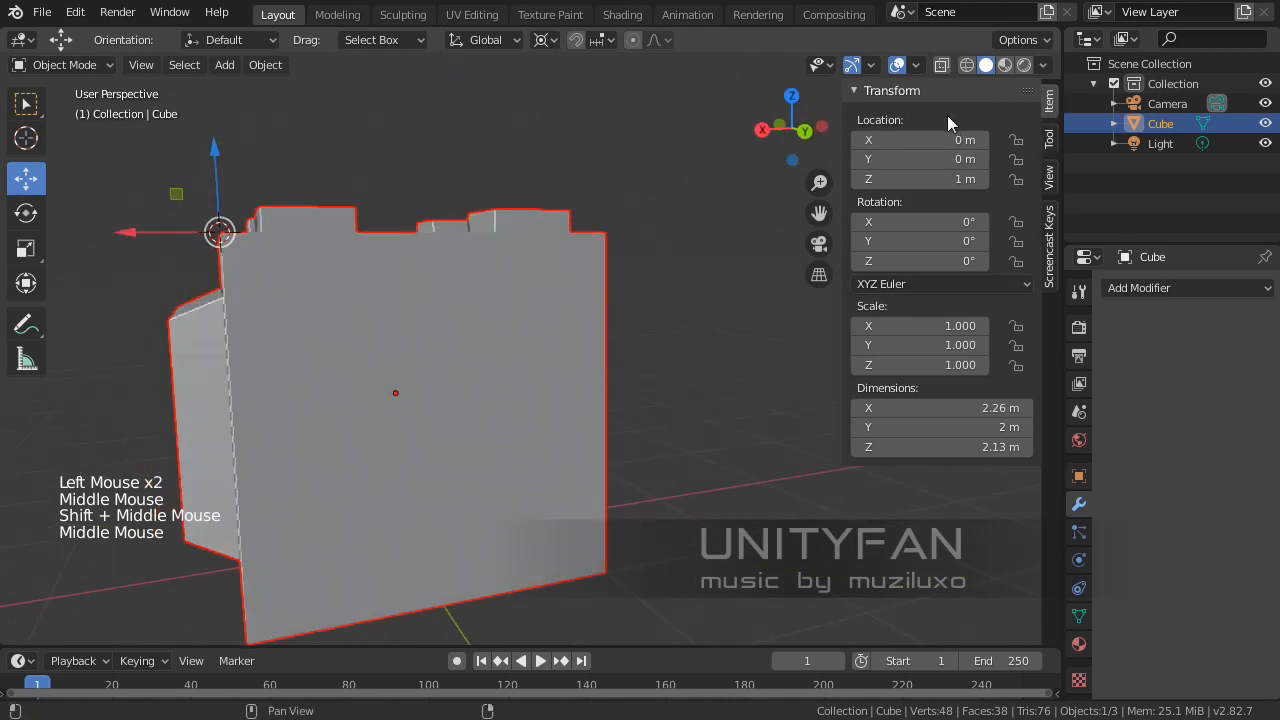
pyautogui.moveTo(420, 262); pyautogui.dragTo(539, 307, button='middle')
pyautogui.scroll(-1, 506, 300)
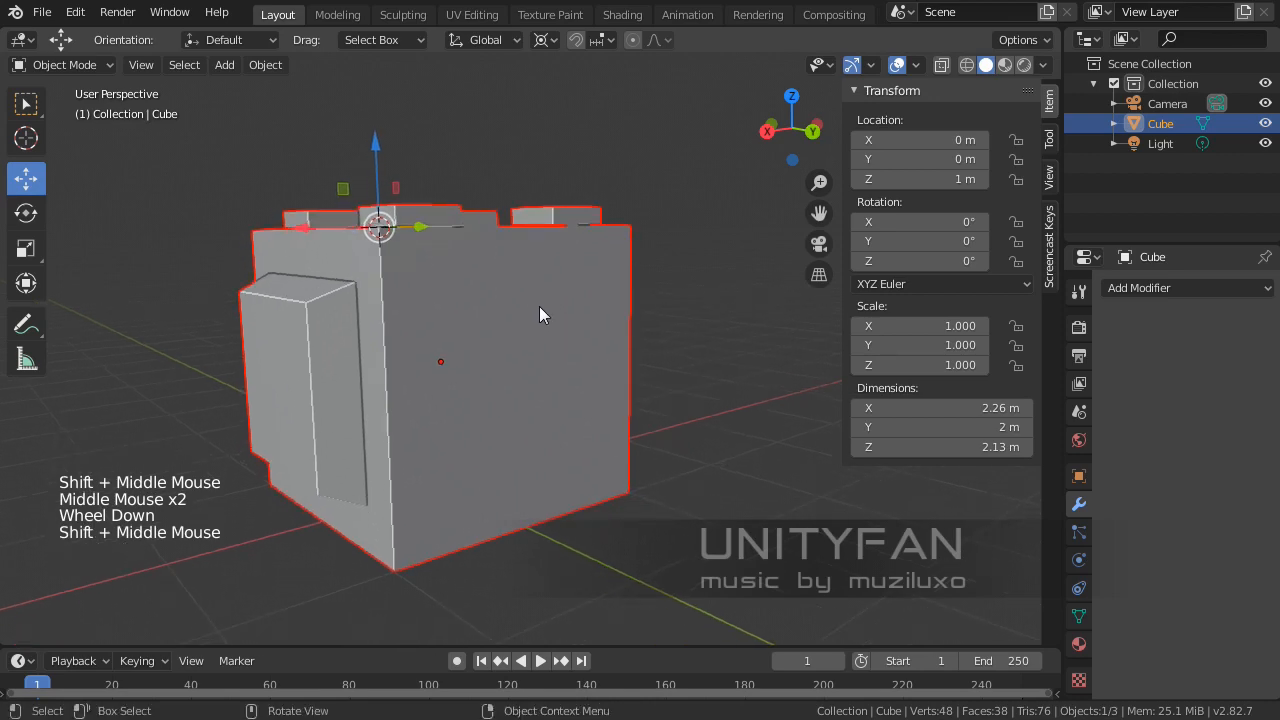
pyautogui.click(539, 306)
pyautogui.moveTo(697, 304); pyautogui.dragTo(585, 278, button='middle')
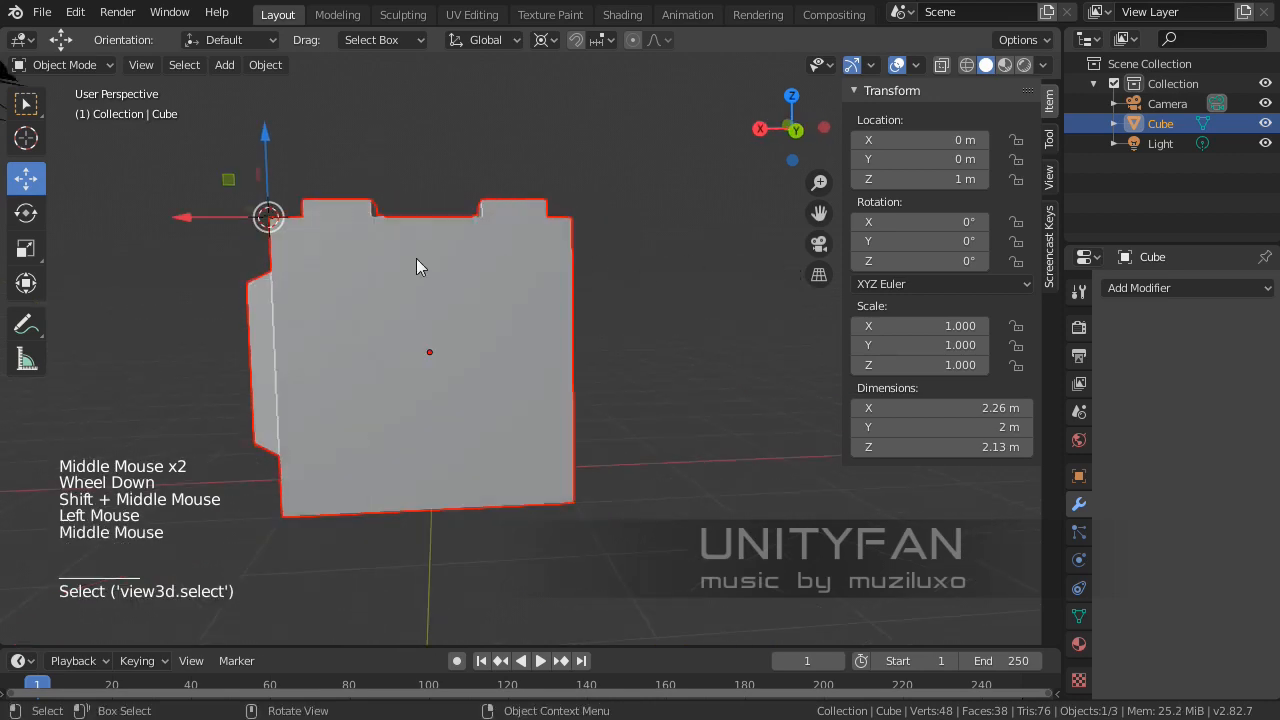
pyautogui.moveTo(408, 281); pyautogui.dragTo(486, 301, button='middle')
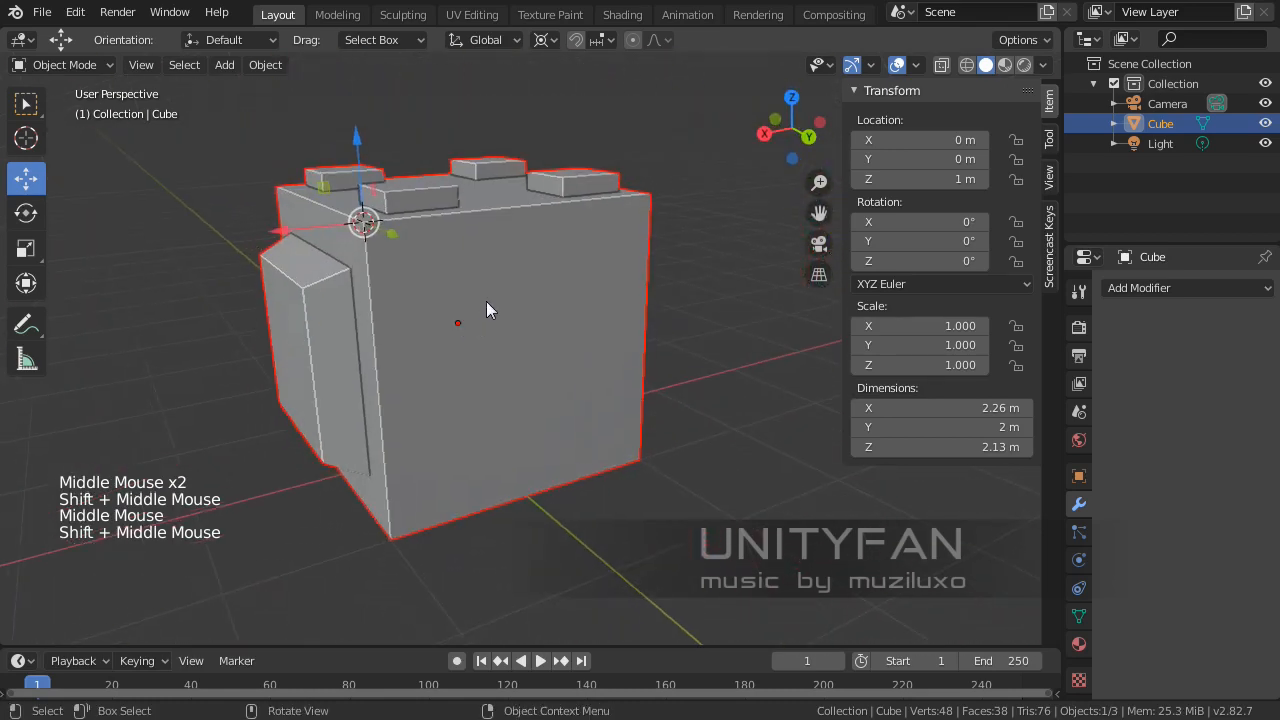
pyautogui.scroll(1, 386, 311)
pyautogui.moveTo(386, 311); pyautogui.dragTo(620, 470, button='middle')
pyautogui.scroll(2, 374, 292)
pyautogui.scroll(-3, 496, 335)
pyautogui.click(724, 561)
pyautogui.click(583, 350)
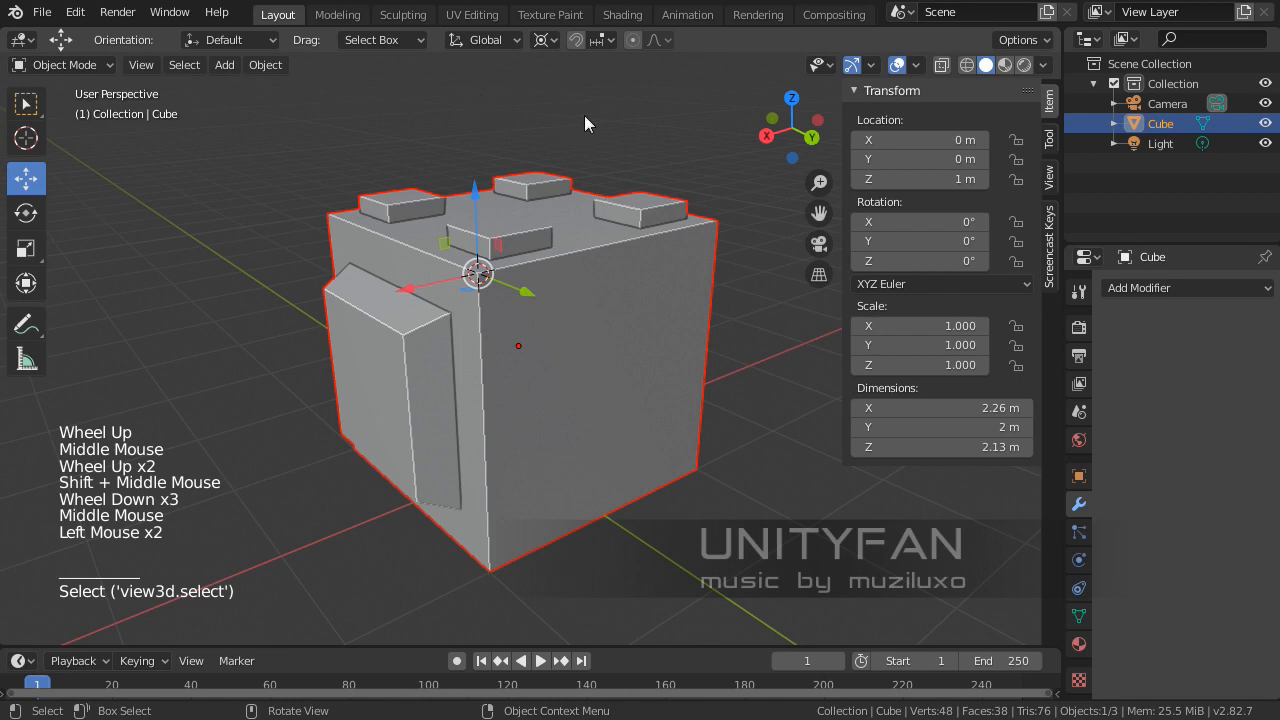
# Step: Set the transform pivot point to Median Point and reselect the cube to inspect the gizmo at its origin
pyautogui.click(544, 40)
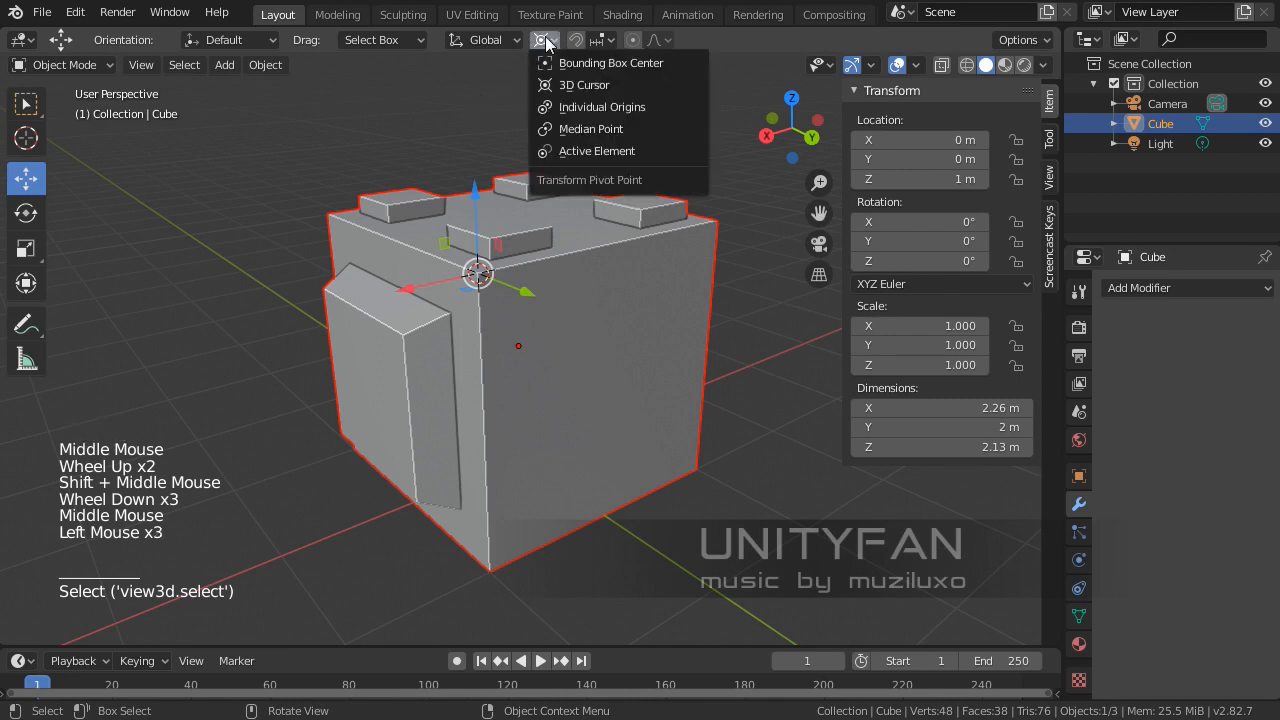
pyautogui.click(572, 127)
pyautogui.moveTo(614, 427); pyautogui.dragTo(540, 402, button='middle')
pyautogui.click(772, 512)
pyautogui.click(496, 363)
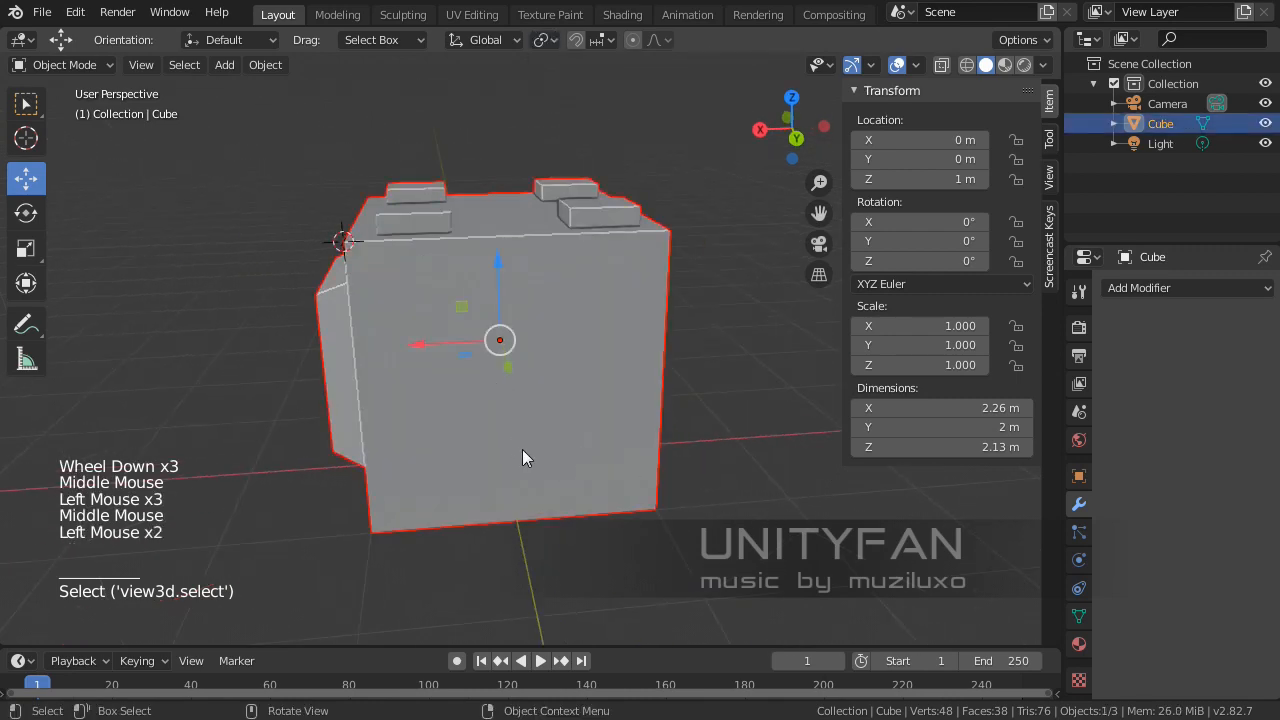
pyautogui.moveTo(523, 454); pyautogui.dragTo(573, 420, button='middle')
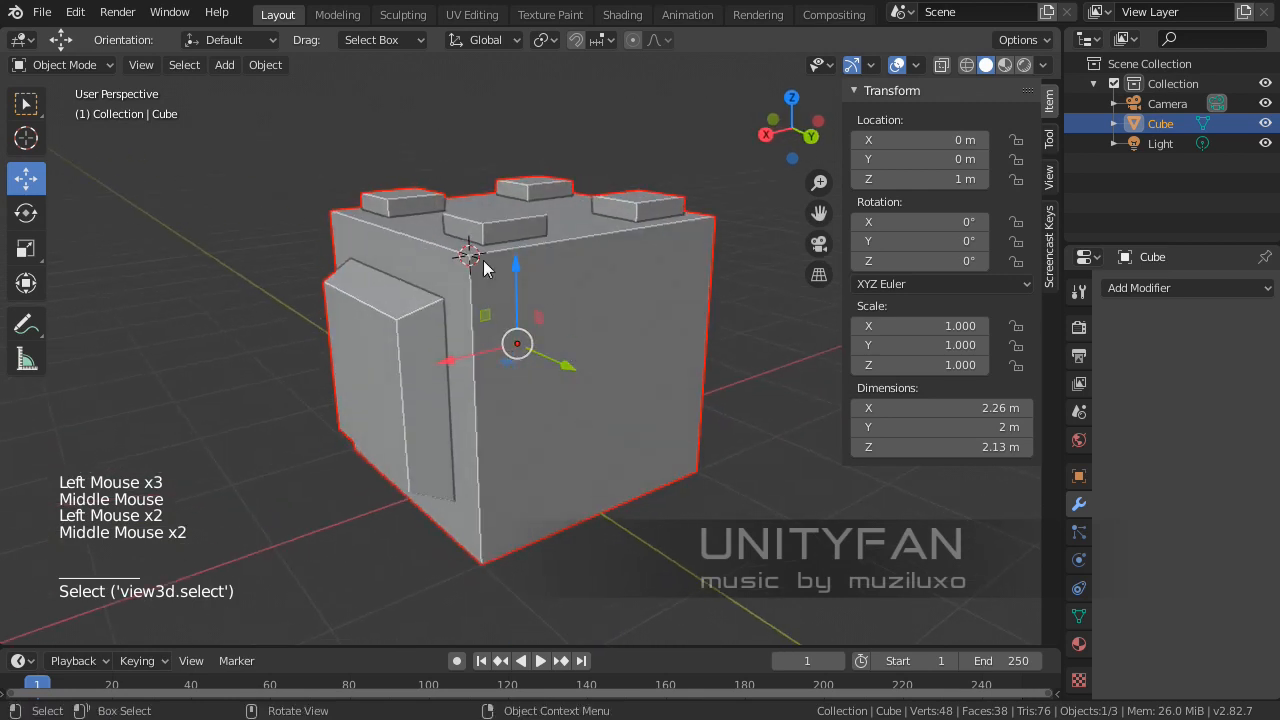
# Step: Try moving the whole cube freely in Object Mode, finishing at about X -1.43 m, Y -0.25 m, Z 2.26 m
pyautogui.moveTo(471, 327); pyautogui.dragTo(523, 381, button='middle')
pyautogui.scroll(1, 535, 388)
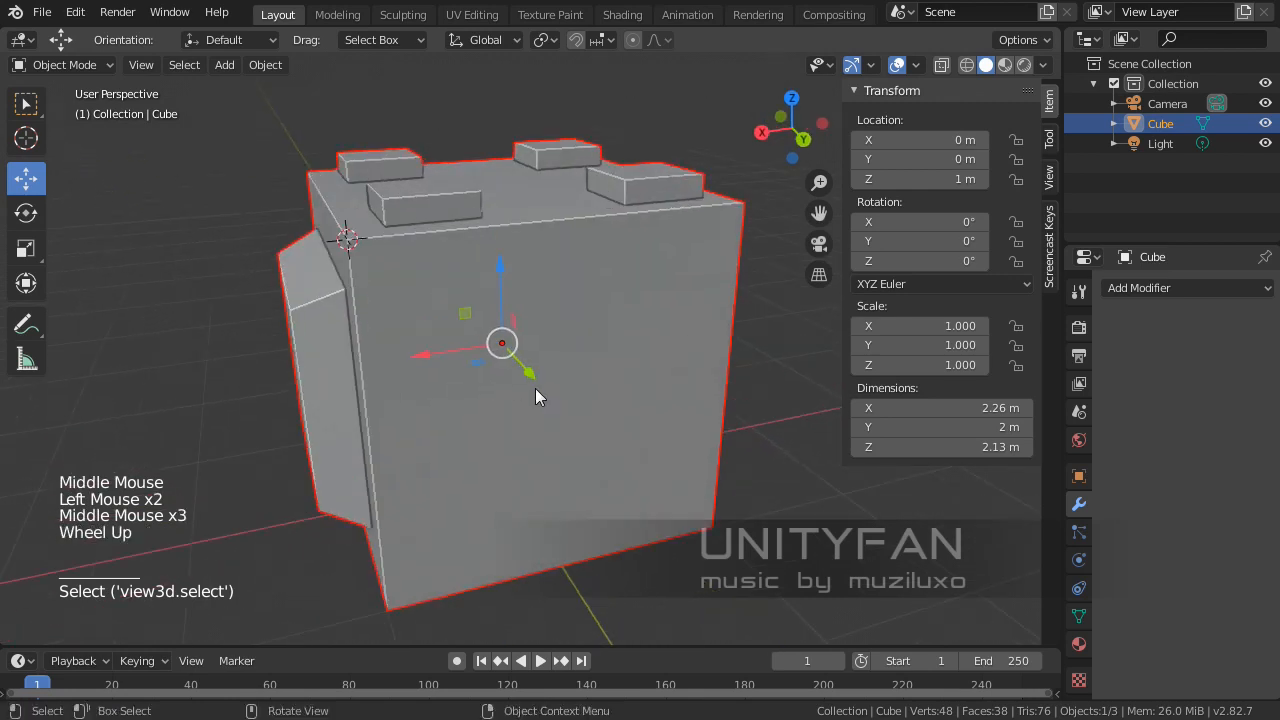
pyautogui.scroll(-1, 536, 391)
pyautogui.moveTo(618, 377); pyautogui.dragTo(497, 340, button='middle')
pyautogui.moveTo(497, 340); pyautogui.dragTo(602, 329)
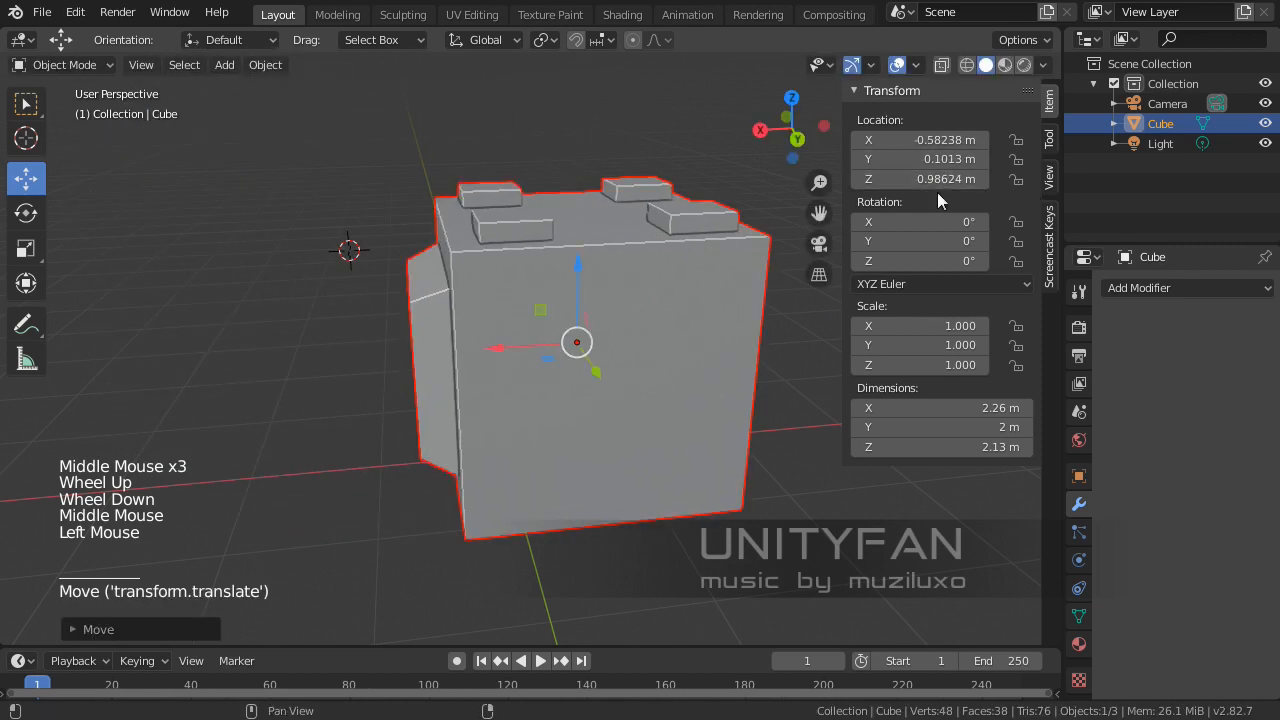
pyautogui.keyDown('shift'); pyautogui.moveTo(651, 327); pyautogui.dragTo(541, 332, button='middle'); pyautogui.keyUp('shift')
pyautogui.scroll(-2, 541, 332)
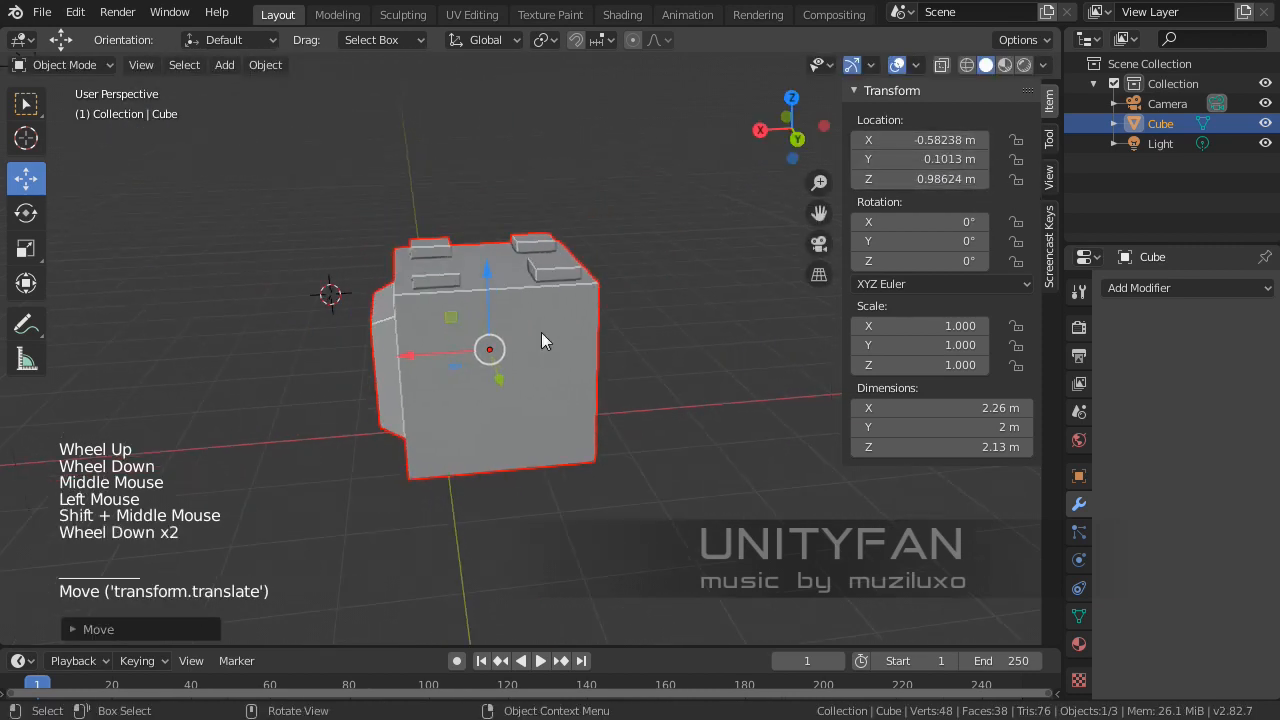
pyautogui.moveTo(483, 342); pyautogui.dragTo(560, 205)
# Step: Examine the moved cube, its origin and its location relative to the world axes from several sides
pyautogui.moveTo(560, 205); pyautogui.dragTo(484, 480, button='middle')
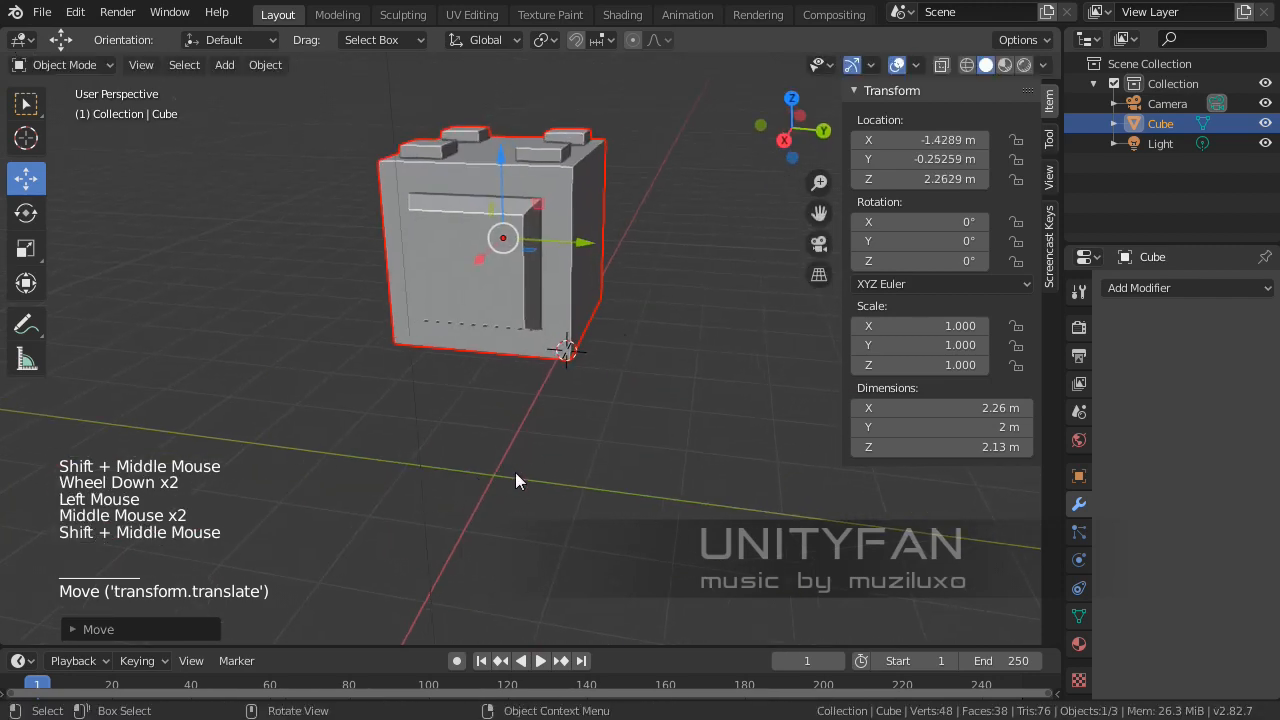
pyautogui.scroll(1, 515, 480)
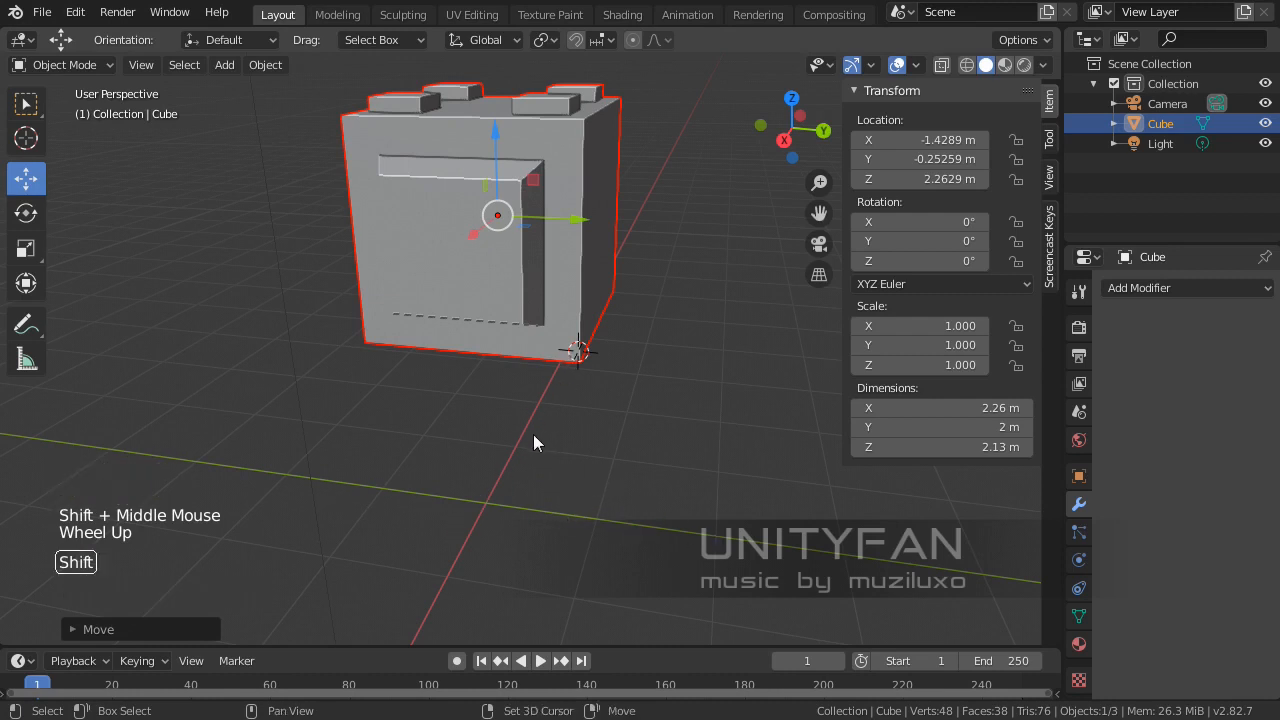
pyautogui.keyDown('shift'); pyautogui.moveTo(534, 437); pyautogui.dragTo(564, 374, button='middle'); pyautogui.keyUp('shift')
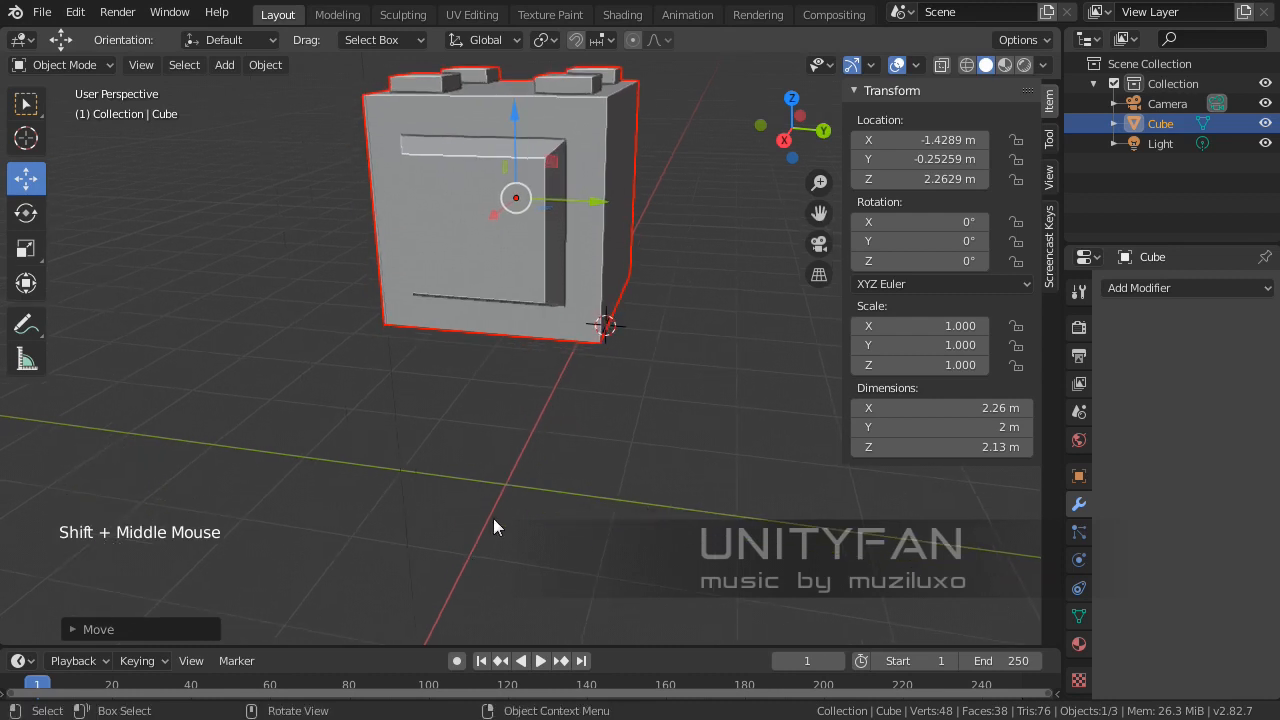
pyautogui.moveTo(493, 528); pyautogui.dragTo(491, 423, button='middle')
pyautogui.scroll(-3, 470, 451)
pyautogui.scroll(3, 464, 423)
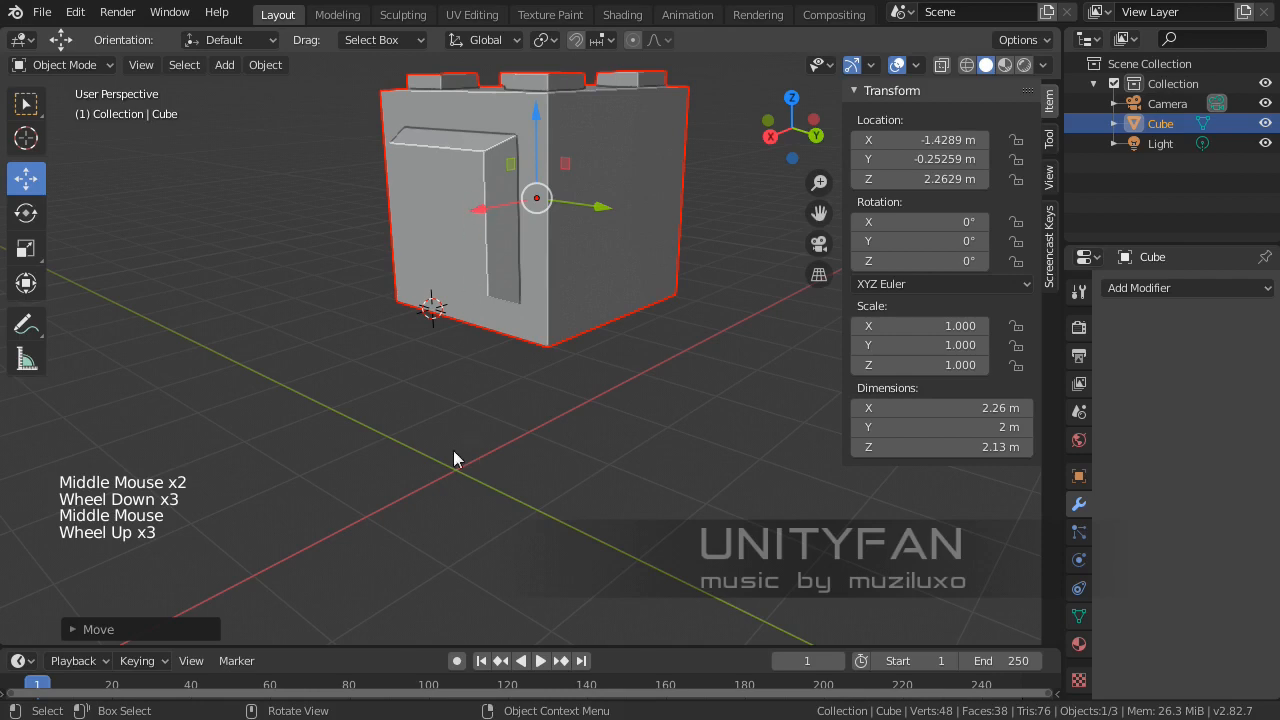
pyautogui.moveTo(428, 377); pyautogui.dragTo(466, 429, button='middle')
pyautogui.scroll(-1, 466, 429)
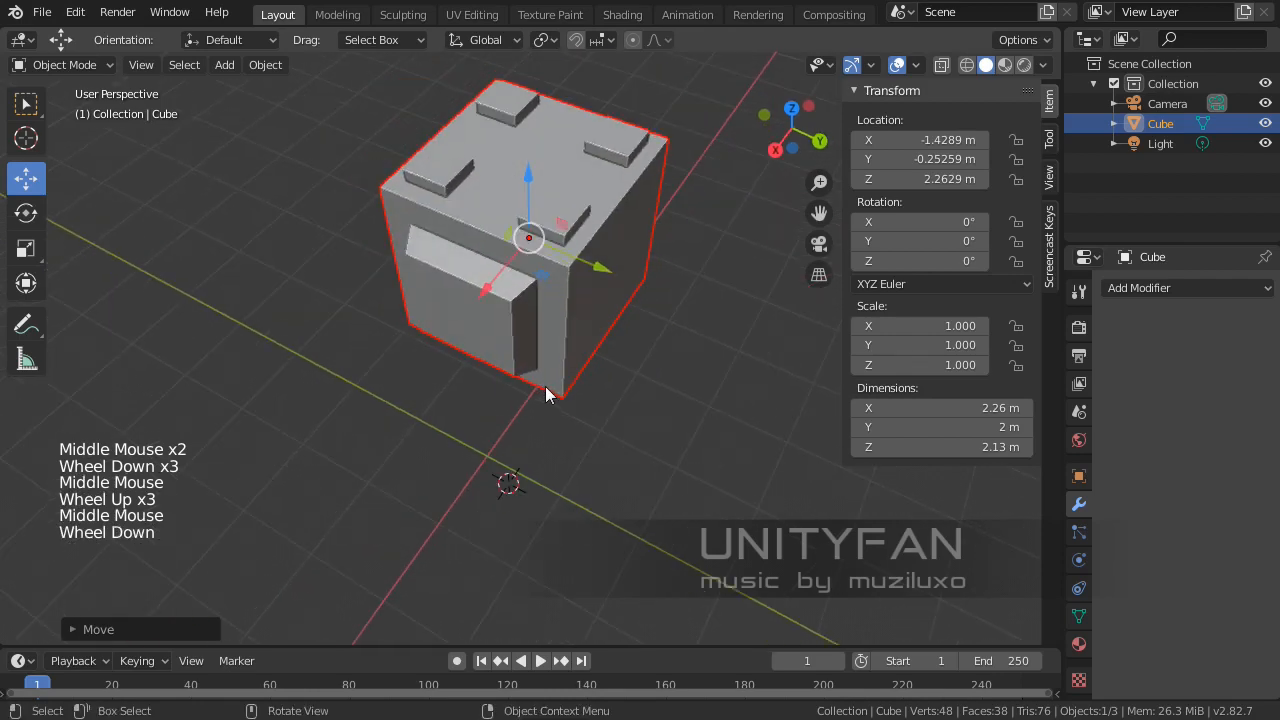
pyautogui.moveTo(549, 391); pyautogui.dragTo(560, 304, button='middle')
# Step: Undo both Object Mode moves of the cube
pyautogui.hotkey('ctrl', 'z')
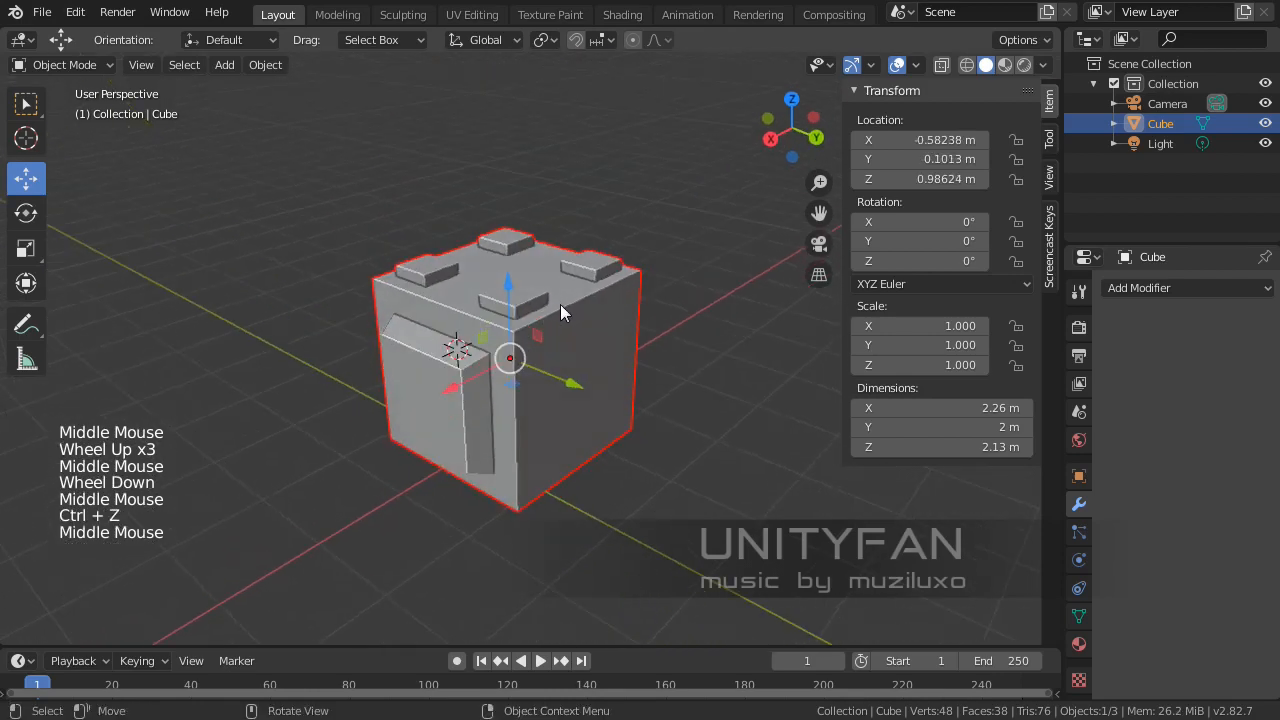
pyautogui.scroll(2, 585, 362)
pyautogui.moveTo(585, 362); pyautogui.dragTo(501, 321, button='middle')
pyautogui.hotkey('ctrl', 'z')
pyautogui.scroll(1, 460, 334)
pyautogui.scroll(-3, 467, 308)
pyautogui.scroll(1, 501, 321)
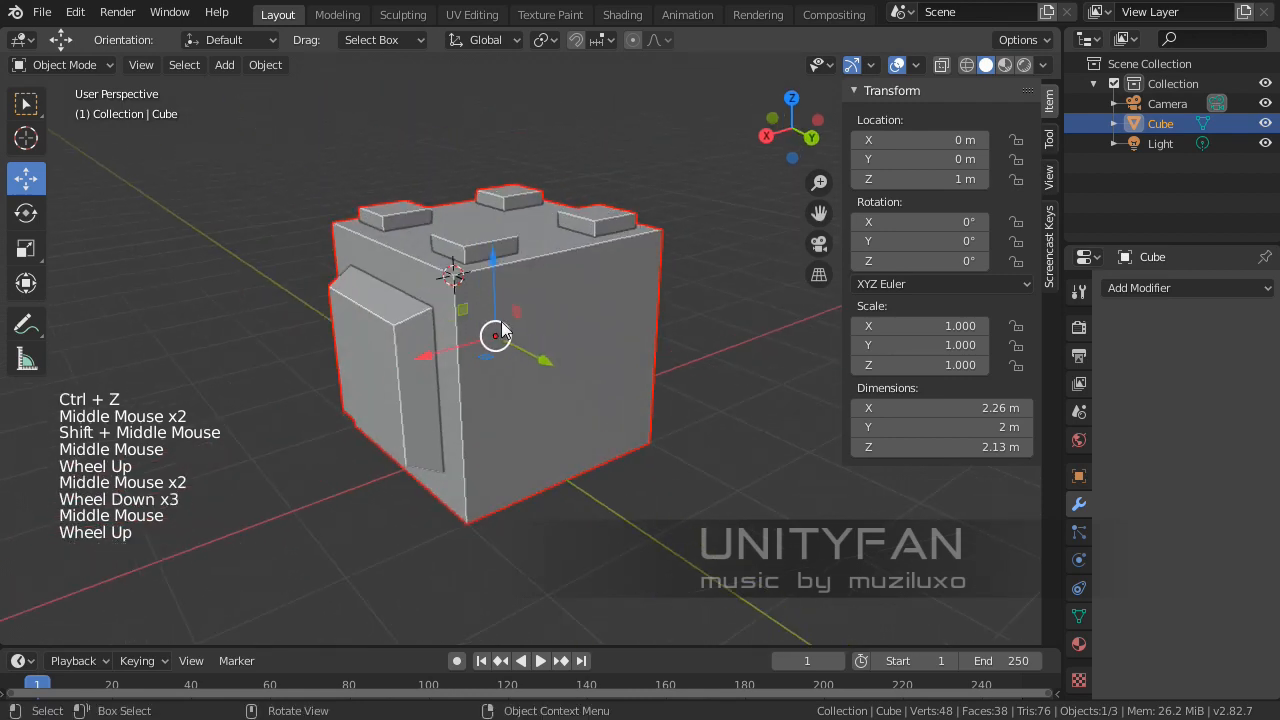
# Step: Switch to Edit Mode and move the entire mesh away from the object origin, to a median of about X -2.21 m, Y 1.31 m, Z 1.65 m
pyautogui.click(66, 66)
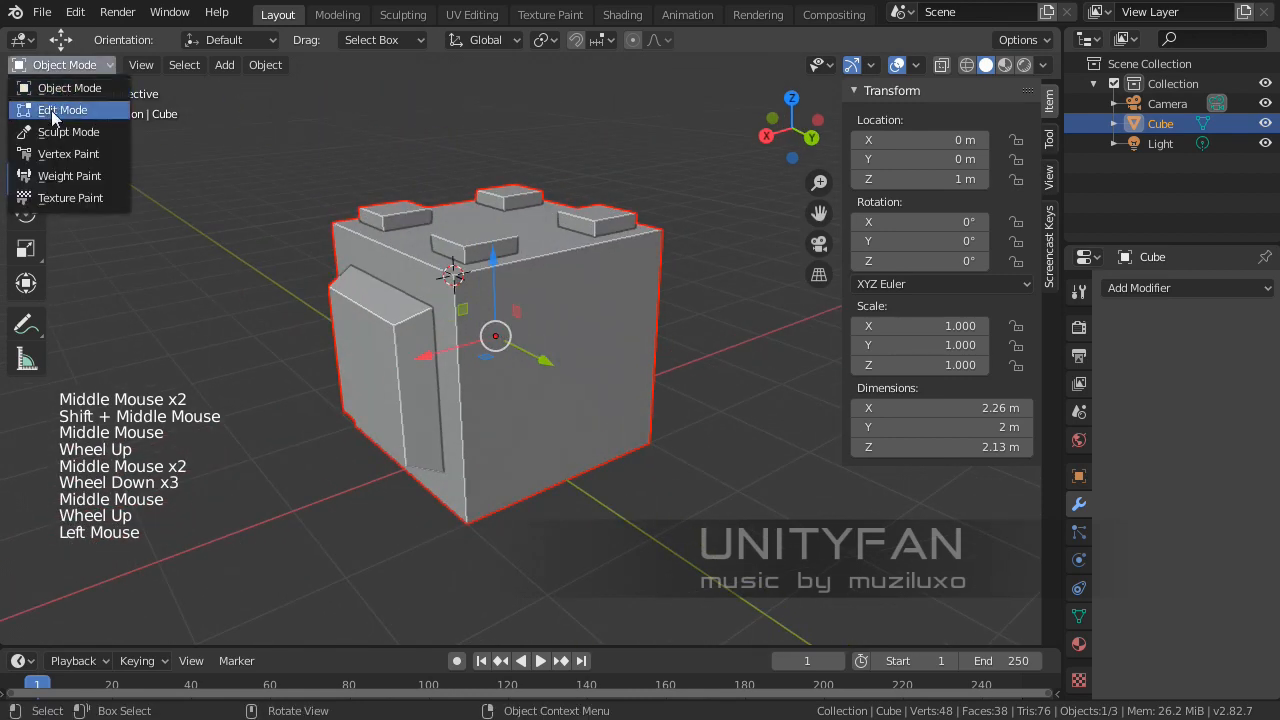
pyautogui.click(47, 114)
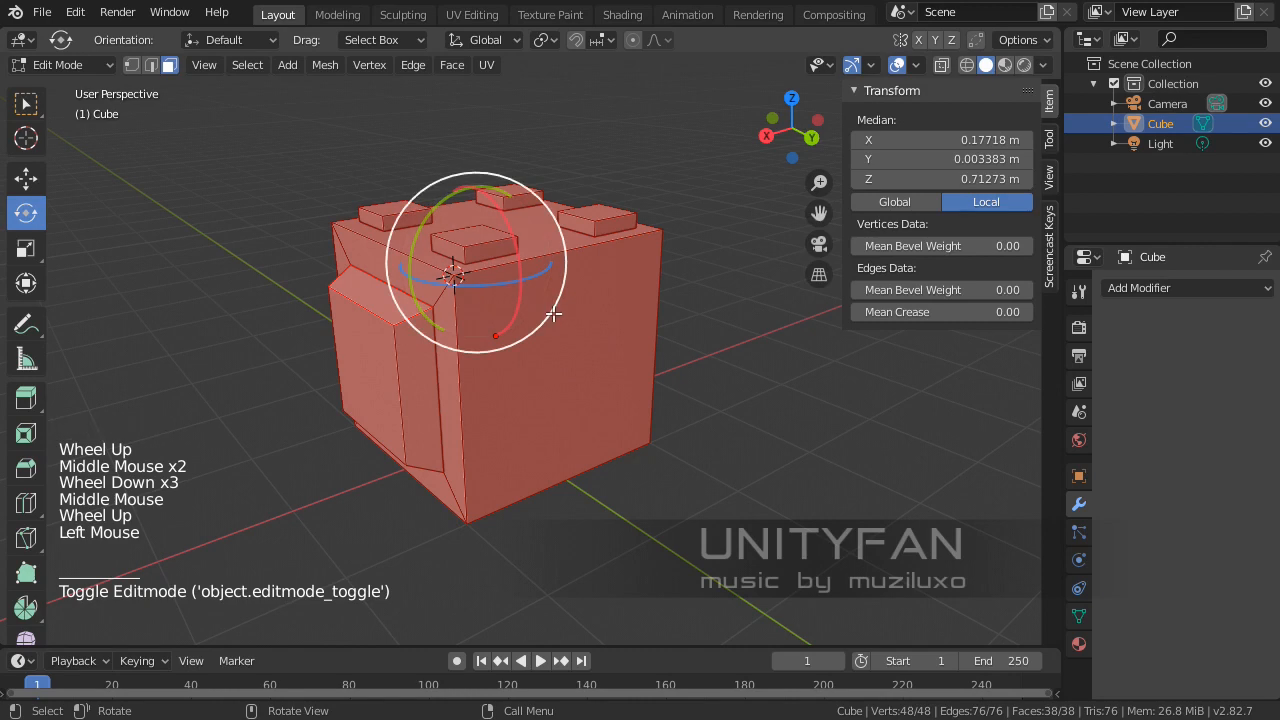
pyautogui.keyDown('shift'); pyautogui.moveTo(473, 302); pyautogui.dragTo(455, 335, button='middle'); pyautogui.keyUp('shift')
pyautogui.click(26, 178)
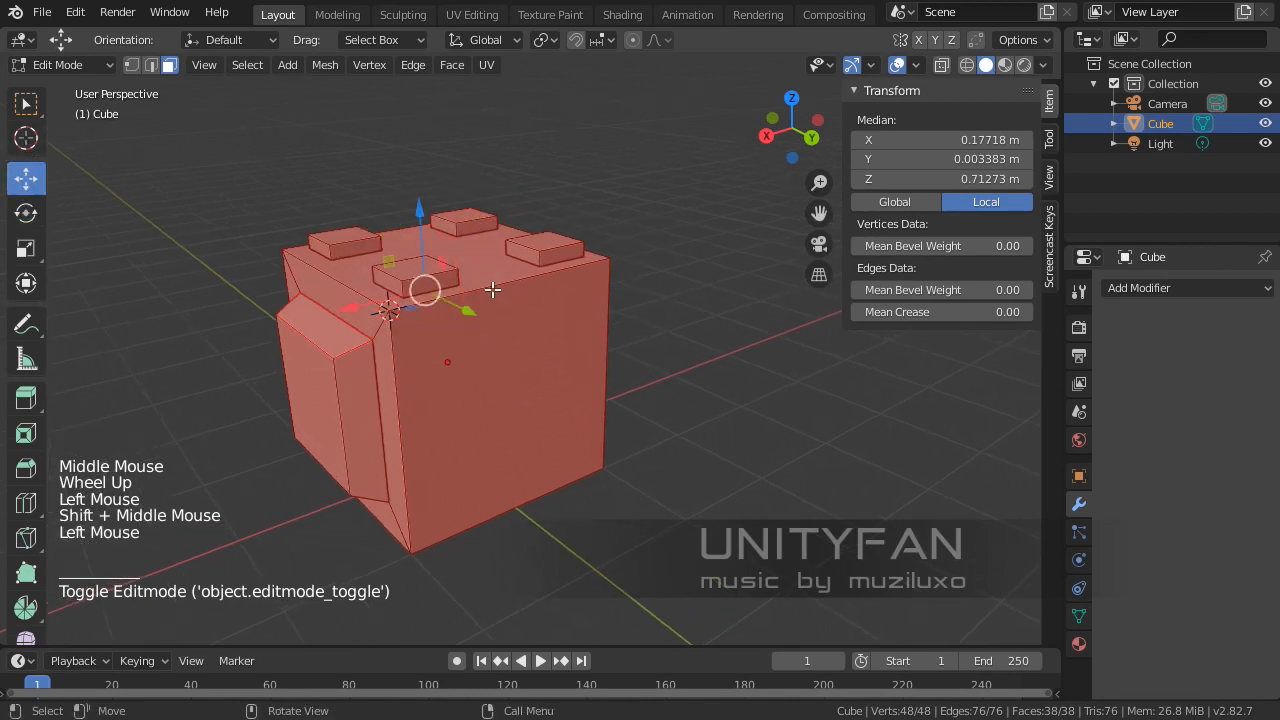
pyautogui.press('g')
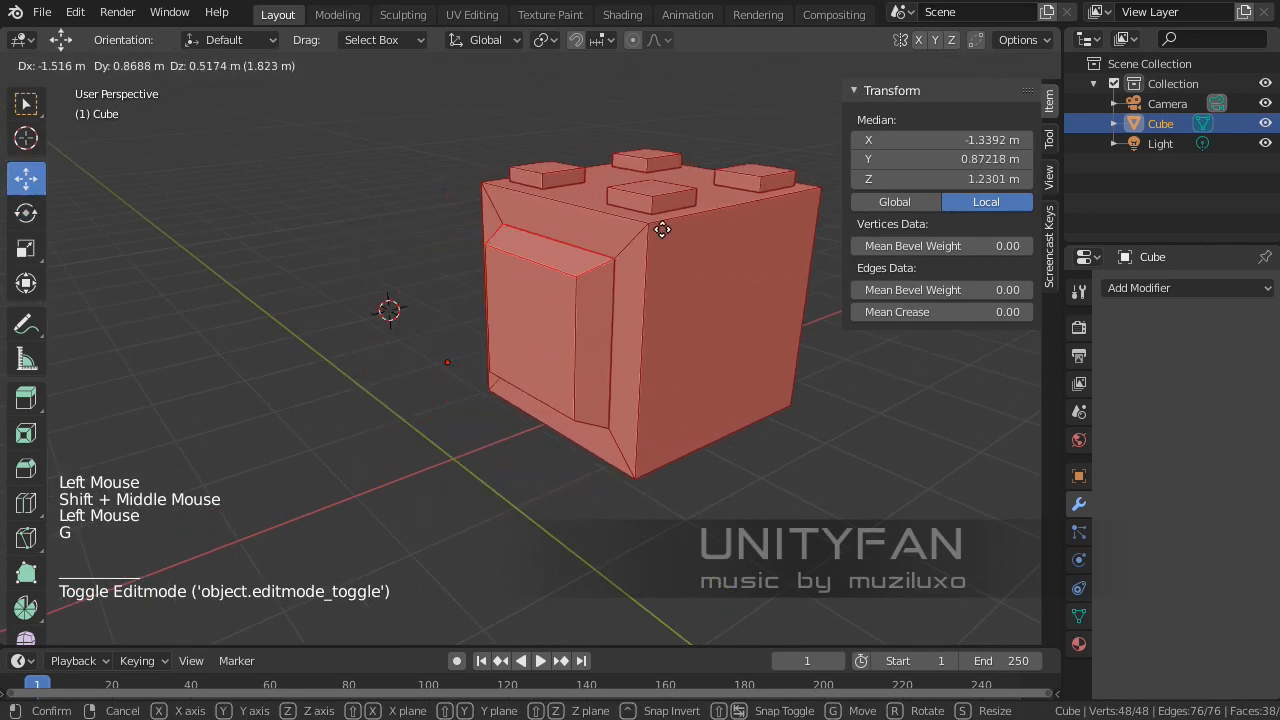
pyautogui.click(686, 277)
pyautogui.moveTo(686, 277); pyautogui.dragTo(720, 285, button='middle')
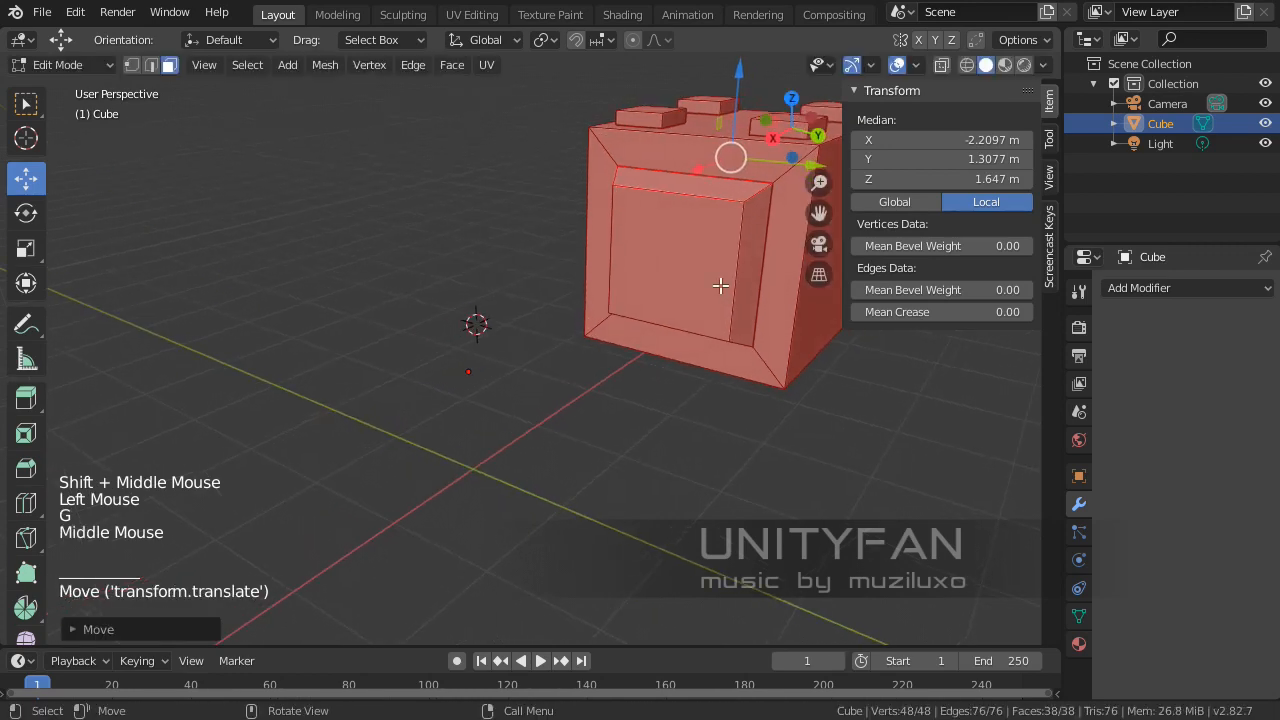
# Step: Switch to Object Mode and reselect the cube to inspect its location values and the gizmo at its origin
pyautogui.press('Tab')
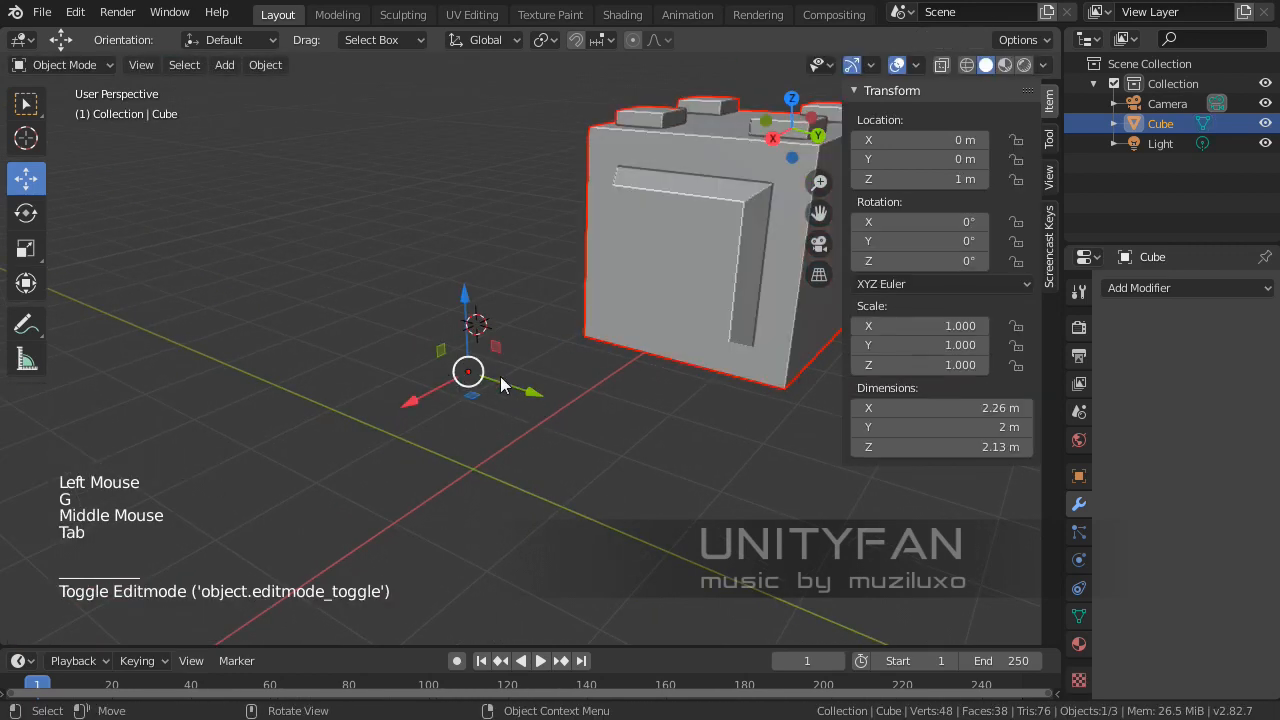
pyautogui.moveTo(544, 343); pyautogui.dragTo(478, 363, button='middle')
pyautogui.scroll(1, 529, 343)
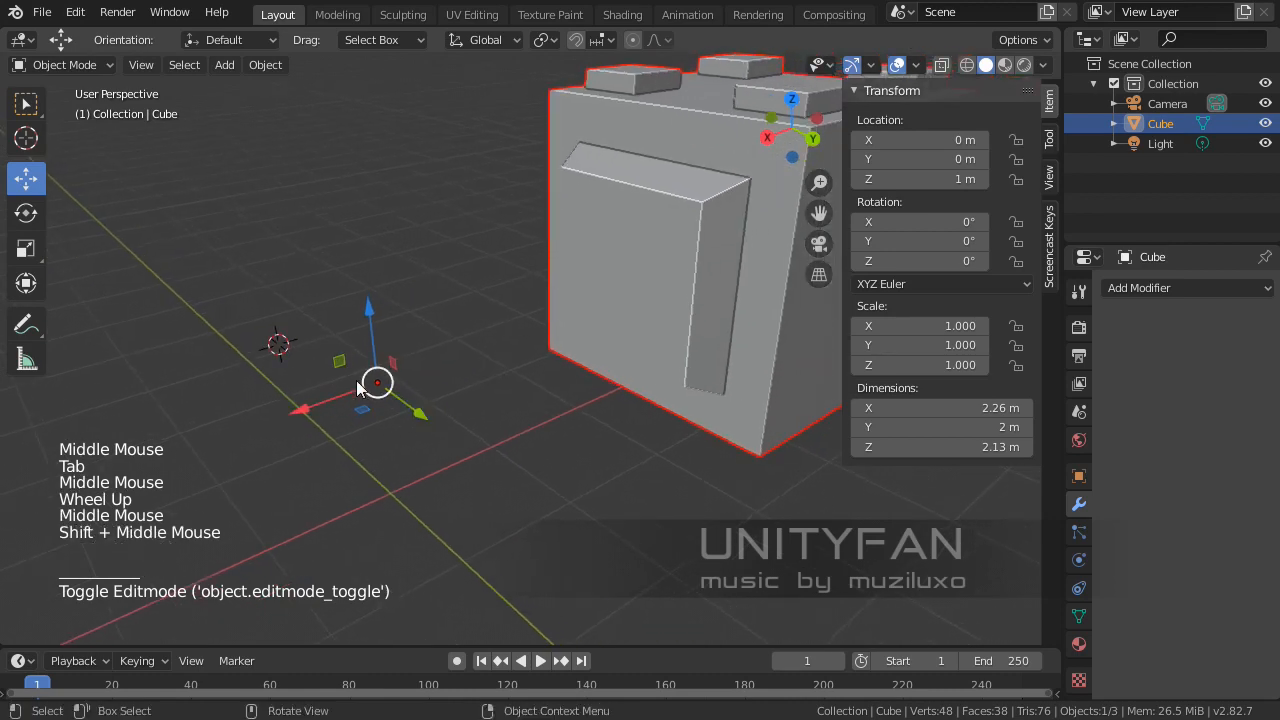
pyautogui.scroll(-2, 483, 395)
pyautogui.moveTo(600, 378); pyautogui.dragTo(488, 460, button='middle')
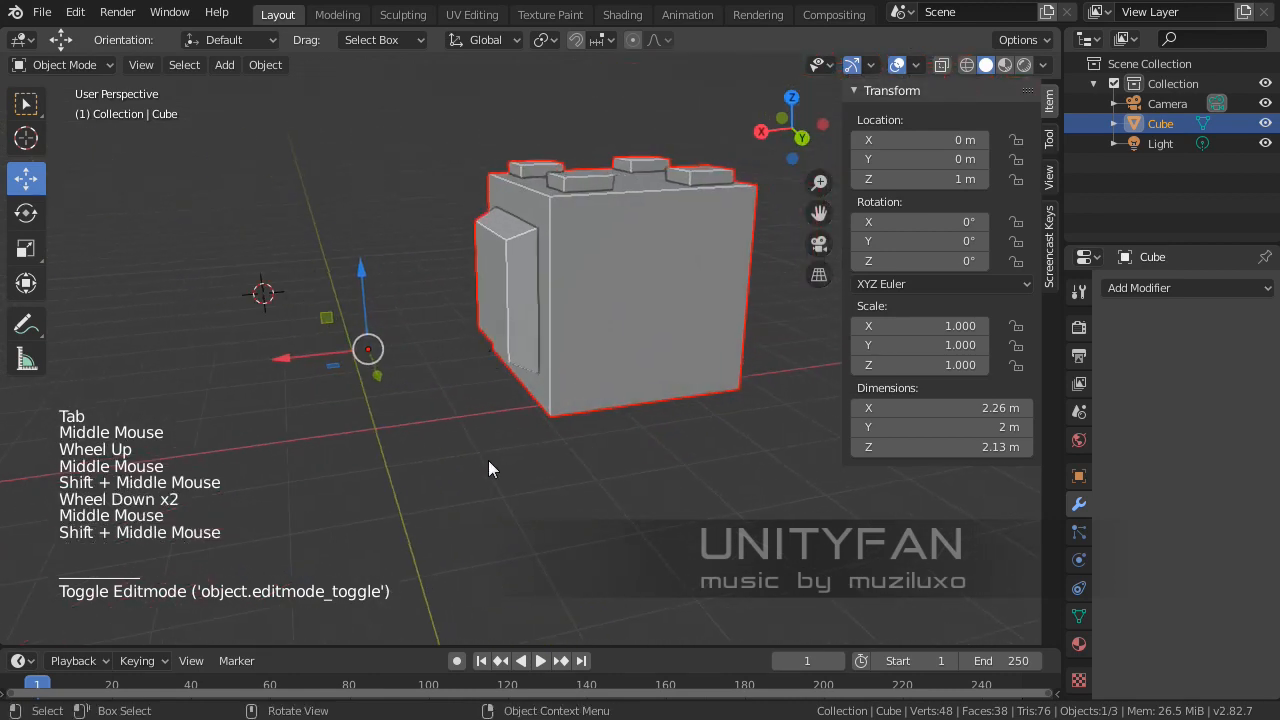
pyautogui.click(488, 460)
pyautogui.click(588, 233)
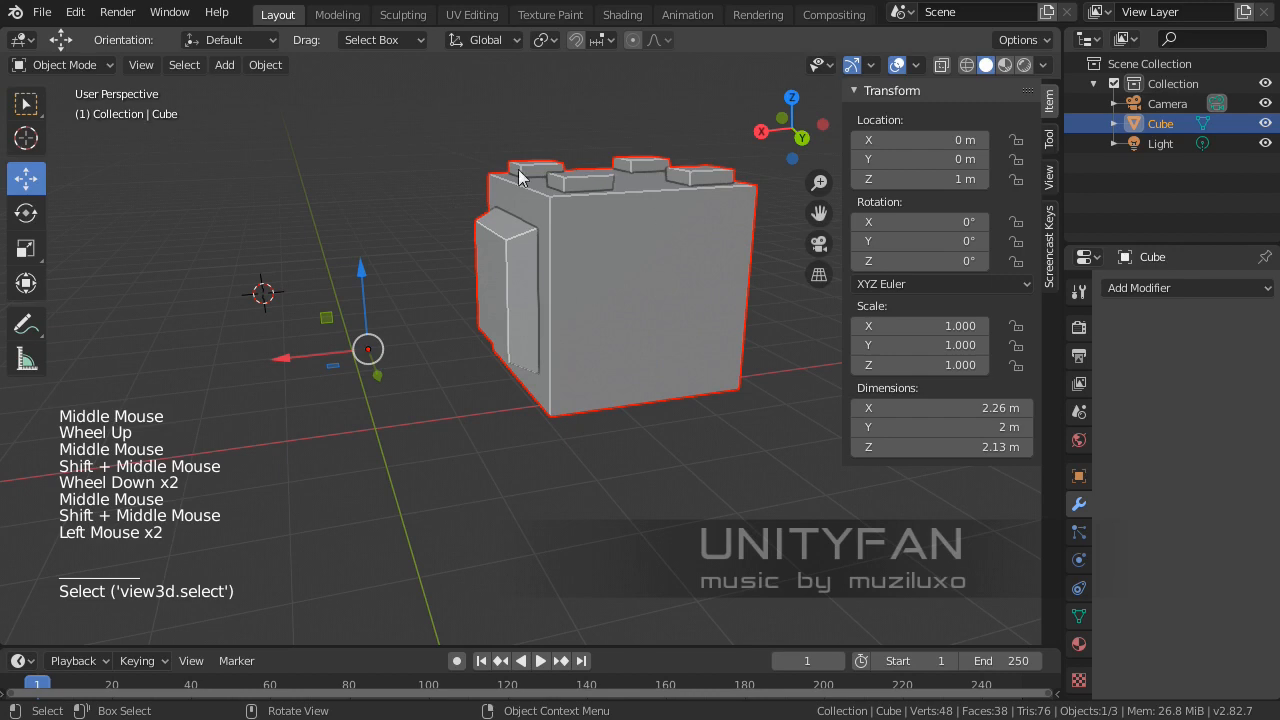
pyautogui.keyDown('shift'); pyautogui.moveTo(528, 346); pyautogui.dragTo(533, 347, button='middle'); pyautogui.keyUp('shift')
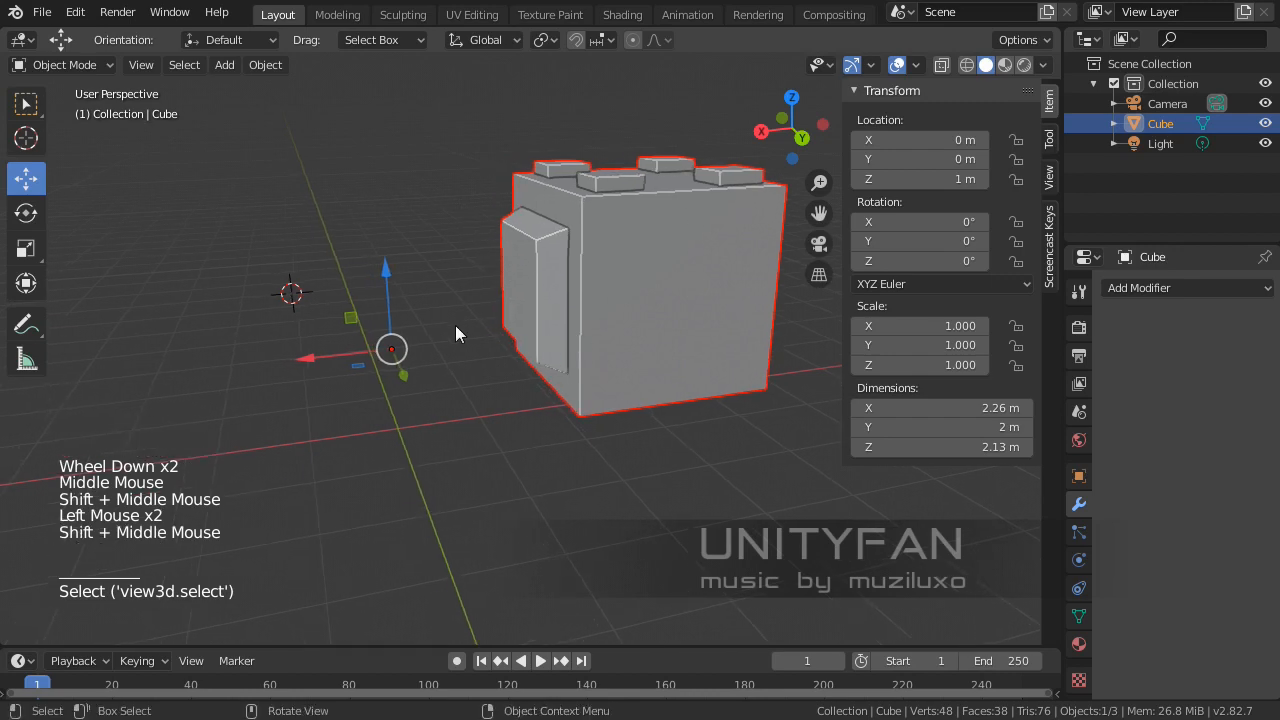
# Step: Move the mesh farther in Edit Mode, to a median of about X -2.44 m, Y 1.45 m, Z 1.82 m, and return to Object Mode
pyautogui.scroll(1, 450, 331)
pyautogui.press('Tab')
pyautogui.moveTo(450, 331); pyautogui.dragTo(600, 218, button='middle')
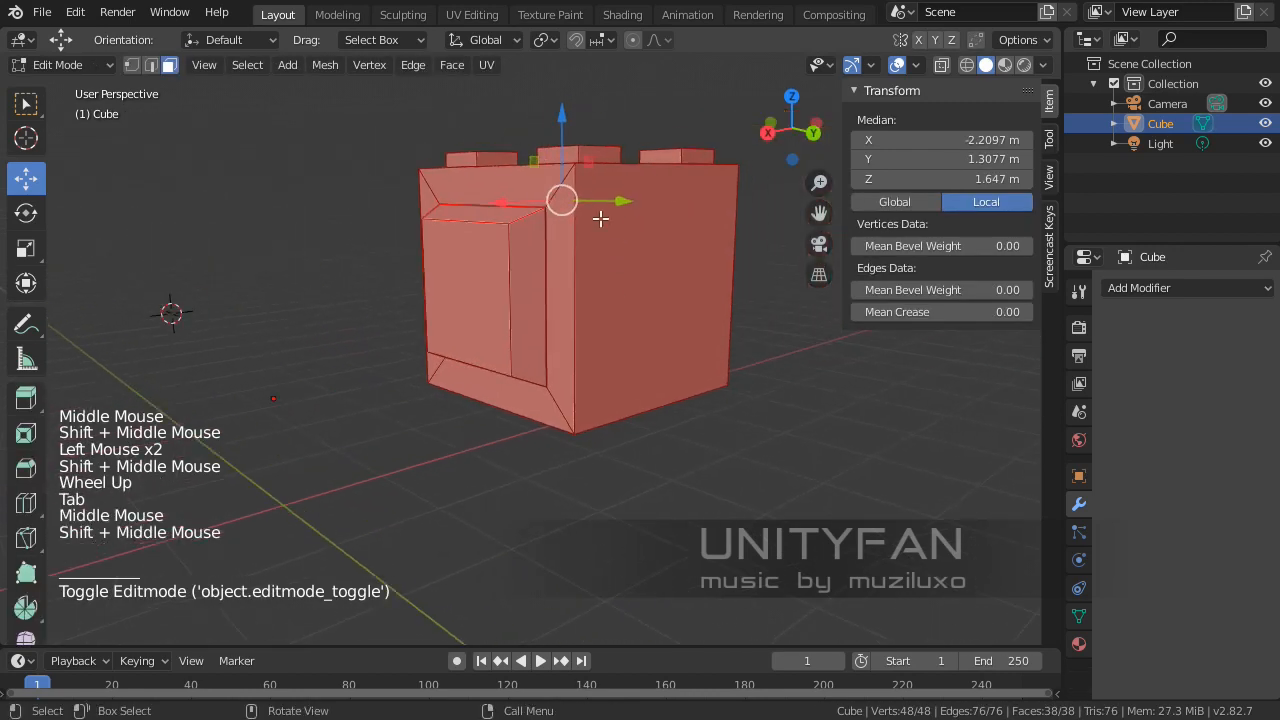
pyautogui.moveTo(600, 218); pyautogui.dragTo(631, 198)
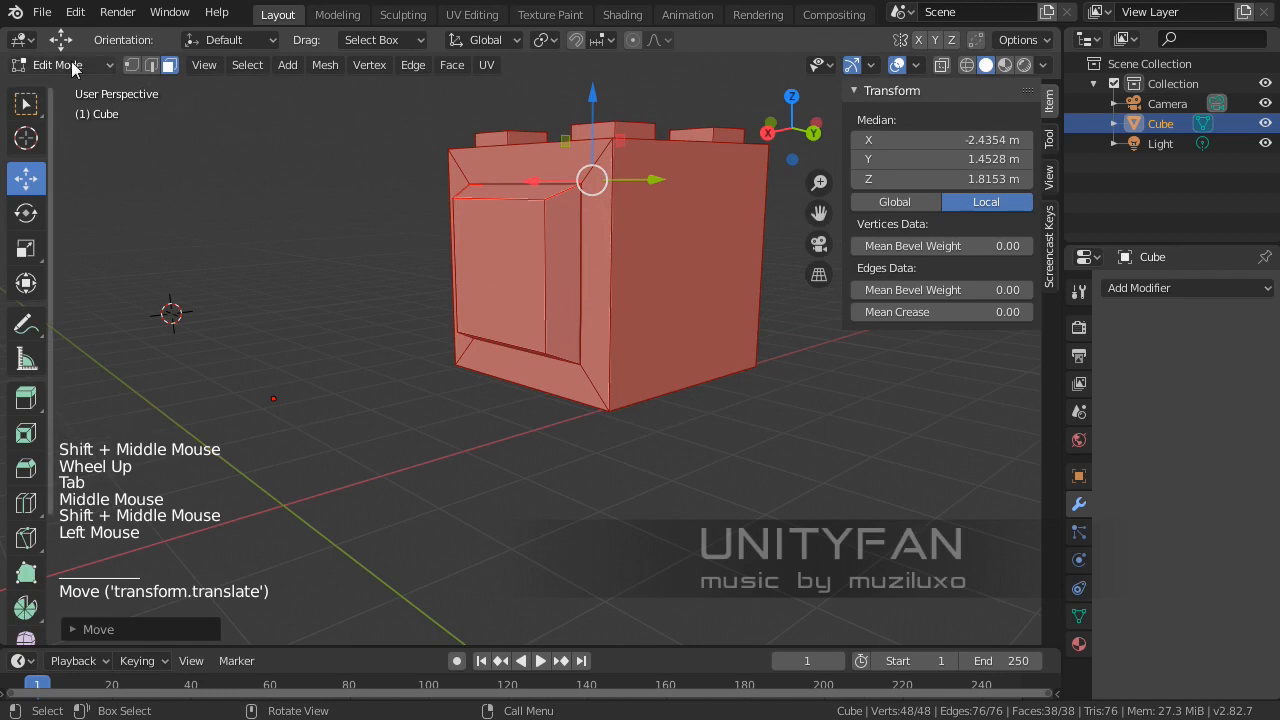
pyautogui.moveTo(60, 64); pyautogui.dragTo(68, 85)
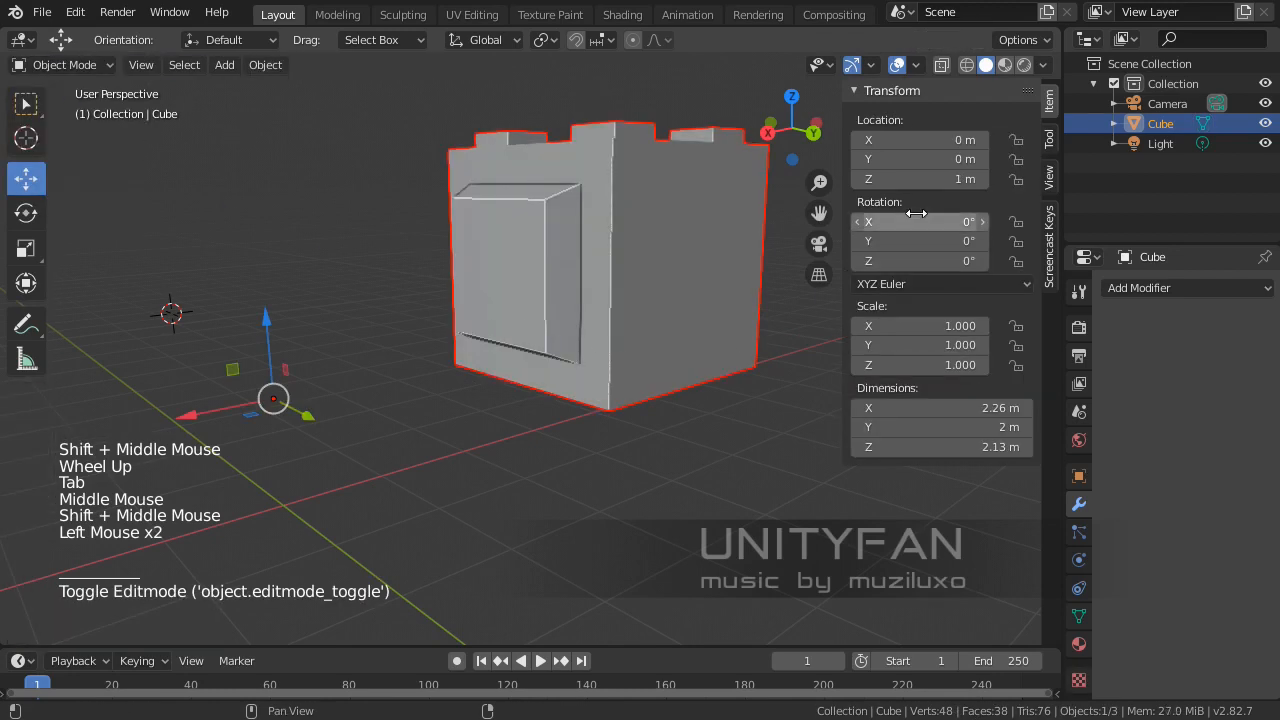
# Step: Try moving the cube together with its offset origin in Object Mode twice, cancelling each move
pyautogui.keyDown('shift'); pyautogui.moveTo(456, 410); pyautogui.dragTo(496, 412, button='middle'); pyautogui.keyUp('shift')
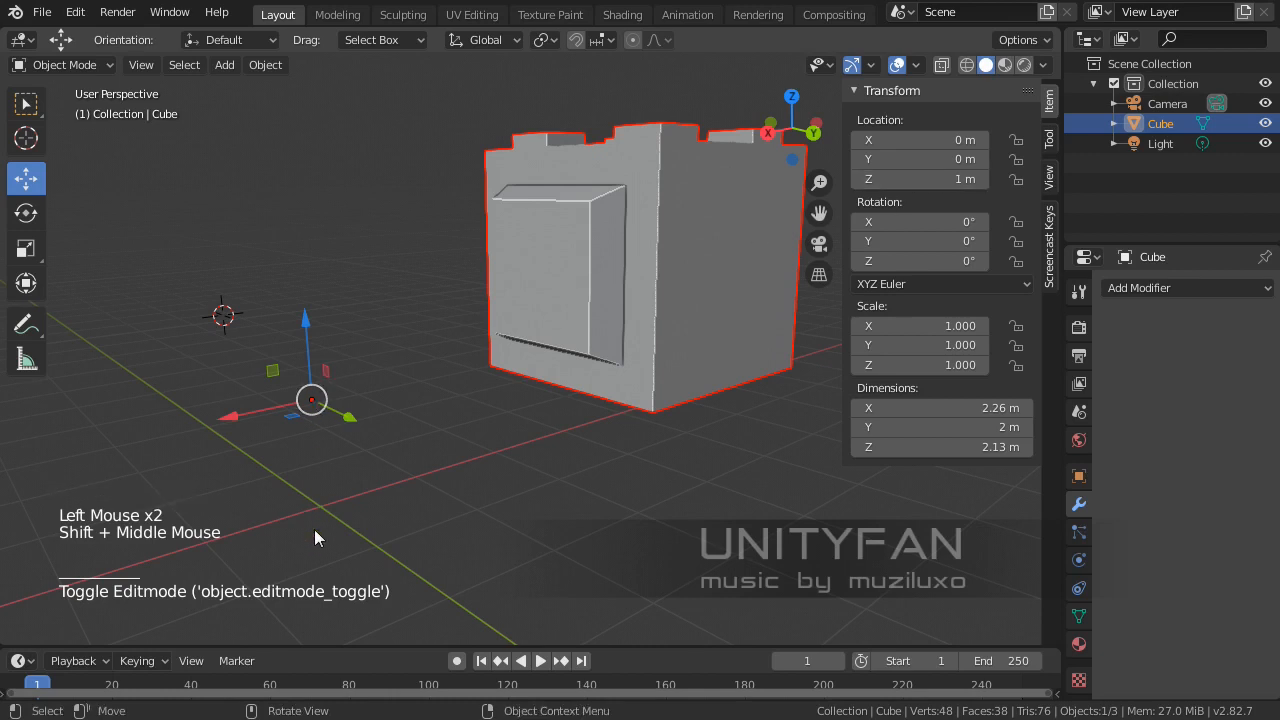
pyautogui.keyDown('shift'); pyautogui.moveTo(314, 529); pyautogui.dragTo(462, 401, button='middle'); pyautogui.keyUp('shift')
pyautogui.scroll(-2, 441, 442)
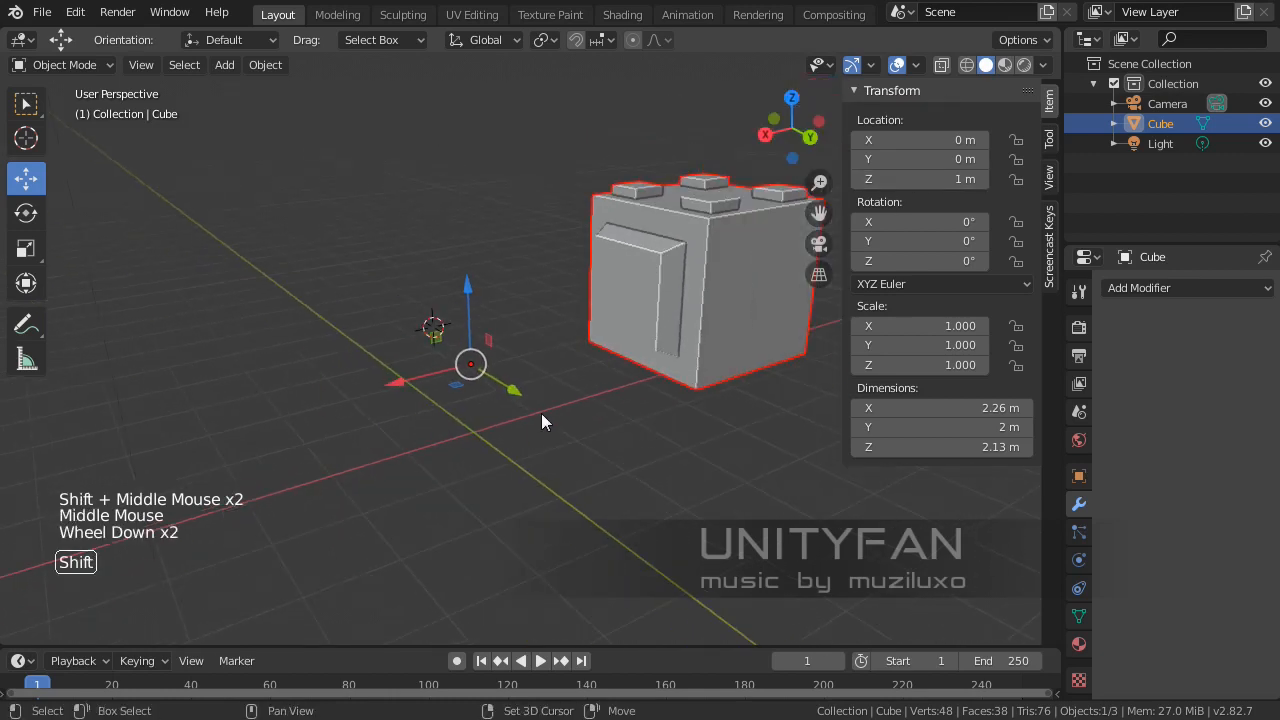
pyautogui.keyDown('shift'); pyautogui.moveTo(541, 421); pyautogui.dragTo(444, 415, button='middle'); pyautogui.keyUp('shift')
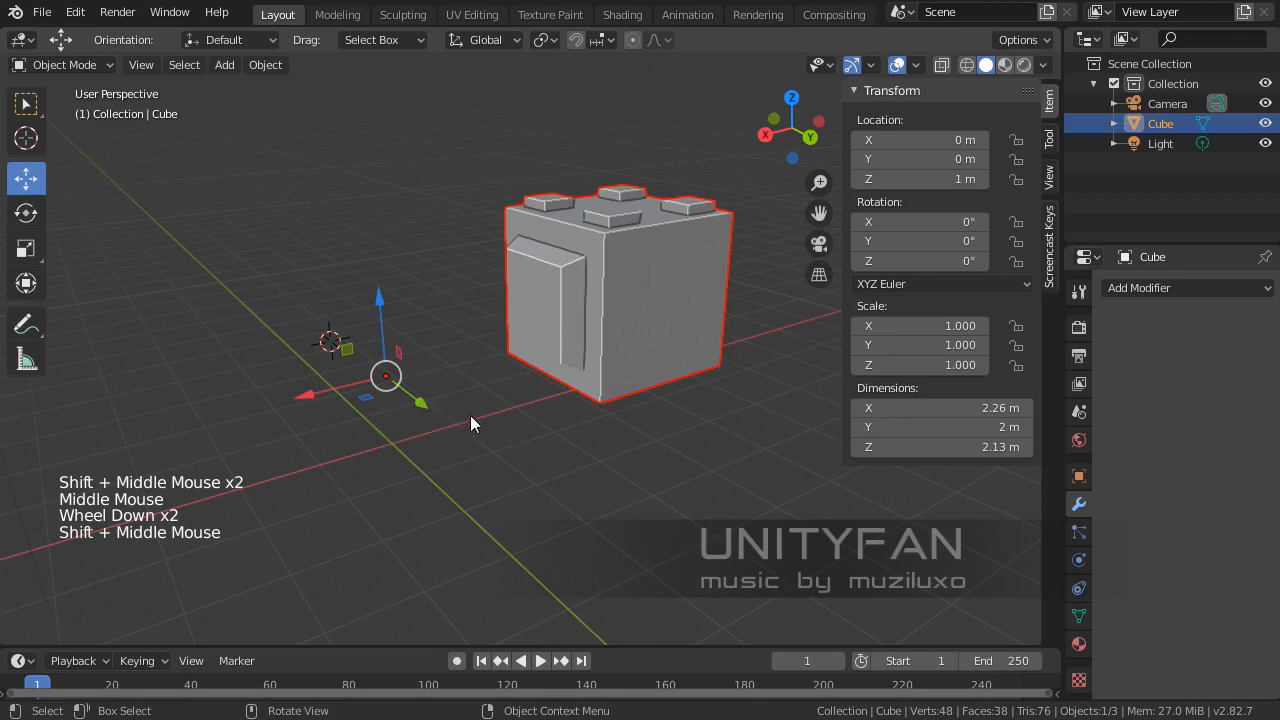
pyautogui.press('g')
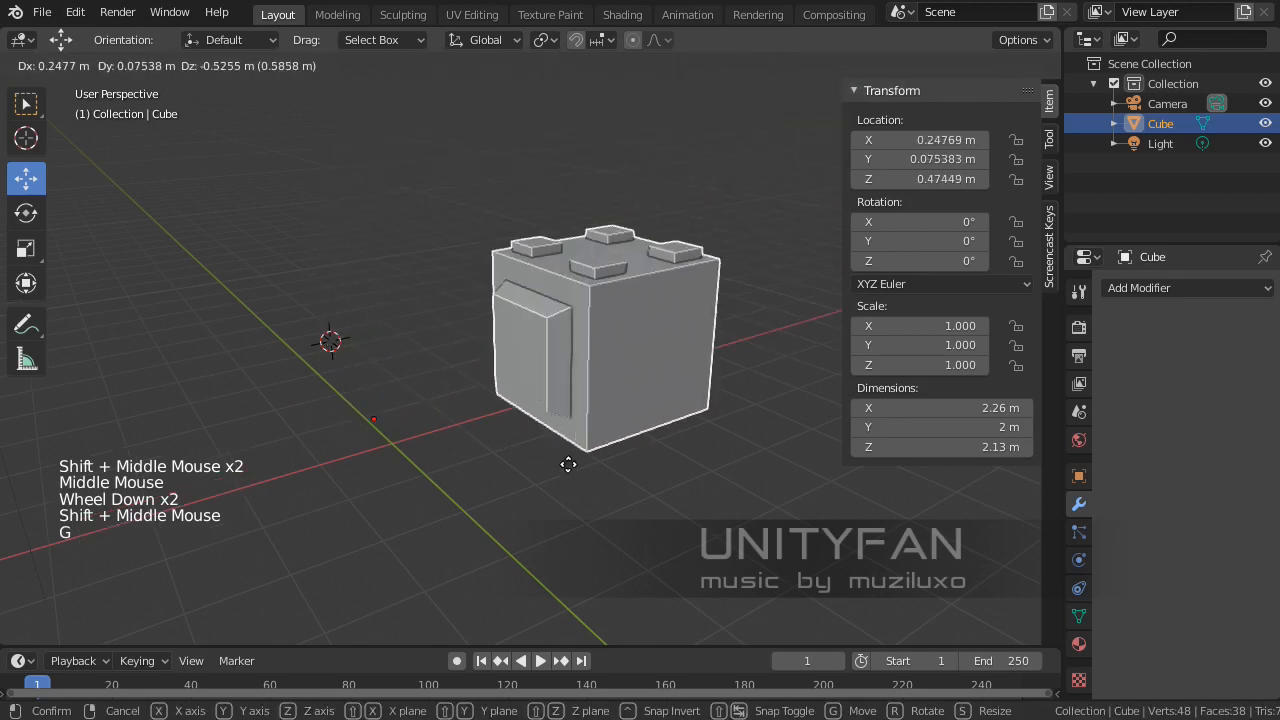
pyautogui.rightClick(567, 412)
pyautogui.moveTo(659, 414); pyautogui.dragTo(586, 376, button='middle')
pyautogui.press('g')
pyautogui.rightClick(675, 401)
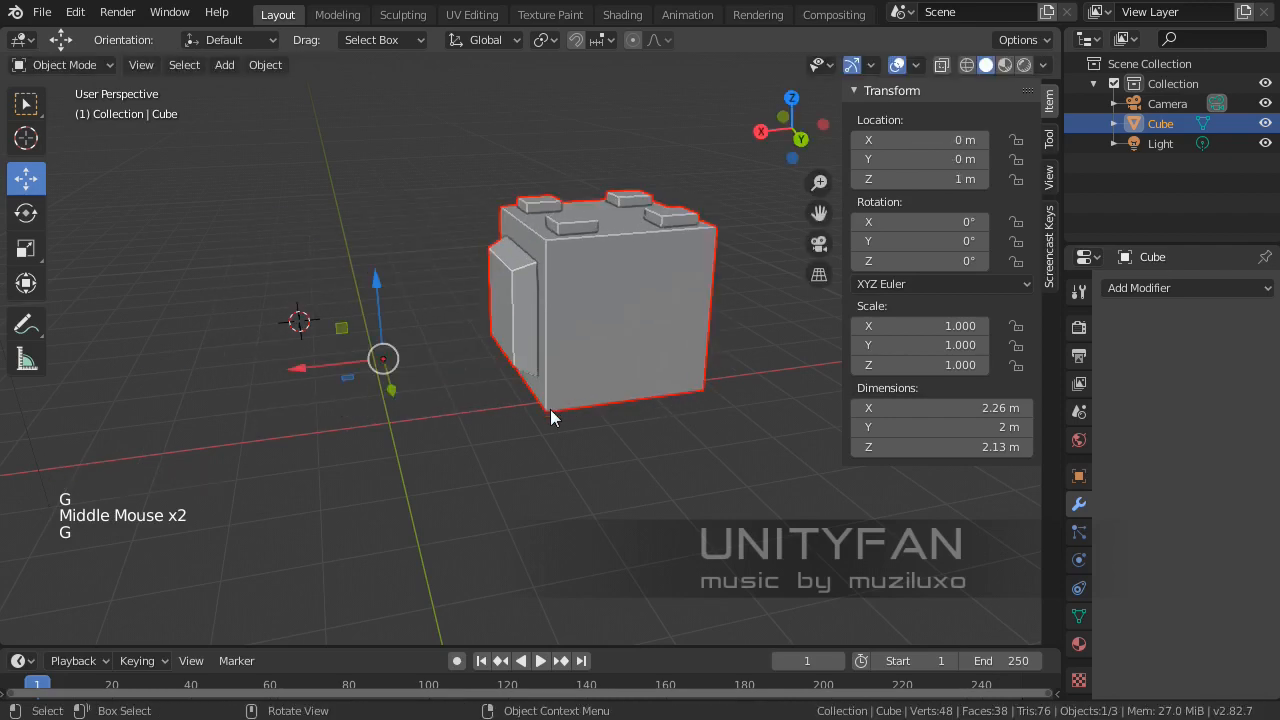
# Step: Reselect the cube and examine the Move gizmo at its offset origin from close up and farther away
pyautogui.moveTo(551, 417); pyautogui.dragTo(704, 425, button='middle')
pyautogui.click(704, 425)
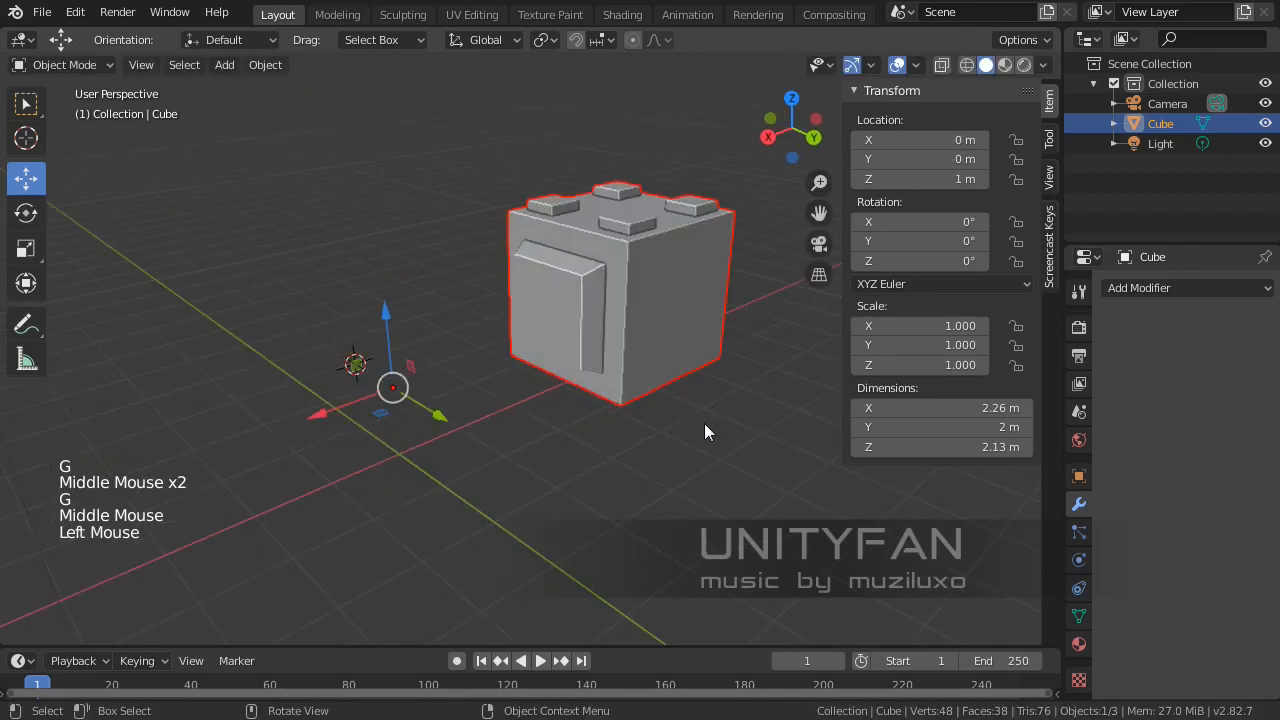
pyautogui.click(607, 281)
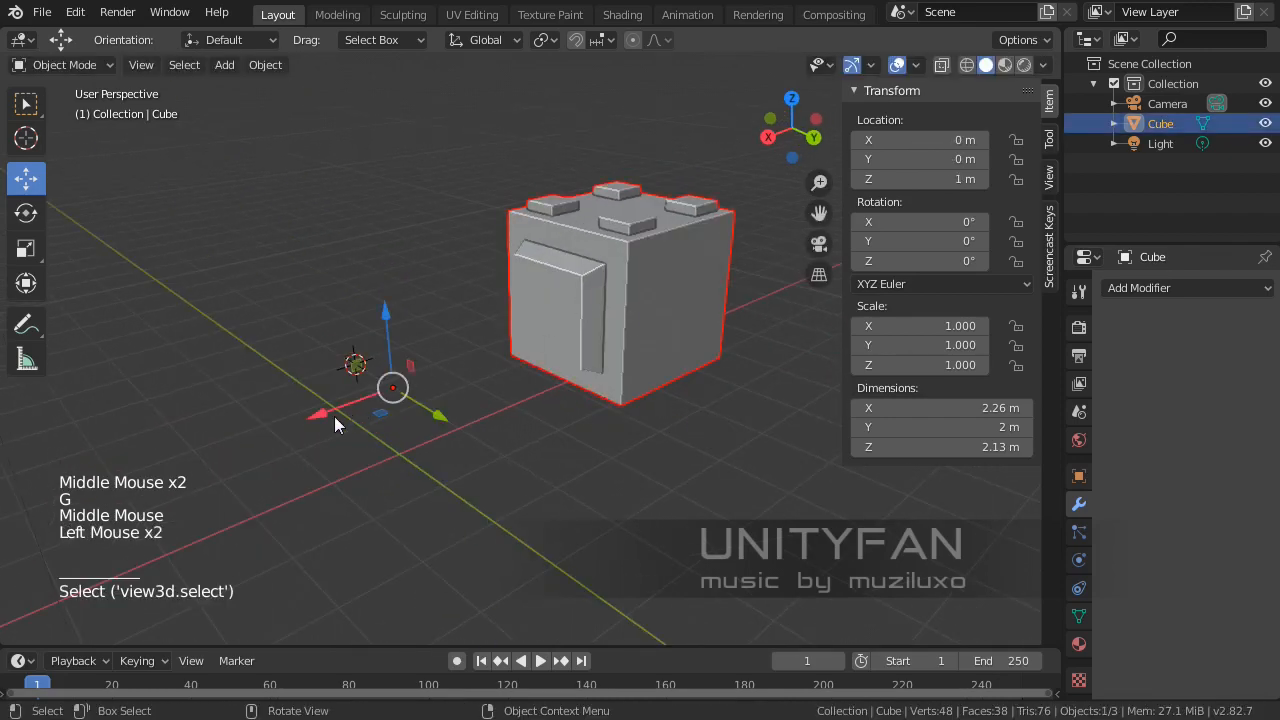
pyautogui.scroll(2, 318, 430)
pyautogui.keyDown('shift'); pyautogui.moveTo(318, 430); pyautogui.dragTo(375, 423, button='middle'); pyautogui.keyUp('shift')
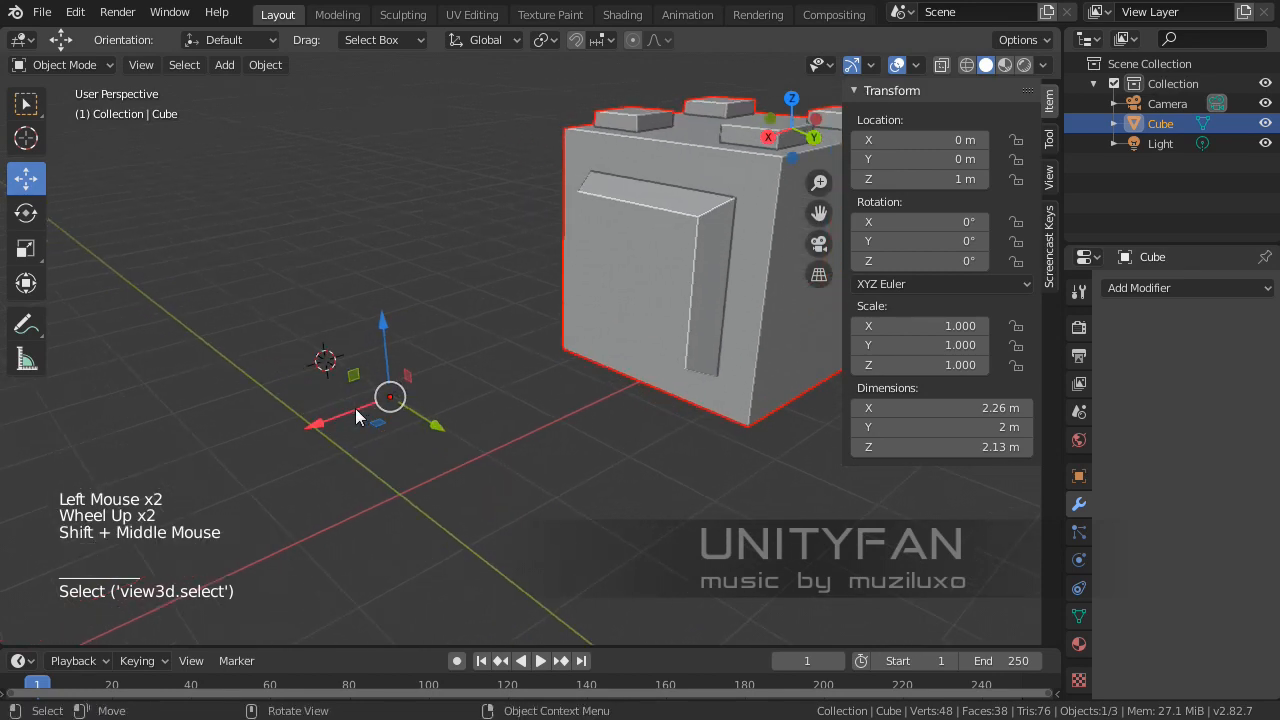
pyautogui.scroll(-2, 355, 408)
pyautogui.moveTo(499, 423); pyautogui.dragTo(436, 406, button='middle')
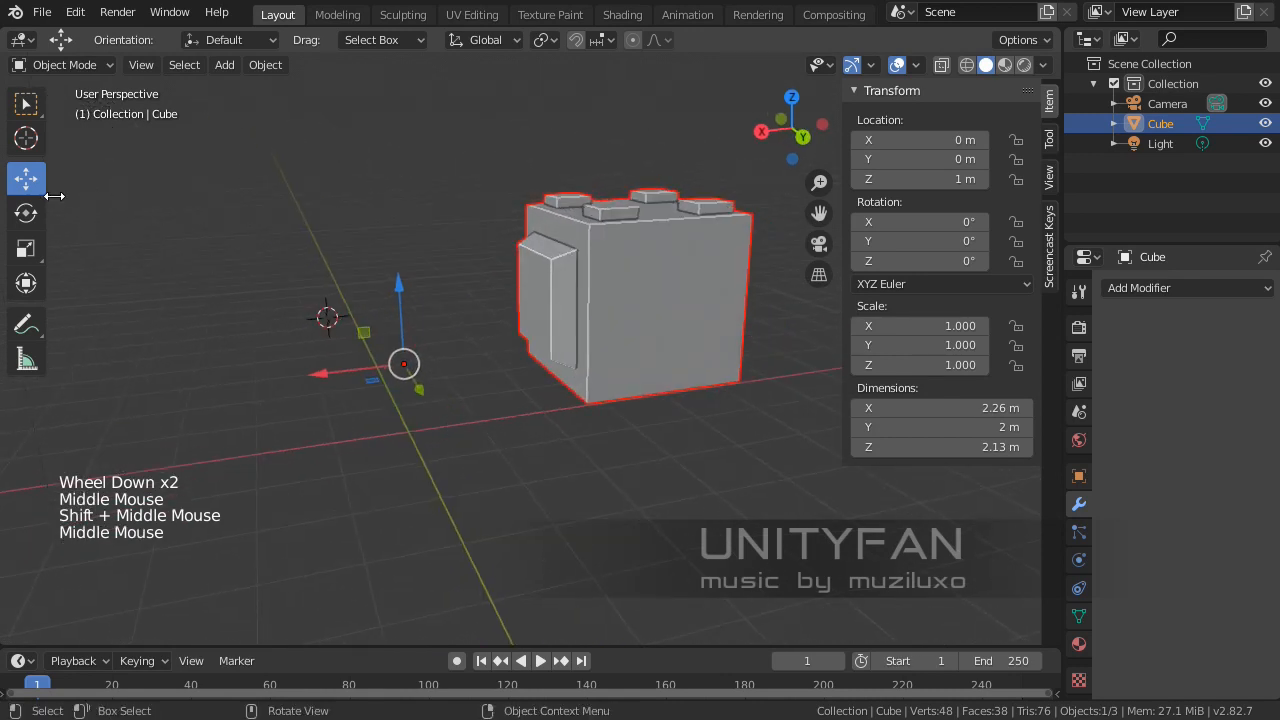
# Step: Try rotating the cube about its offset origin by -48.1° around the Y axis, and undo the rotation
pyautogui.click(26, 212)
pyautogui.moveTo(320, 266); pyautogui.dragTo(420, 291, button='middle')
pyautogui.moveTo(375, 292); pyautogui.dragTo(430, 294)
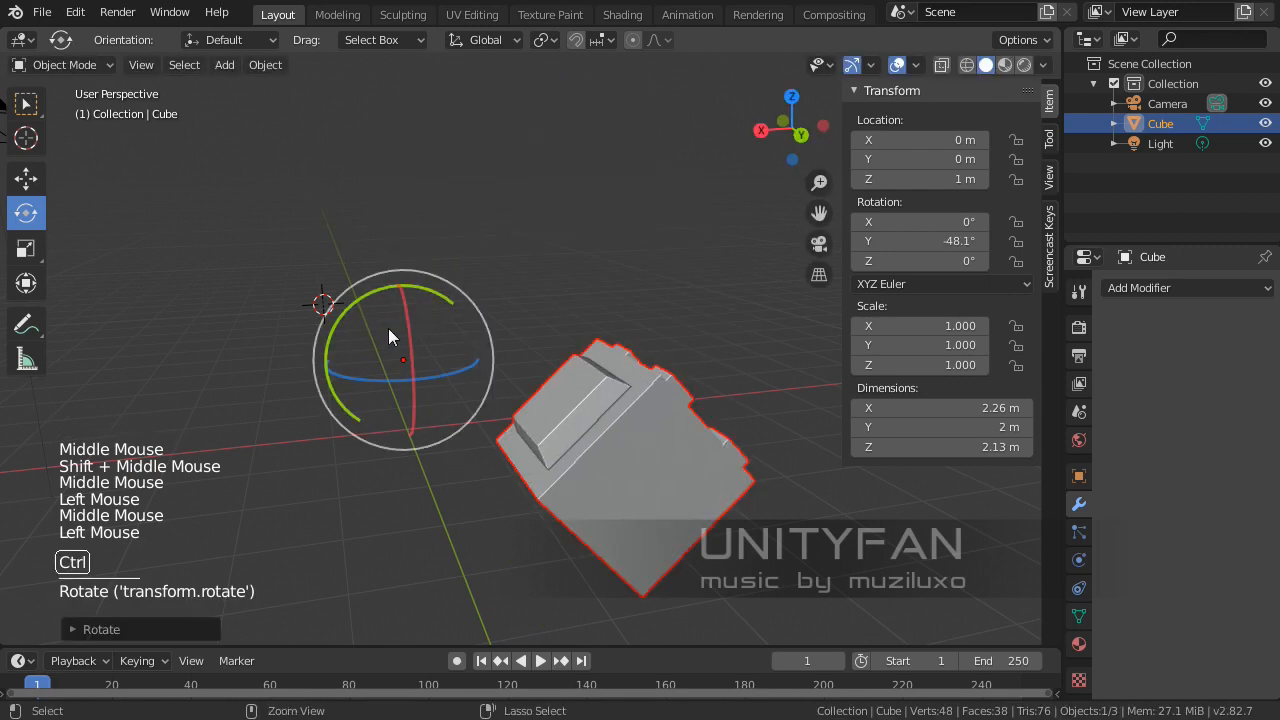
pyautogui.moveTo(396, 341)
pyautogui.mouseDown(button='middle')
pyautogui.moveTo(420, 400)
pyautogui.moveTo(566, 329)
pyautogui.moveTo(591, 337)
pyautogui.moveTo(517, 334)
pyautogui.moveTo(460, 358)
pyautogui.moveTo(420, 345)
pyautogui.mouseUp(button='middle')
pyautogui.scroll(1, 566, 329)
pyautogui.keyDown('shift'); pyautogui.moveTo(420, 345); pyautogui.dragTo(515, 378, button='middle'); pyautogui.keyUp('shift')
pyautogui.hotkey('ctrl', 'z')
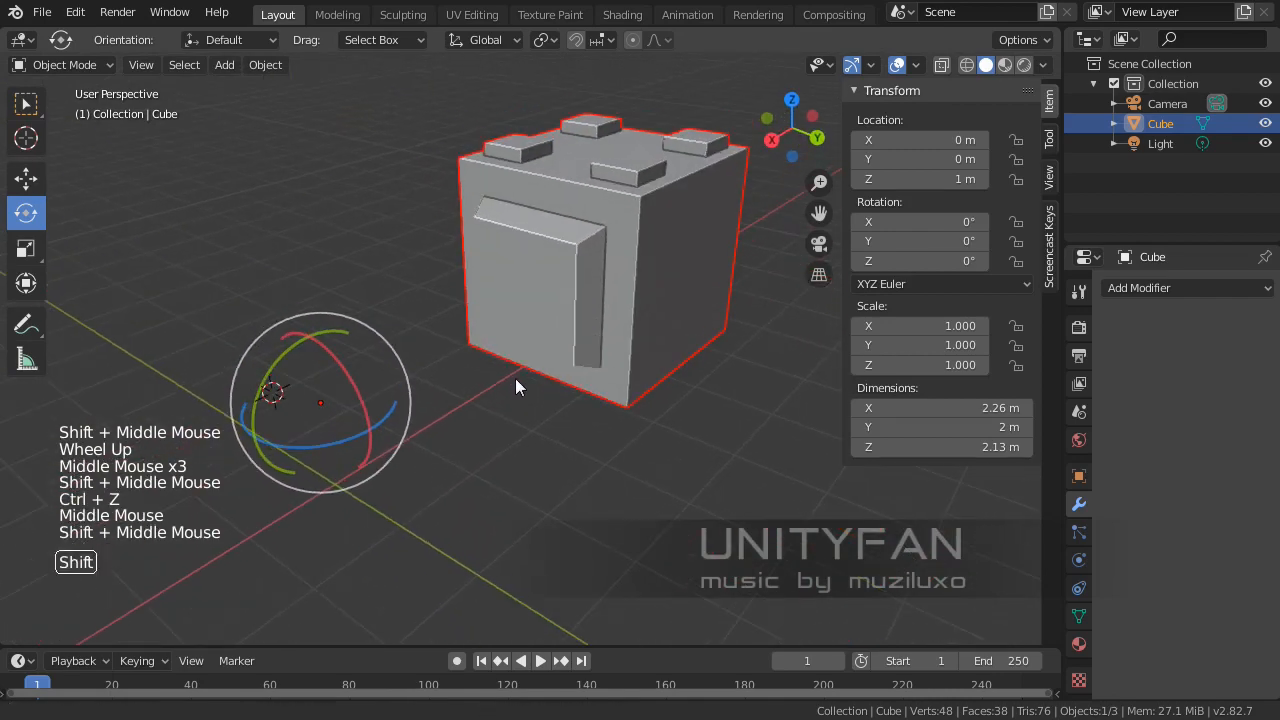
pyautogui.moveTo(503, 306); pyautogui.dragTo(551, 351, button='middle')
pyautogui.scroll(-1, 506, 368)
pyautogui.scroll(1, 558, 358)
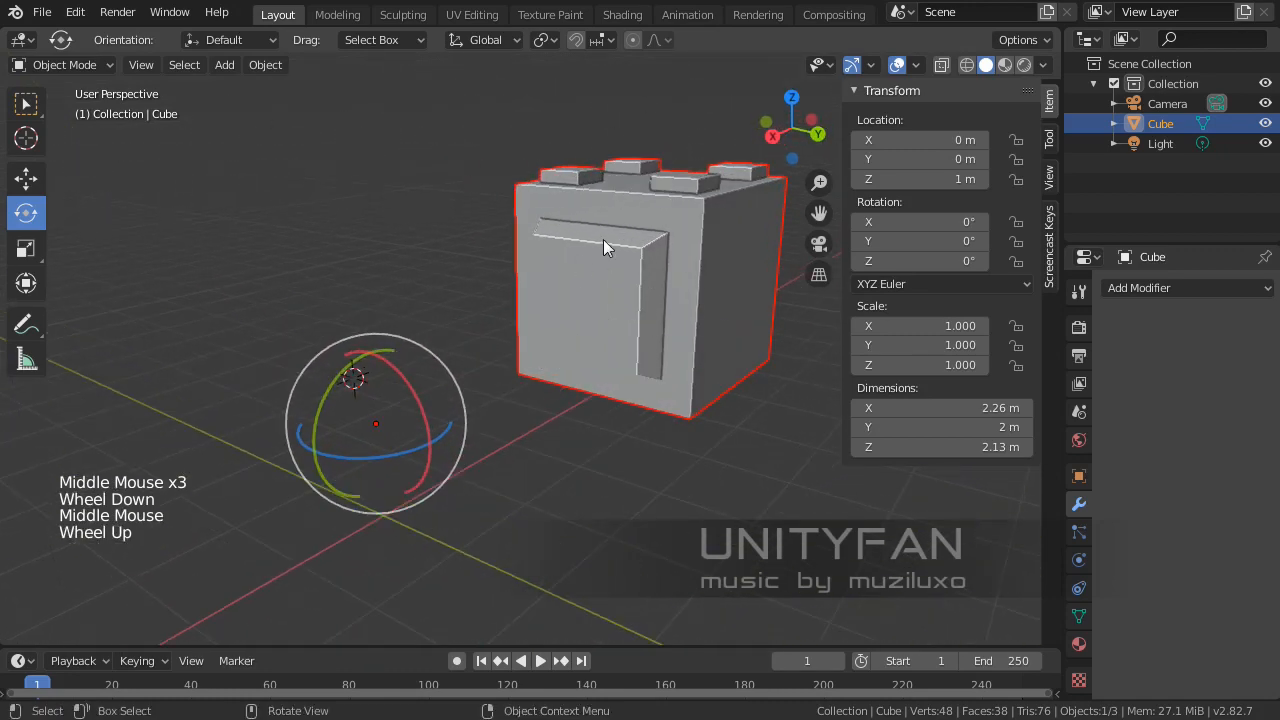
# Step: Switch to the Move tool and set the cube's origin to its geometry
pyautogui.keyDown('shift'); pyautogui.moveTo(546, 332); pyautogui.dragTo(613, 180, button='middle'); pyautogui.keyUp('shift')
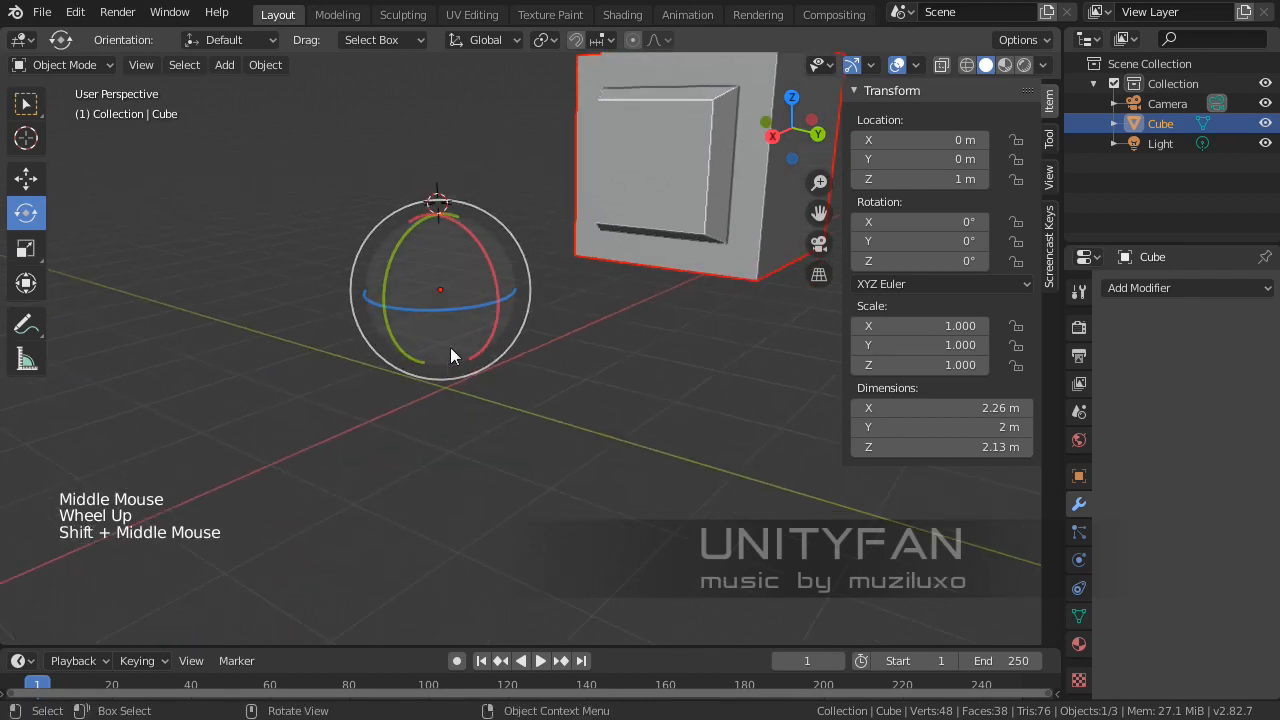
pyautogui.scroll(-2, 450, 347)
pyautogui.keyDown('shift'); pyautogui.moveTo(450, 347); pyautogui.dragTo(498, 377, button='middle'); pyautogui.keyUp('shift')
pyautogui.scroll(1, 455, 360)
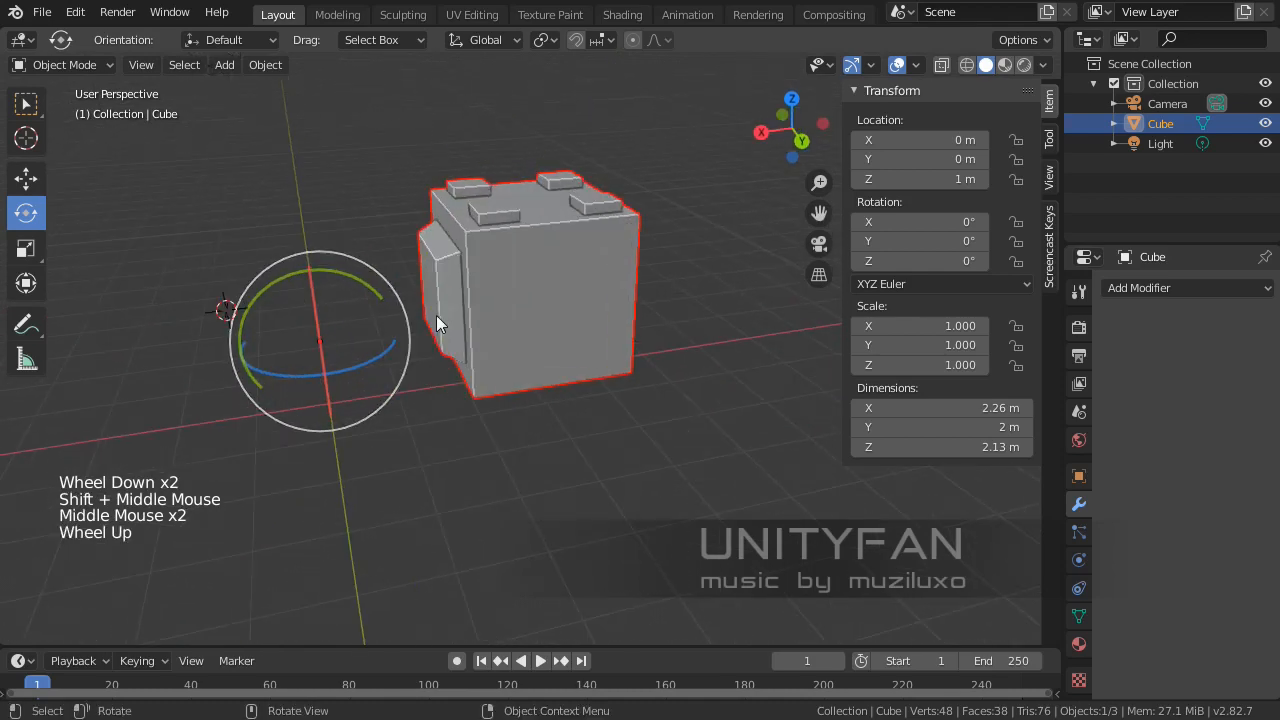
pyautogui.moveTo(410, 310); pyautogui.dragTo(381, 264, button='middle')
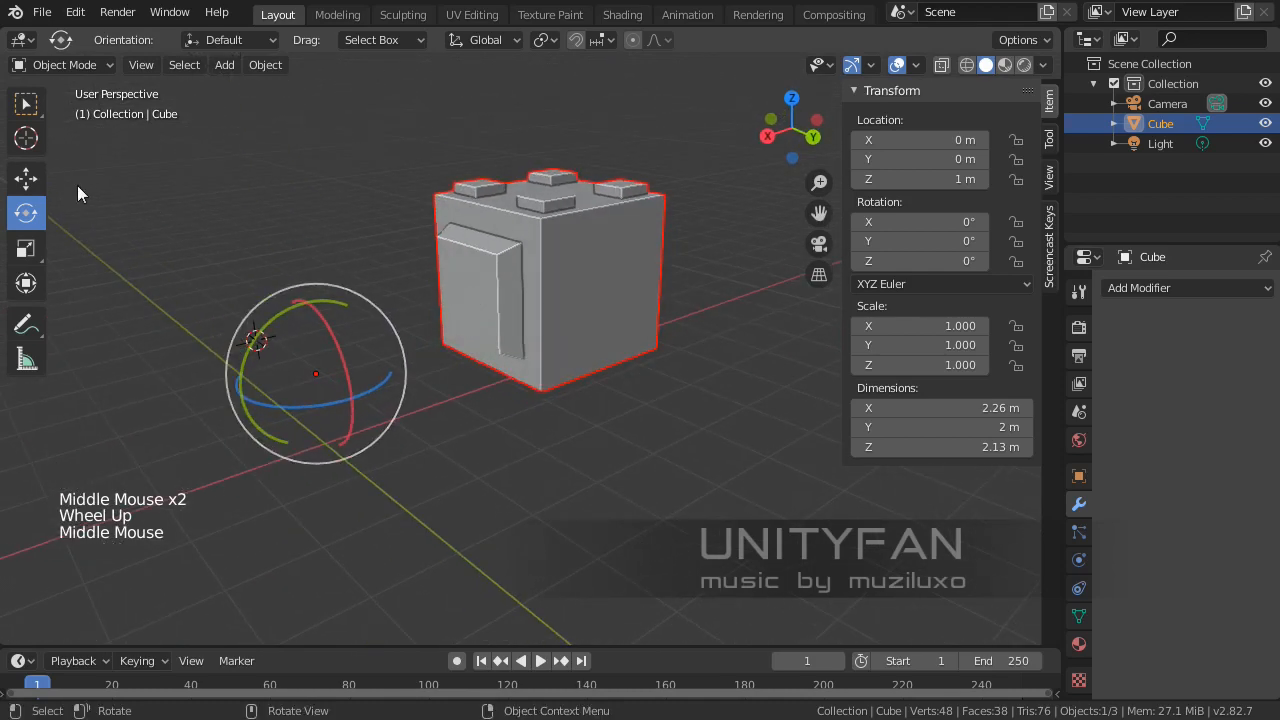
pyautogui.click(26, 177)
pyautogui.moveTo(311, 307); pyautogui.dragTo(454, 348, button='middle')
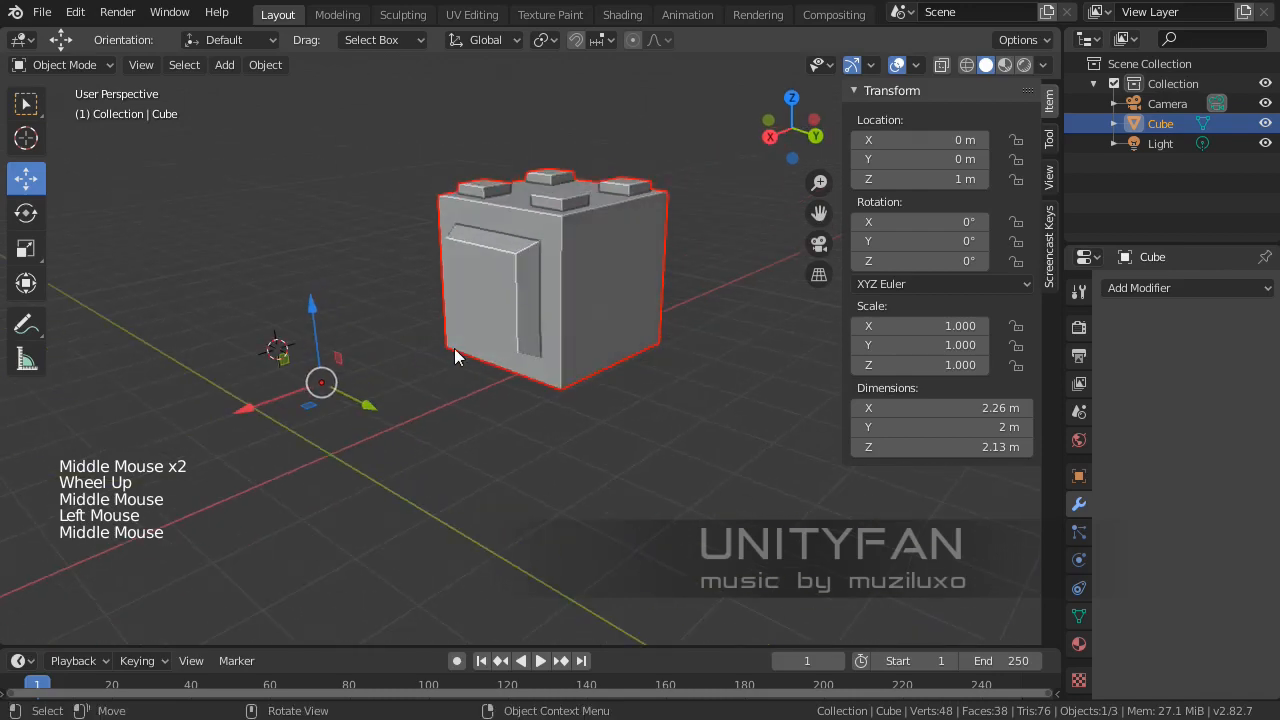
pyautogui.scroll(1, 454, 348)
pyautogui.keyDown('shift'); pyautogui.moveTo(416, 258); pyautogui.dragTo(475, 286, button='middle'); pyautogui.keyUp('shift')
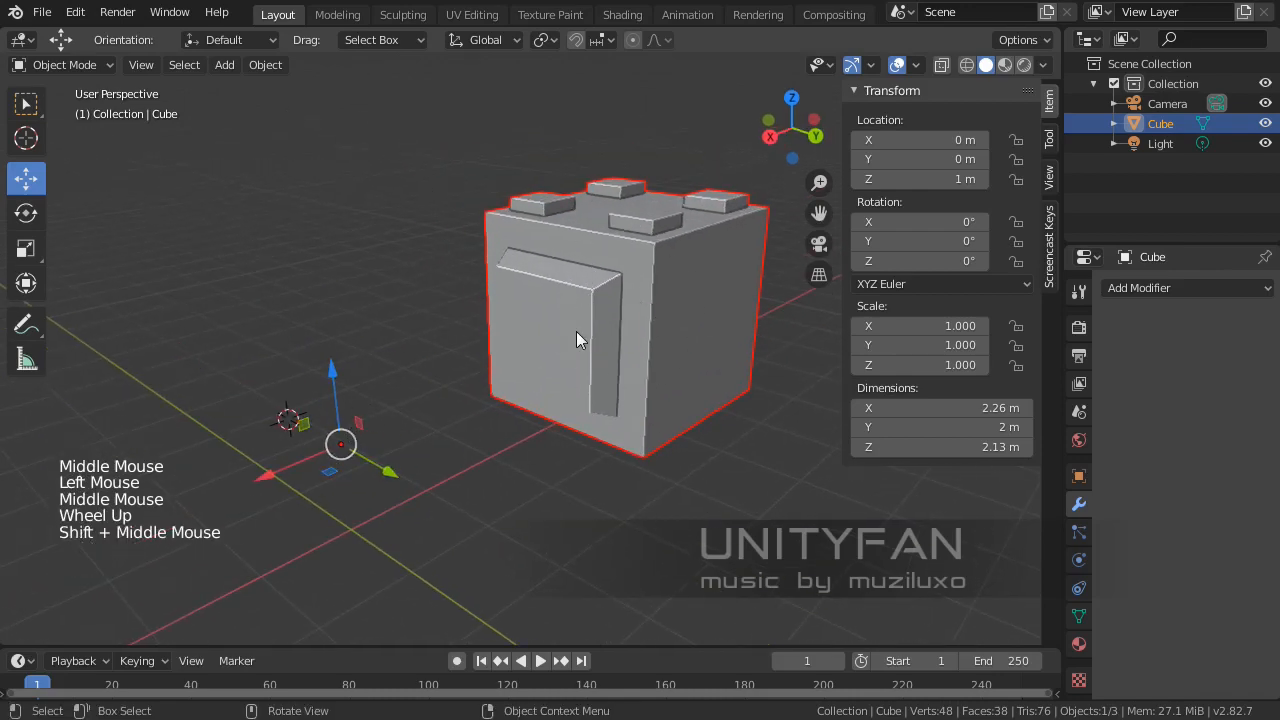
pyautogui.keyDown('shift'); pyautogui.moveTo(576, 331); pyautogui.dragTo(548, 298, button='middle'); pyautogui.keyUp('shift')
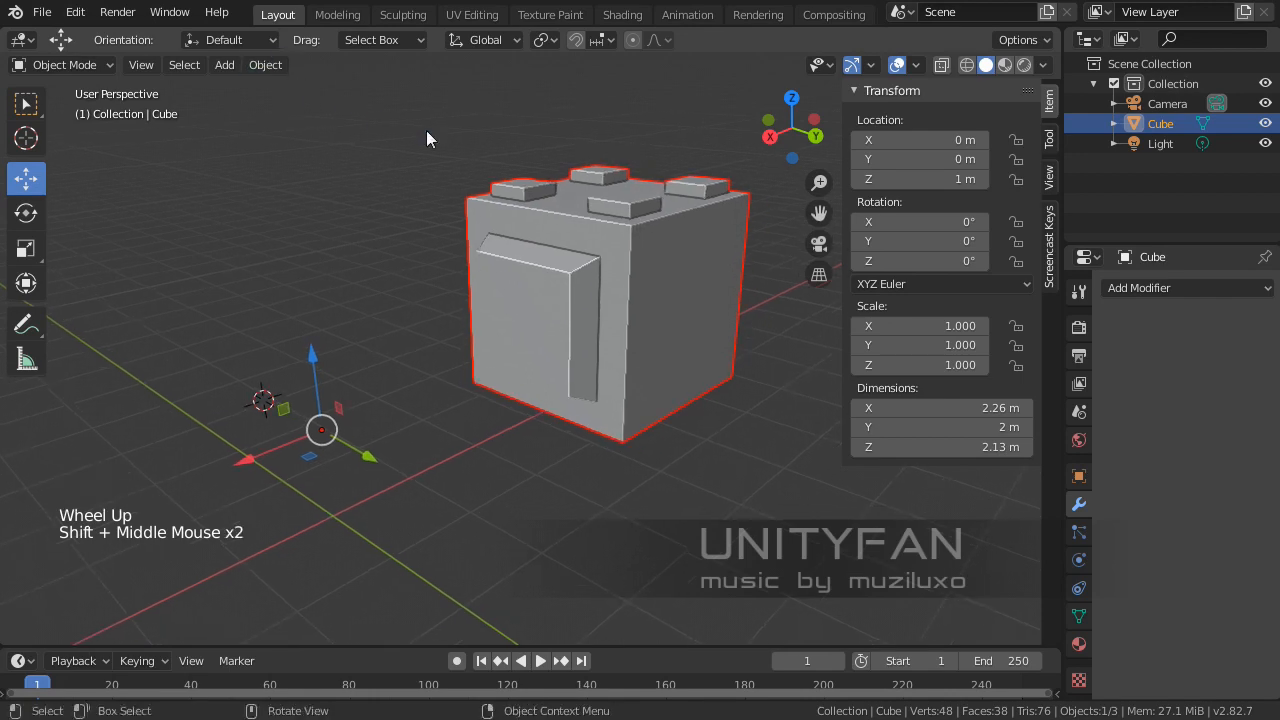
pyautogui.click(267, 64)
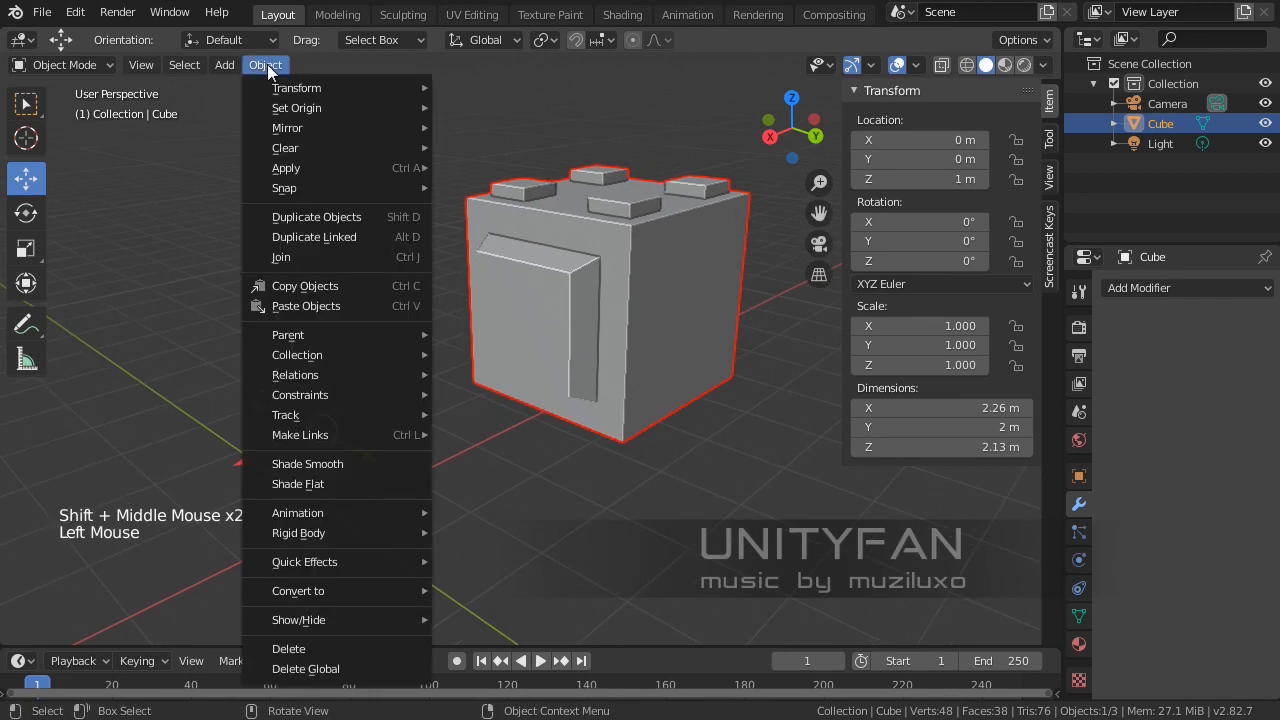
pyautogui.moveTo(318, 110)
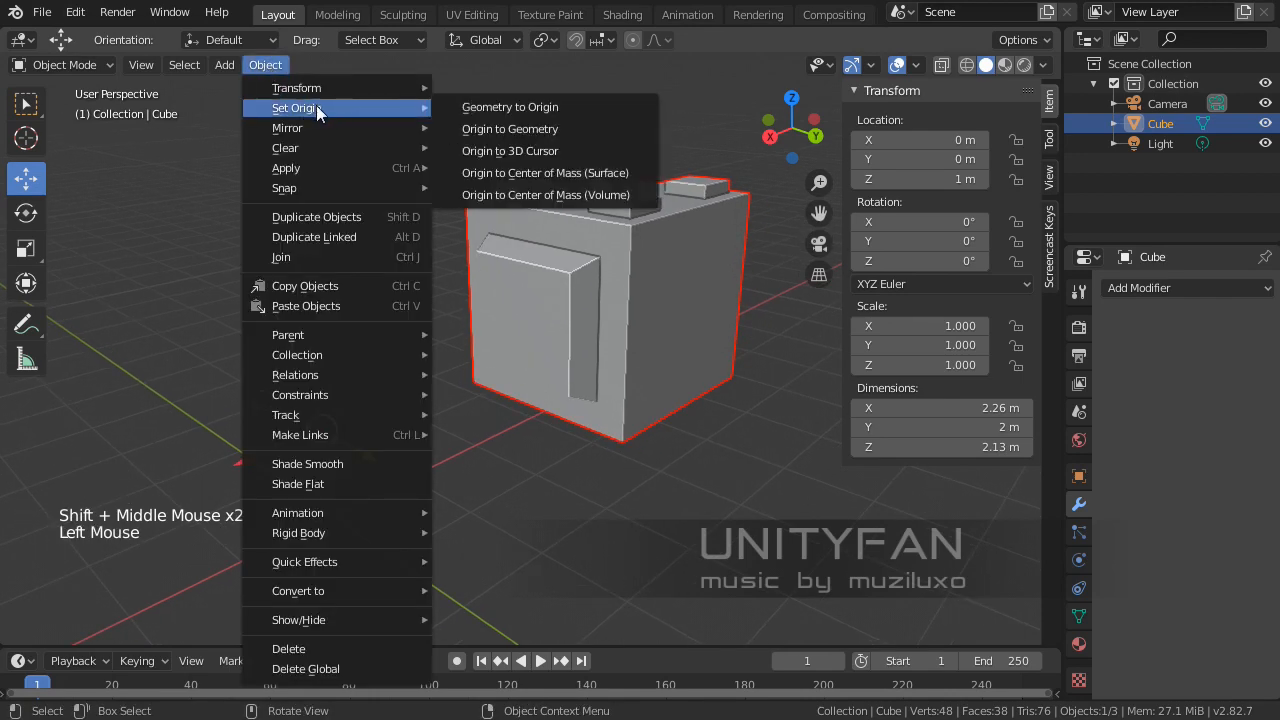
pyautogui.click(516, 130)
# Step: Examine the cube's new origin in Edit Mode in front orthographic and perspective views, and return to Object Mode
pyautogui.keyDown('shift'); pyautogui.moveTo(532, 147); pyautogui.dragTo(455, 206, button='middle'); pyautogui.keyUp('shift')
pyautogui.scroll(3, 500, 239)
pyautogui.moveTo(455, 206); pyautogui.dragTo(460, 210, button='middle')
pyautogui.moveTo(460, 210); pyautogui.dragTo(434, 315, button='middle')
pyautogui.scroll(2, 463, 230)
pyautogui.press('Tab')
pyautogui.scroll(-3, 480, 218)
pyautogui.press('KP_3')
pyautogui.press('KP_1')
pyautogui.scroll(4, 450, 210)
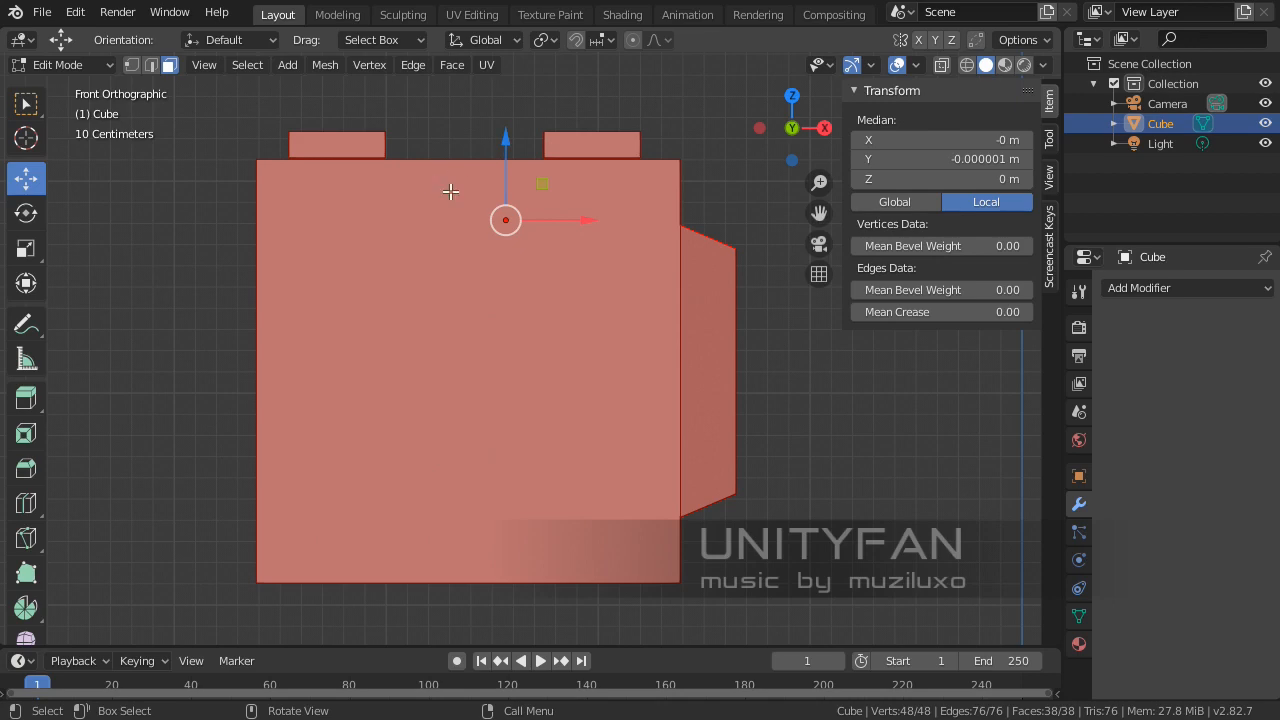
pyautogui.press('KP_5')
pyautogui.moveTo(400, 217); pyautogui.dragTo(391, 331, button='middle')
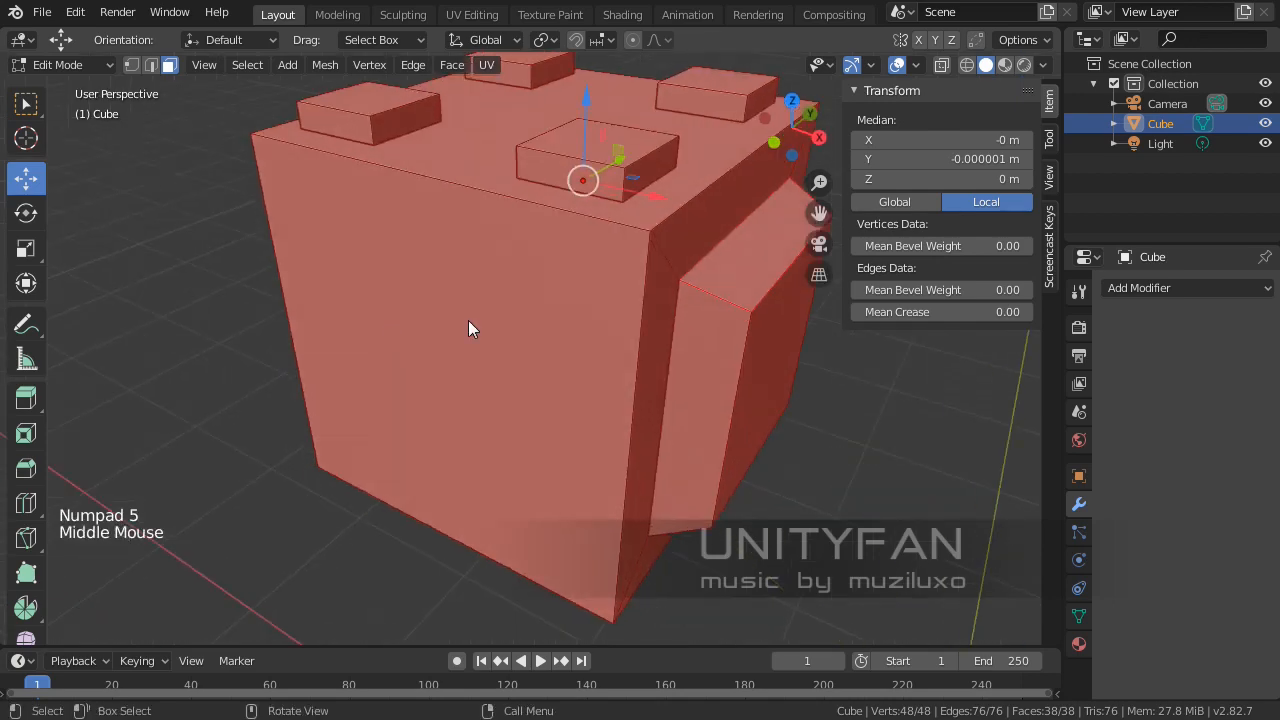
pyautogui.press('Tab')
# Step: Move the cube along the Y axis to a Y location of about 2.17 m
pyautogui.scroll(-3, 571, 364)
pyautogui.moveTo(571, 362); pyautogui.dragTo(563, 328, button='middle')
pyautogui.scroll(-2, 417, 300)
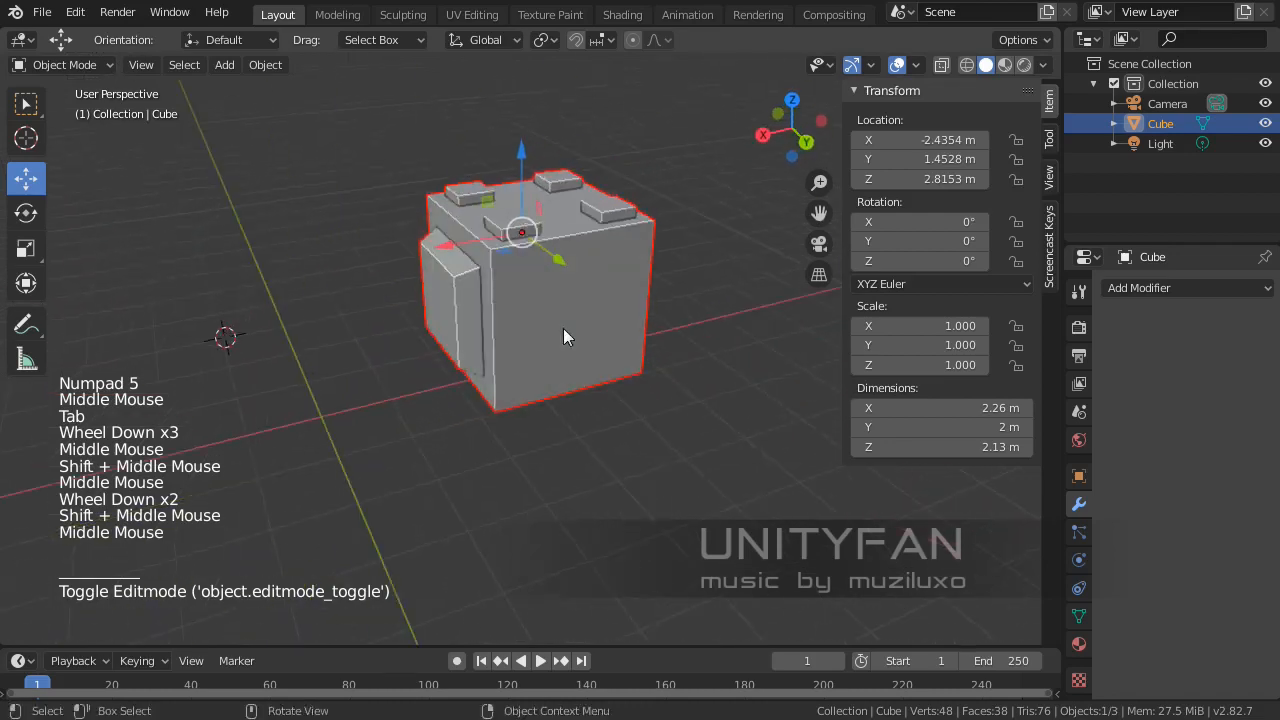
pyautogui.scroll(2, 468, 275)
pyautogui.keyDown('shift'); pyautogui.moveTo(468, 275); pyautogui.dragTo(575, 284, button='middle'); pyautogui.keyUp('shift')
pyautogui.moveTo(575, 284); pyautogui.dragTo(483, 348, button='middle')
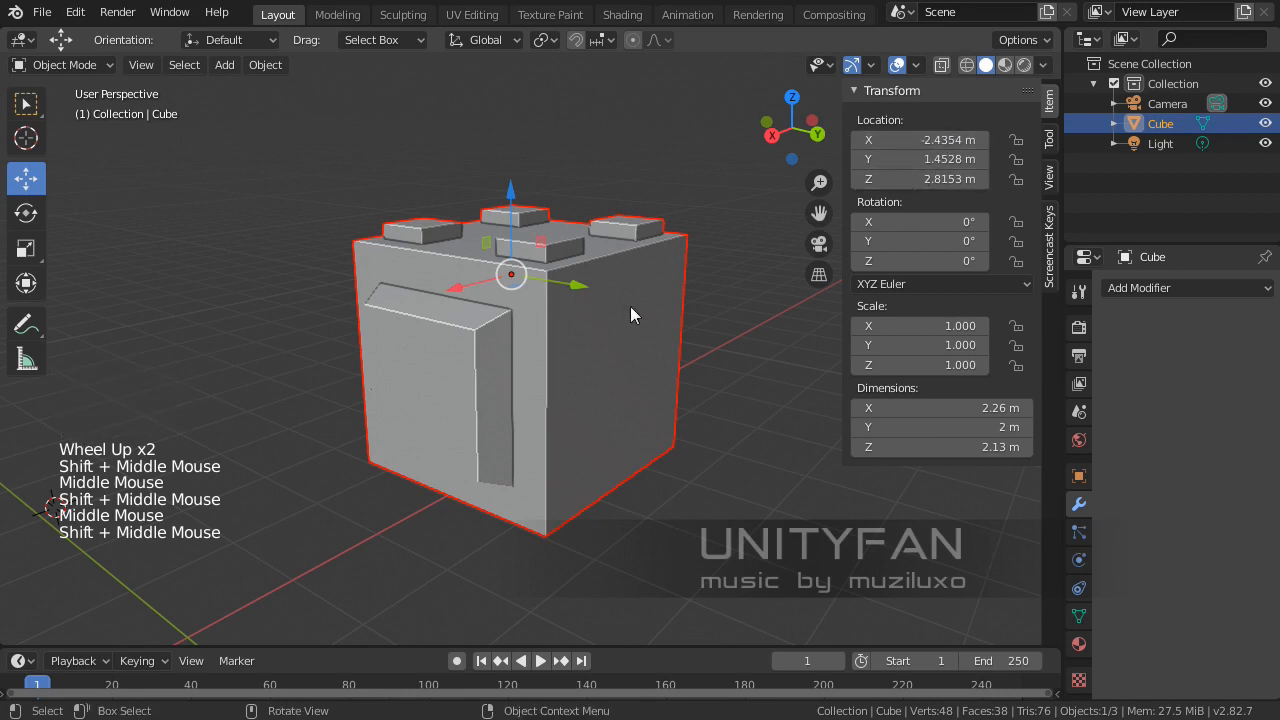
pyautogui.moveTo(630, 306)
pyautogui.mouseDown(button='middle')
pyautogui.moveTo(540, 373)
pyautogui.moveTo(637, 322)
pyautogui.mouseUp(button='middle')
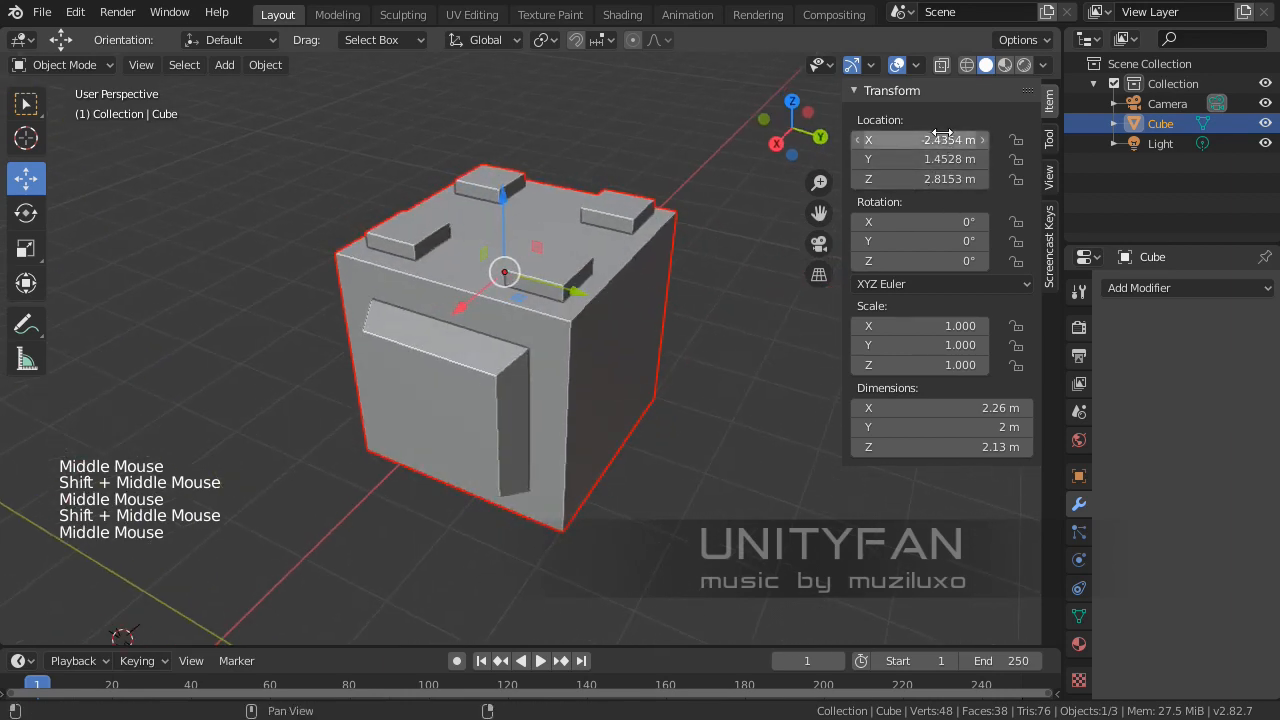
pyautogui.moveTo(490, 285); pyautogui.dragTo(620, 290, button='middle')
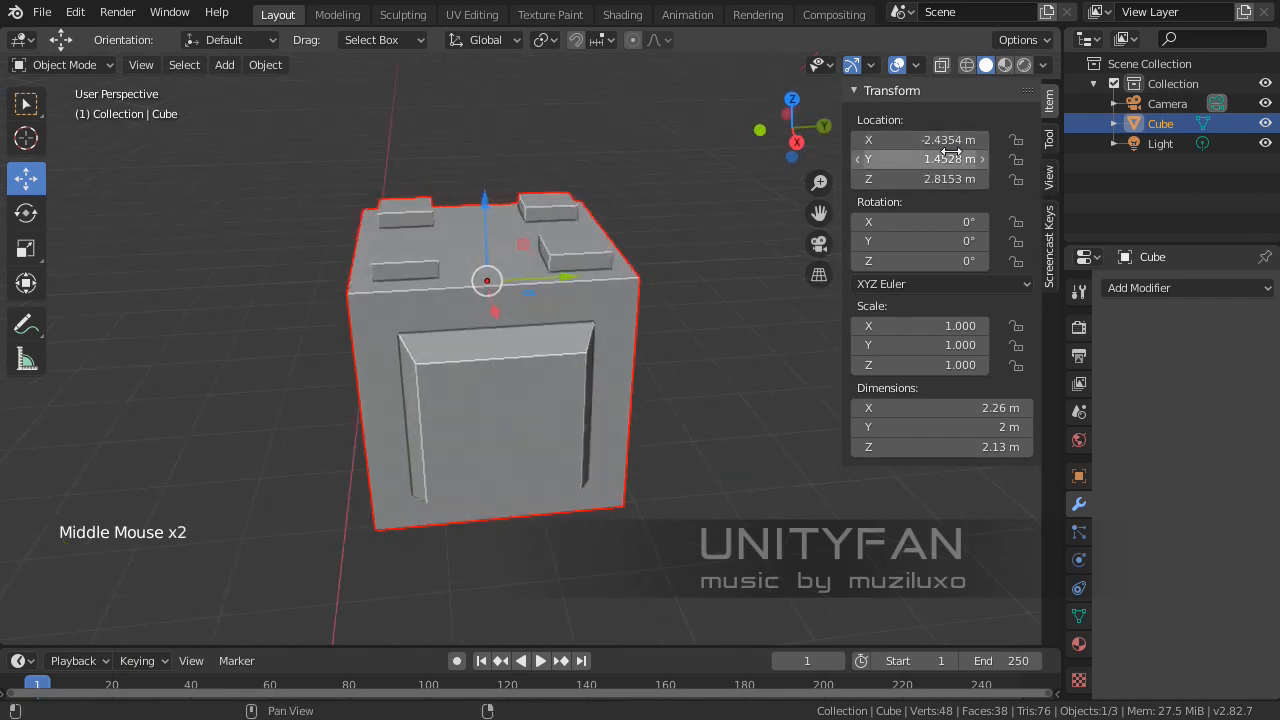
pyautogui.moveTo(525, 305); pyautogui.dragTo(568, 284, button='middle')
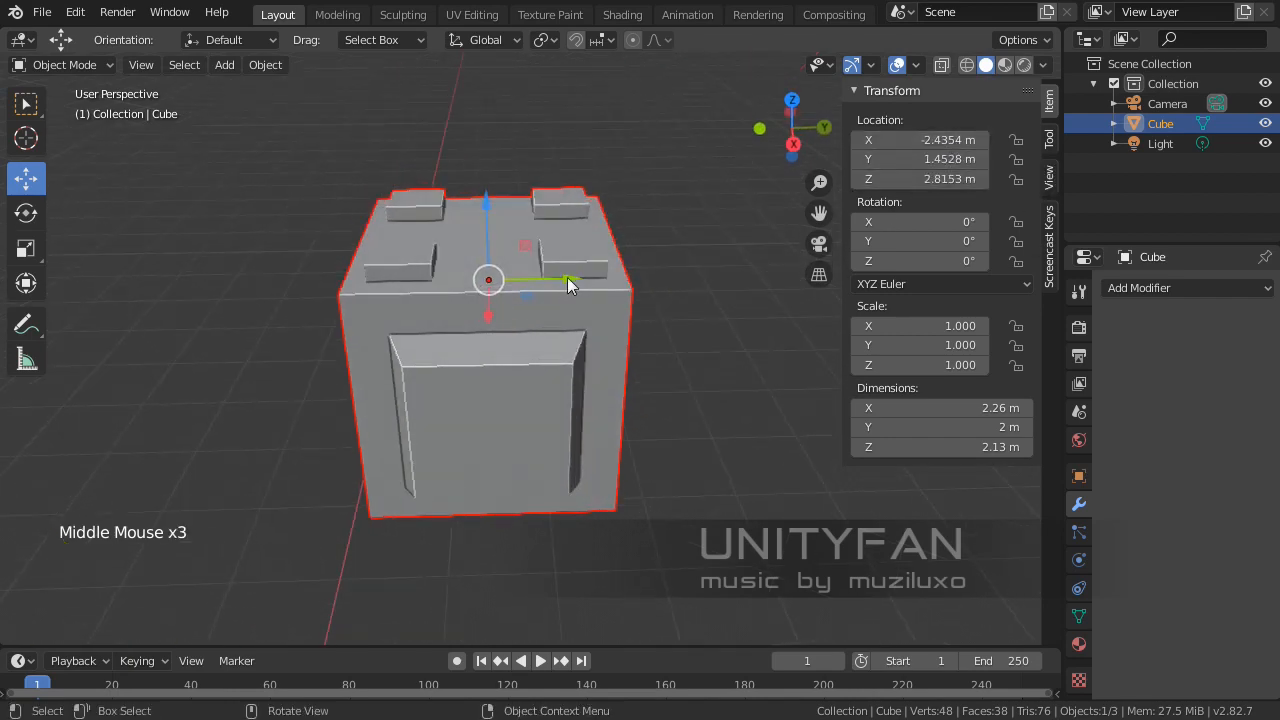
pyautogui.moveTo(571, 280); pyautogui.dragTo(634, 285)
pyautogui.scroll(-3, 571, 325)
pyautogui.keyDown('shift'); pyautogui.moveTo(571, 325); pyautogui.dragTo(590, 270, button='middle'); pyautogui.keyUp('shift')
pyautogui.moveTo(590, 270); pyautogui.dragTo(600, 249, button='middle')
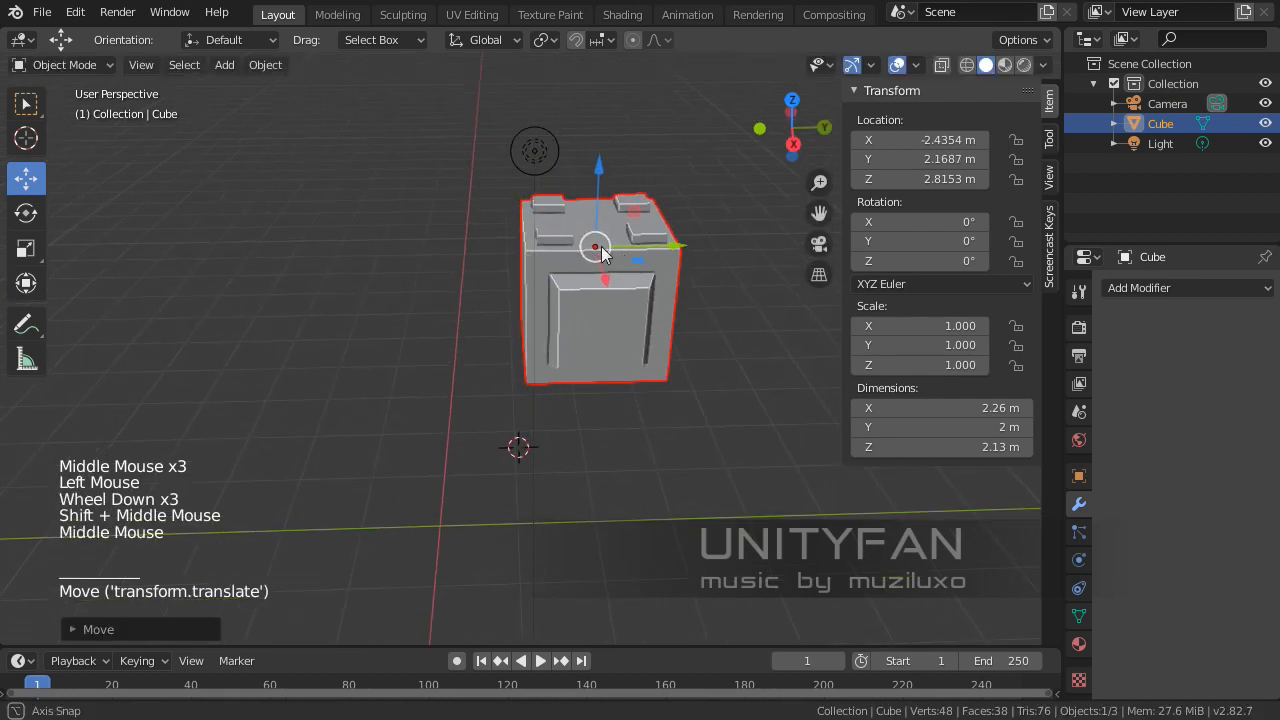
# Step: Set the cube's X and Y location to 0 m and edit its Z location
pyautogui.scroll(1, 615, 265)
pyautogui.scroll(1, 685, 242)
pyautogui.keyDown('shift'); pyautogui.moveTo(685, 242); pyautogui.dragTo(678, 249, button='middle'); pyautogui.keyUp('shift')
pyautogui.moveTo(678, 249); pyautogui.dragTo(649, 264, button='middle')
pyautogui.scroll(-1, 664, 258)
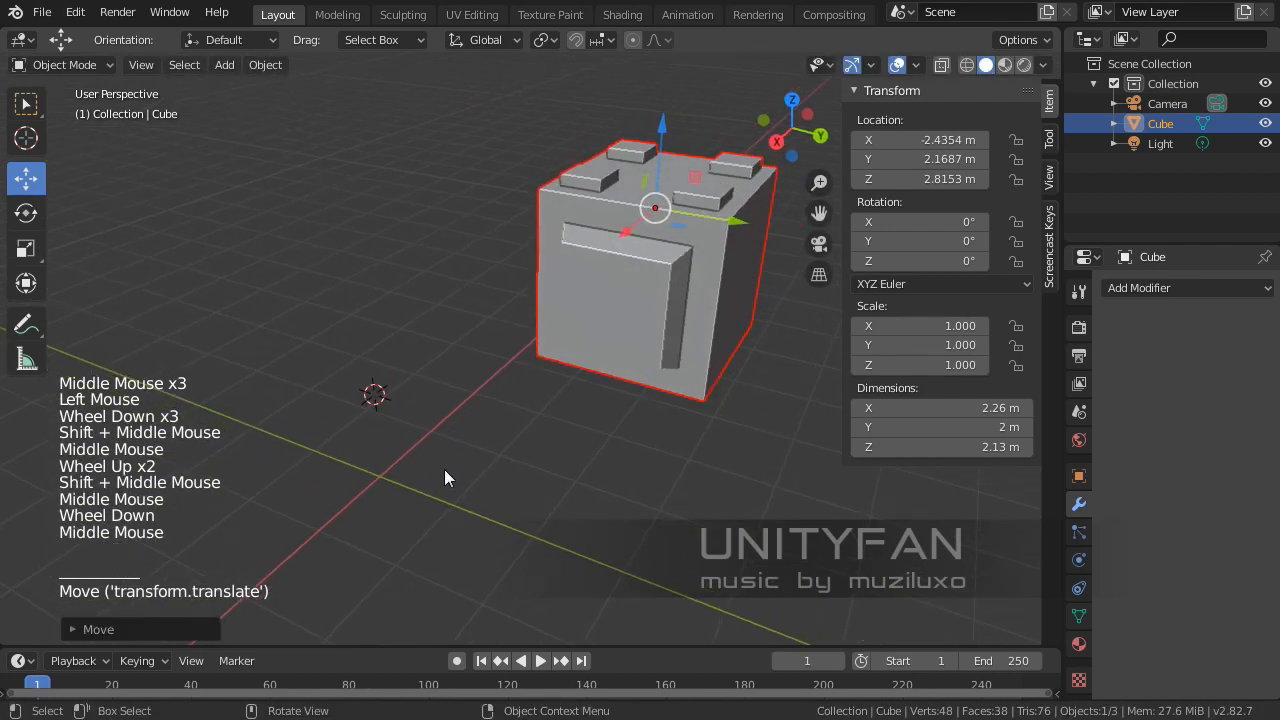
pyautogui.moveTo(382, 479); pyautogui.dragTo(469, 464, button='middle')
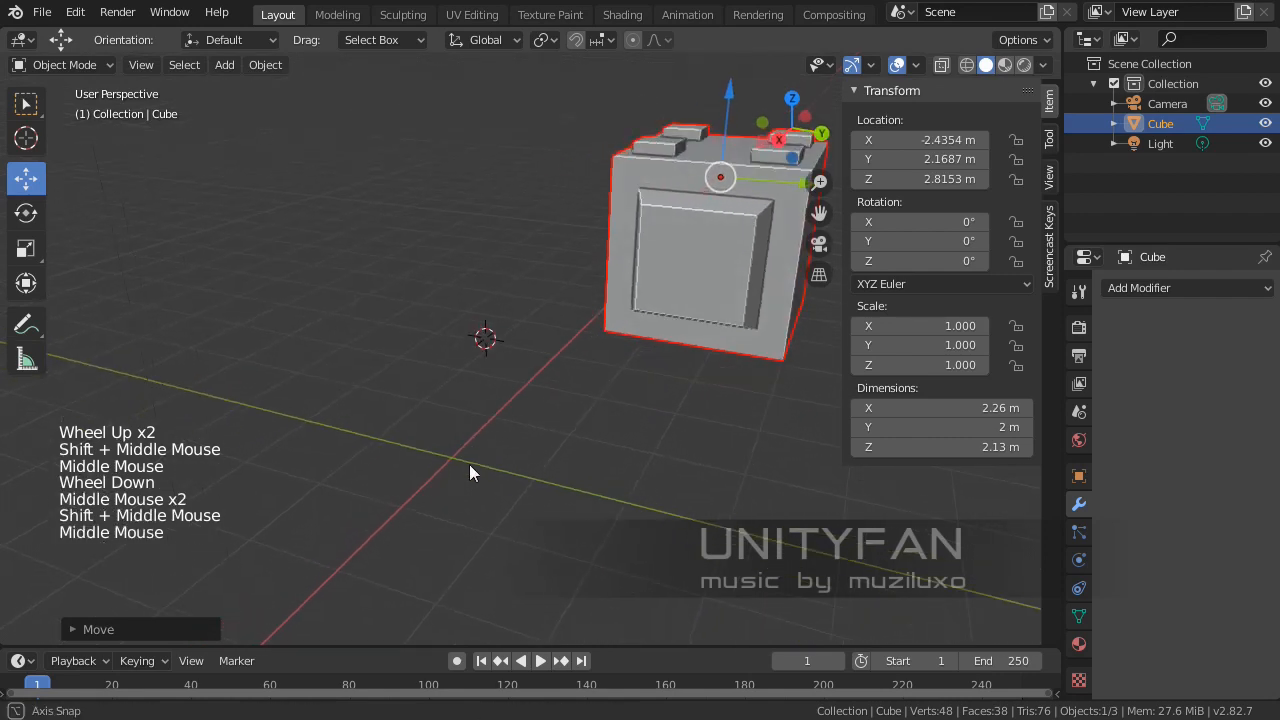
pyautogui.click(920, 140)
pyautogui.write('0')
pyautogui.press('Return')
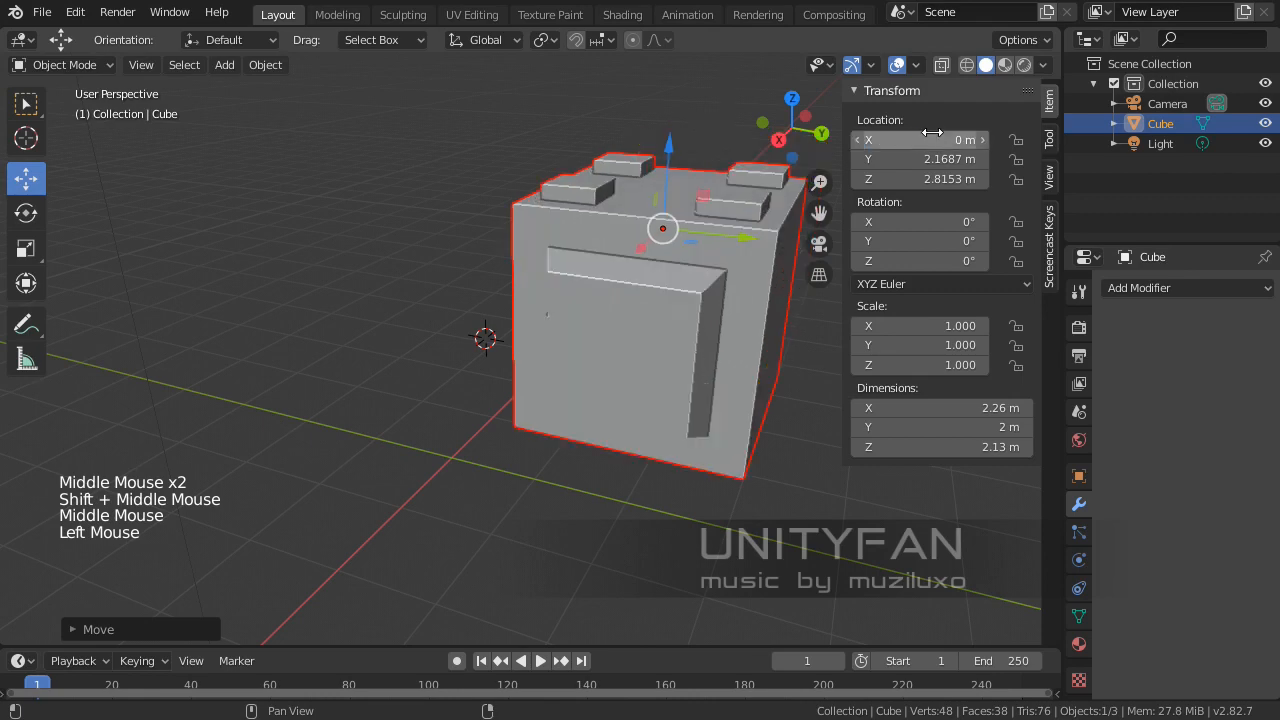
pyautogui.doubleClick(930, 159)
pyautogui.write('0')
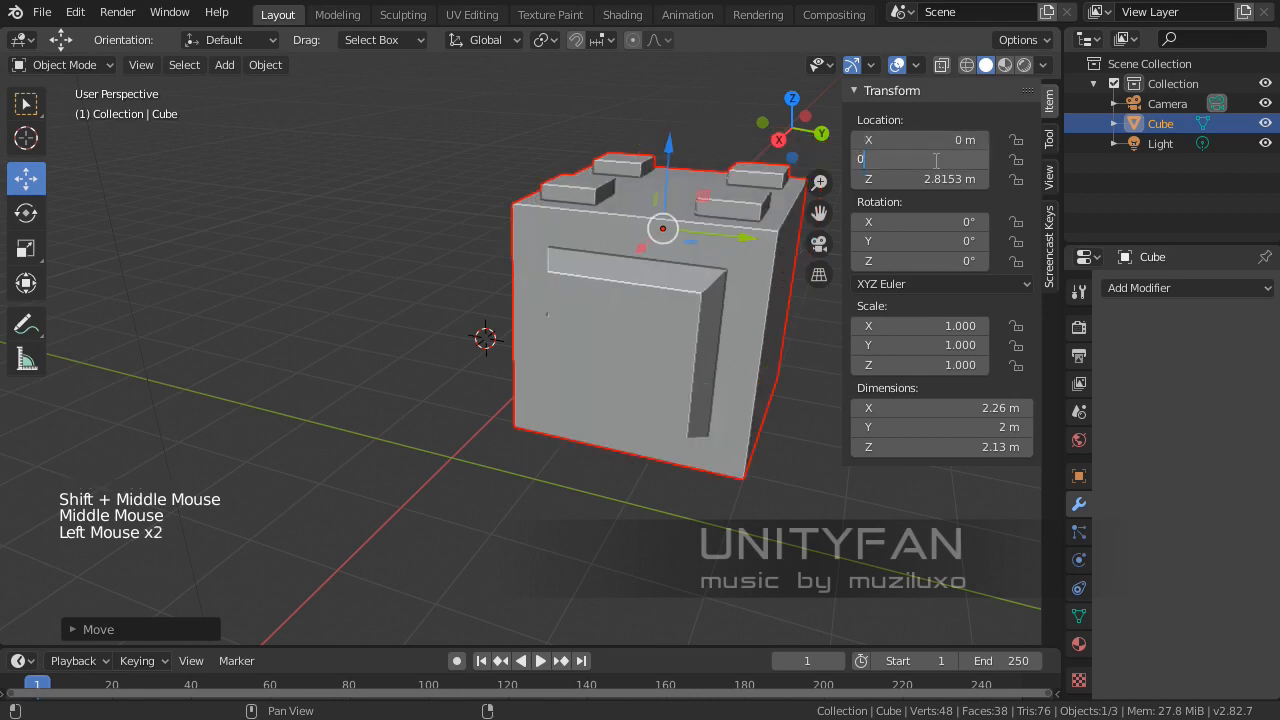
pyautogui.press('Return')
pyautogui.click(935, 179)
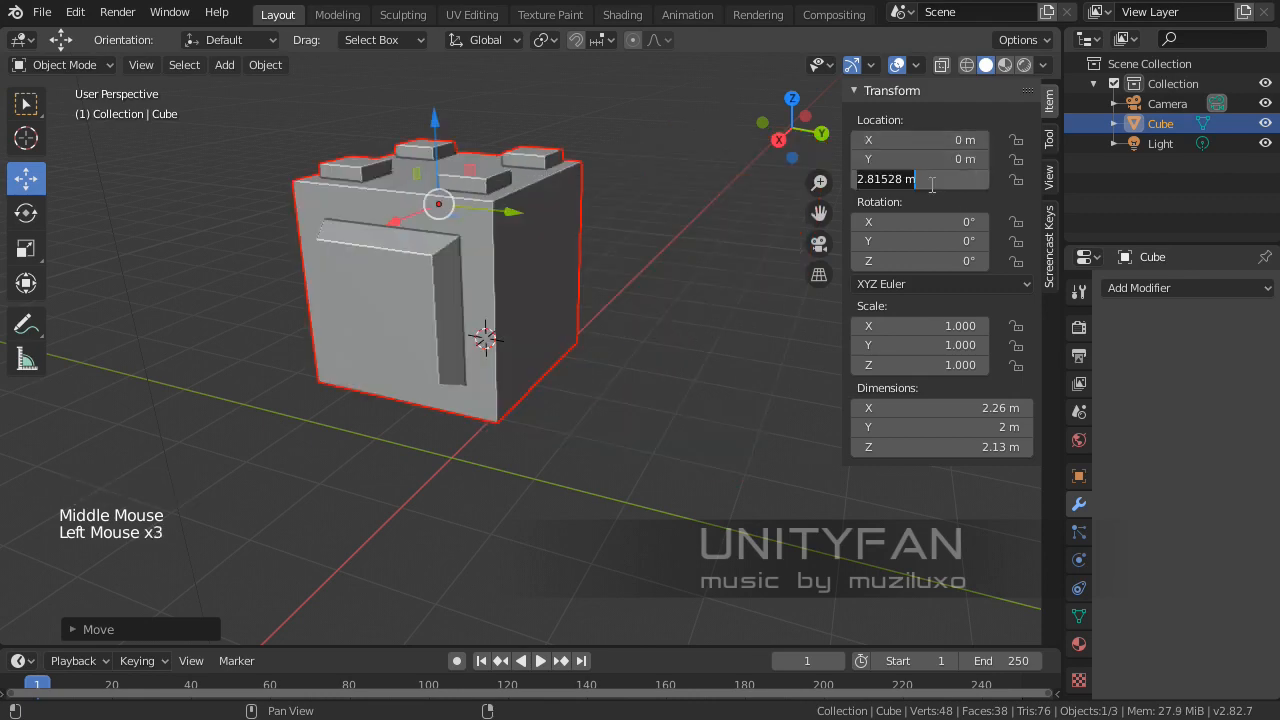
pyautogui.press('Return')
# Step: Undo the last three changes to the cube's location
pyautogui.moveTo(540, 447); pyautogui.dragTo(612, 400, button='middle')
pyautogui.keyDown('shift'); pyautogui.moveTo(612, 400); pyautogui.dragTo(630, 325, button='middle'); pyautogui.keyUp('shift')
pyautogui.moveTo(630, 325); pyautogui.dragTo(552, 382, button='middle')
pyautogui.scroll(2, 487, 373)
pyautogui.scroll(-1, 466, 429)
pyautogui.hotkey('ctrl', 'z')
pyautogui.hotkey('ctrl', 'z')
pyautogui.hotkey('ctrl', 'z')
pyautogui.scroll(-2, 514, 412)
pyautogui.scroll(2, 441, 329)
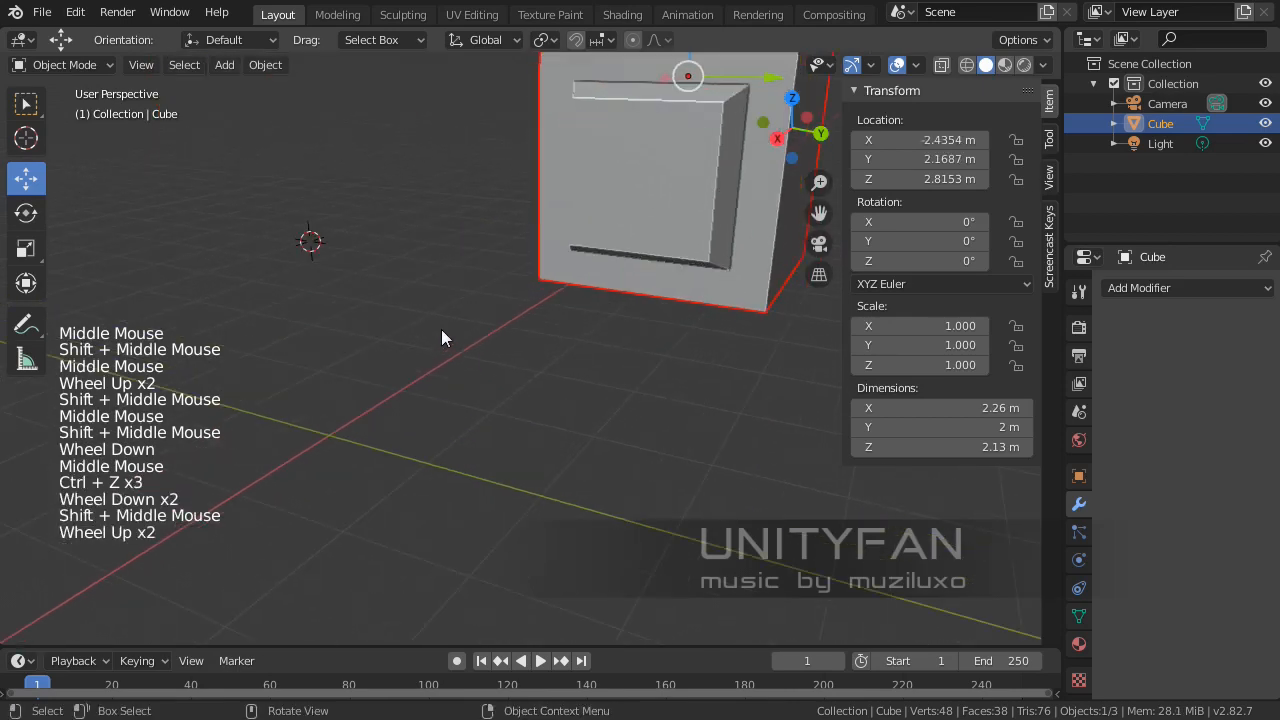
# Step: Snap the 3D cursor to the world origin
pyautogui.moveTo(441, 329); pyautogui.dragTo(535, 412, button='middle')
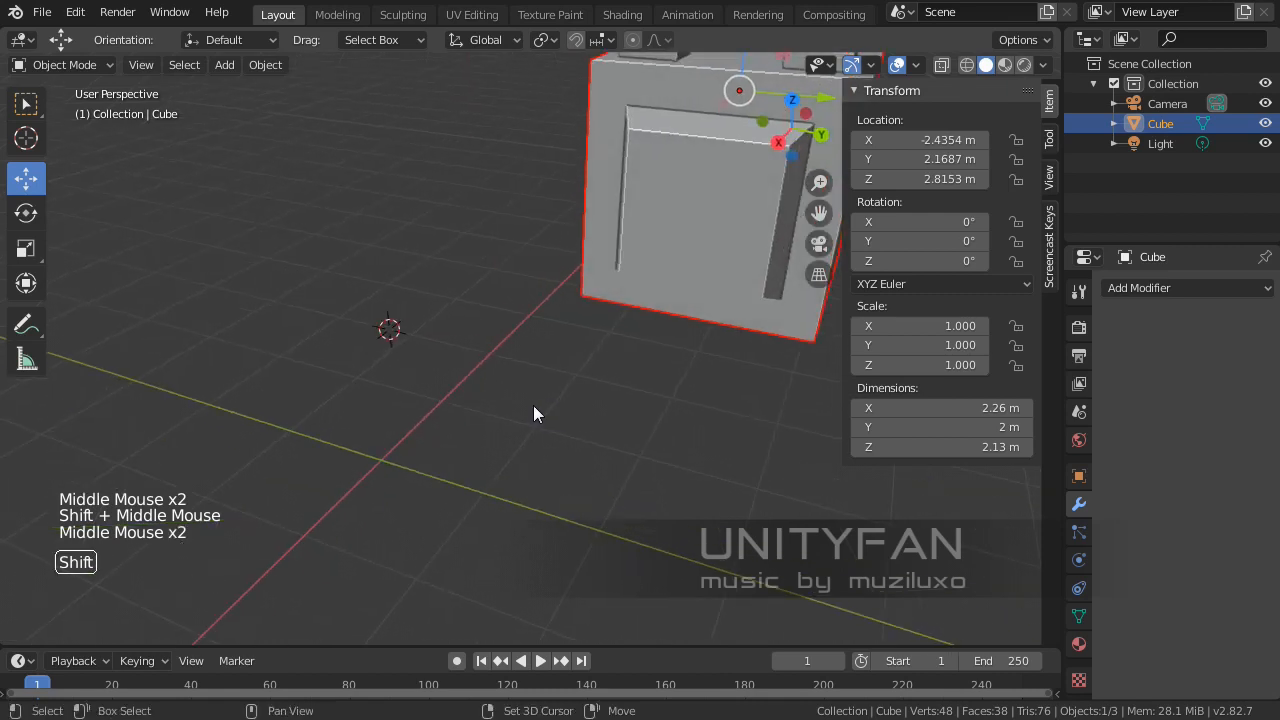
pyautogui.hotkey('shift', 's')
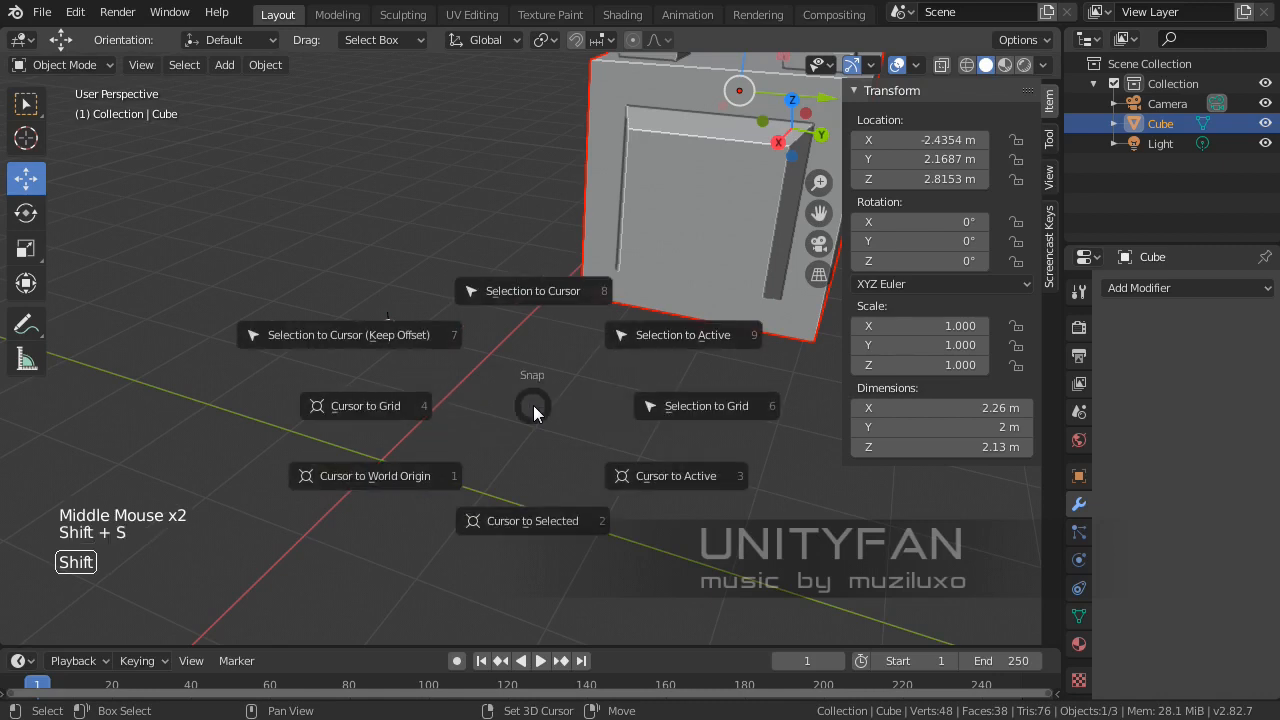
pyautogui.click(387, 477)
pyautogui.keyDown('shift'); pyautogui.moveTo(387, 477); pyautogui.dragTo(429, 461, button='middle'); pyautogui.keyUp('shift')
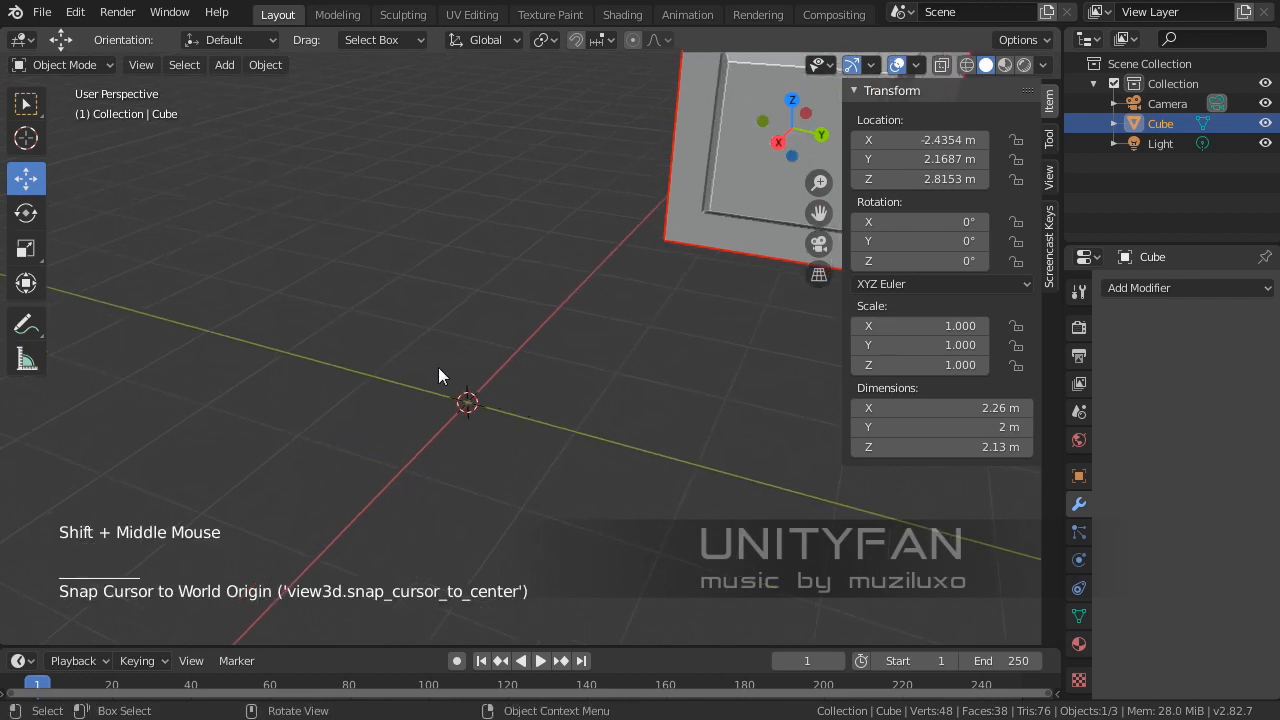
# Step: Snap the selected cube to the 3D cursor at the world origin
pyautogui.scroll(-3, 445, 399)
pyautogui.keyDown('shift'); pyautogui.moveTo(445, 399); pyautogui.dragTo(570, 392, button='middle'); pyautogui.keyUp('shift')
pyautogui.scroll(1, 541, 369)
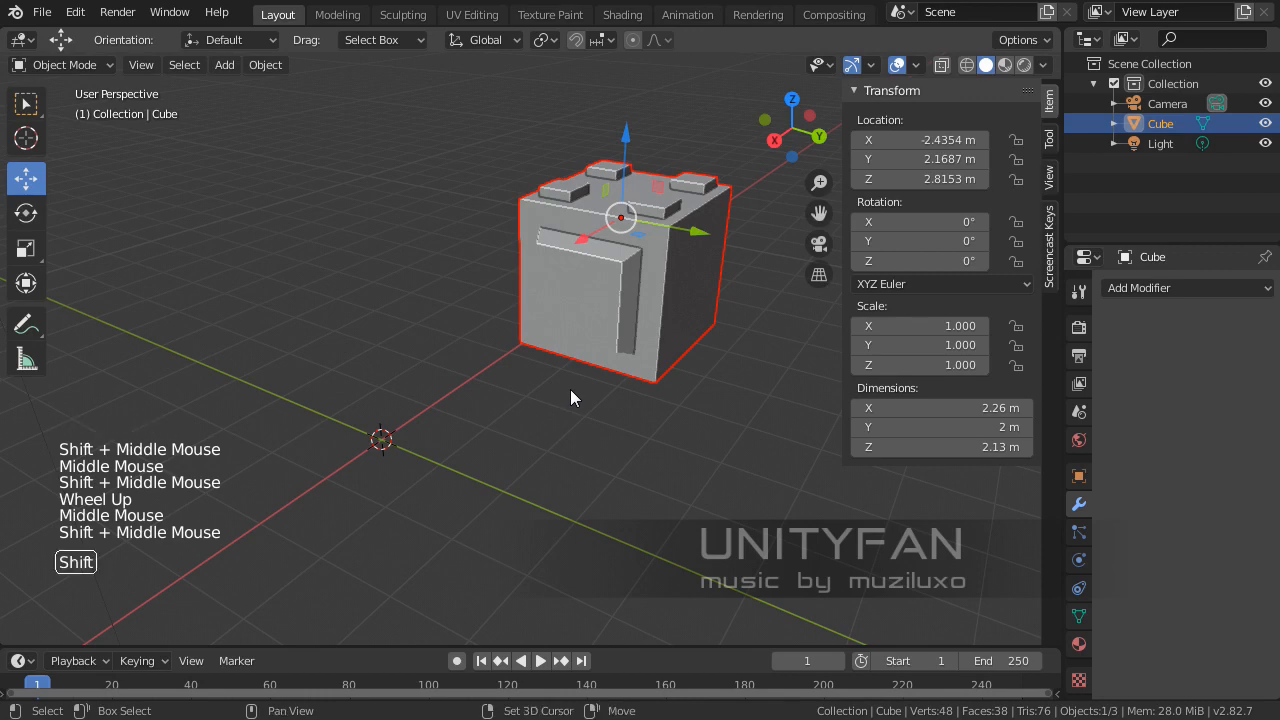
pyautogui.hotkey('shift', 's')
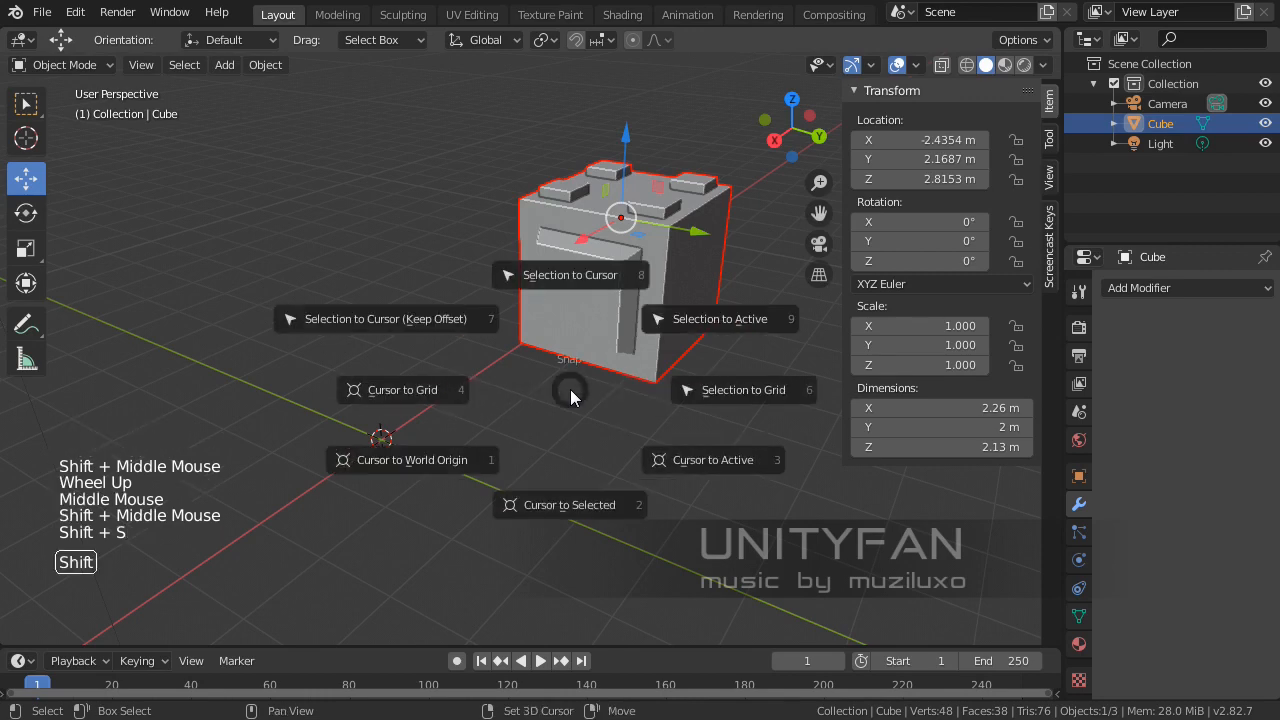
pyautogui.click(572, 276)
# Step: Examine the cube's origin against the 3D cursor and its location values, from close up and from several angles
pyautogui.moveTo(569, 293); pyautogui.dragTo(504, 393, button='middle')
pyautogui.scroll(3, 590, 330)
pyautogui.scroll(2, 474, 365)
pyautogui.scroll(-1, 397, 342)
pyautogui.scroll(-1, 396, 342)
pyautogui.scroll(3, 552, 403)
pyautogui.scroll(1, 552, 403)
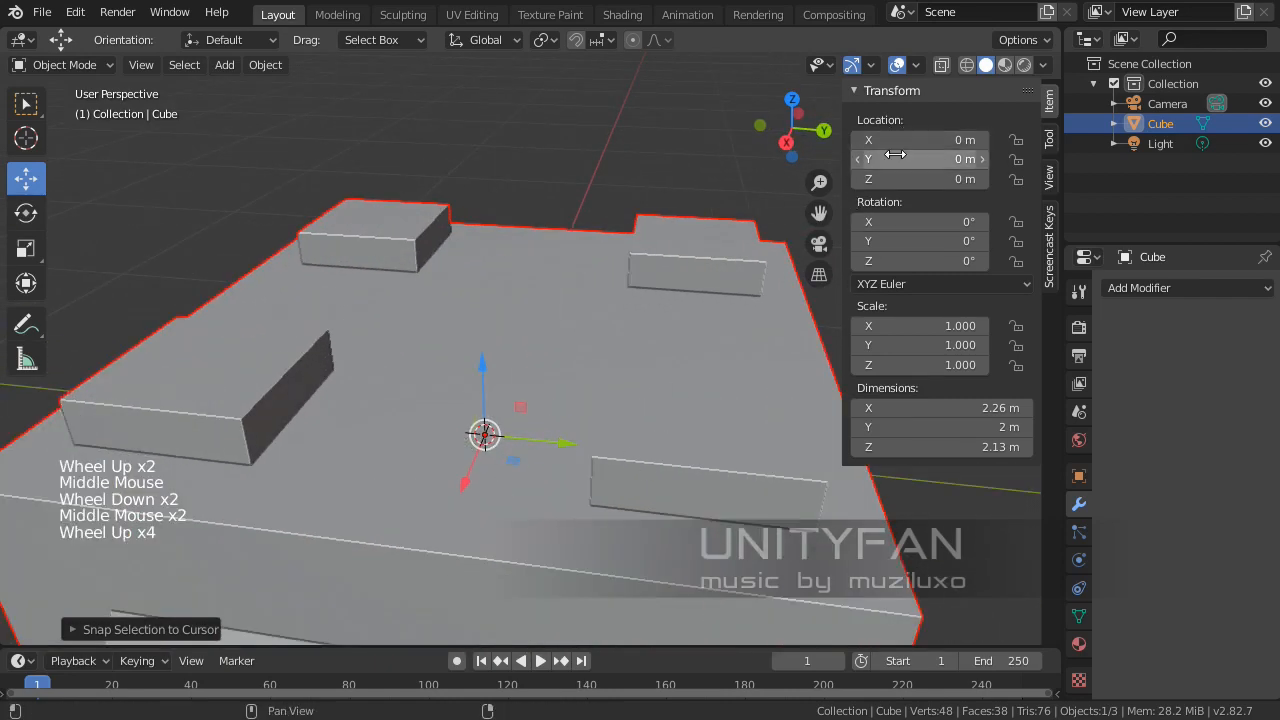
pyautogui.moveTo(501, 361)
pyautogui.mouseDown(button='middle')
pyautogui.moveTo(471, 355)
pyautogui.moveTo(468, 376)
pyautogui.moveTo(489, 362)
pyautogui.mouseUp(button='middle')
pyautogui.scroll(-2, 515, 380)
pyautogui.scroll(-2, 471, 355)
pyautogui.keyDown('shift'); pyautogui.moveTo(481, 313); pyautogui.dragTo(450, 222, button='middle'); pyautogui.keyUp('shift')
pyautogui.moveTo(450, 222); pyautogui.dragTo(550, 289, button='middle')
pyautogui.keyDown('shift'); pyautogui.moveTo(550, 289); pyautogui.dragTo(558, 340, button='middle'); pyautogui.keyUp('shift')
pyautogui.moveTo(558, 340); pyautogui.dragTo(462, 300, button='middle')
pyautogui.scroll(-1, 531, 343)
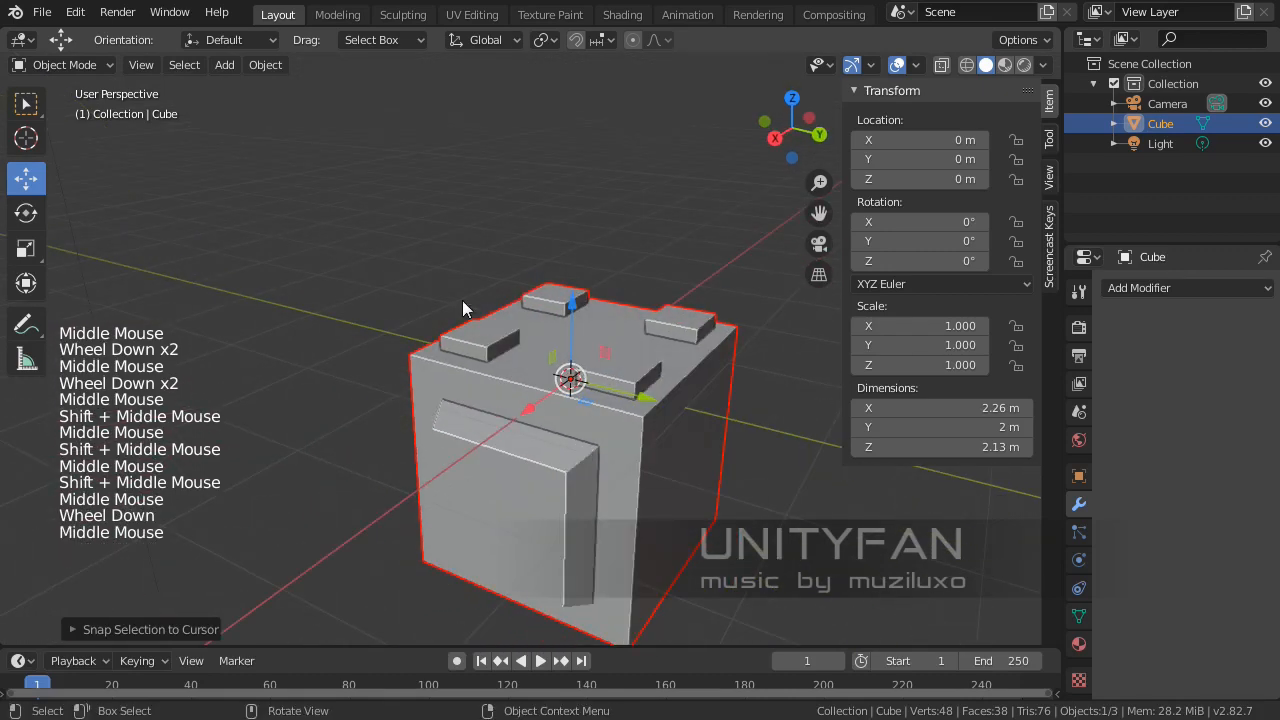
pyautogui.click(64, 69)
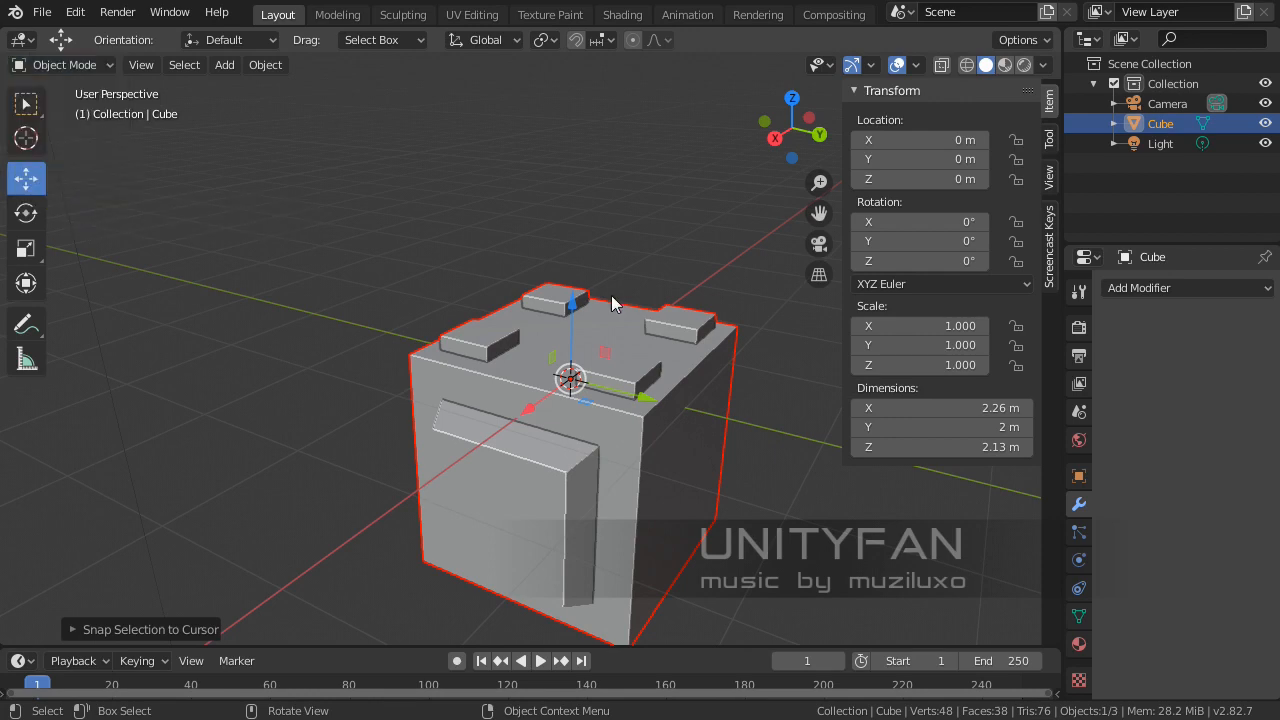
pyautogui.moveTo(601, 336); pyautogui.dragTo(540, 345, button='middle')
pyautogui.click(49, 64)
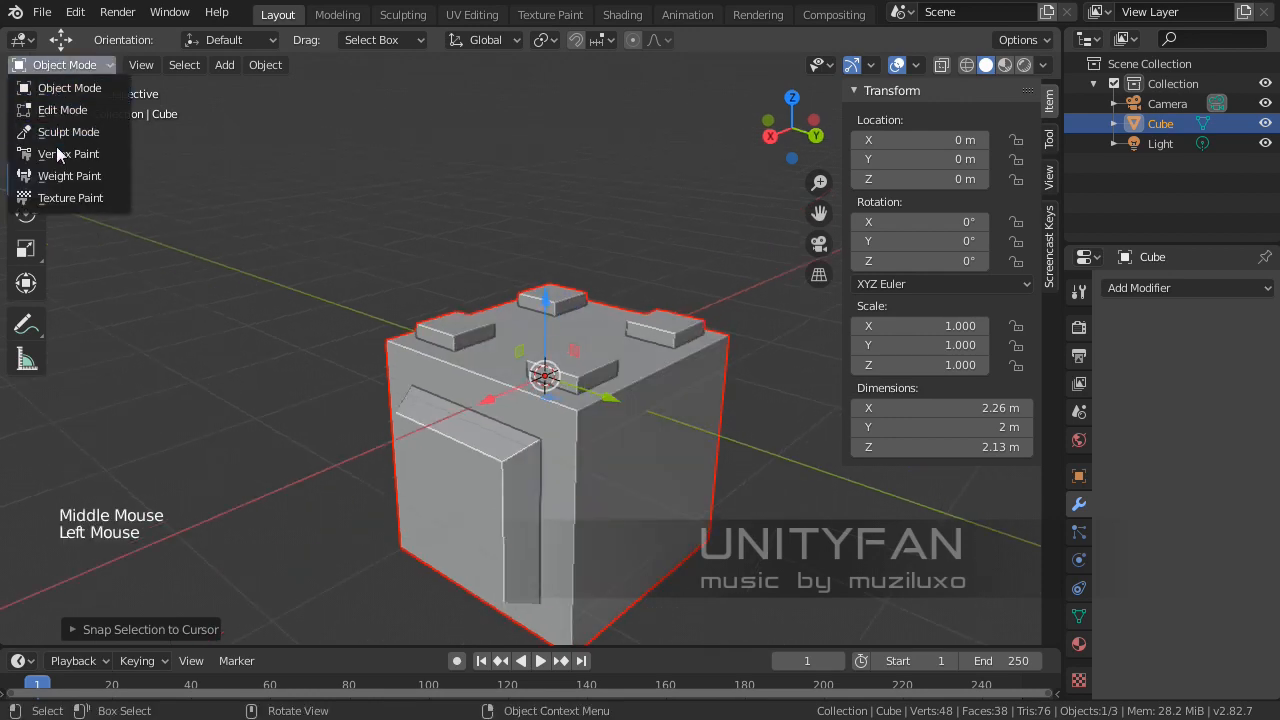
pyautogui.click(58, 90)
pyautogui.click(60, 64)
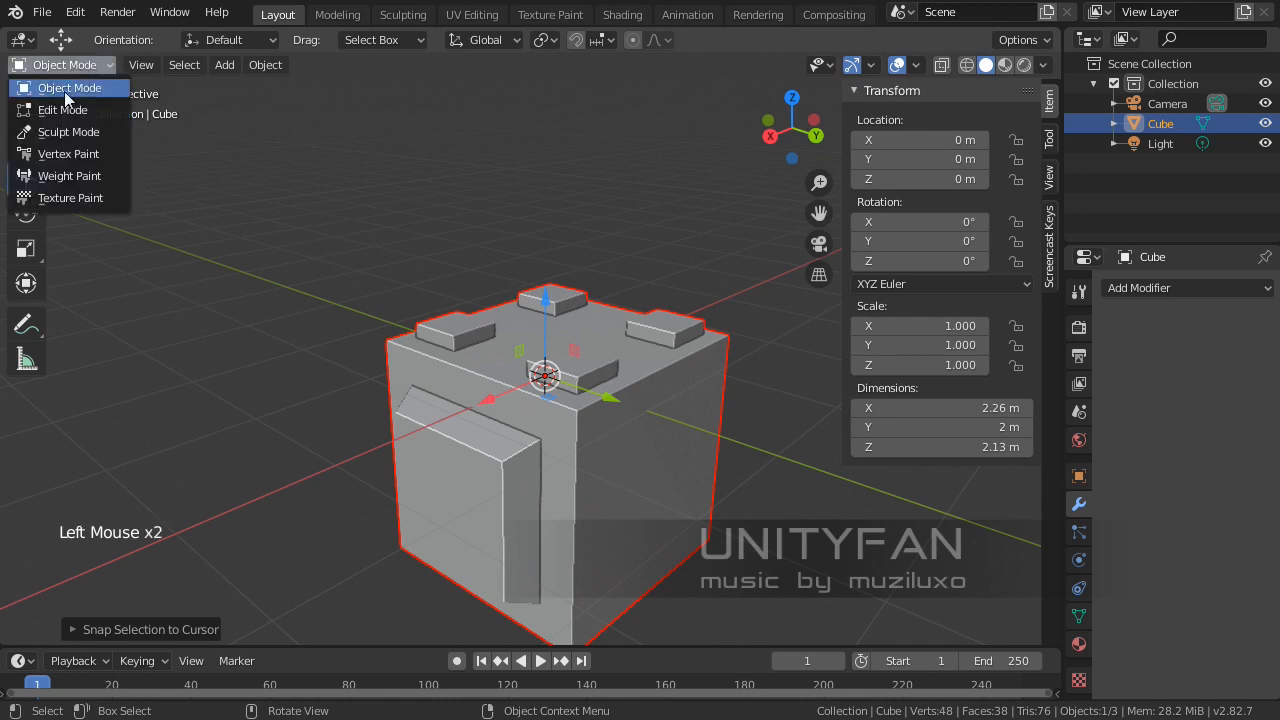
# Step: Move the cube with increment snapping to a location of Y -3 m and Z 2 m, keeping X at 0 m
pyautogui.keyDown('shift'); pyautogui.moveTo(680, 288); pyautogui.dragTo(549, 347, button='middle'); pyautogui.keyUp('shift')
pyautogui.scroll(1, 523, 338)
pyautogui.scroll(-2, 568, 317)
pyautogui.keyDown('ctrl'); pyautogui.moveTo(549, 347); pyautogui.dragTo(531, 255); pyautogui.keyUp('ctrl')
pyautogui.moveTo(531, 255); pyautogui.dragTo(691, 268, button='middle')
pyautogui.keyDown('ctrl'); pyautogui.moveTo(682, 228); pyautogui.dragTo(508, 267); pyautogui.keyUp('ctrl')
pyautogui.keyDown('shift'); pyautogui.moveTo(512, 266); pyautogui.dragTo(528, 252, button='middle'); pyautogui.keyUp('shift')
pyautogui.moveTo(528, 252); pyautogui.dragTo(563, 307, button='middle')
pyautogui.keyDown('ctrl'); pyautogui.moveTo(534, 284); pyautogui.dragTo(438, 269); pyautogui.keyUp('ctrl')
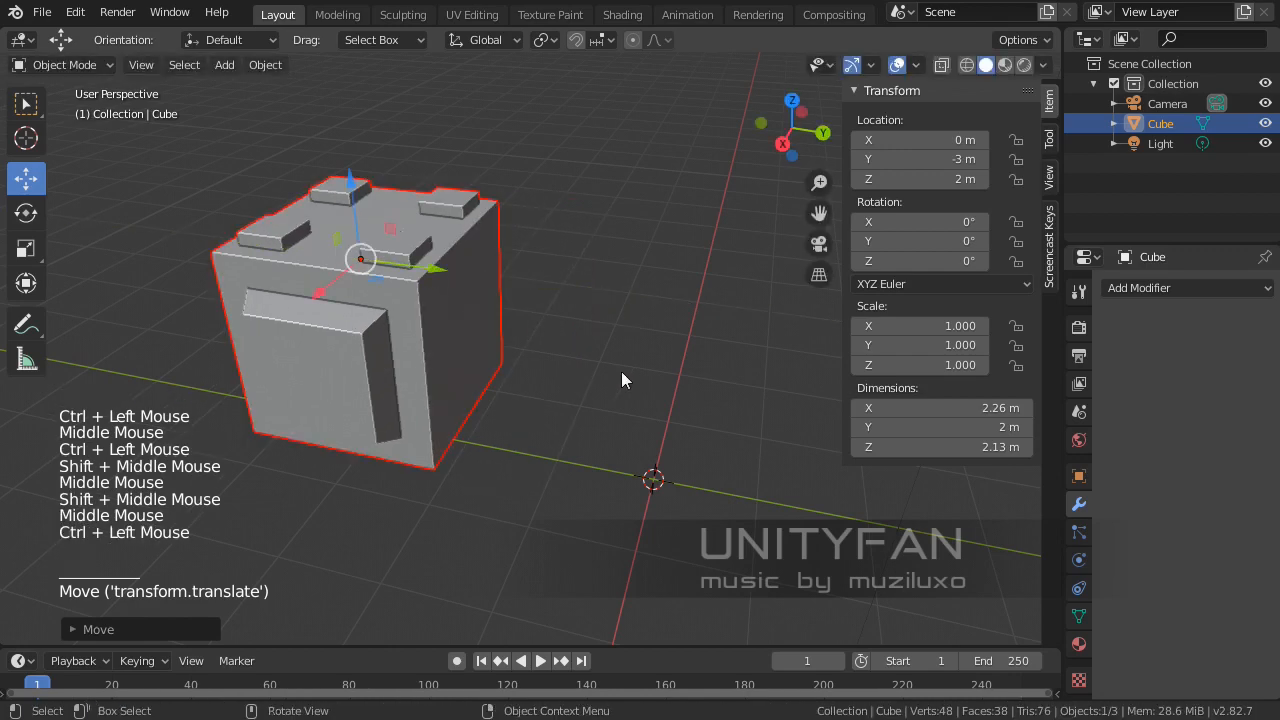
# Step: Deselect the cube, examine its origin relative to the world origin from several angles, and reselect it
pyautogui.moveTo(621, 371); pyautogui.dragTo(535, 325, button='middle')
pyautogui.moveTo(535, 325); pyautogui.dragTo(573, 374, button='middle')
pyautogui.click(576, 350)
pyautogui.moveTo(573, 374)
pyautogui.mouseDown(button='middle')
pyautogui.moveTo(486, 363)
pyautogui.moveTo(399, 327)
pyautogui.moveTo(509, 335)
pyautogui.moveTo(617, 365)
pyautogui.moveTo(554, 358)
pyautogui.mouseUp(button='middle')
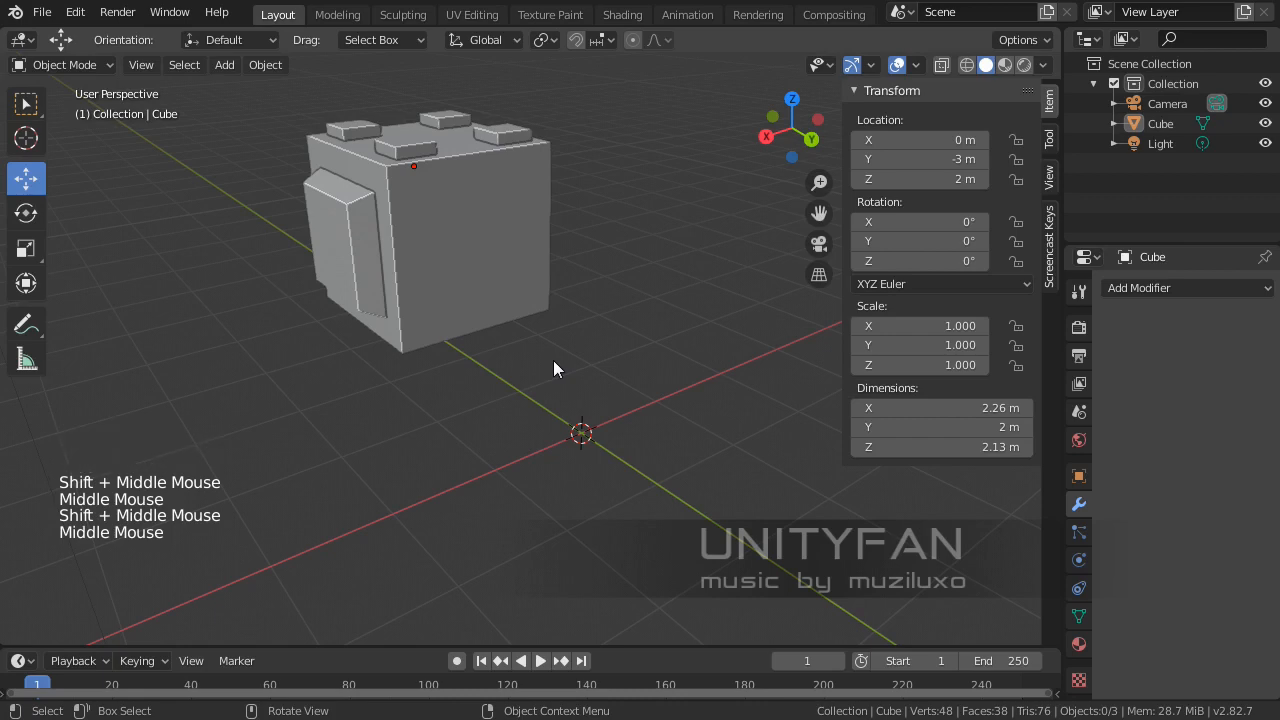
pyautogui.moveTo(553, 360); pyautogui.dragTo(581, 351, button='middle')
pyautogui.click(470, 331)
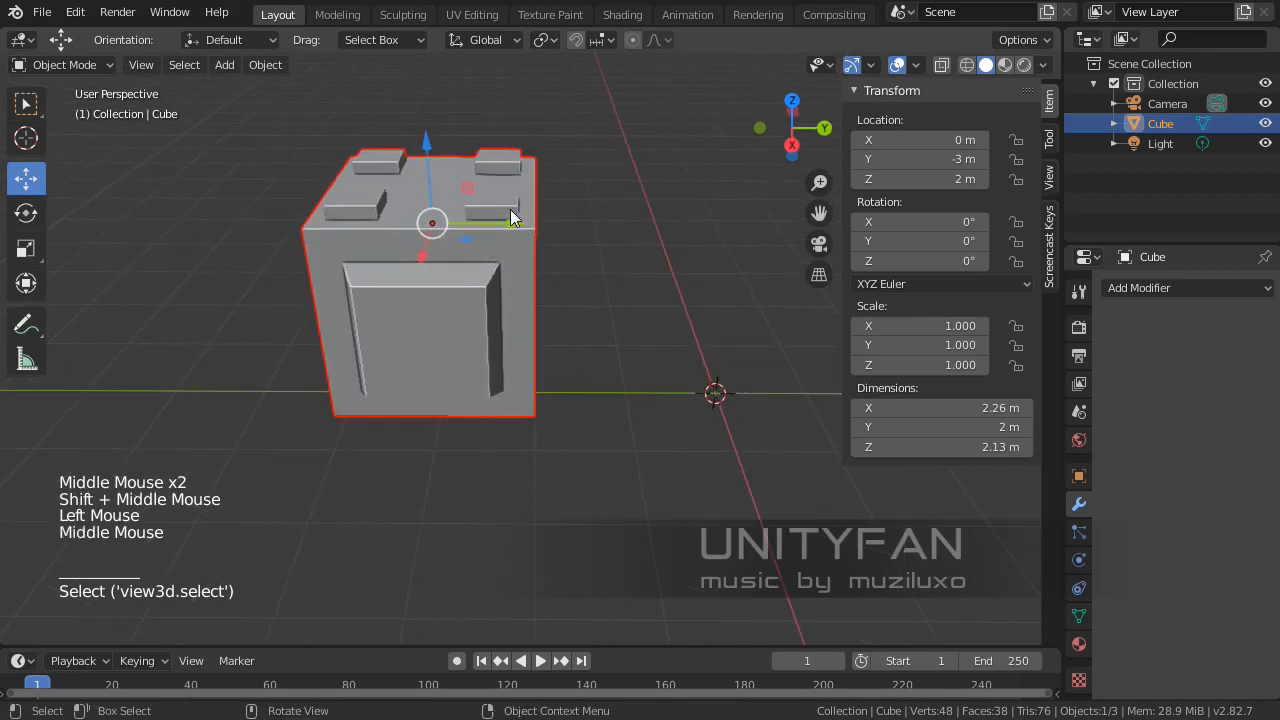
# Step: Move the cube along Y with increment snapping to a location of Y -5 m, and deselect it
pyautogui.keyDown('ctrl'); pyautogui.moveTo(510, 218); pyautogui.dragTo(318, 232); pyautogui.keyUp('ctrl')
pyautogui.moveTo(717, 420); pyautogui.dragTo(650, 400, button='middle')
pyautogui.keyDown('shift'); pyautogui.moveTo(650, 400); pyautogui.dragTo(585, 386, button='middle'); pyautogui.keyUp('shift')
pyautogui.moveTo(585, 386); pyautogui.dragTo(614, 397, button='middle')
pyautogui.click(634, 414)
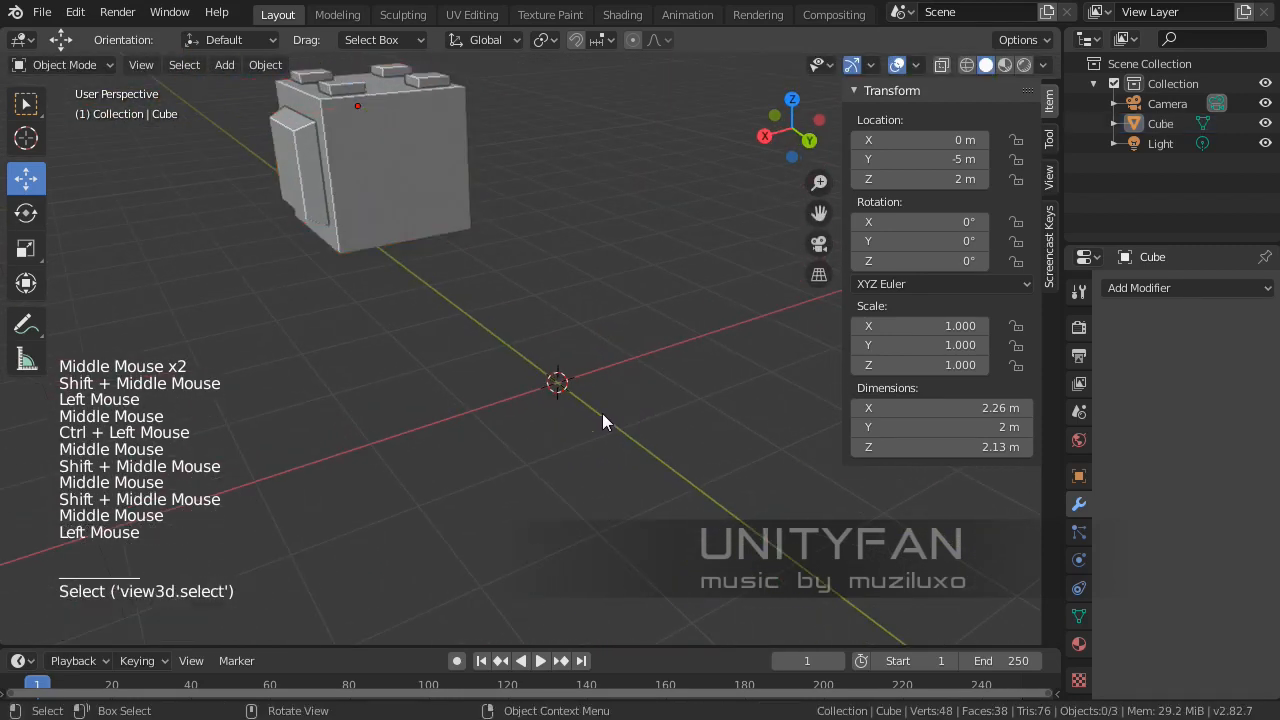
# Step: Add an armature with a single bone at the 3D cursor on the world origin
pyautogui.hotkey('shift', 'a')
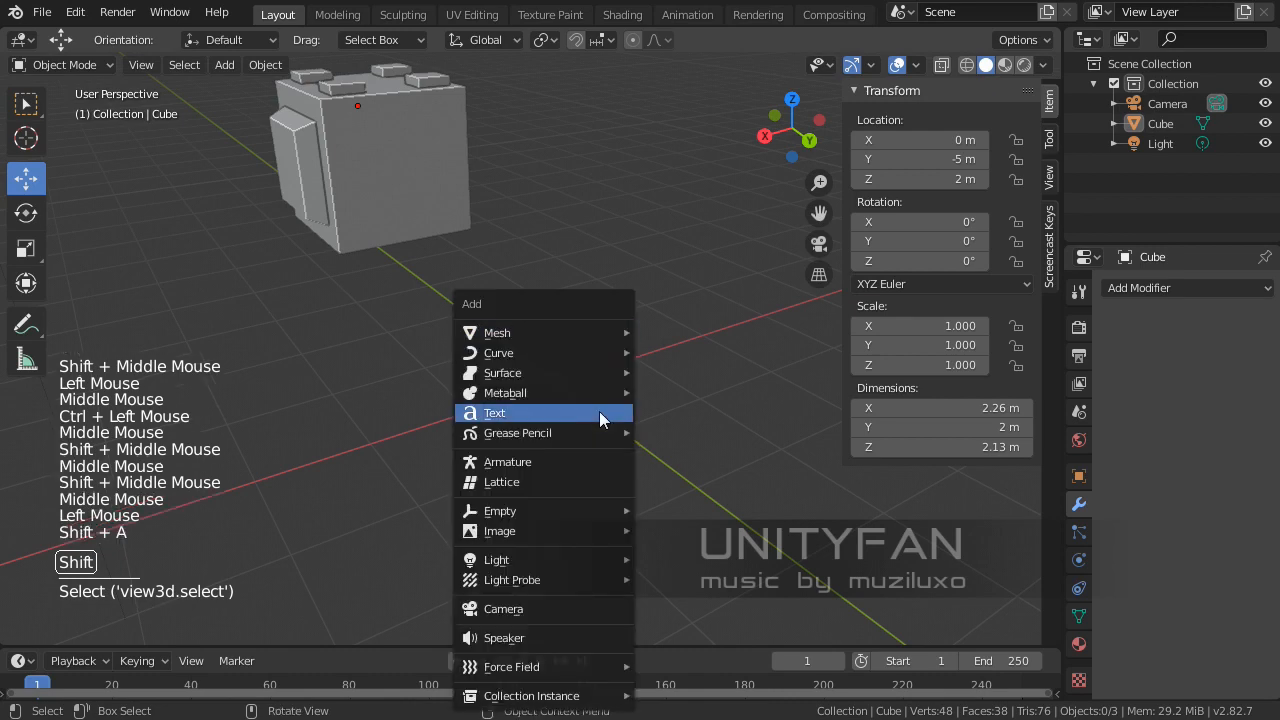
pyautogui.click(554, 461)
pyautogui.moveTo(566, 453); pyautogui.dragTo(508, 433, button='middle')
pyautogui.scroll(2, 517, 441)
pyautogui.keyDown('shift'); pyautogui.moveTo(600, 433); pyautogui.dragTo(600, 490, button='middle'); pyautogui.keyUp('shift')
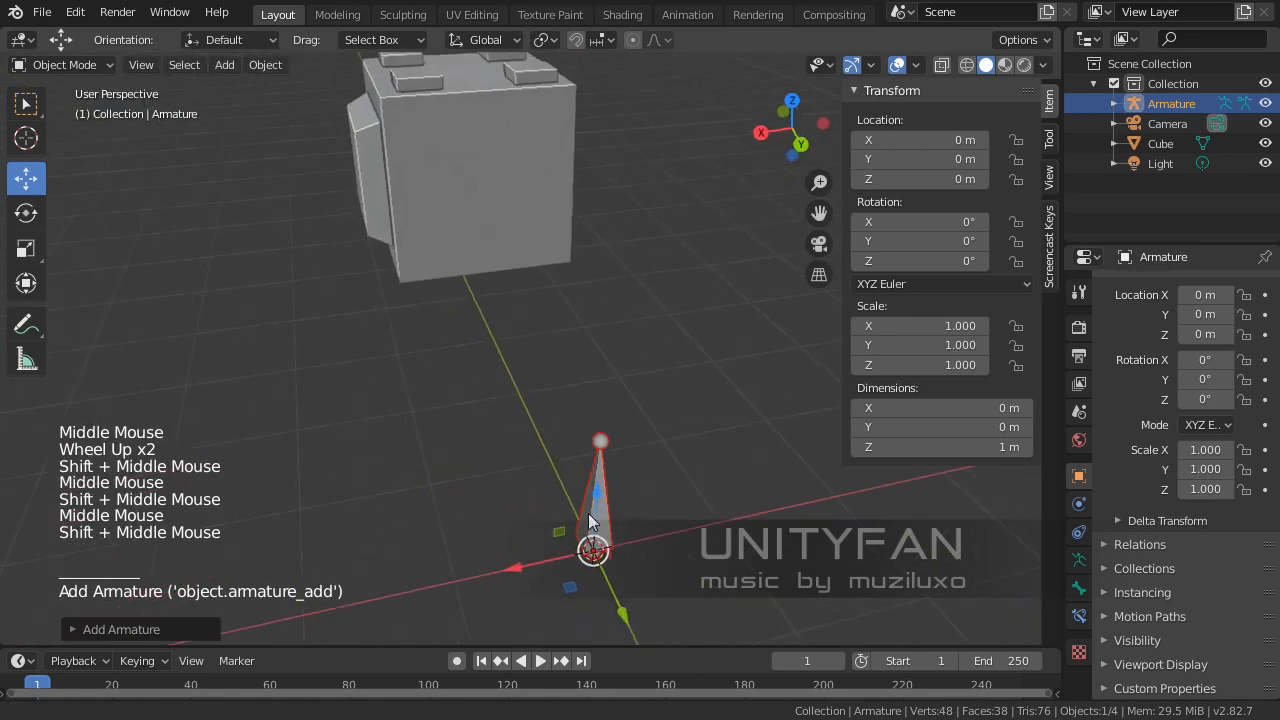
# Step: Select the cube and the armature in turn to compare the two objects
pyautogui.click(469, 219)
pyautogui.moveTo(404, 328); pyautogui.dragTo(465, 262, button='middle')
pyautogui.scroll(-2, 360, 280)
pyautogui.moveTo(575, 330); pyautogui.dragTo(546, 341, button='middle')
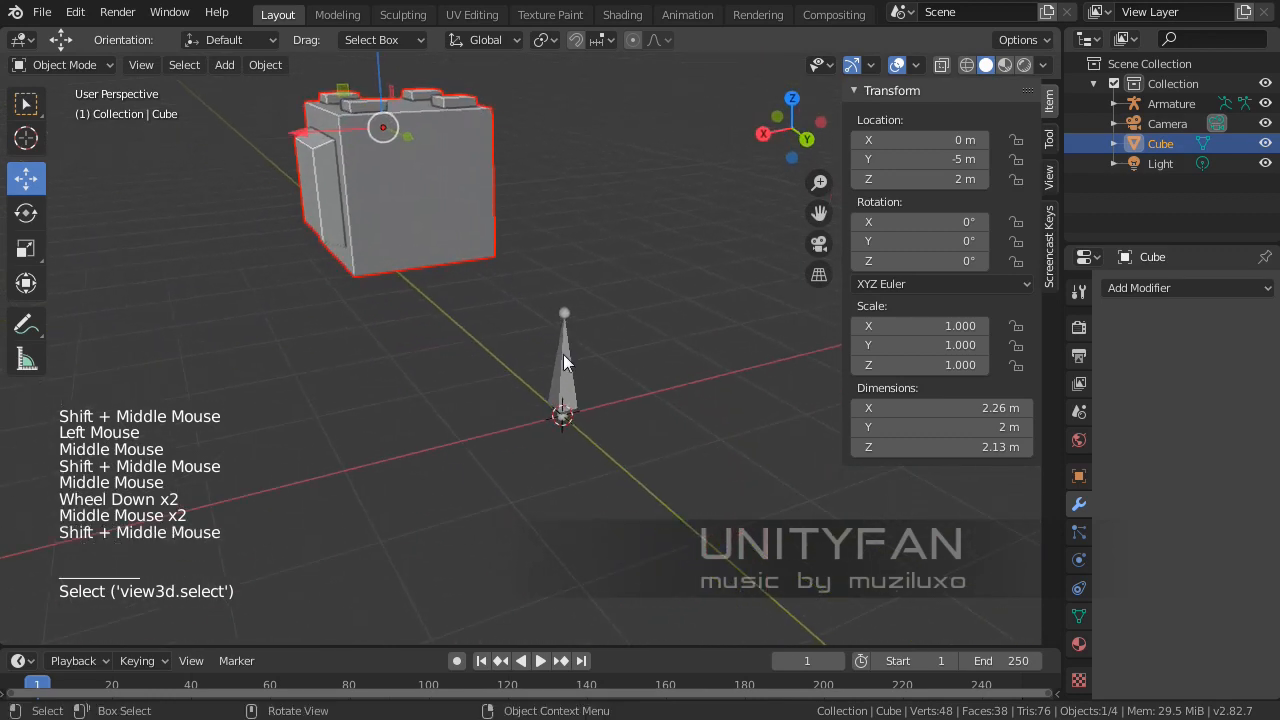
pyautogui.click(563, 354)
pyautogui.moveTo(595, 400); pyautogui.dragTo(495, 398, button='middle')
pyautogui.scroll(2, 433, 390)
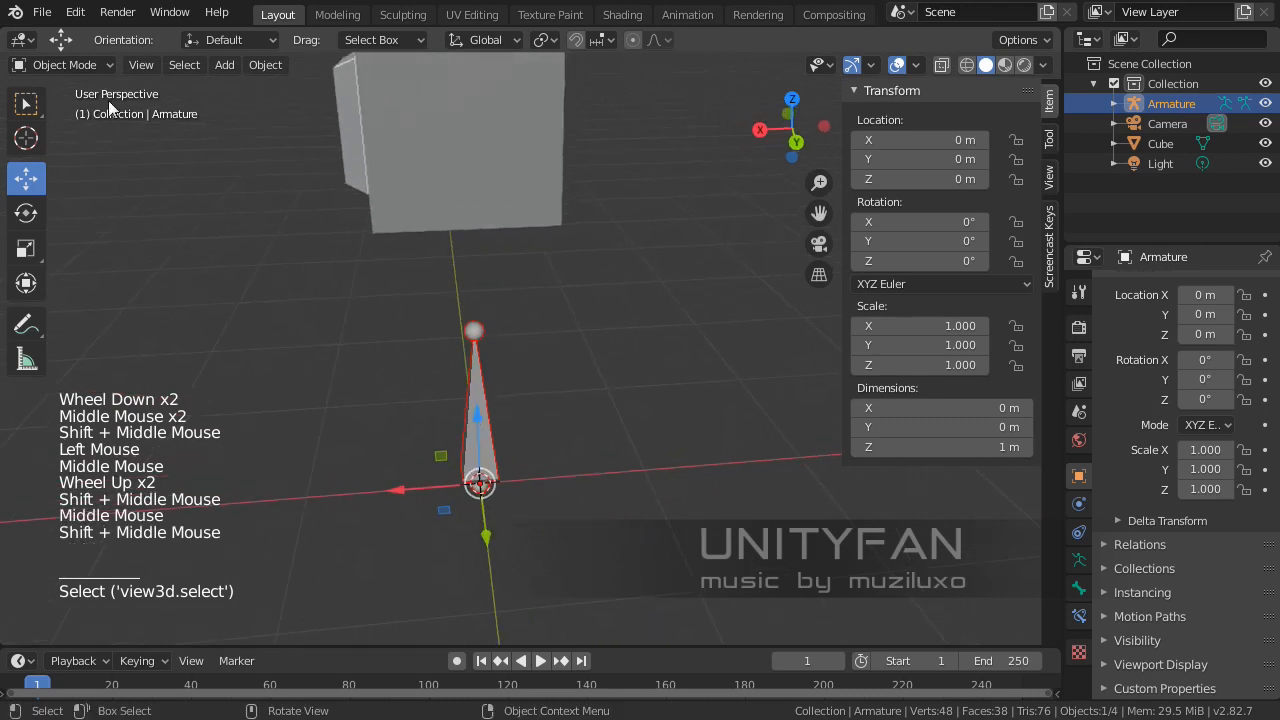
# Step: Examine the interaction modes available for the armature, including Edit Mode and Pose Mode, and view the bone from several angles
pyautogui.click(68, 66)
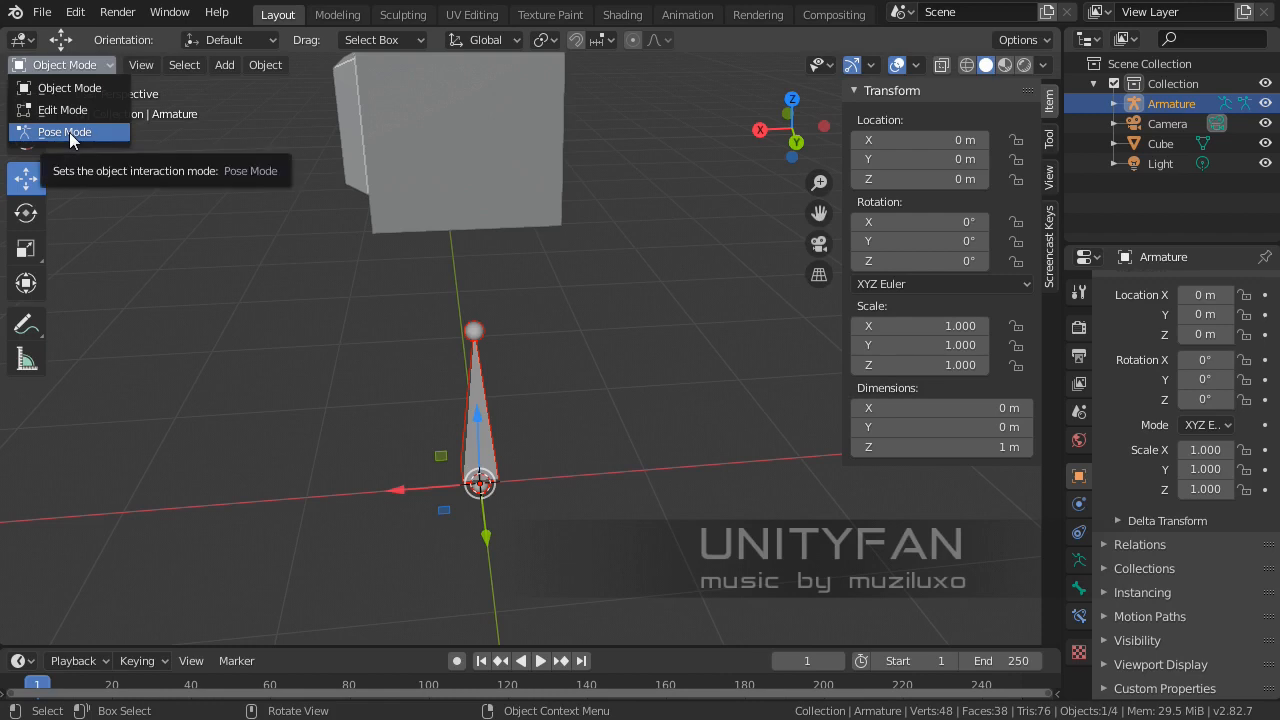
pyautogui.moveTo(629, 302); pyautogui.dragTo(489, 355, button='middle')
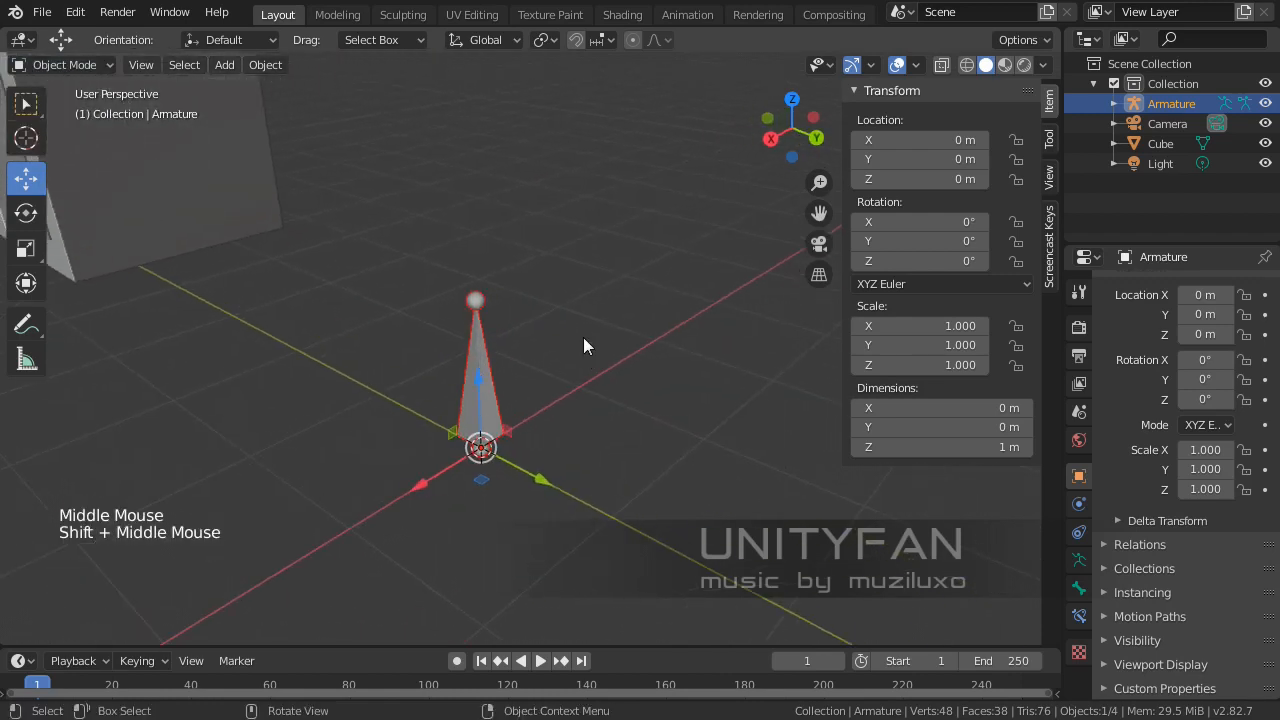
pyautogui.moveTo(586, 346); pyautogui.dragTo(501, 319, button='middle')
pyautogui.middleClick(526, 328)
pyautogui.click(59, 64)
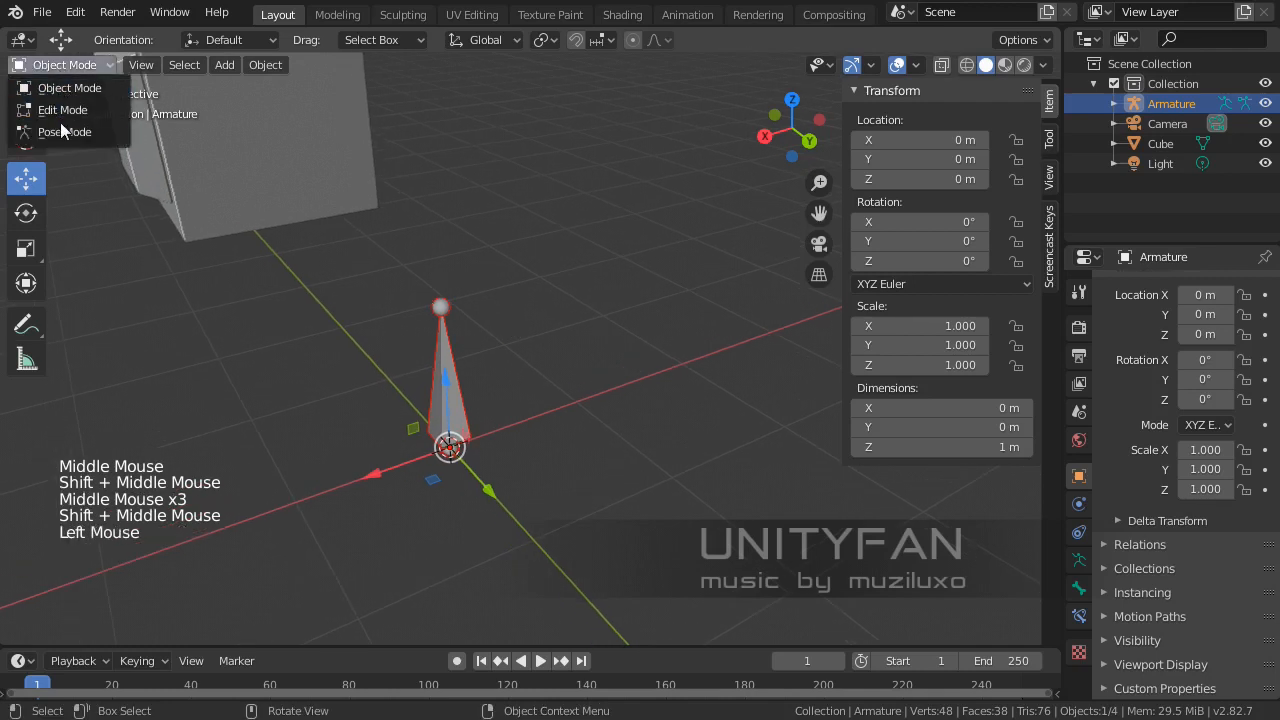
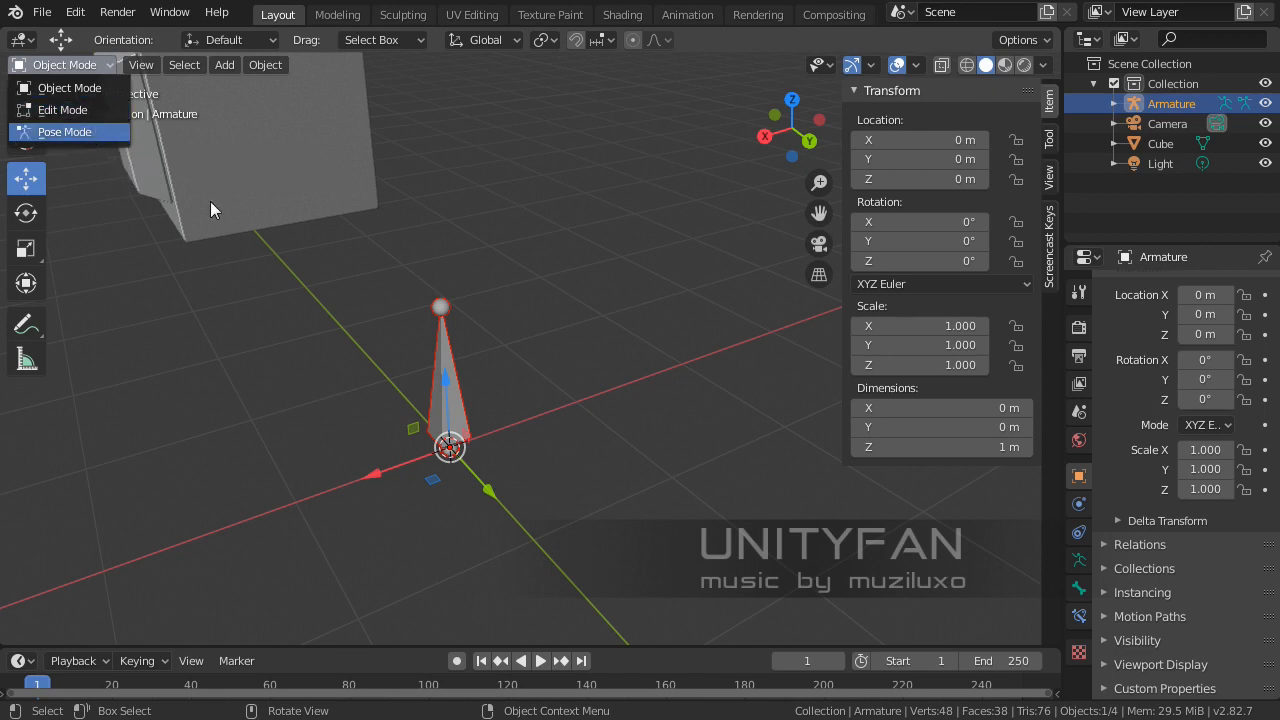
pyautogui.click(79, 62)
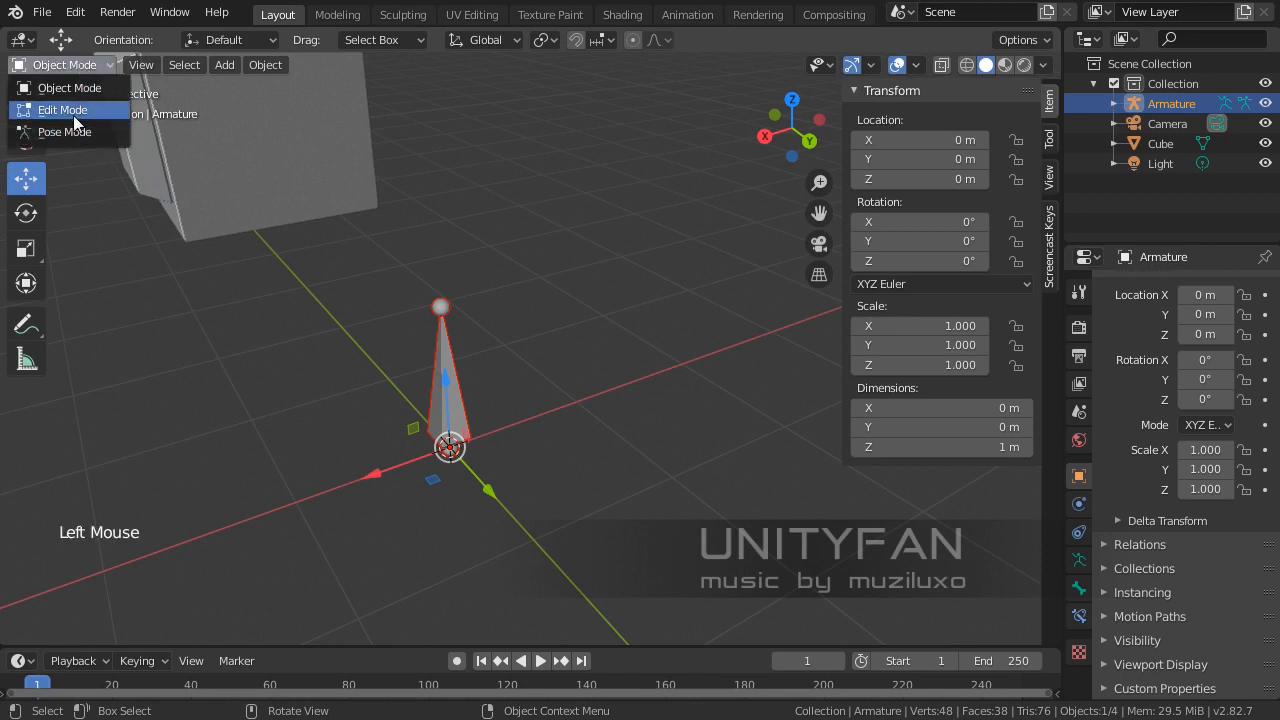
pyautogui.moveTo(545, 368)
pyautogui.mouseDown(button='middle')
pyautogui.moveTo(460, 354)
pyautogui.moveTo(496, 409)
pyautogui.moveTo(586, 413)
pyautogui.moveTo(540, 380)
pyautogui.moveTo(558, 383)
pyautogui.moveTo(538, 358)
pyautogui.mouseUp(button='middle')
pyautogui.scroll(1, 531, 376)
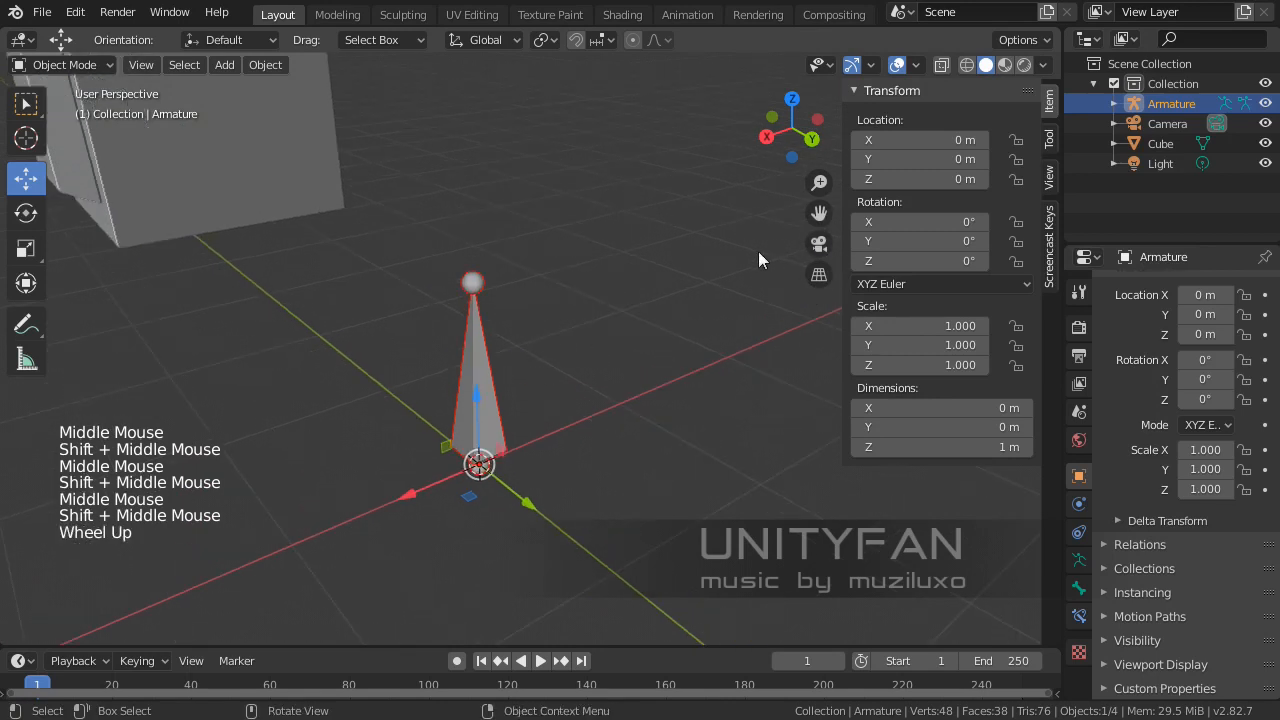
pyautogui.moveTo(632, 307); pyautogui.dragTo(376, 306, button='middle')
pyautogui.scroll(-1, 511, 360)
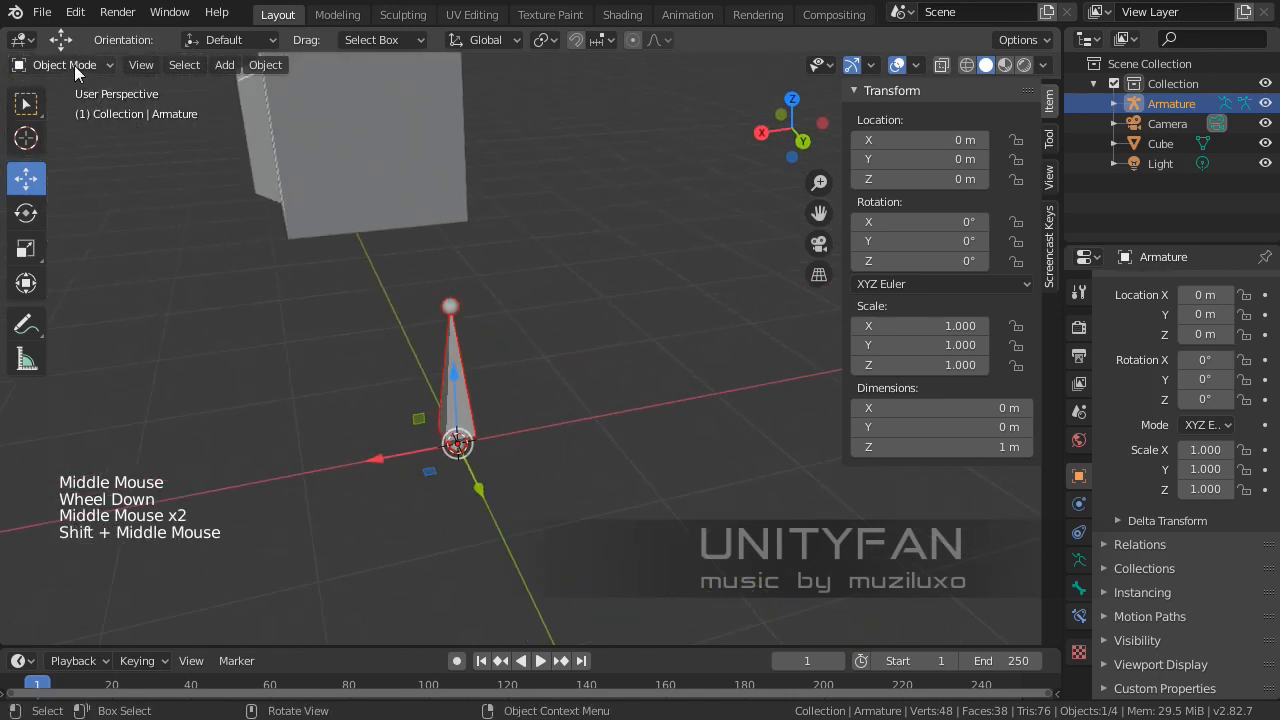
# Step: Try moving and scaling the armature in Object Mode, cancelling each transform
pyautogui.moveTo(440, 380); pyautogui.dragTo(497, 486, button='middle')
pyautogui.press('g')
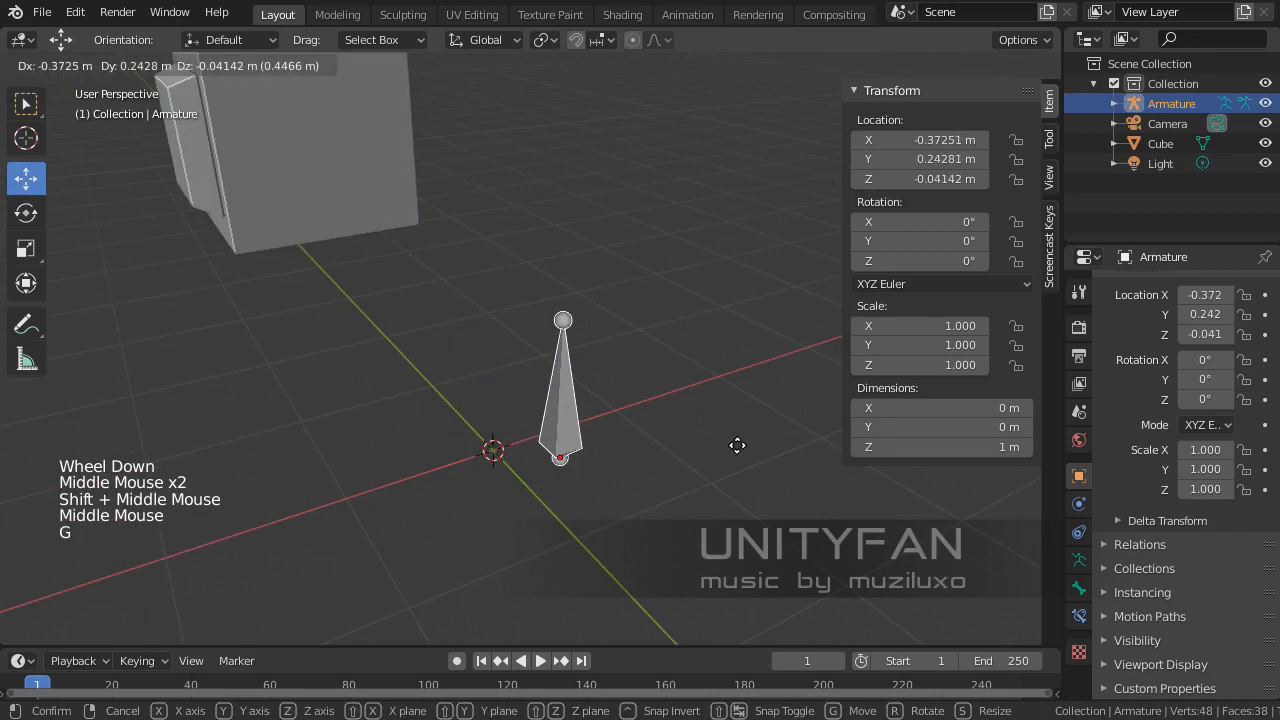
pyautogui.press('Escape')
pyautogui.moveTo(565, 350); pyautogui.dragTo(589, 437, button='middle')
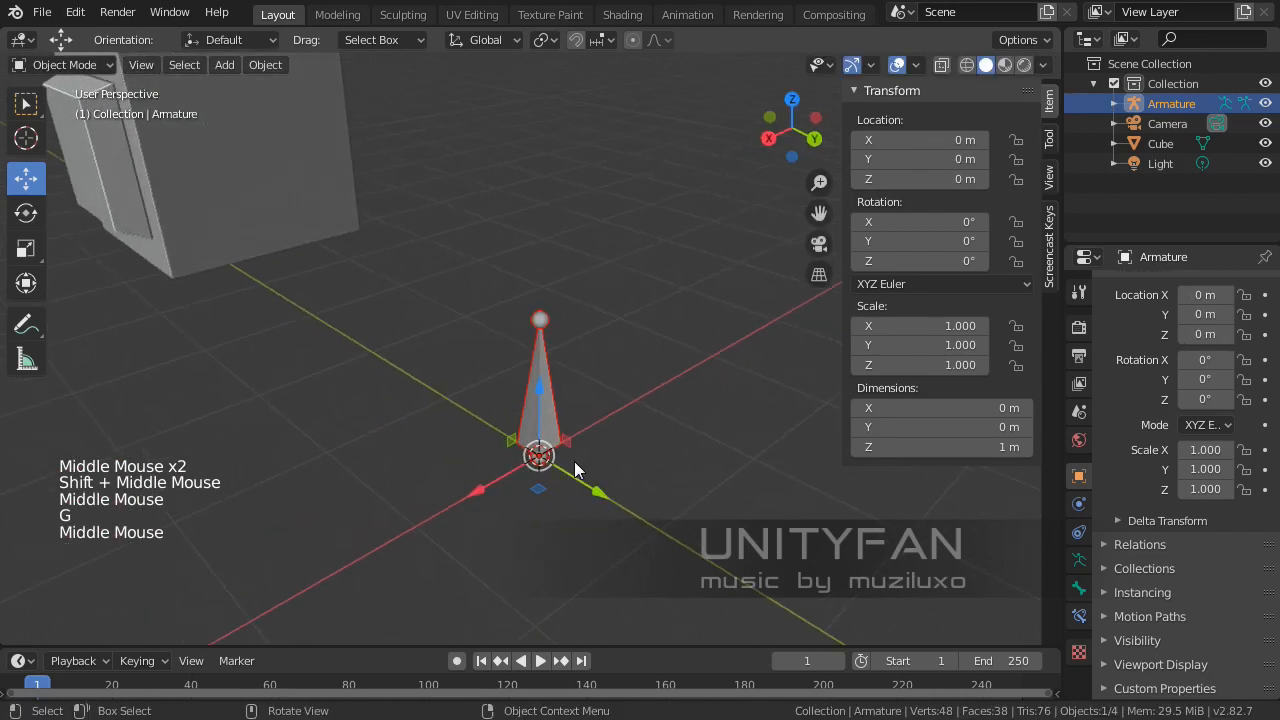
pyautogui.press('g')
pyautogui.press('Escape')
pyautogui.scroll(-1, 568, 436)
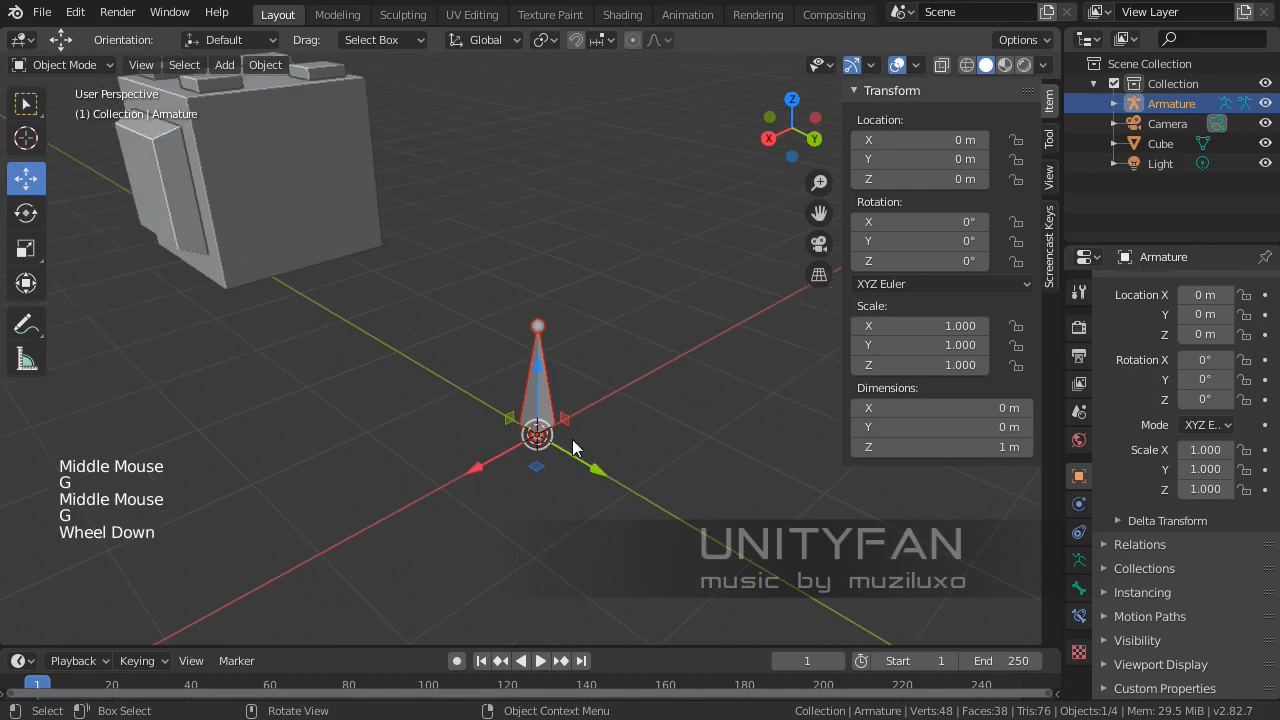
pyautogui.press('s')
pyautogui.press('Escape')
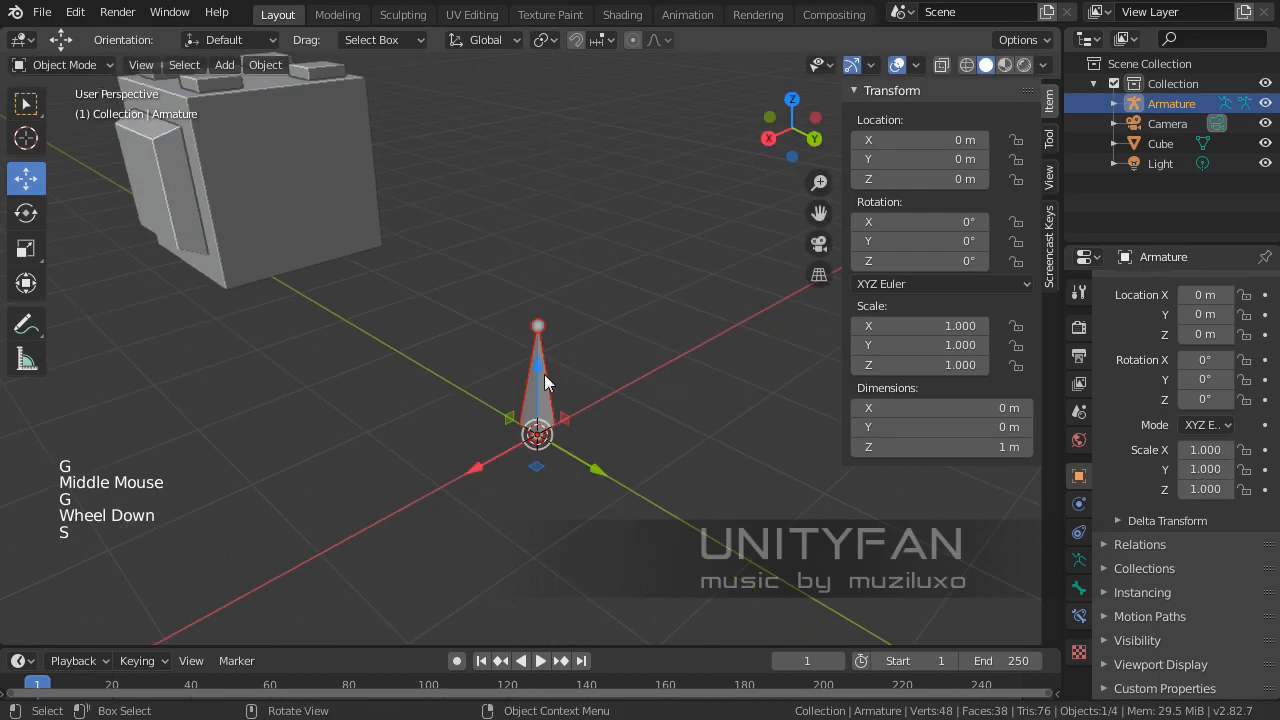
# Step: Rotate the armature to about -63.9° on the Y axis in Object Mode, and undo the rotation
pyautogui.click(26, 213)
pyautogui.moveTo(330, 285); pyautogui.dragTo(411, 280, button='middle')
pyautogui.moveTo(420, 353); pyautogui.dragTo(490, 362)
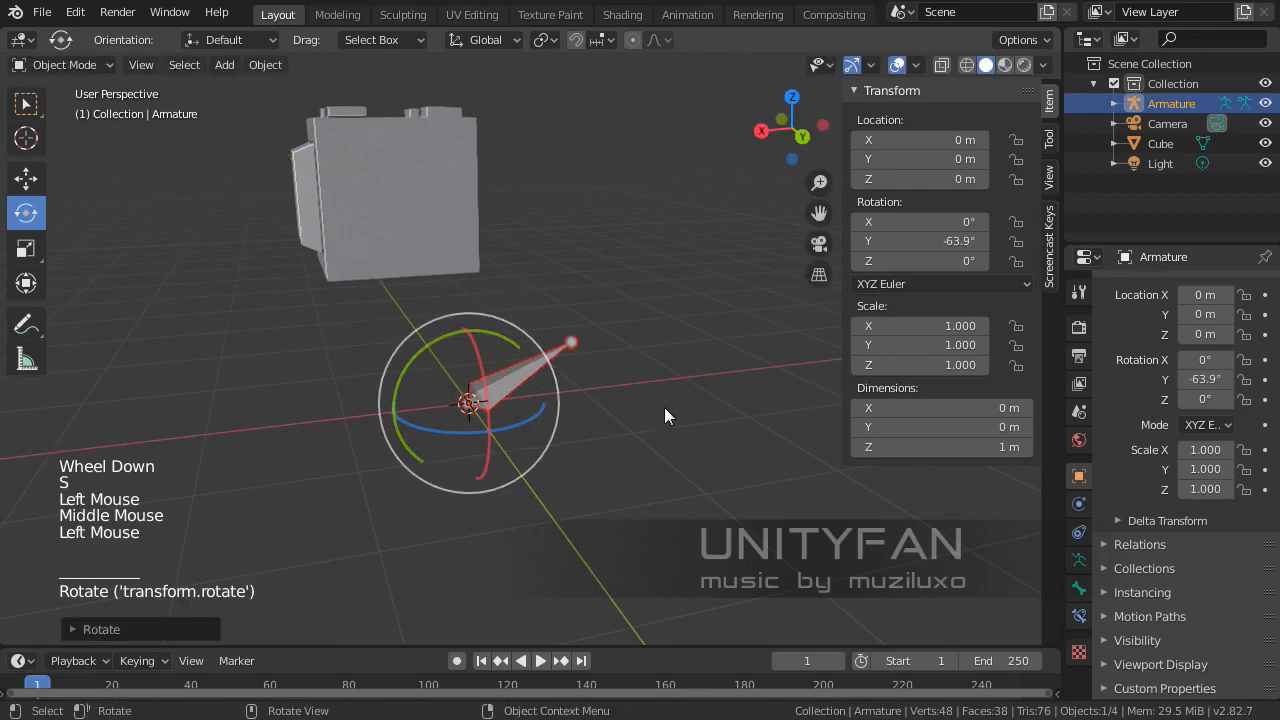
pyautogui.moveTo(664, 407); pyautogui.dragTo(599, 424, button='middle')
pyautogui.hotkey('ctrl', 'z')
pyautogui.click(26, 178)
# Step: Deselect and reselect the armature, and switch it to Edit Mode
pyautogui.click(96, 66)
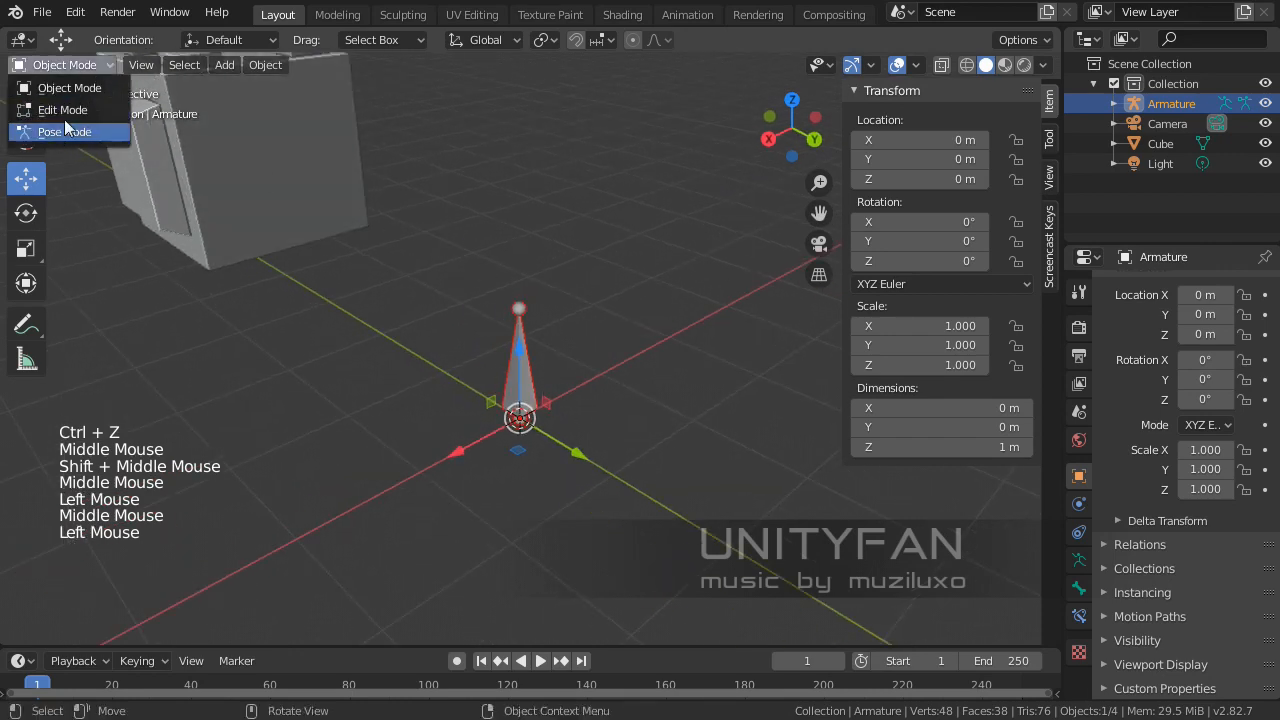
pyautogui.click(660, 360)
pyautogui.moveTo(660, 360); pyautogui.dragTo(484, 421, button='middle')
pyautogui.scroll(2, 421, 387)
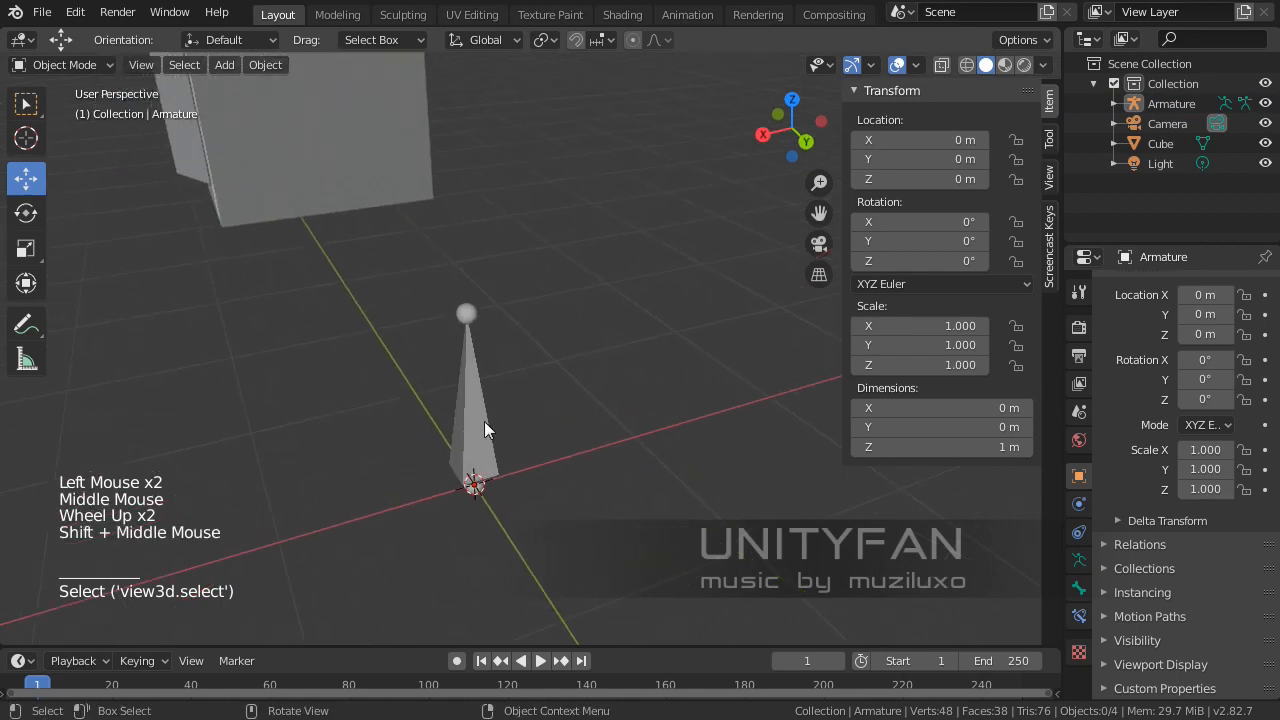
pyautogui.click(481, 406)
pyautogui.moveTo(521, 357); pyautogui.dragTo(532, 333, button='middle')
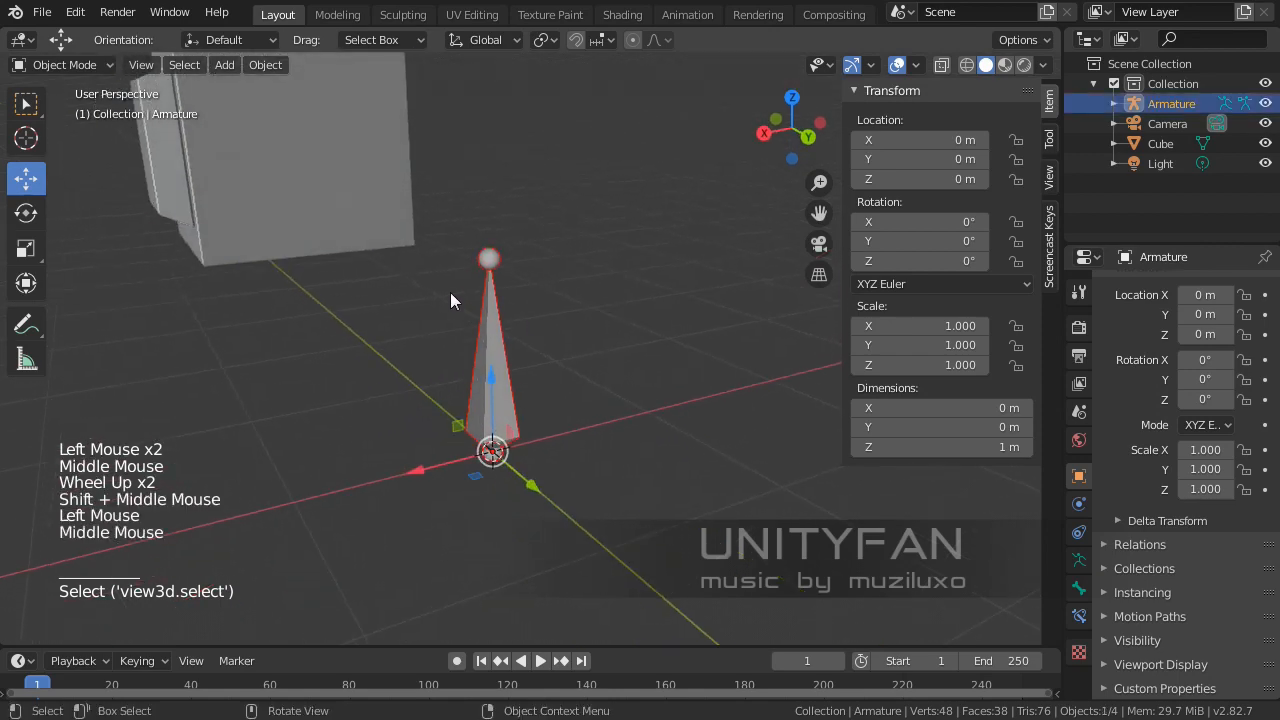
pyautogui.click(62, 64)
pyautogui.click(45, 88)
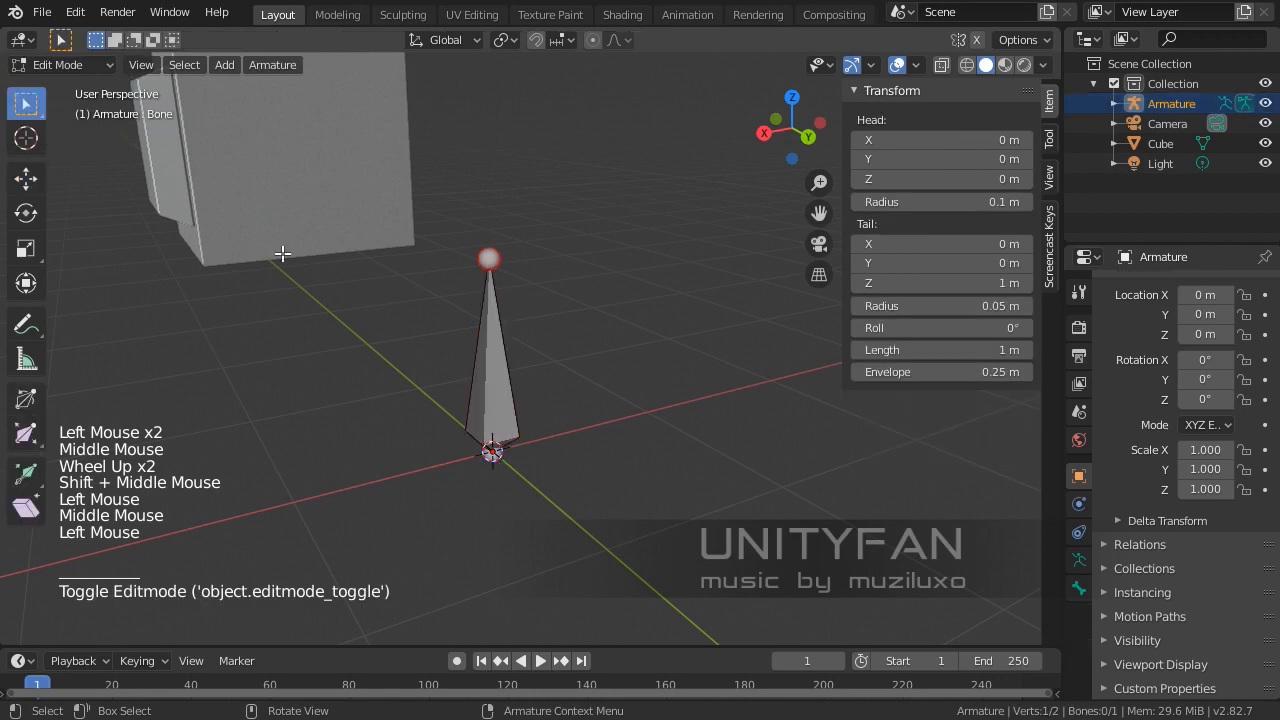
# Step: Select the whole bone and move it freely so its head lies at about X -0.518 m, Y 1.08 m, Z 2.32 m
pyautogui.scroll(-2, 447, 355)
pyautogui.moveTo(430, 360); pyautogui.dragTo(447, 355, button='middle')
pyautogui.scroll(2, 447, 355)
pyautogui.click(550, 424)
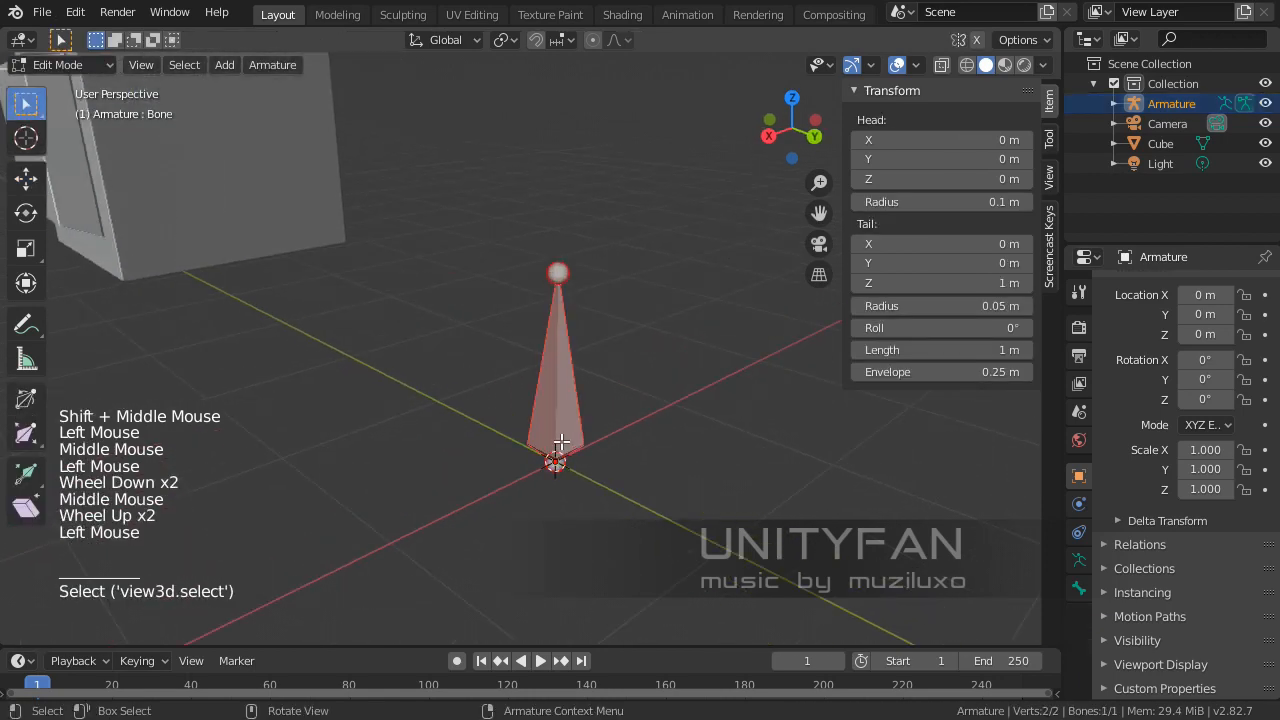
pyautogui.moveTo(562, 443); pyautogui.dragTo(562, 430, button='middle')
pyautogui.keyDown('shift'); pyautogui.moveTo(562, 430); pyautogui.dragTo(508, 420, button='middle'); pyautogui.keyUp('shift')
pyautogui.scroll(-3, 506, 429)
pyautogui.moveTo(508, 420); pyautogui.dragTo(508, 380, button='middle')
pyautogui.moveTo(514, 289); pyautogui.dragTo(500, 339, button='middle')
pyautogui.moveTo(507, 431); pyautogui.dragTo(566, 400, button='middle')
pyautogui.click(30, 187)
pyautogui.moveTo(560, 405); pyautogui.dragTo(677, 206)
pyautogui.keyDown('shift'); pyautogui.moveTo(677, 206); pyautogui.dragTo(558, 250, button='middle'); pyautogui.keyUp('shift')
# Step: Select only the bone's tail, undo a trial move, and place the tail at about Y 1.93 m, Z 2.08 m
pyautogui.click(573, 161)
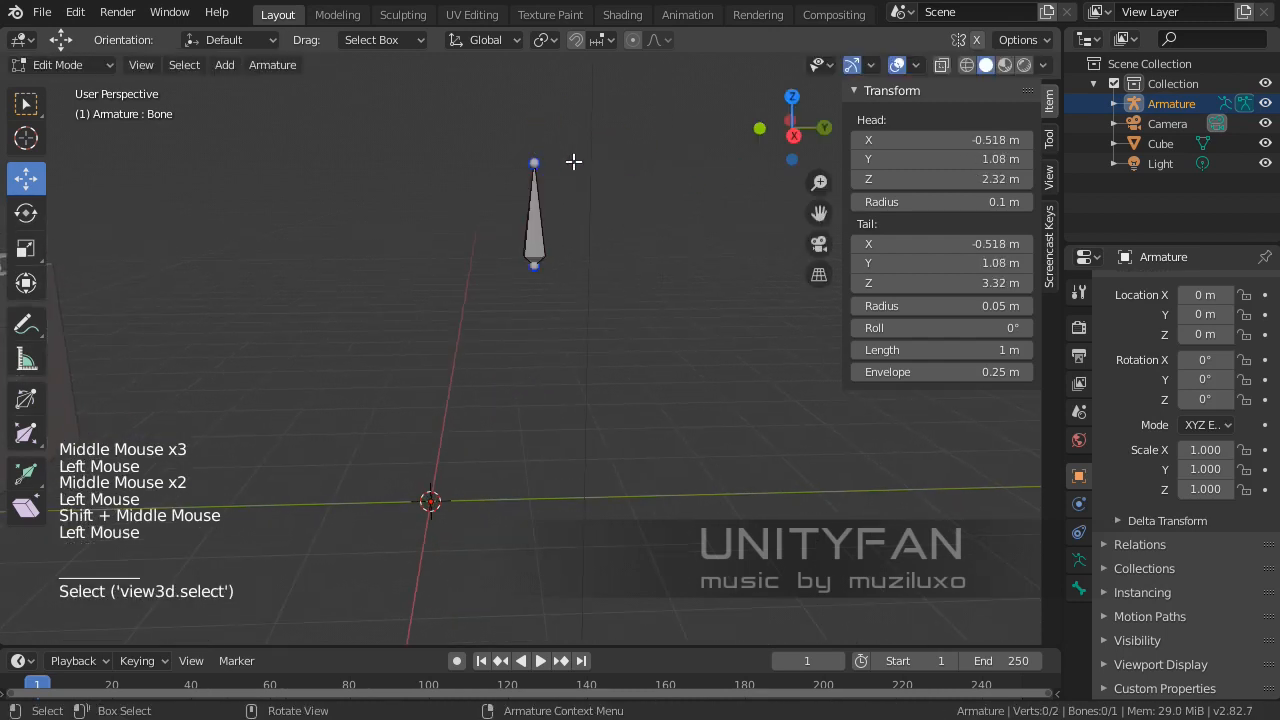
pyautogui.moveTo(587, 188); pyautogui.dragTo(551, 168, button='middle')
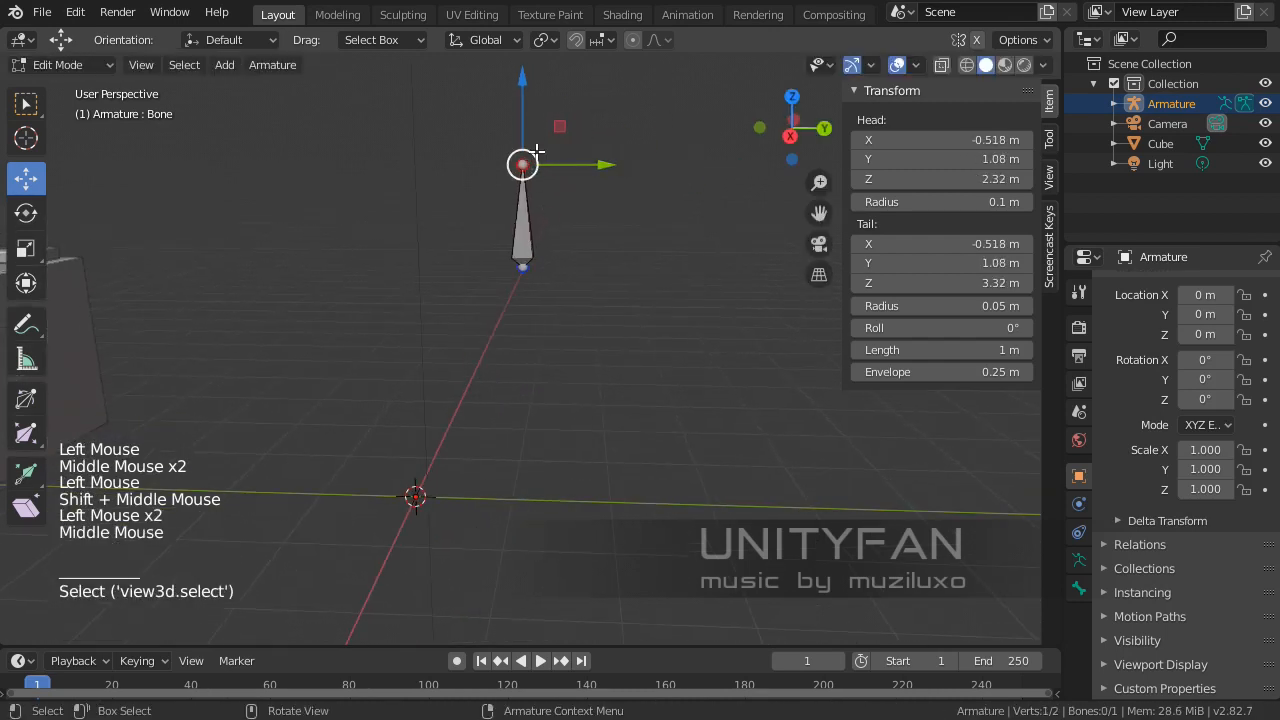
pyautogui.moveTo(523, 157); pyautogui.dragTo(629, 252)
pyautogui.moveTo(629, 252)
pyautogui.mouseDown(button='middle')
pyautogui.moveTo(577, 260)
pyautogui.moveTo(591, 280)
pyautogui.moveTo(621, 254)
pyautogui.mouseUp(button='middle')
pyautogui.scroll(1, 591, 280)
pyautogui.hotkey('ctrl', 'z')
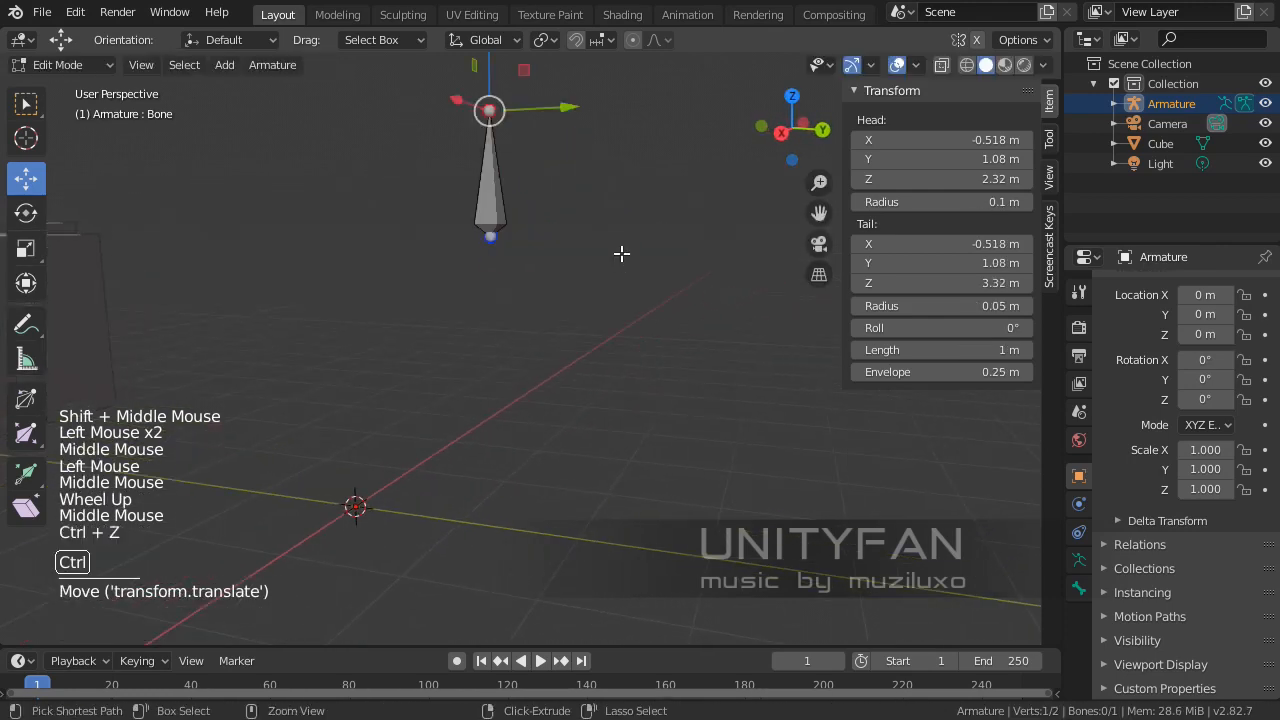
pyautogui.moveTo(500, 110); pyautogui.dragTo(605, 266)
pyautogui.keyDown('shift'); pyautogui.moveTo(605, 266); pyautogui.dragTo(588, 224, button='middle'); pyautogui.keyUp('shift')
pyautogui.scroll(1, 588, 224)
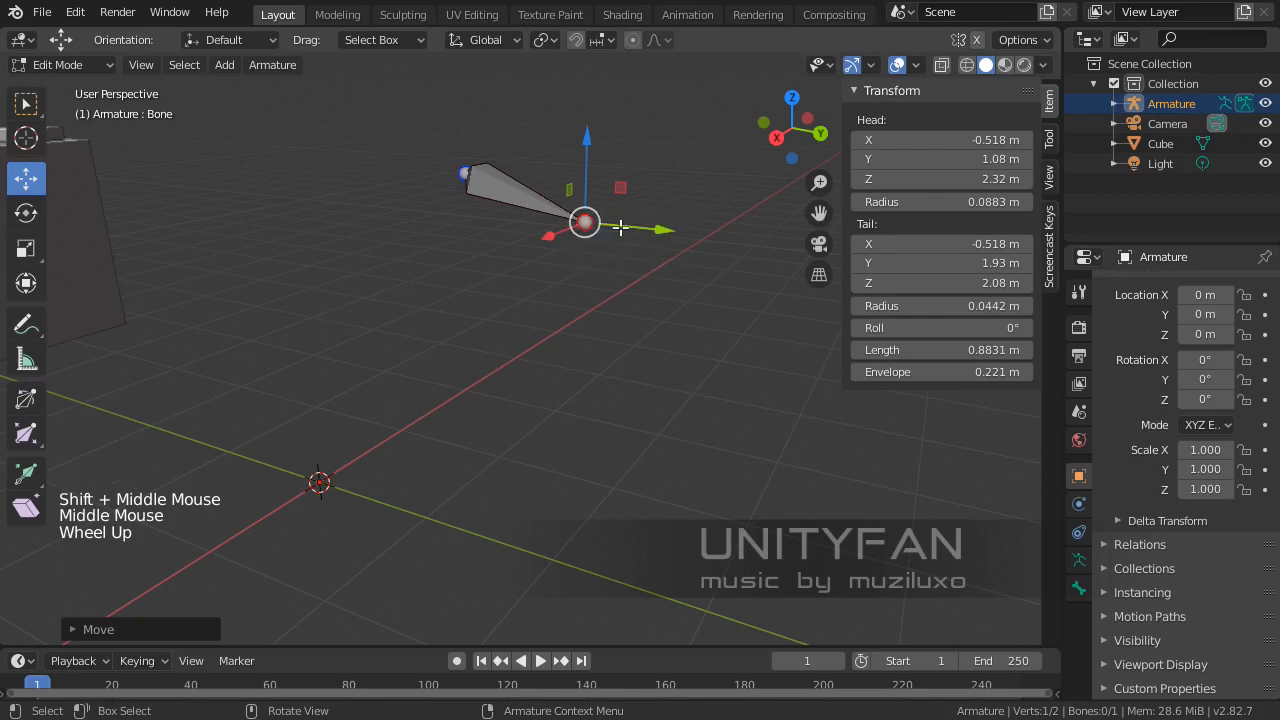
# Step: Extrude a second bone from the tail and move its end straight down to about Z 1.1 m
pyautogui.press('e')
pyautogui.press('Escape')
pyautogui.moveTo(578, 146); pyautogui.dragTo(597, 303)
pyautogui.moveTo(597, 303); pyautogui.dragTo(606, 322, button='middle')
# Step: Extrude a third bone from the second bone's end and move its tail straight down to about Z 0.344 m
pyautogui.press('e')
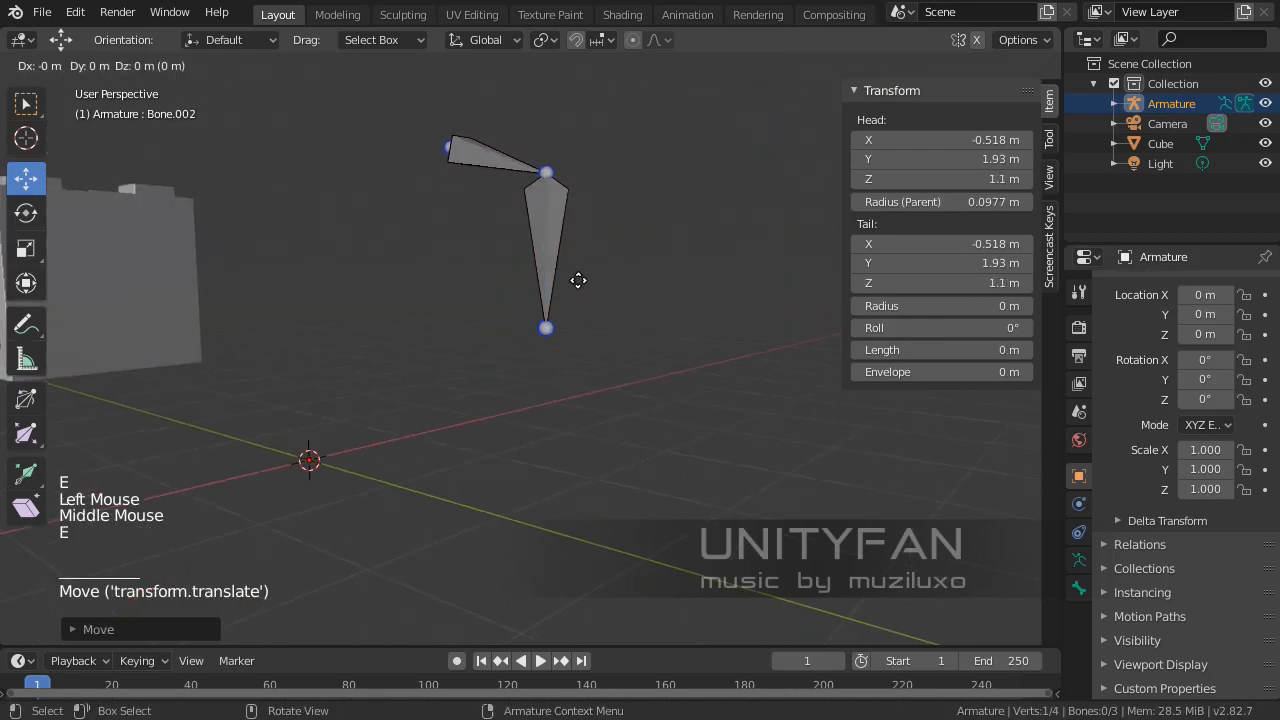
pyautogui.press('Escape')
pyautogui.moveTo(552, 268); pyautogui.dragTo(566, 400)
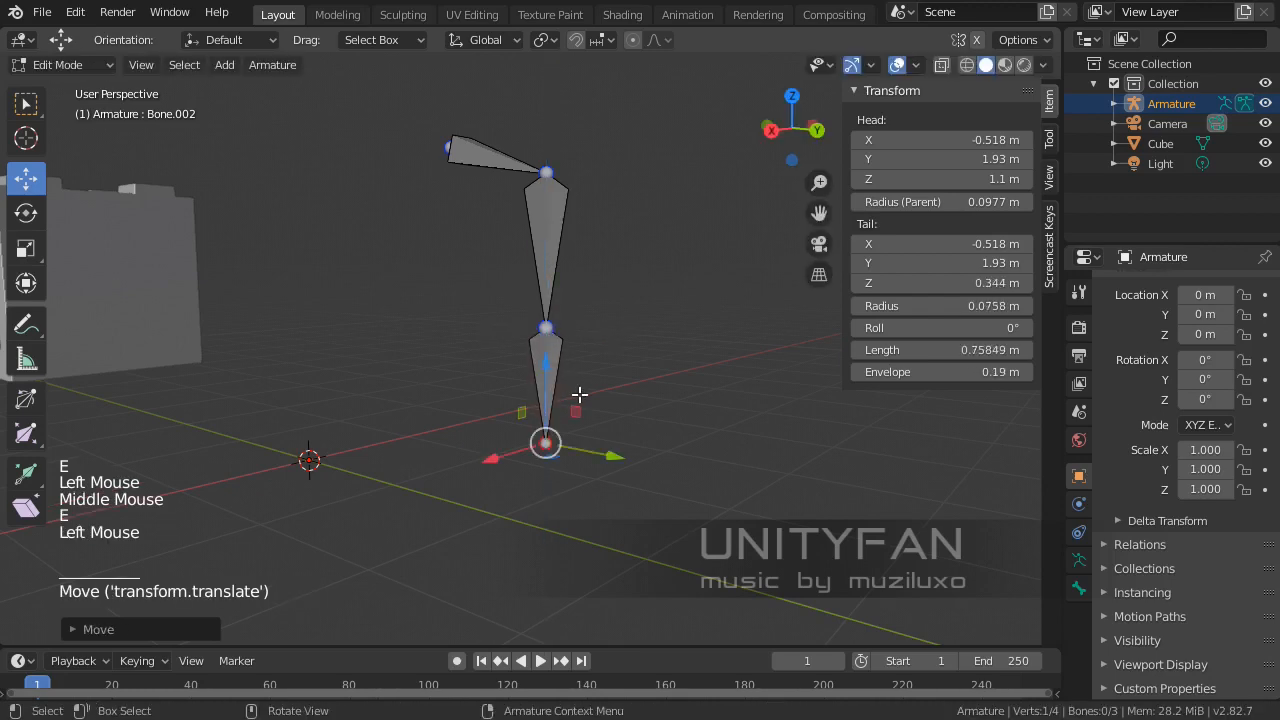
pyautogui.moveTo(566, 400); pyautogui.dragTo(520, 404, button='middle')
pyautogui.moveTo(520, 404); pyautogui.dragTo(556, 430, button='middle')
pyautogui.moveTo(556, 430); pyautogui.dragTo(524, 424, button='middle')
pyautogui.keyDown('shift'); pyautogui.moveTo(524, 424); pyautogui.dragTo(584, 374, button='middle'); pyautogui.keyUp('shift')
pyautogui.moveTo(584, 374)
pyautogui.mouseDown(button='middle')
pyautogui.moveTo(560, 377)
pyautogui.moveTo(623, 397)
pyautogui.moveTo(649, 371)
pyautogui.moveTo(569, 374)
pyautogui.moveTo(608, 374)
pyautogui.mouseUp(button='middle')
pyautogui.scroll(1, 649, 377)
# Step: Switch to Object Mode and examine the bone chain and the armature's origin from several angles
pyautogui.press('Tab')
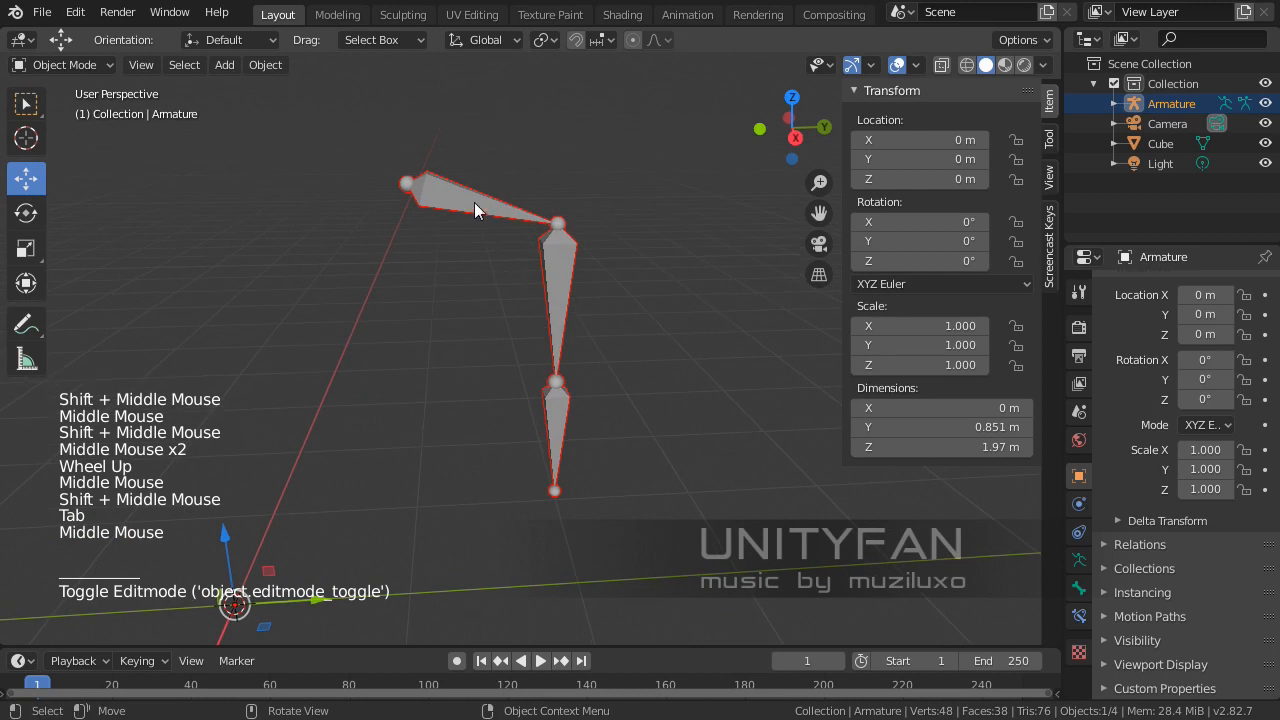
pyautogui.moveTo(576, 268); pyautogui.dragTo(551, 317, button='middle')
pyautogui.scroll(1, 469, 224)
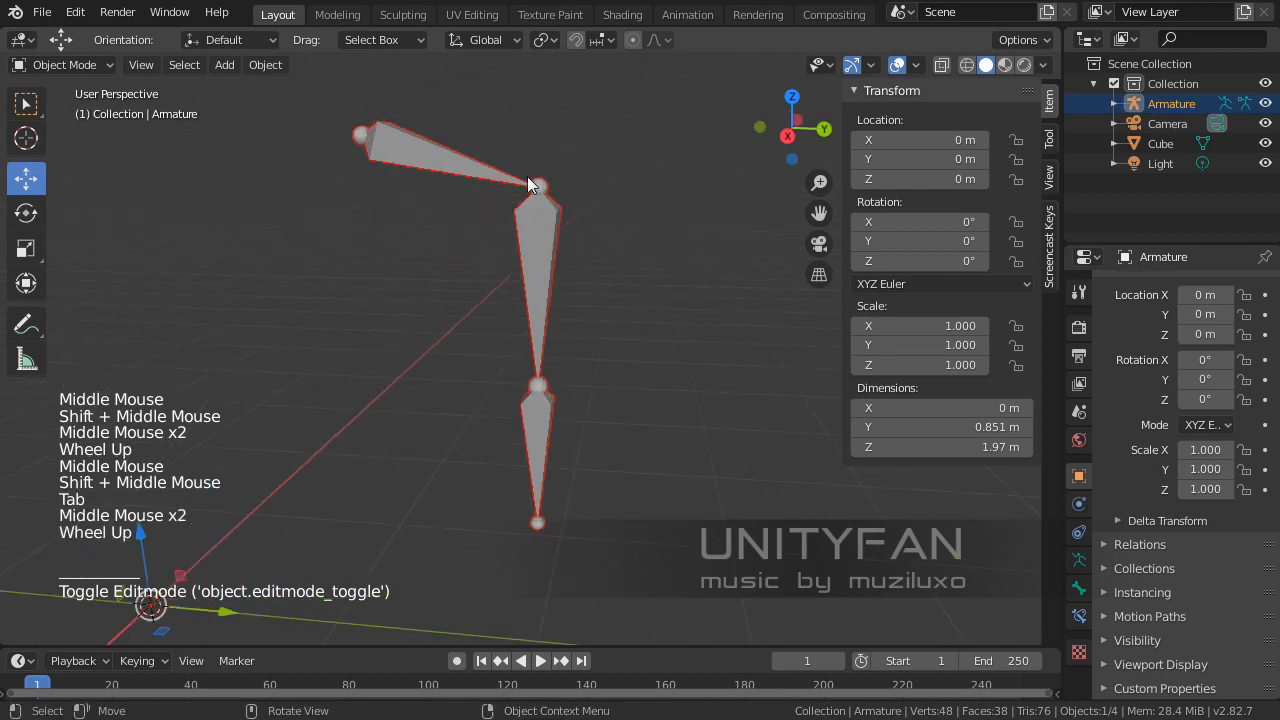
pyautogui.moveTo(541, 210); pyautogui.dragTo(560, 299, button='middle')
pyautogui.scroll(1, 423, 221)
pyautogui.scroll(-1, 549, 277)
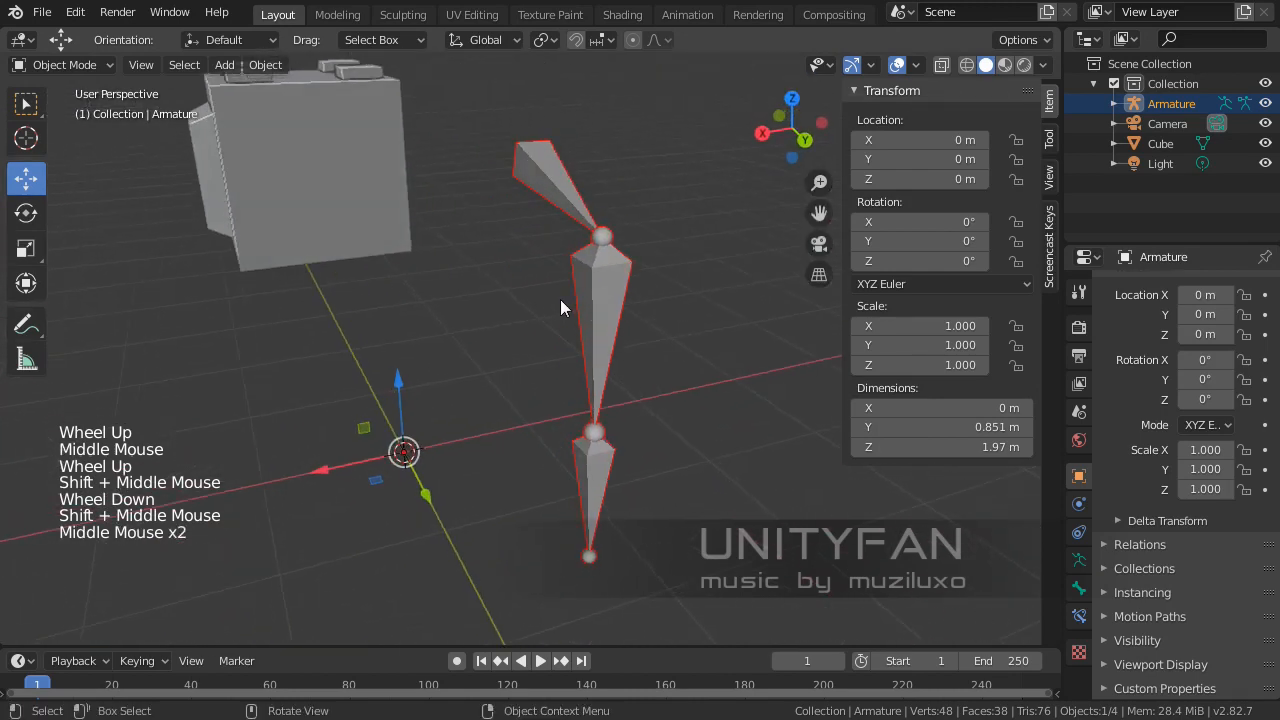
# Step: In Edit Mode, duplicate the middle bone and move the copy along X to about 0.62 m
pyautogui.press('Tab')
pyautogui.click(605, 305)
pyautogui.moveTo(604, 343); pyautogui.dragTo(614, 309, button='middle')
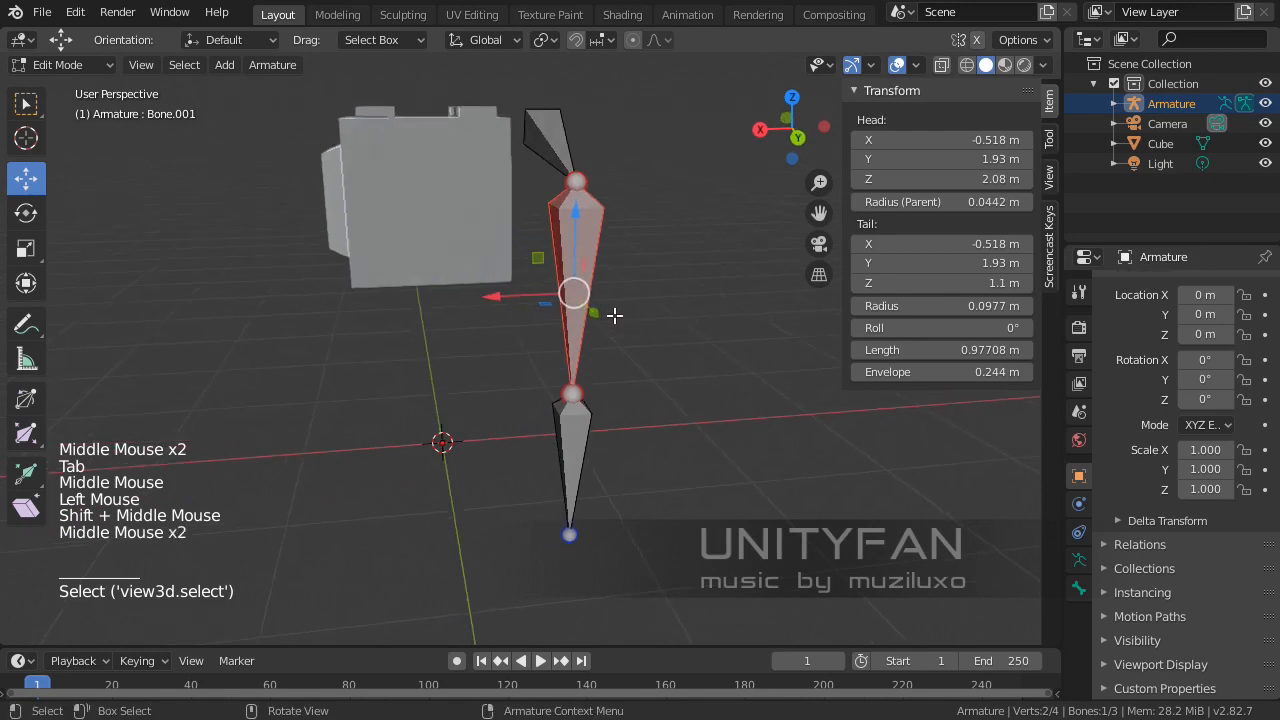
pyautogui.hotkey('shift', 'd')
pyautogui.press('Escape')
pyautogui.moveTo(500, 297); pyautogui.dragTo(334, 334)
pyautogui.moveTo(334, 334); pyautogui.dragTo(400, 340, button='middle')
pyautogui.keyDown('shift'); pyautogui.moveTo(400, 340); pyautogui.dragTo(493, 367, button='middle'); pyautogui.keyUp('shift')
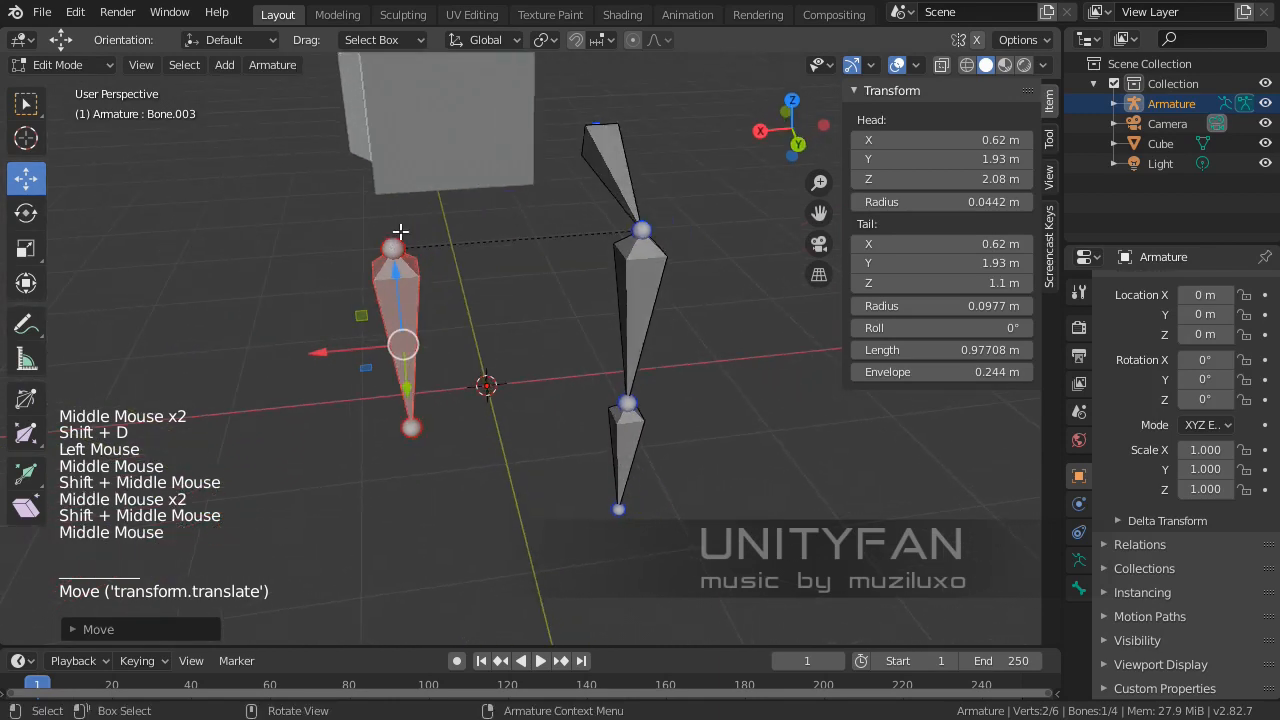
pyautogui.moveTo(465, 248); pyautogui.dragTo(498, 229, button='middle')
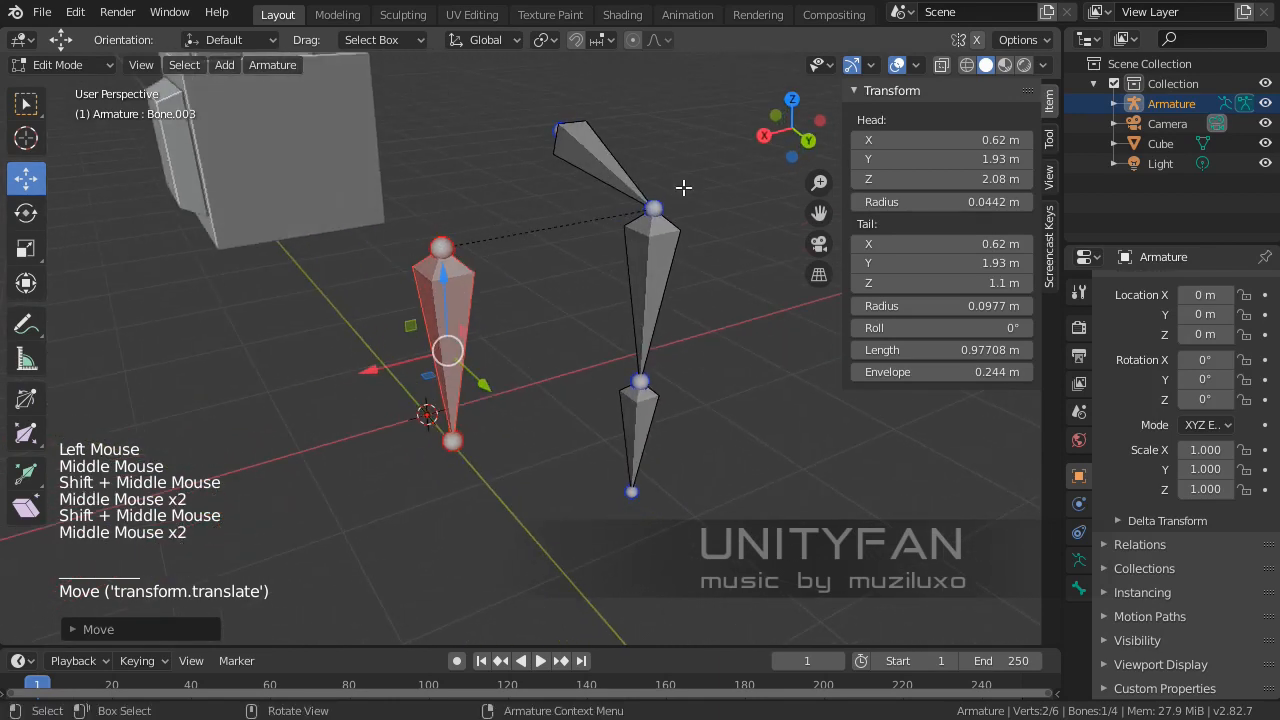
pyautogui.moveTo(631, 258); pyautogui.dragTo(559, 258, button='middle')
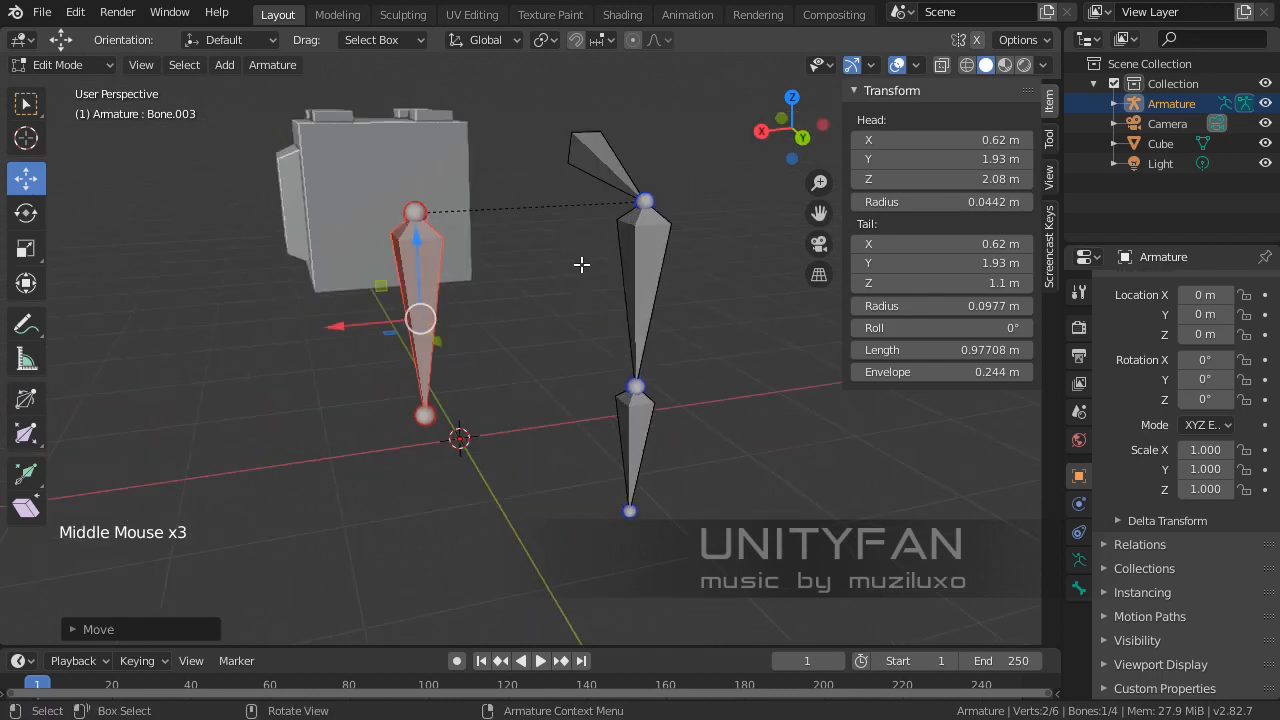
# Step: Delete the duplicated bone standing apart from the three-bone chain
pyautogui.moveTo(553, 268); pyautogui.dragTo(470, 352, button='middle')
pyautogui.scroll(1, 473, 357)
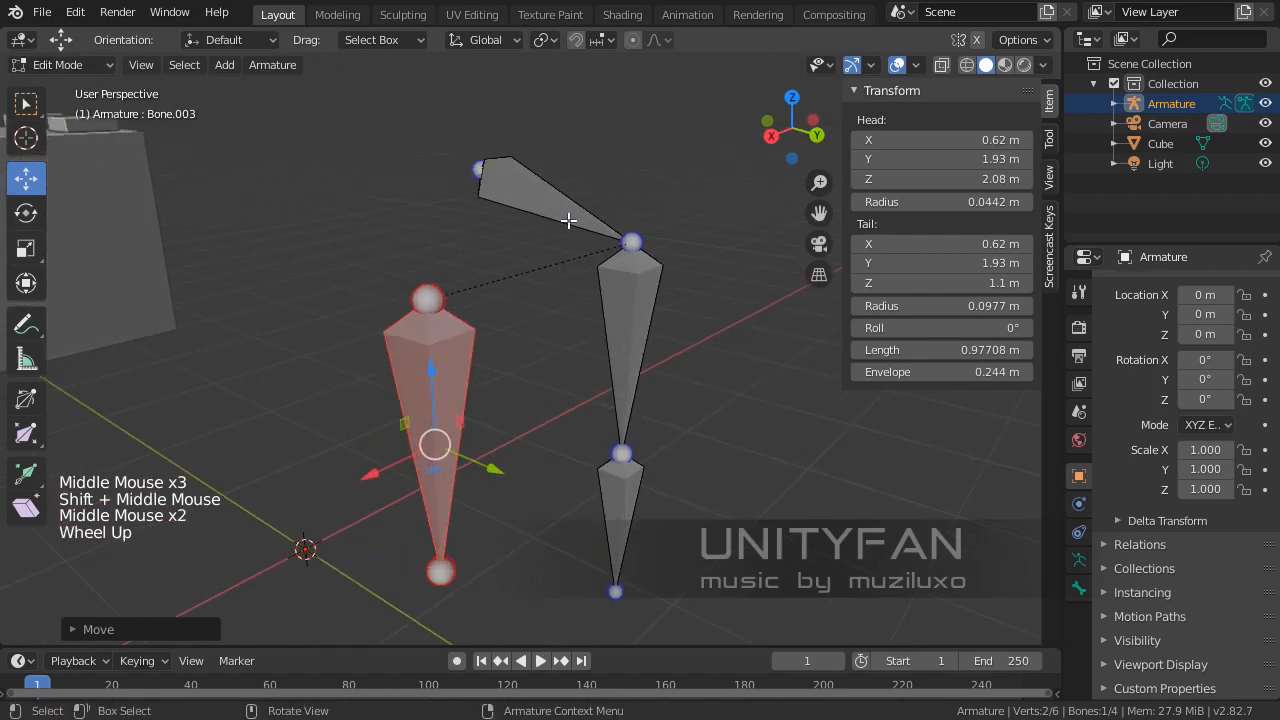
pyautogui.moveTo(568, 220); pyautogui.dragTo(548, 167, button='middle')
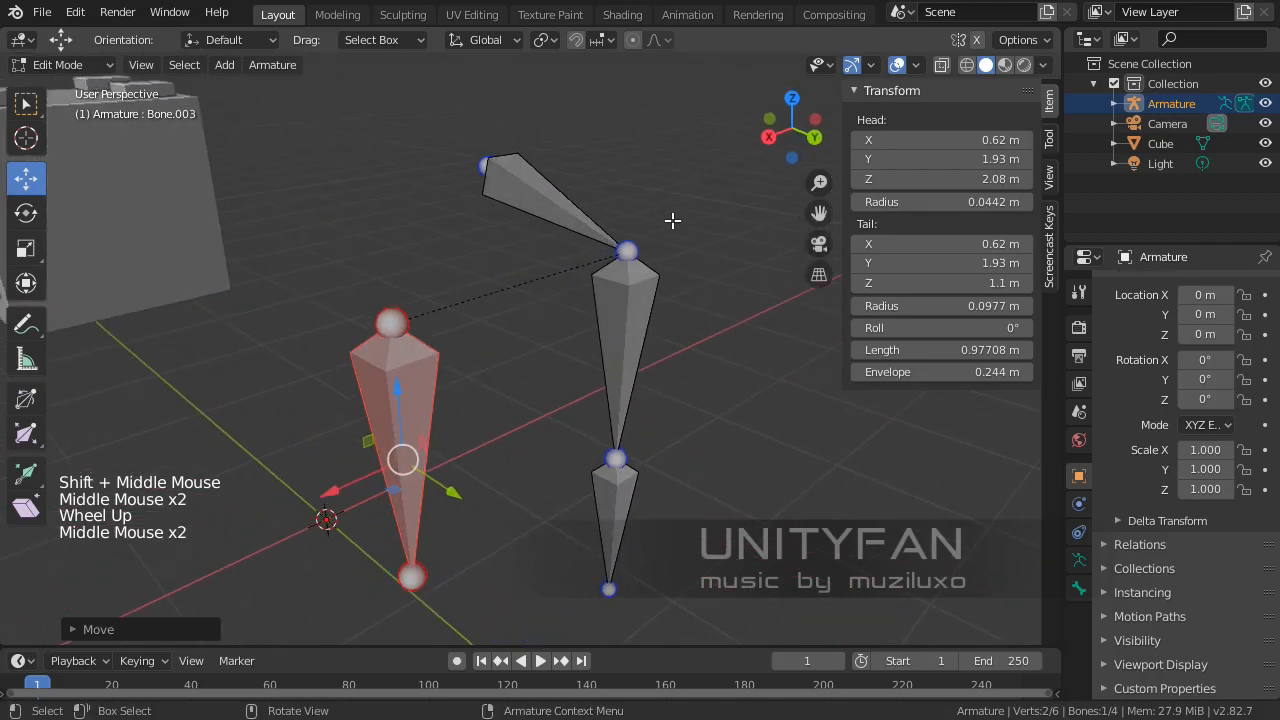
pyautogui.moveTo(614, 368); pyautogui.dragTo(510, 335, button='middle')
pyautogui.press('x')
pyautogui.click(455, 327)
# Step: Switch the armature to Pose Mode and rotate the lowest bone to W 0.912, X -0.079, Y 0.116, Z -0.385
pyautogui.click(109, 61)
pyautogui.click(88, 128)
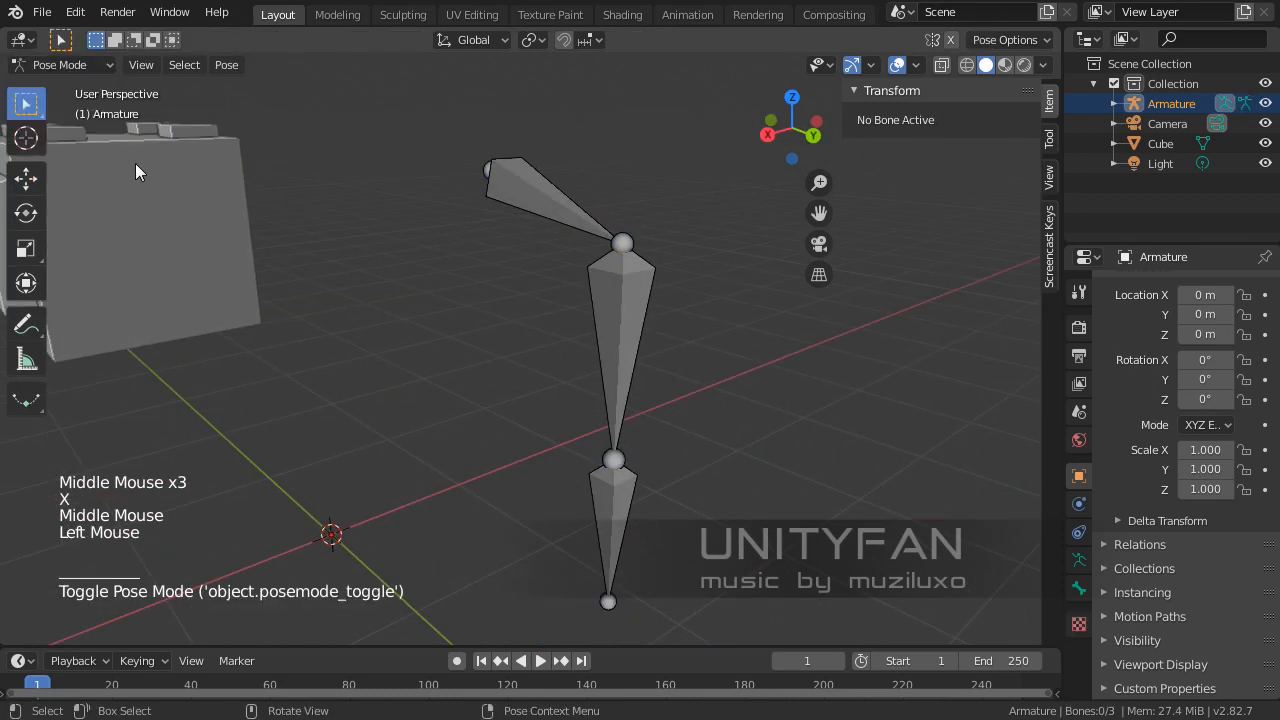
pyautogui.keyDown('shift'); pyautogui.moveTo(490, 258); pyautogui.dragTo(411, 132, button='middle'); pyautogui.keyUp('shift')
pyautogui.click(549, 384)
pyautogui.moveTo(553, 382); pyautogui.dragTo(473, 441, button='middle')
pyautogui.click(25, 218)
pyautogui.moveTo(352, 336); pyautogui.dragTo(499, 353, button='middle')
pyautogui.moveTo(499, 353); pyautogui.dragTo(540, 348)
# Step: Swing the lowest bone about its joint with the Move tool to rotation W 0.940, X -0.088, Y 0.109, Z -0.311
pyautogui.click(26, 178)
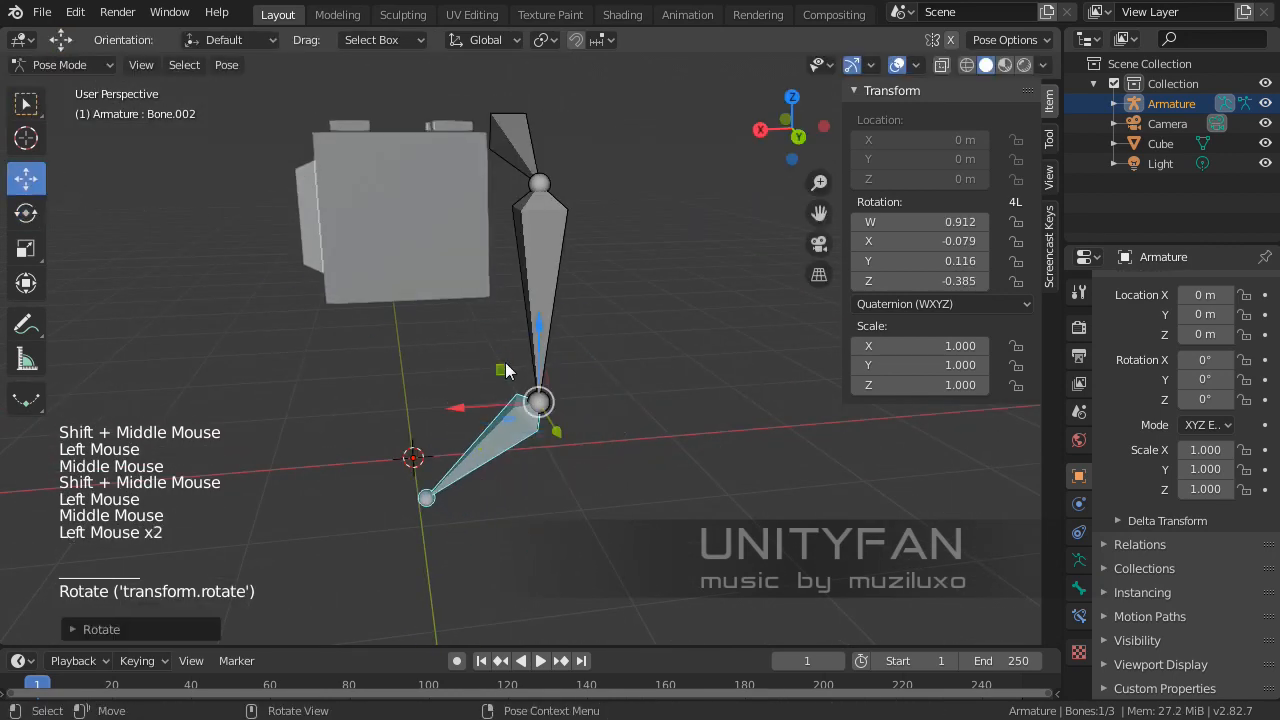
pyautogui.click(538, 401)
pyautogui.moveTo(538, 401); pyautogui.dragTo(704, 354, button='middle')
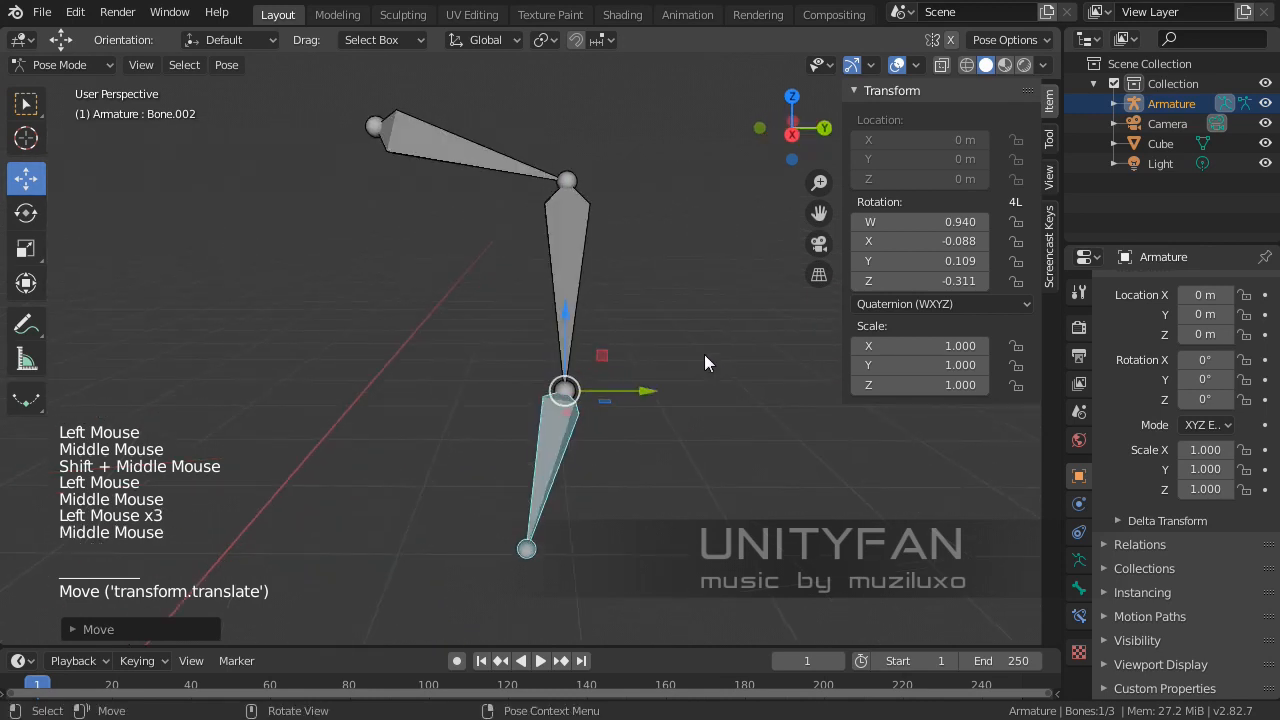
# Step: Rotate the top bone of the chain upward about the X axis to rotation W 0.947, X 0.321
pyautogui.click(455, 172)
pyautogui.keyDown('shift'); pyautogui.moveTo(455, 172); pyautogui.dragTo(272, 243, button='middle'); pyautogui.keyUp('shift')
pyautogui.click(30, 218)
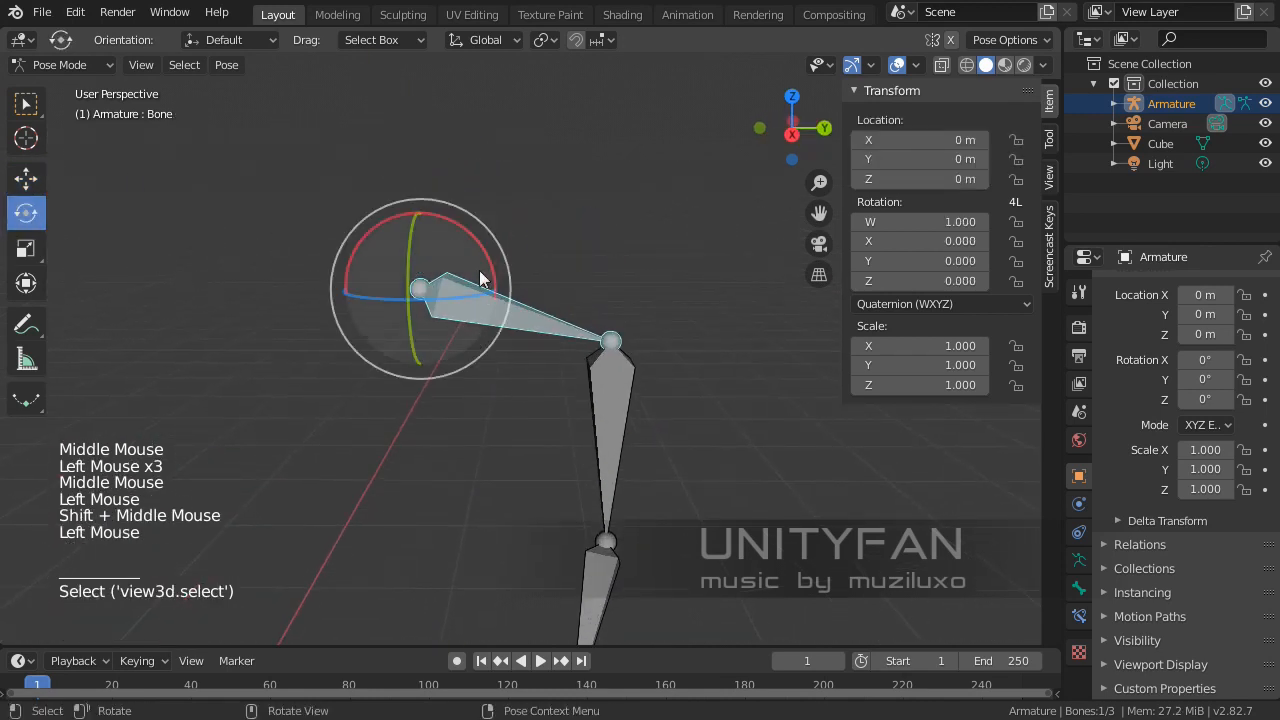
pyautogui.moveTo(486, 283); pyautogui.dragTo(563, 315)
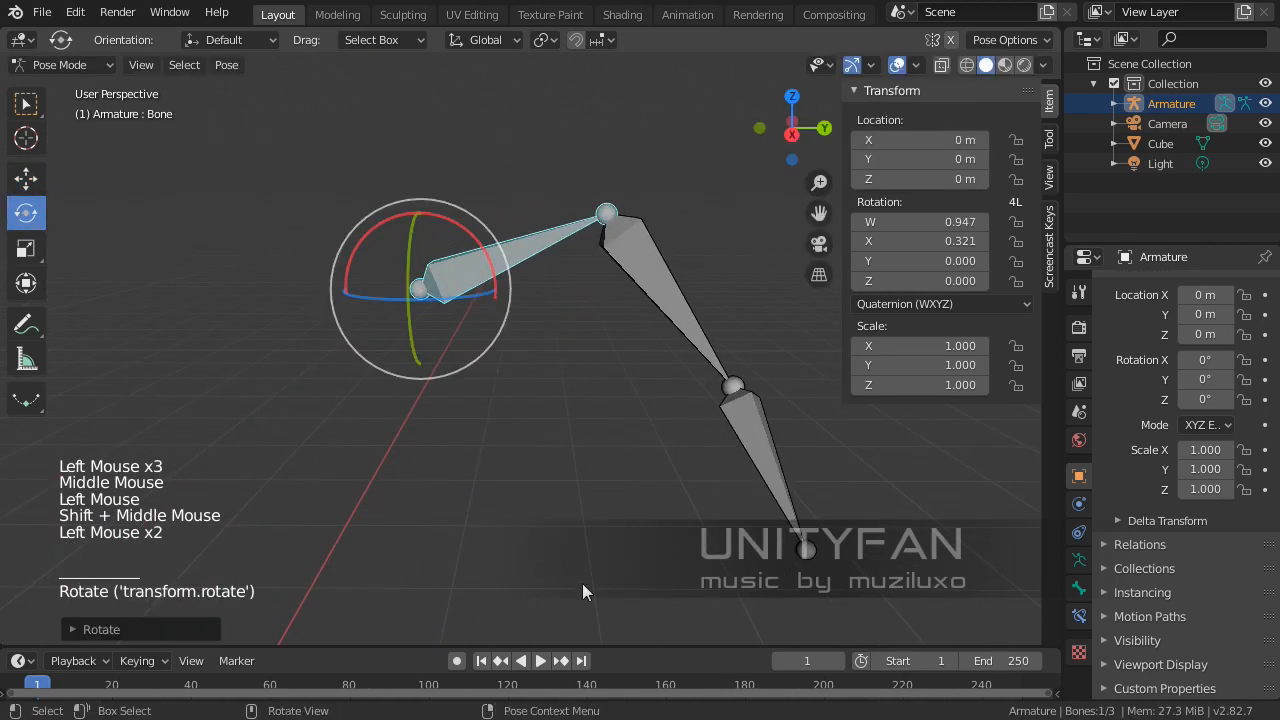
# Step: Enlarge the timeline area and insert a single keyframe on the top bone's X rotation at frame 1
pyautogui.moveTo(650, 646); pyautogui.dragTo(650, 592)
pyautogui.keyDown('shift'); pyautogui.moveTo(490, 456); pyautogui.dragTo(514, 355, button='middle'); pyautogui.keyUp('shift')
pyautogui.moveTo(511, 279); pyautogui.dragTo(440, 325, button='middle')
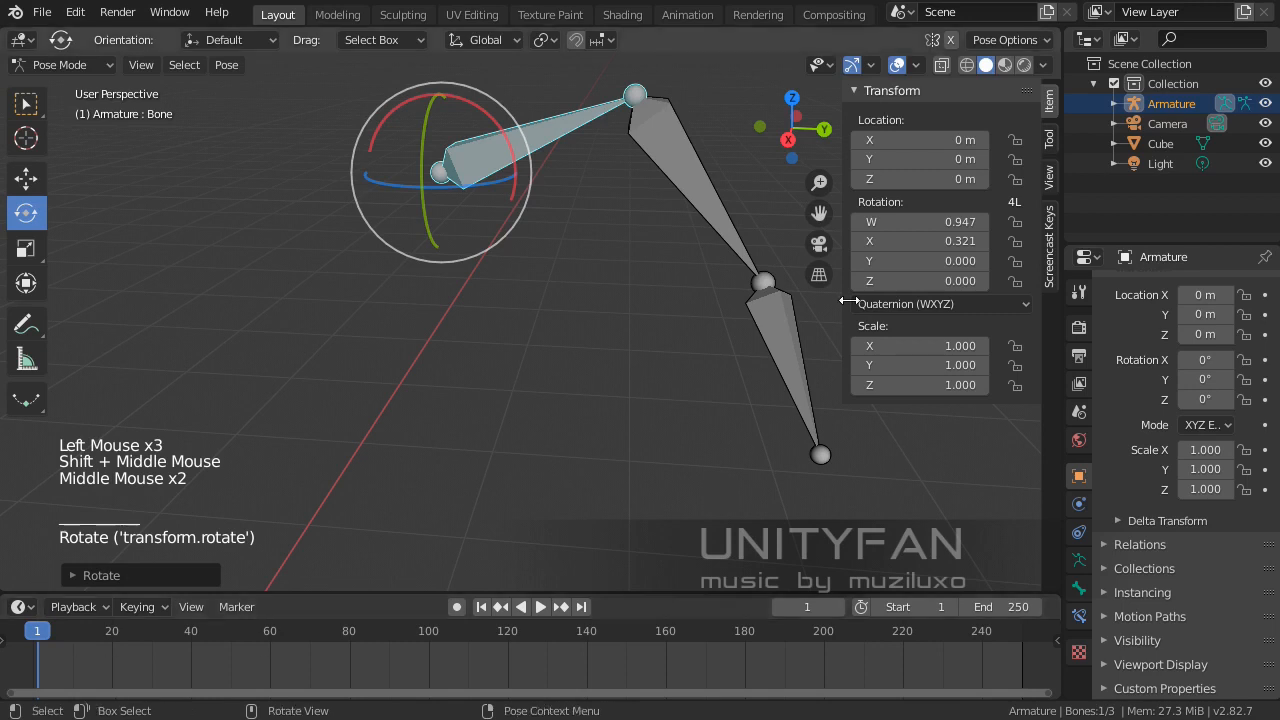
pyautogui.rightClick(893, 150)
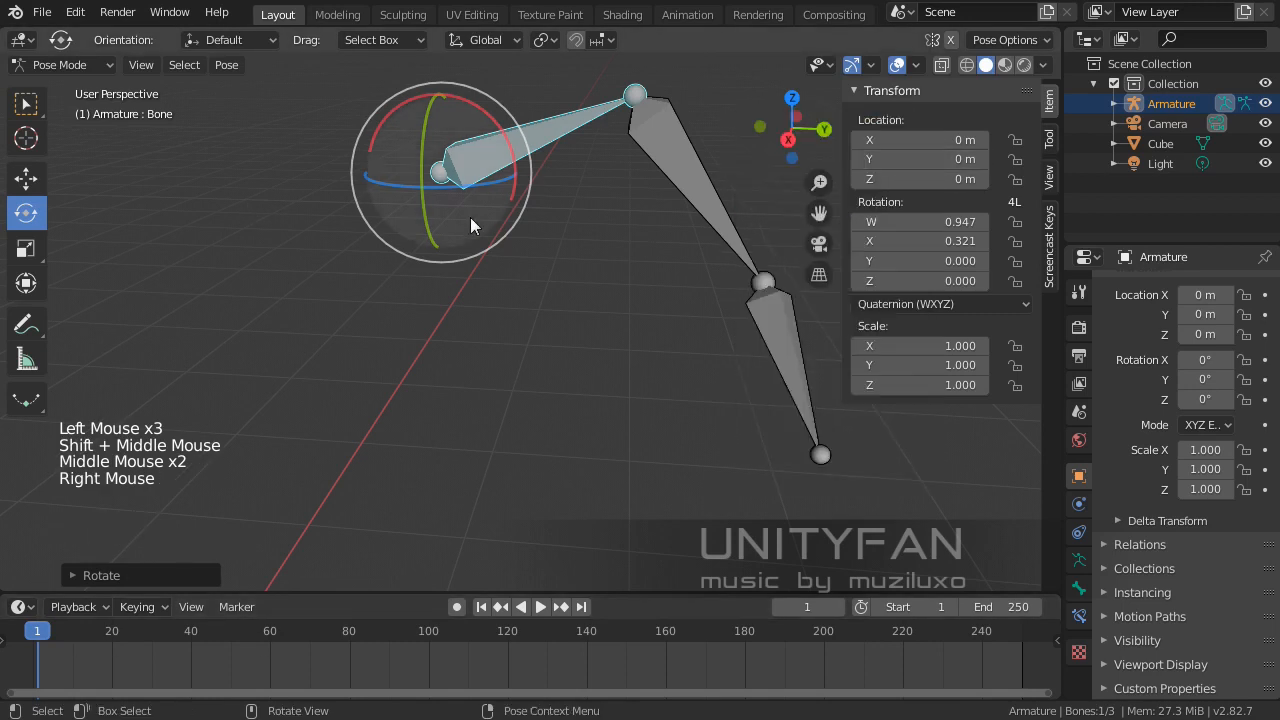
pyautogui.moveTo(468, 282); pyautogui.dragTo(485, 213, button='middle')
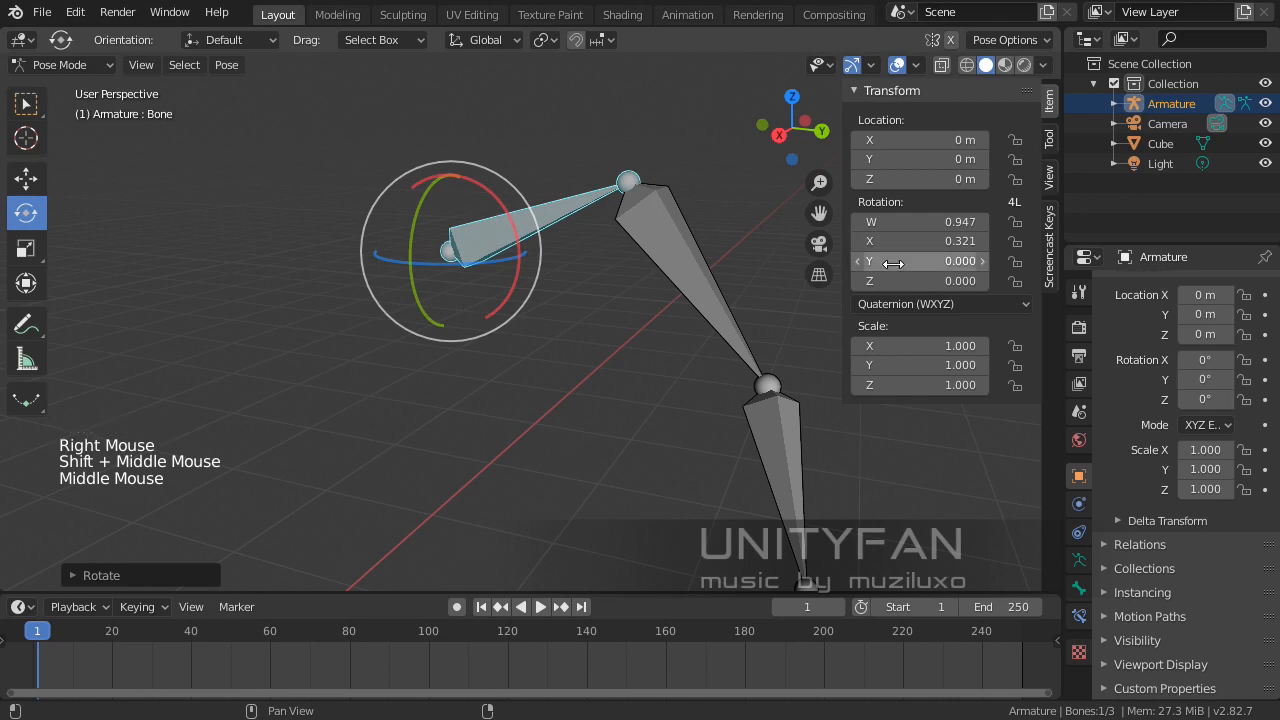
pyautogui.moveTo(580, 240); pyautogui.dragTo(503, 215, button='middle')
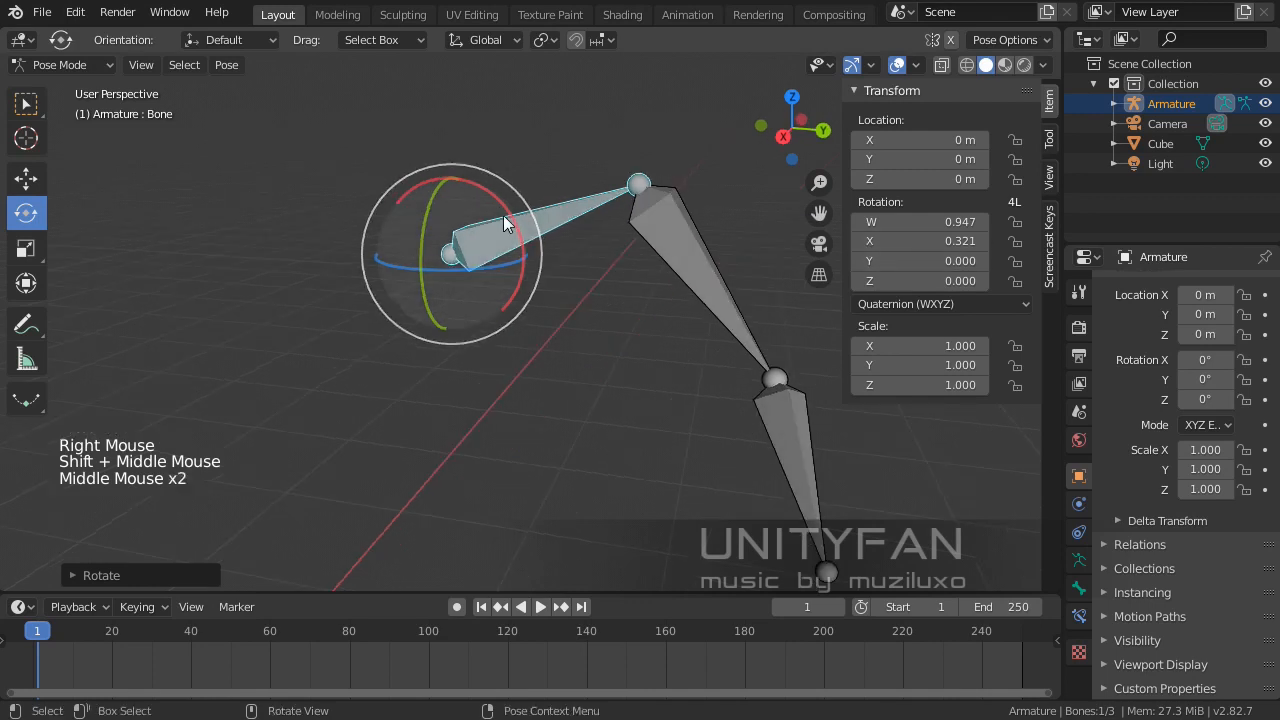
pyautogui.rightClick(892, 246)
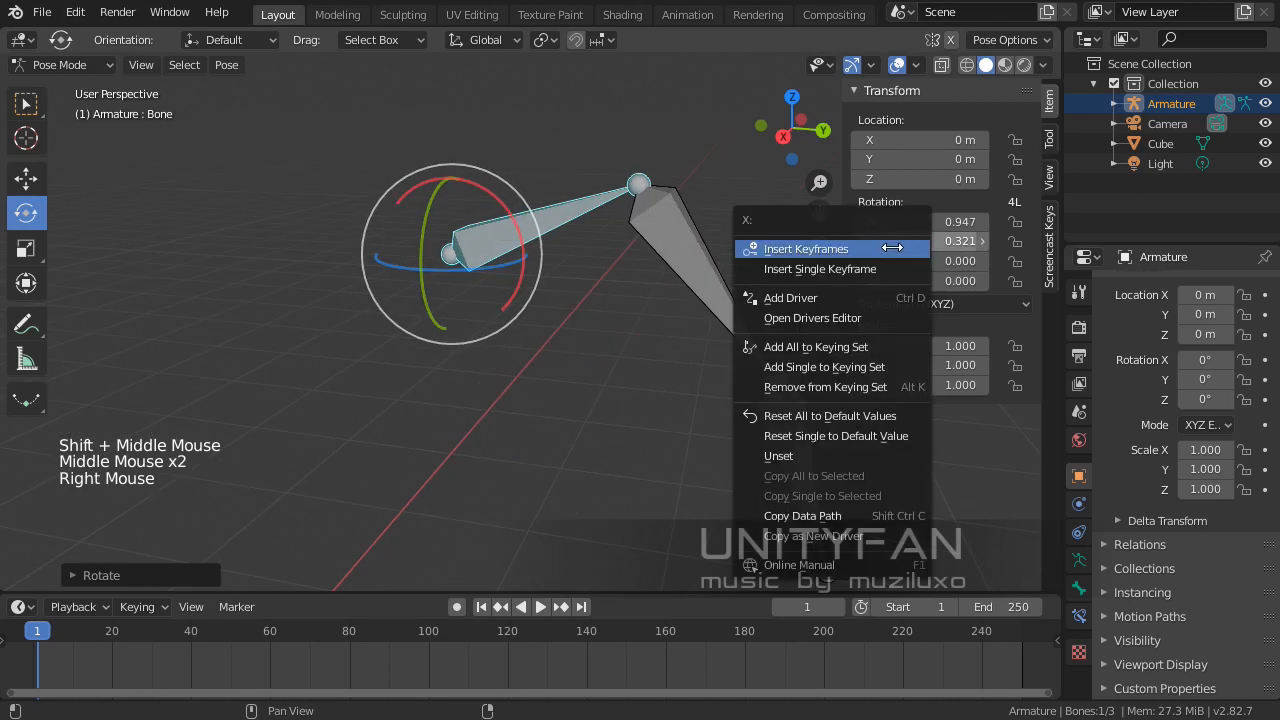
pyautogui.click(820, 268)
pyautogui.moveTo(820, 268); pyautogui.dragTo(600, 320, button='middle')
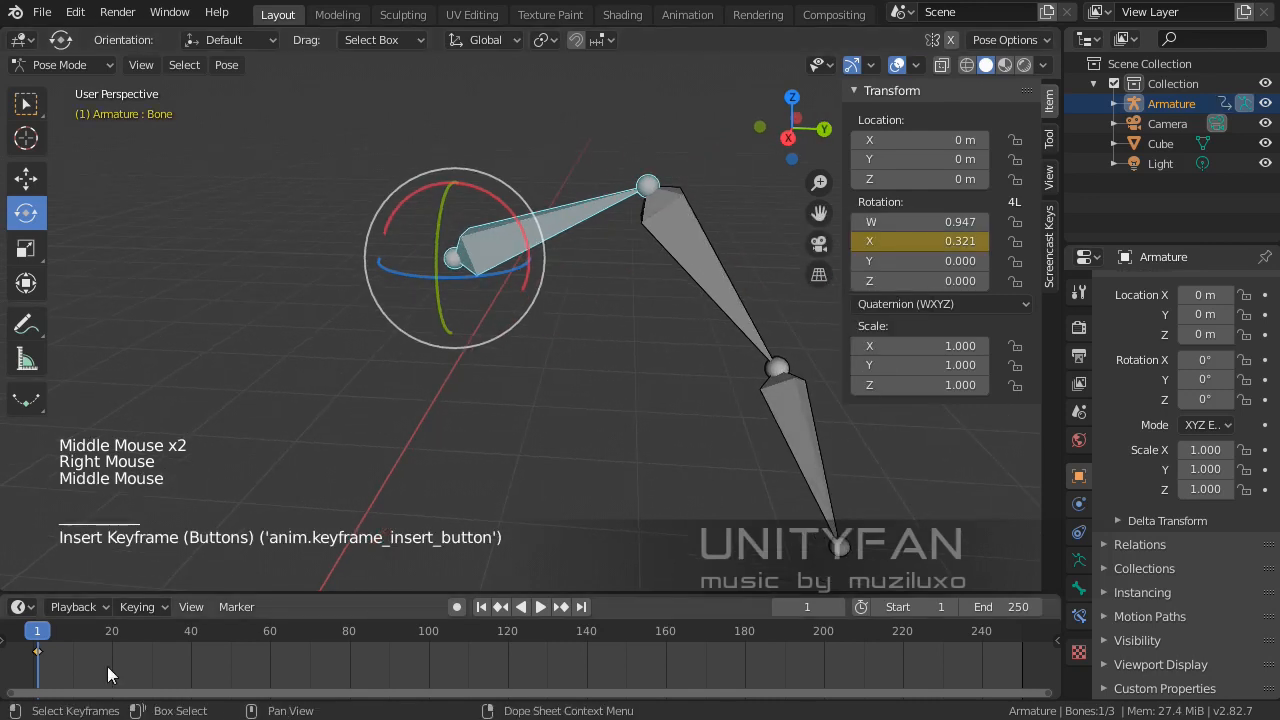
# Step: At frame 30, rotate the top bone downward about the X axis and insert a single keyframe on its X rotation
pyautogui.moveTo(45, 636); pyautogui.dragTo(153, 637)
pyautogui.moveTo(500, 203); pyautogui.dragTo(530, 285)
pyautogui.rightClick(935, 243)
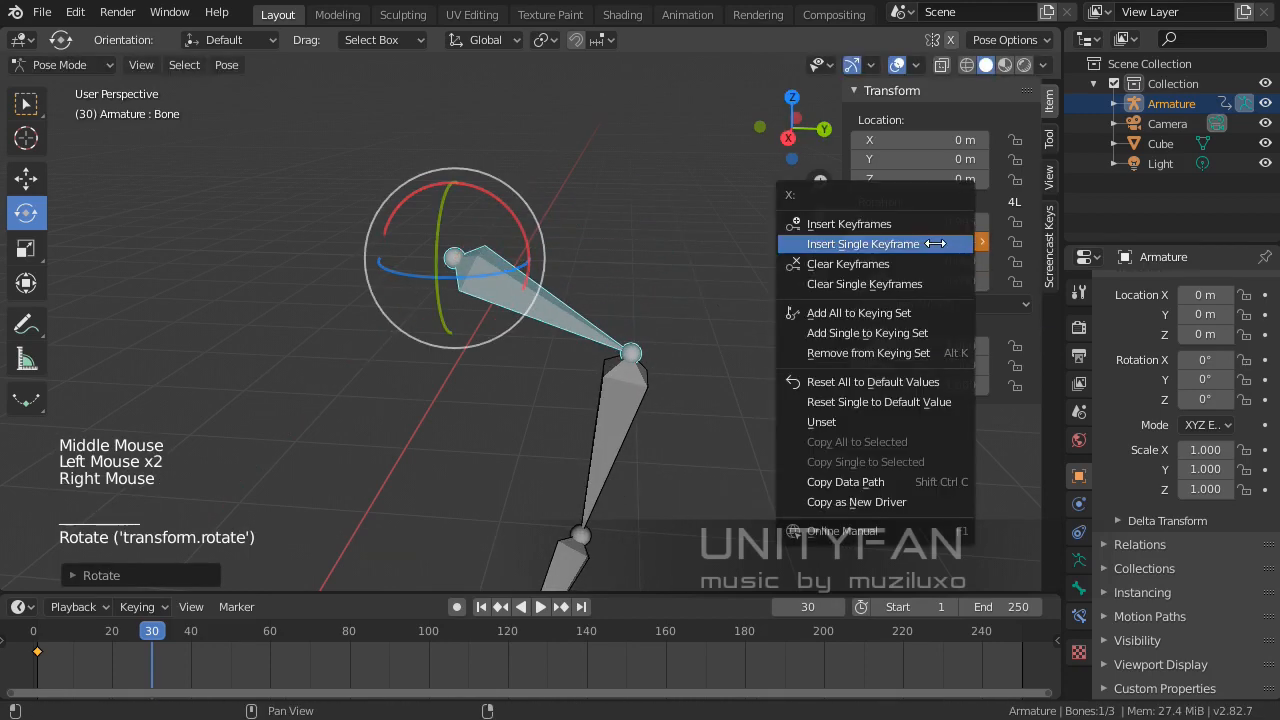
pyautogui.click(863, 246)
# Step: Scrub the timeline between the two keyframes back to frame 1 and examine the bone chain's motion from several angles
pyautogui.moveTo(110, 630); pyautogui.dragTo(65, 625)
pyautogui.scroll(-2, 447, 370)
pyautogui.moveTo(447, 370); pyautogui.dragTo(491, 327, button='middle')
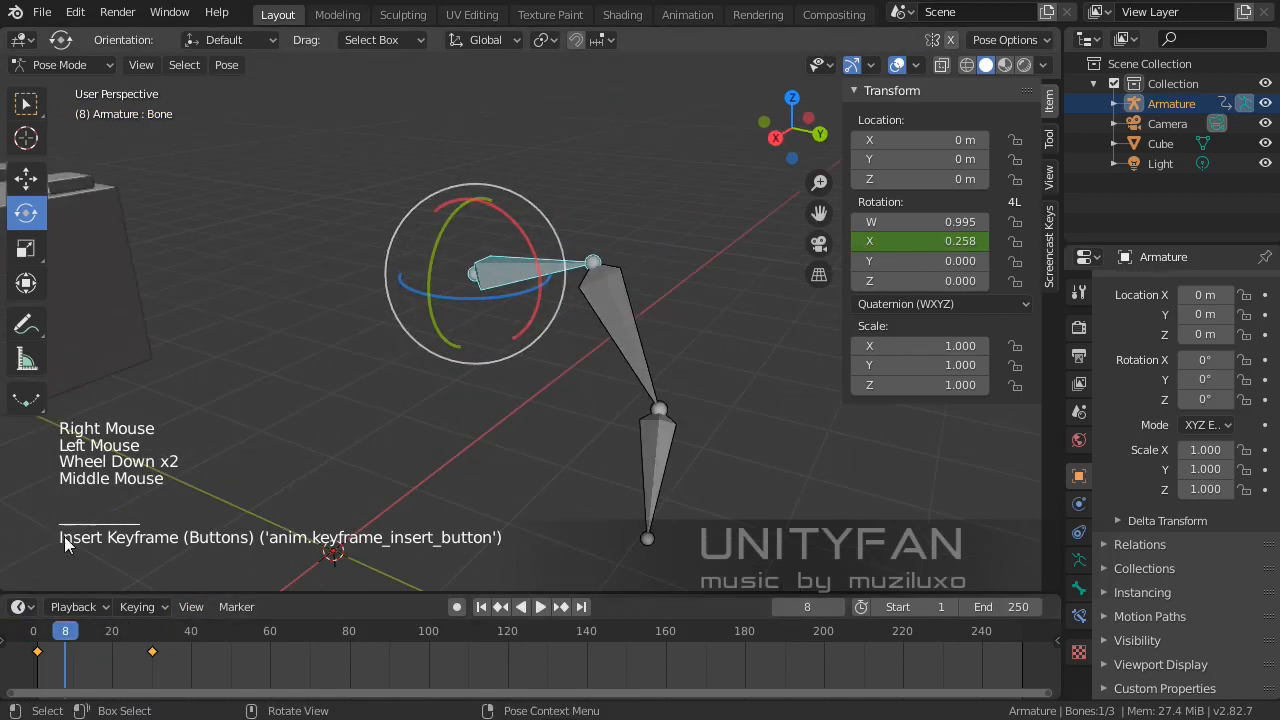
pyautogui.moveTo(65, 630); pyautogui.dragTo(33, 630)
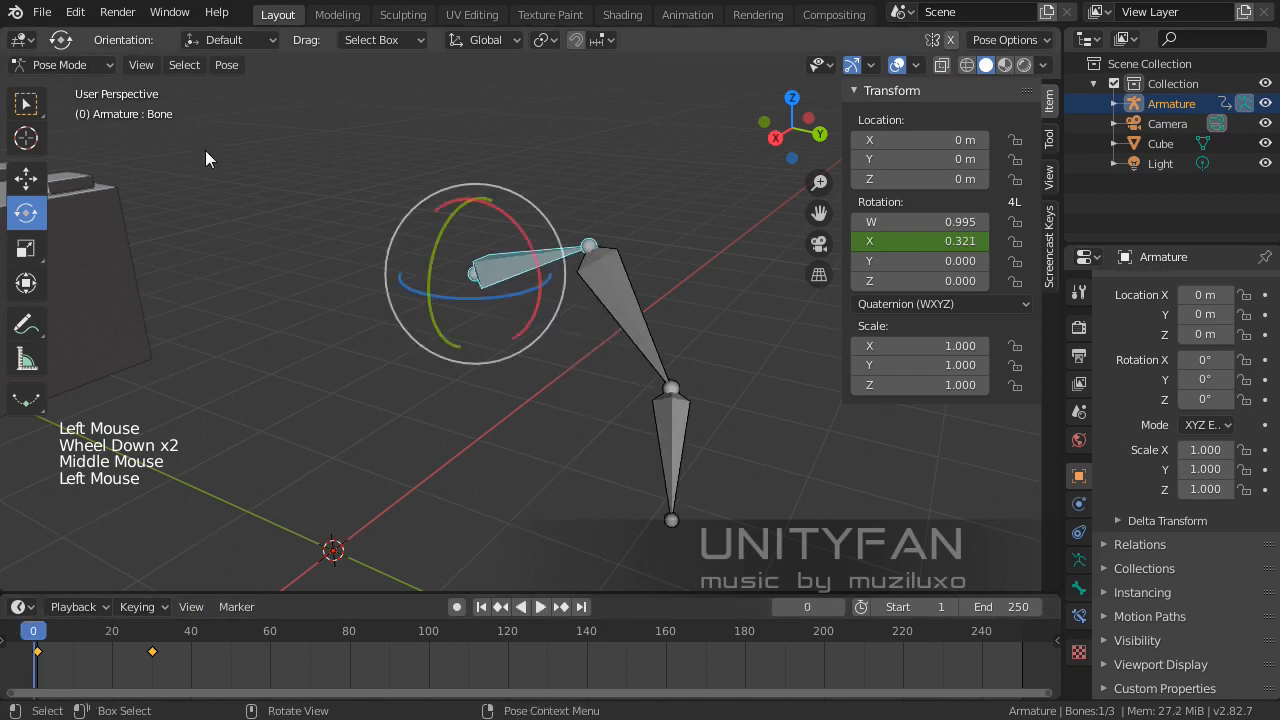
pyautogui.scroll(1, 335, 248)
pyautogui.moveTo(333, 263); pyautogui.dragTo(324, 271, button='middle')
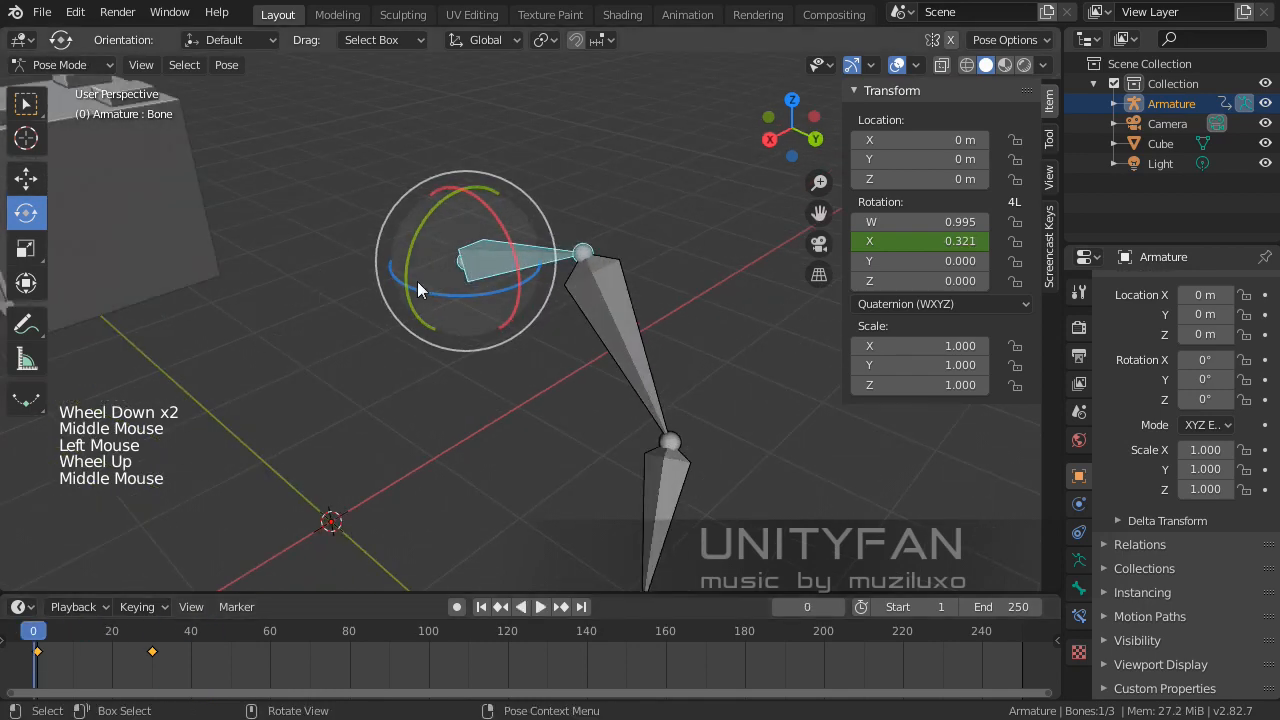
pyautogui.moveTo(329, 342); pyautogui.dragTo(386, 315, button='middle')
pyautogui.scroll(1, 502, 313)
pyautogui.moveTo(502, 313); pyautogui.dragTo(530, 288, button='middle')
pyautogui.scroll(-1, 609, 281)
pyautogui.moveTo(609, 281); pyautogui.dragTo(537, 405, button='middle')
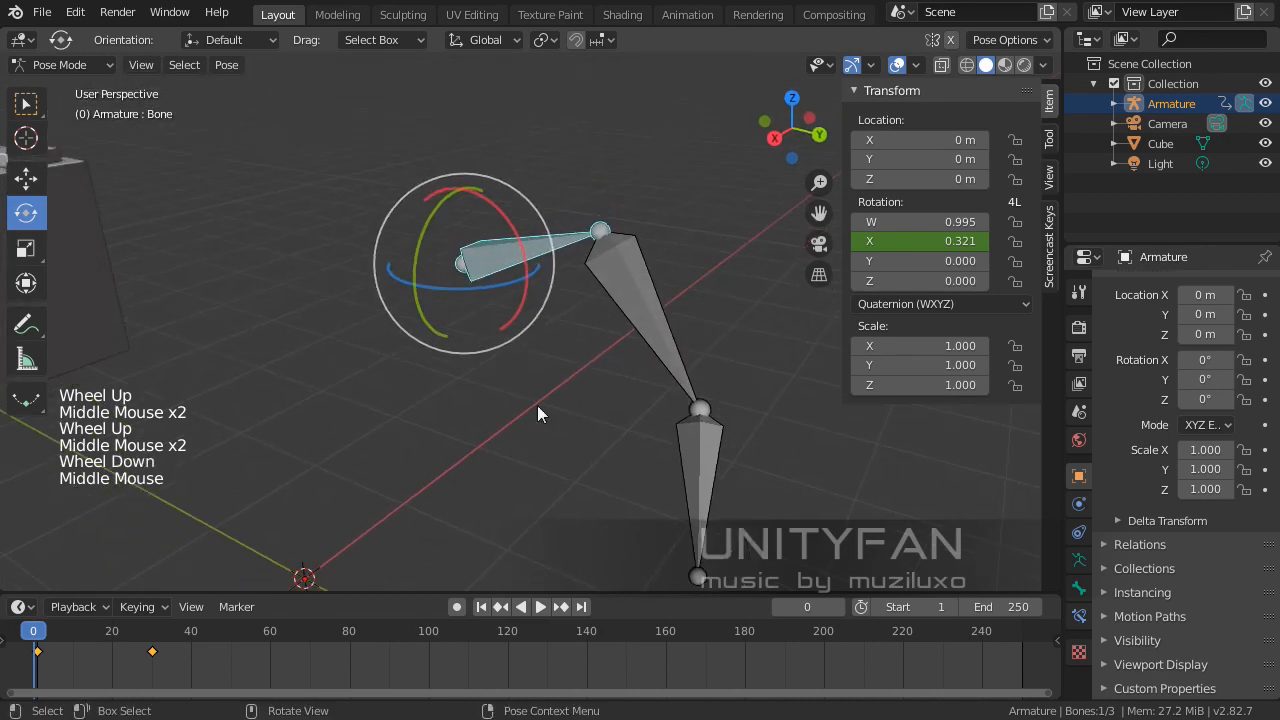
pyautogui.moveTo(36, 625)
pyautogui.mouseDown()
pyautogui.moveTo(109, 631)
pyautogui.moveTo(21, 628)
pyautogui.moveTo(155, 648)
pyautogui.moveTo(40, 632)
pyautogui.mouseUp()
pyautogui.moveTo(201, 552); pyautogui.dragTo(303, 368, button='middle')
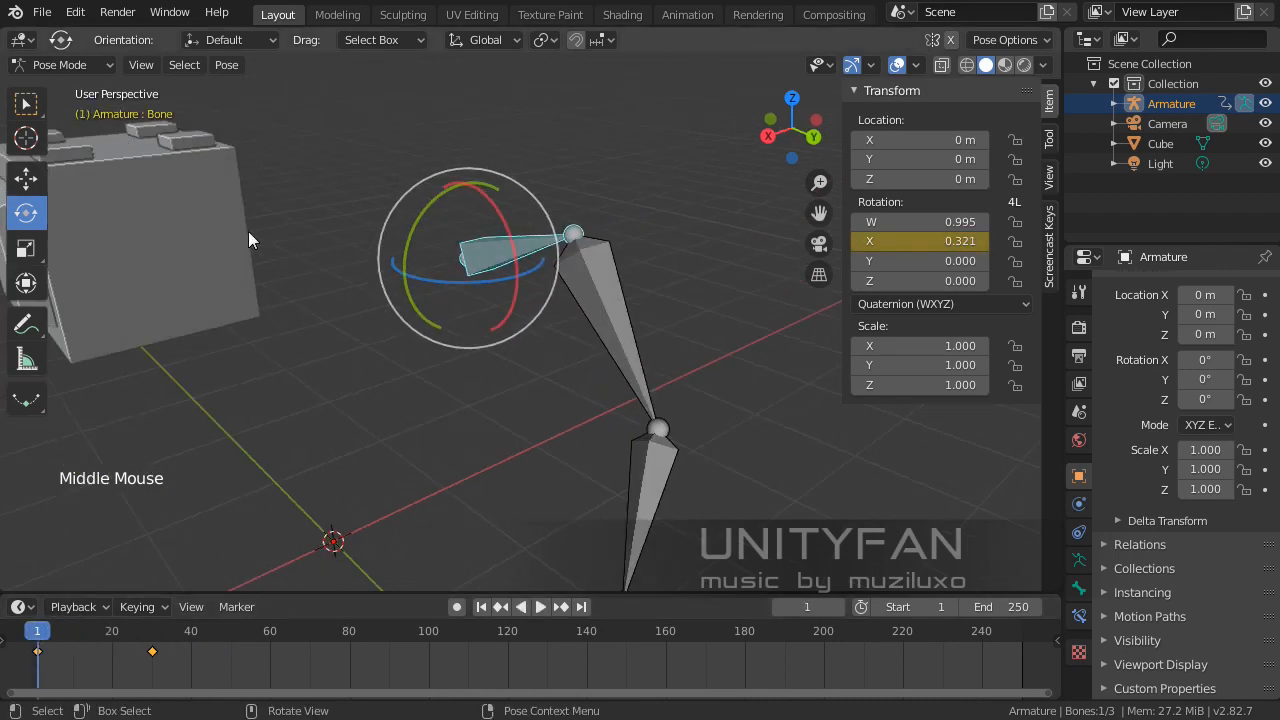
pyautogui.moveTo(249, 237); pyautogui.dragTo(390, 185, button='middle')
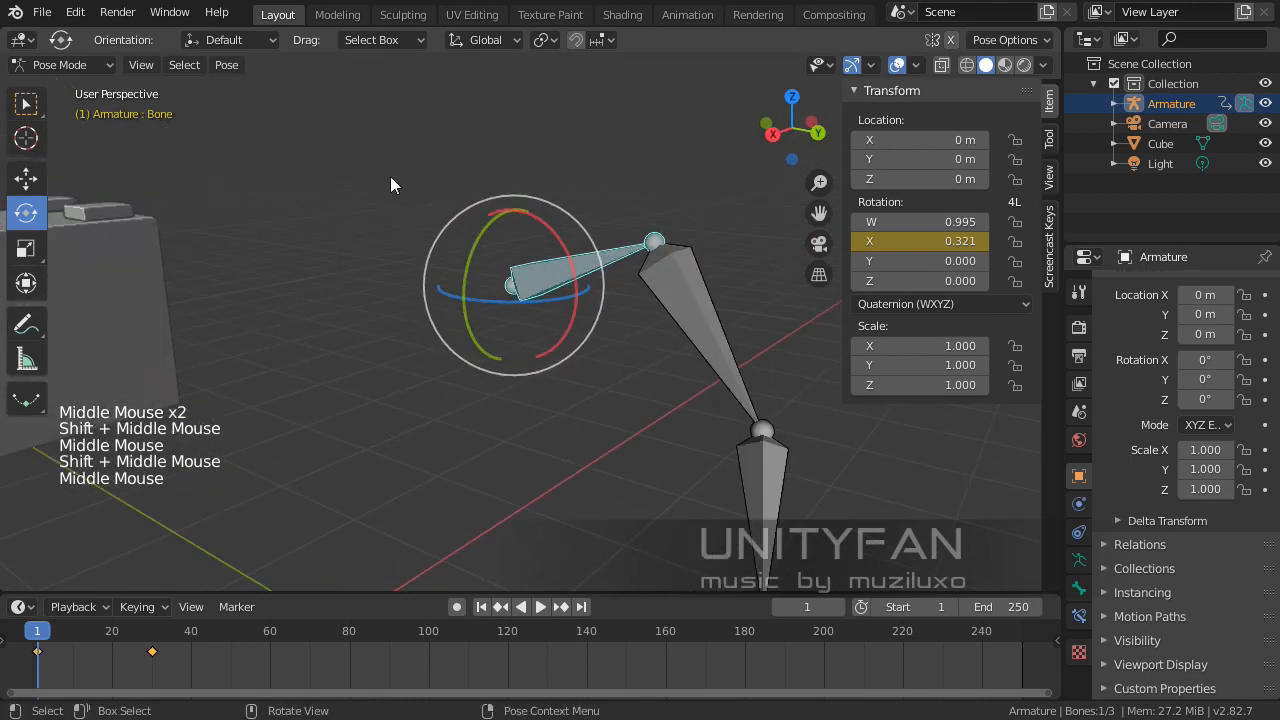
pyautogui.click(74, 66)
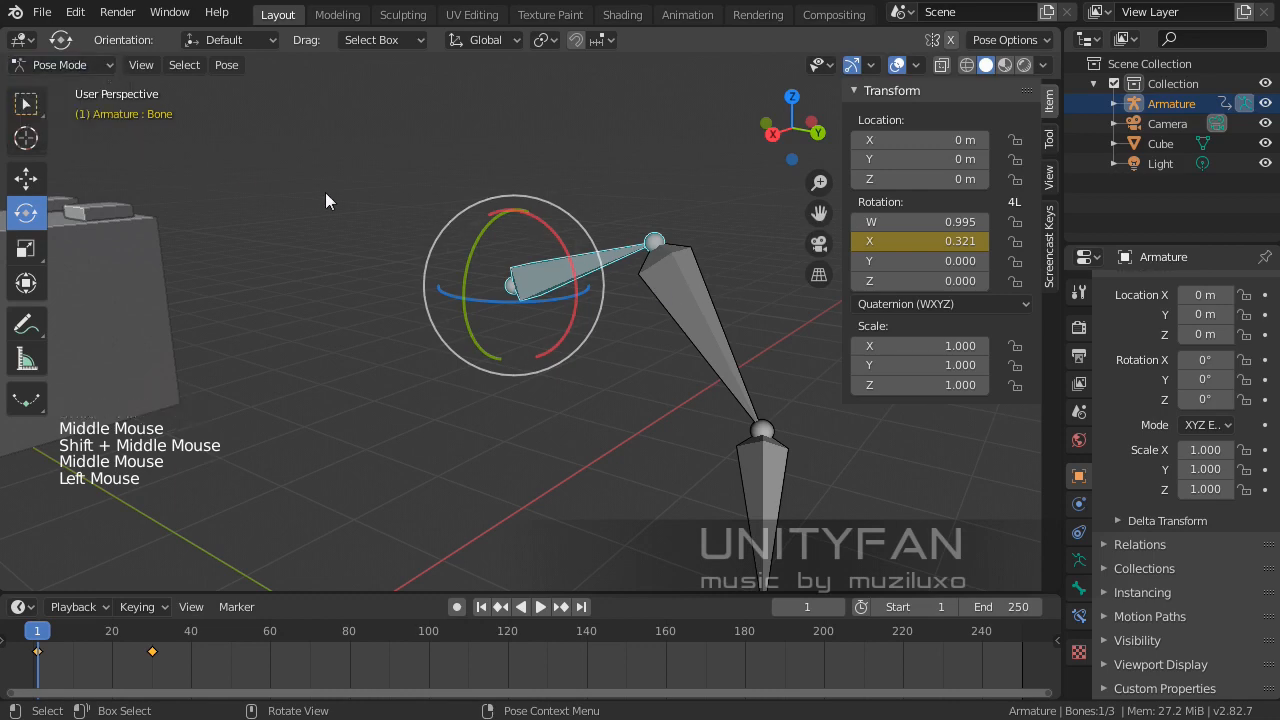
pyautogui.moveTo(410, 270); pyautogui.dragTo(559, 312, button='middle')
pyautogui.scroll(2, 573, 306)
pyautogui.click(79, 68)
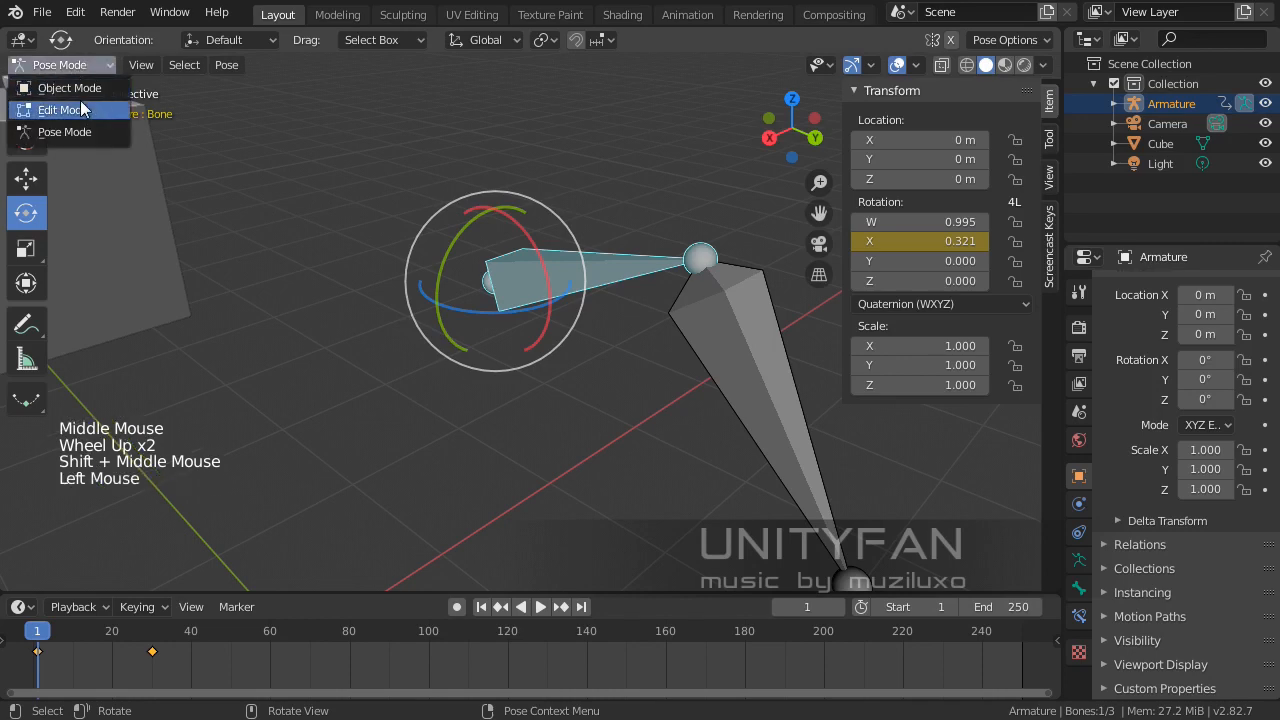
pyautogui.moveTo(569, 189); pyautogui.dragTo(607, 210, button='middle')
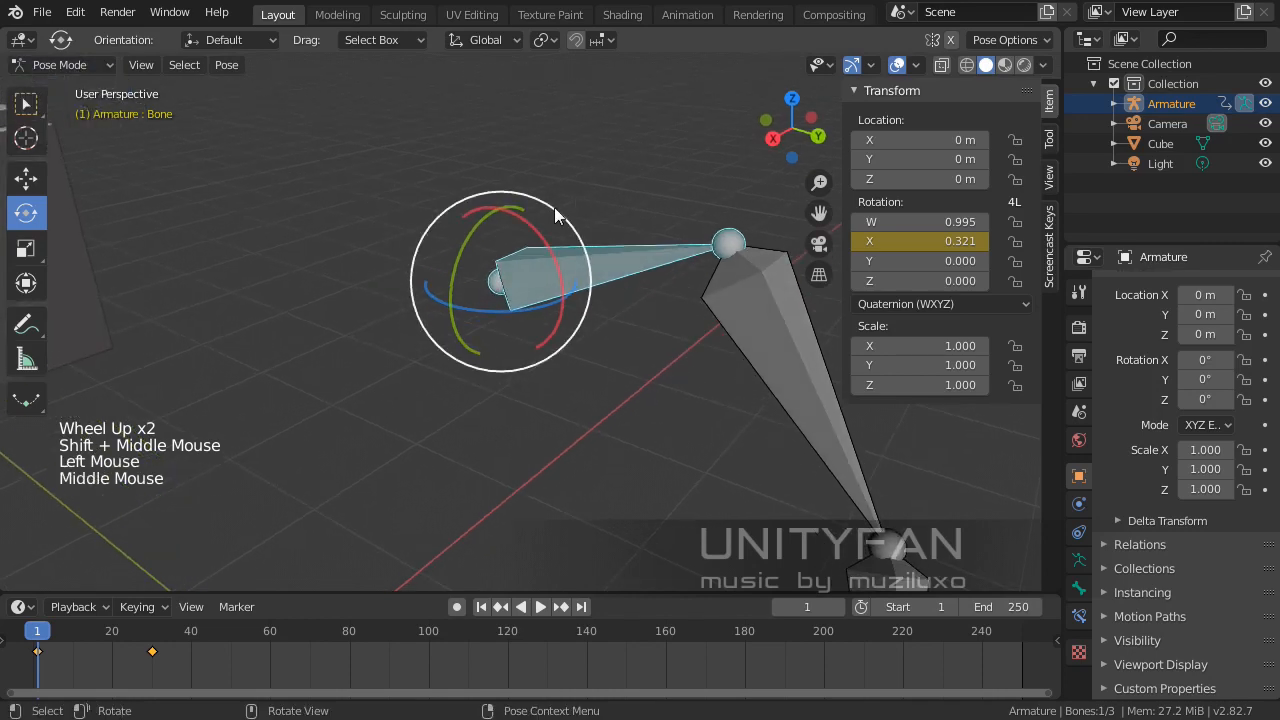
pyautogui.moveTo(541, 207); pyautogui.dragTo(510, 184, button='middle')
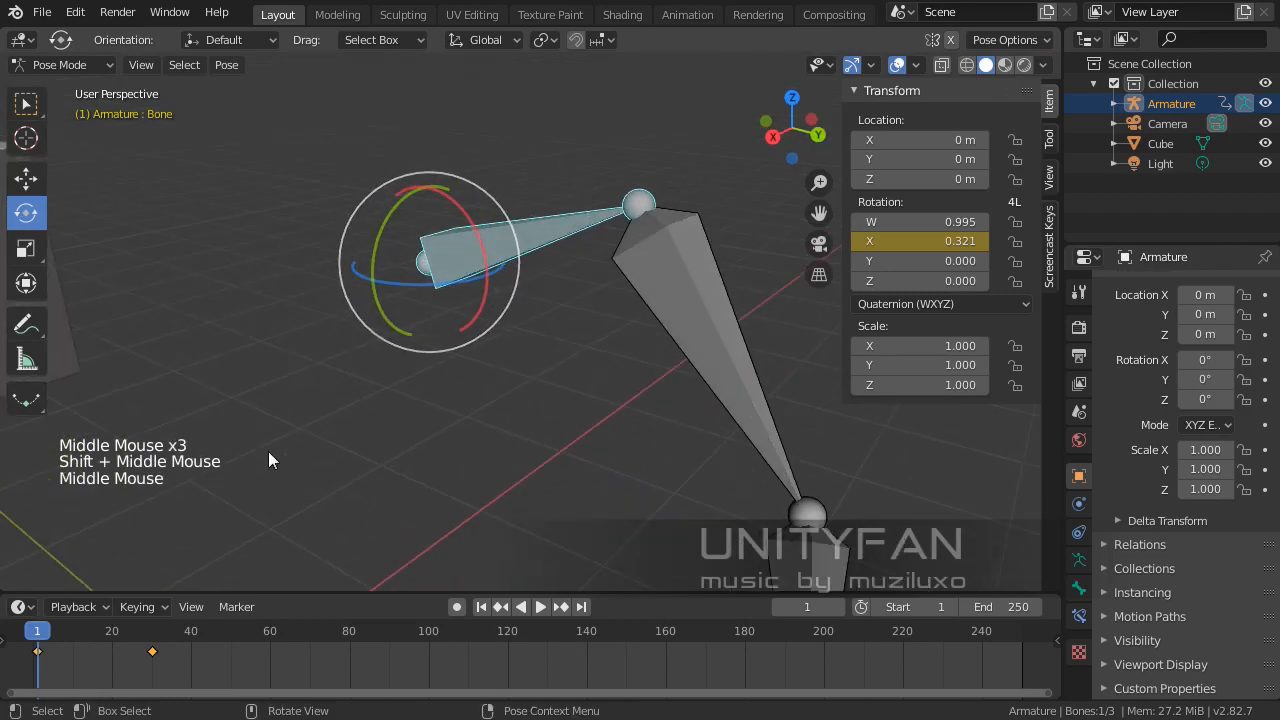
# Step: Scrub the first frames of the timeline and examine how the top bone's X rotation drives the chain
pyautogui.moveTo(36, 641)
pyautogui.mouseDown()
pyautogui.moveTo(154, 635)
pyautogui.moveTo(42, 653)
pyautogui.moveTo(151, 648)
pyautogui.moveTo(37, 646)
pyautogui.mouseUp()
pyautogui.scroll(-2, 377, 432)
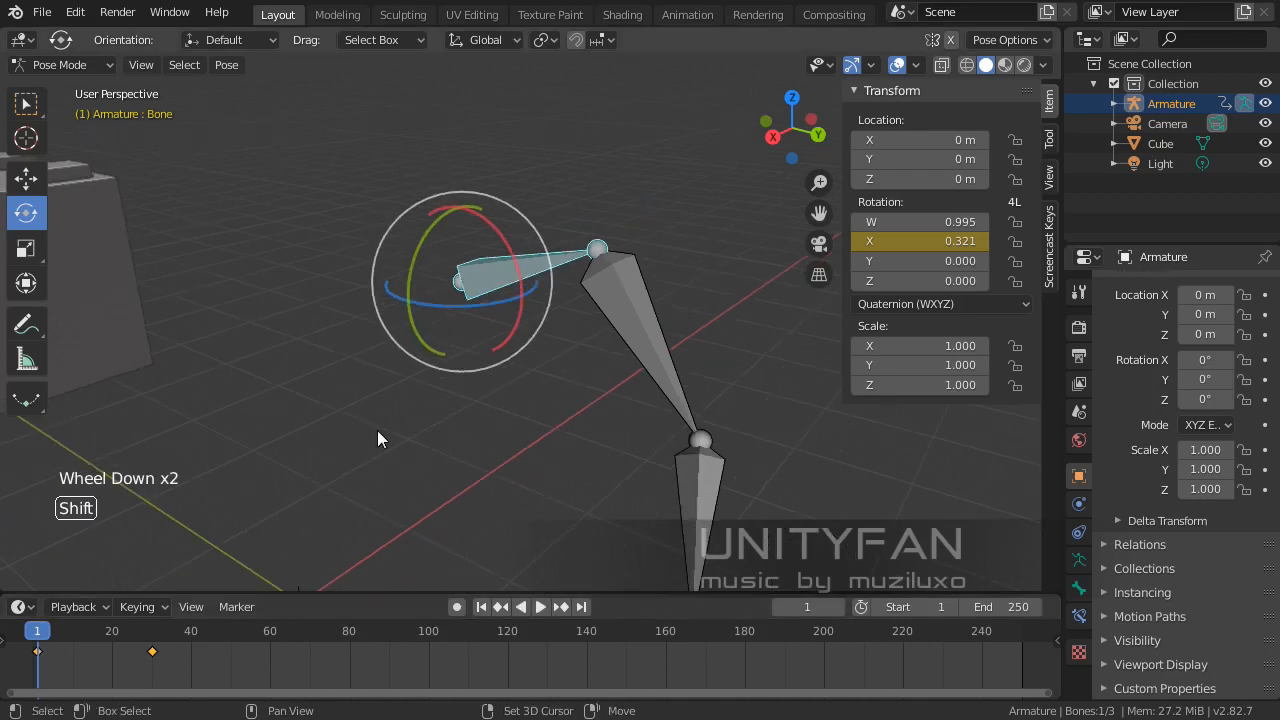
pyautogui.keyDown('shift'); pyautogui.moveTo(377, 432); pyautogui.dragTo(390, 400, button='middle'); pyautogui.keyUp('shift')
pyautogui.moveTo(390, 400); pyautogui.dragTo(429, 378, button='middle')
pyautogui.scroll(2, 429, 378)
pyautogui.scroll(-1, 386, 403)
pyautogui.moveTo(66, 631); pyautogui.dragTo(36, 640)
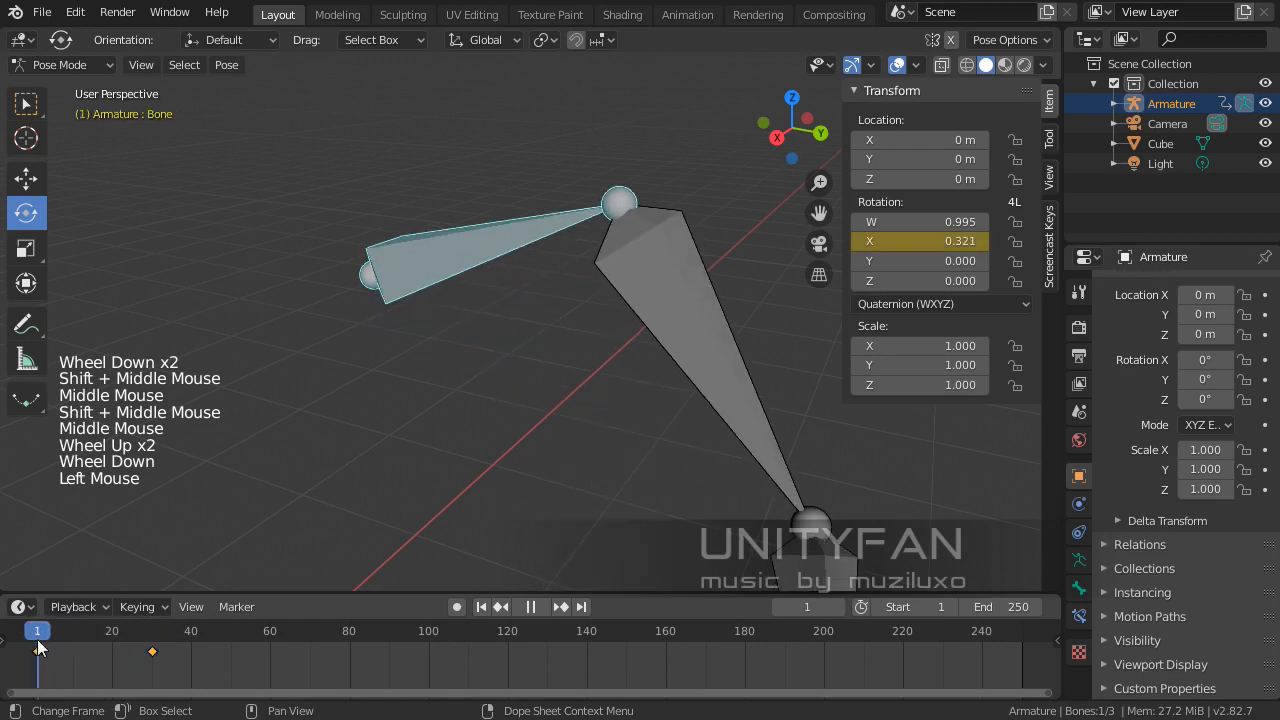
pyautogui.scroll(-2, 407, 457)
pyautogui.scroll(-1, 407, 457)
pyautogui.moveTo(407, 457); pyautogui.dragTo(409, 409, button='middle')
pyautogui.scroll(1, 373, 384)
pyautogui.moveTo(35, 633)
pyautogui.mouseDown()
pyautogui.moveTo(158, 641)
pyautogui.moveTo(40, 650)
pyautogui.moveTo(150, 643)
pyautogui.moveTo(43, 637)
pyautogui.mouseUp()
pyautogui.moveTo(277, 468); pyautogui.dragTo(506, 363, button='middle')
pyautogui.moveTo(407, 275); pyautogui.dragTo(540, 210, button='middle')
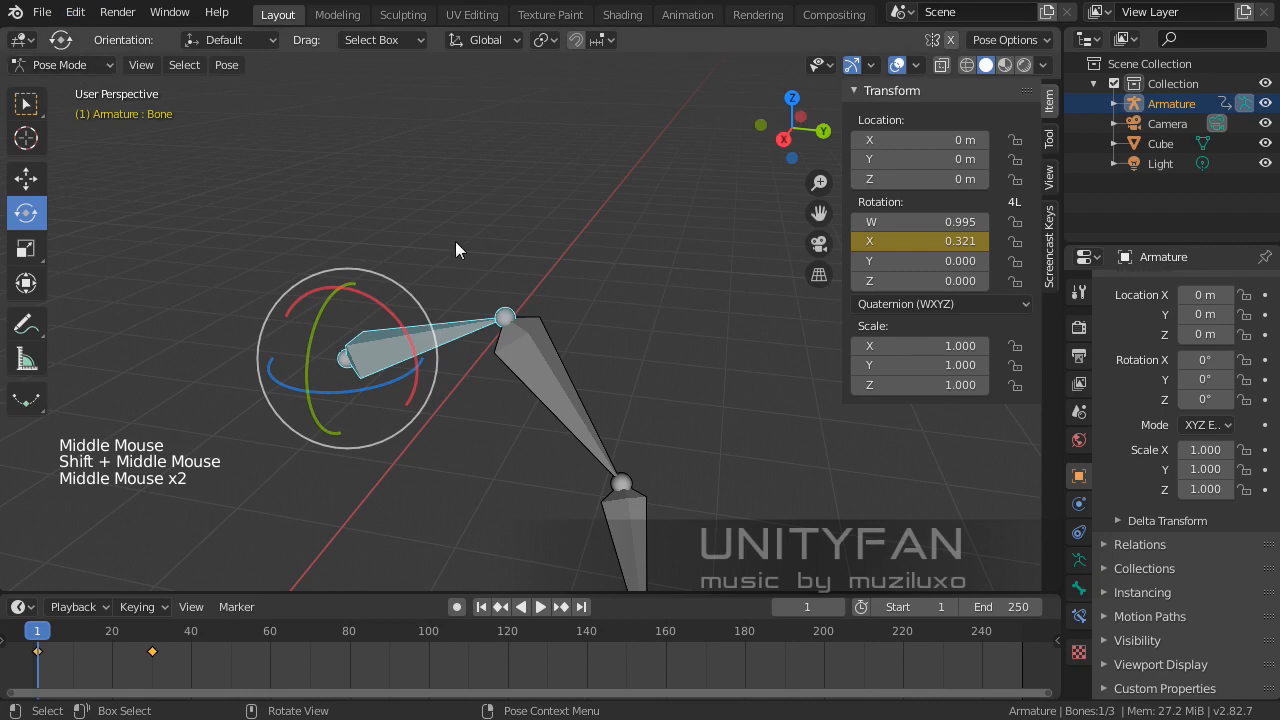
pyautogui.moveTo(386, 396)
pyautogui.keyDown('shift'); pyautogui.mouseDown(button='middle')
pyautogui.moveTo(400, 370)
pyautogui.moveTo(370, 383)
pyautogui.mouseUp(button='middle'); pyautogui.keyUp('shift')
pyautogui.scroll(1, 398, 374)
pyautogui.moveTo(50, 631)
pyautogui.mouseDown()
pyautogui.moveTo(161, 648)
pyautogui.moveTo(42, 646)
pyautogui.mouseUp()
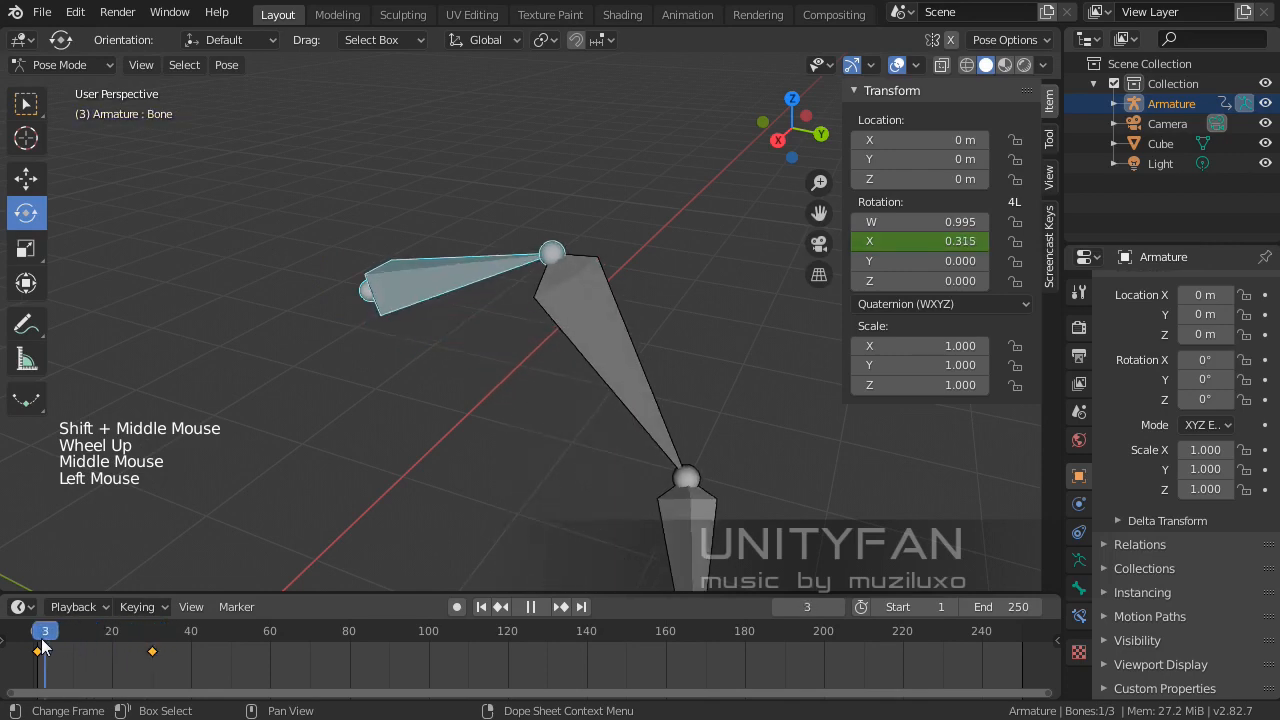
# Step: At frame 1, check the keyframe options offered for the top bone's X rotation and view the posed chain
pyautogui.keyDown('shift'); pyautogui.moveTo(380, 445); pyautogui.dragTo(540, 362, button='middle'); pyautogui.keyUp('shift')
pyautogui.scroll(-2, 521, 322)
pyautogui.rightClick(930, 241)
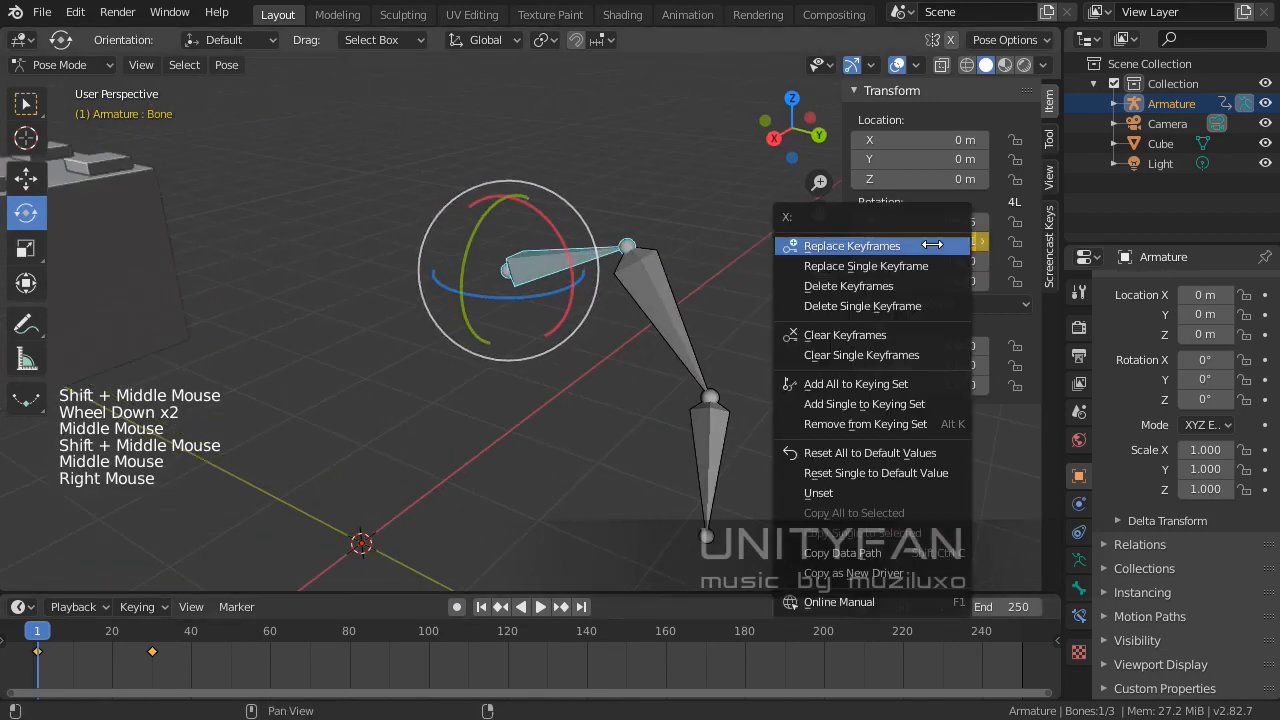
pyautogui.keyDown('shift'); pyautogui.moveTo(304, 272); pyautogui.dragTo(429, 200, button='middle'); pyautogui.keyUp('shift')
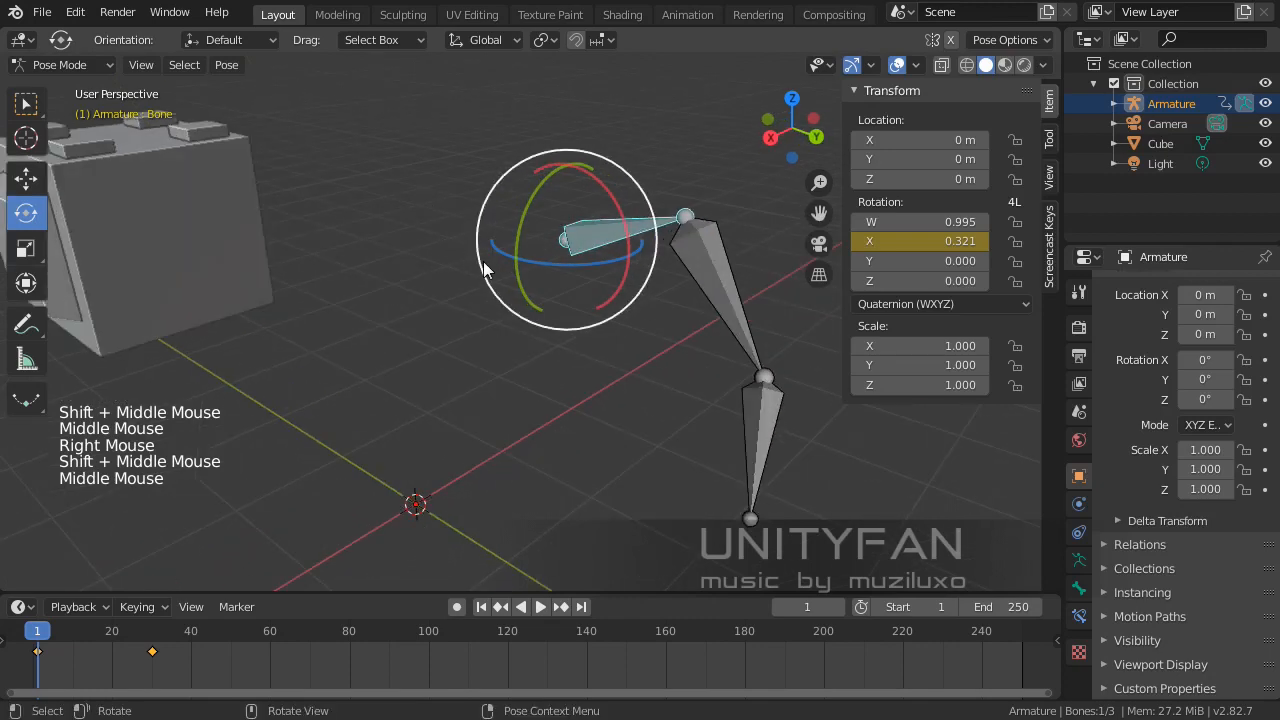
pyautogui.keyDown('shift'); pyautogui.moveTo(490, 270); pyautogui.dragTo(451, 266, button='middle'); pyautogui.keyUp('shift')
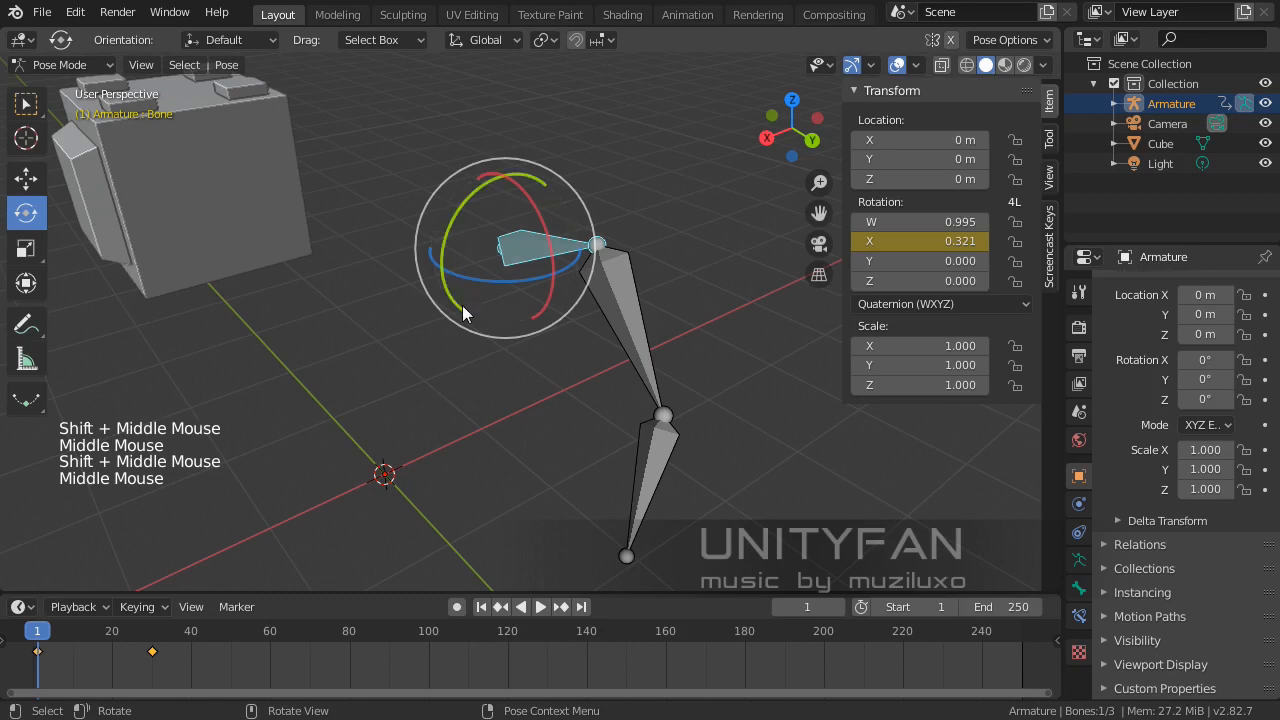
pyautogui.moveTo(474, 324); pyautogui.dragTo(526, 328, button='middle')
pyautogui.scroll(1, 430, 333)
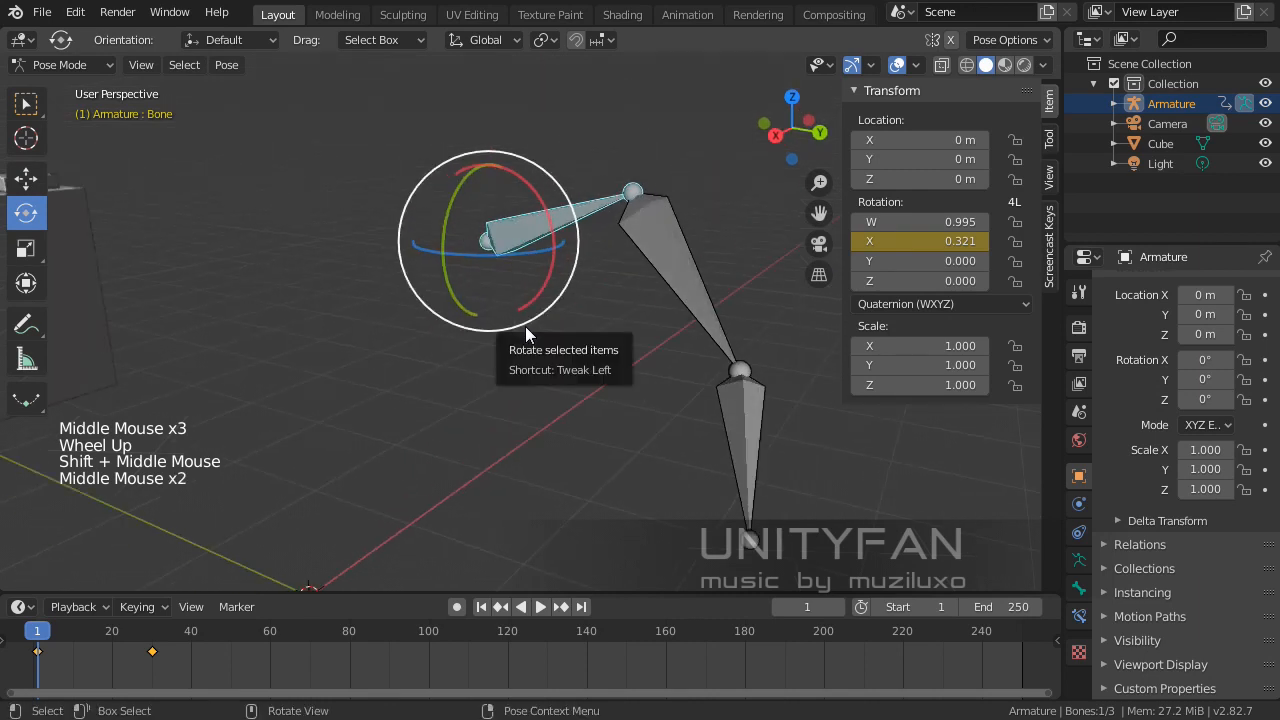
# Step: Select the lowest bone of the chain in Pose Mode
pyautogui.moveTo(525, 326); pyautogui.dragTo(522, 394, button='middle')
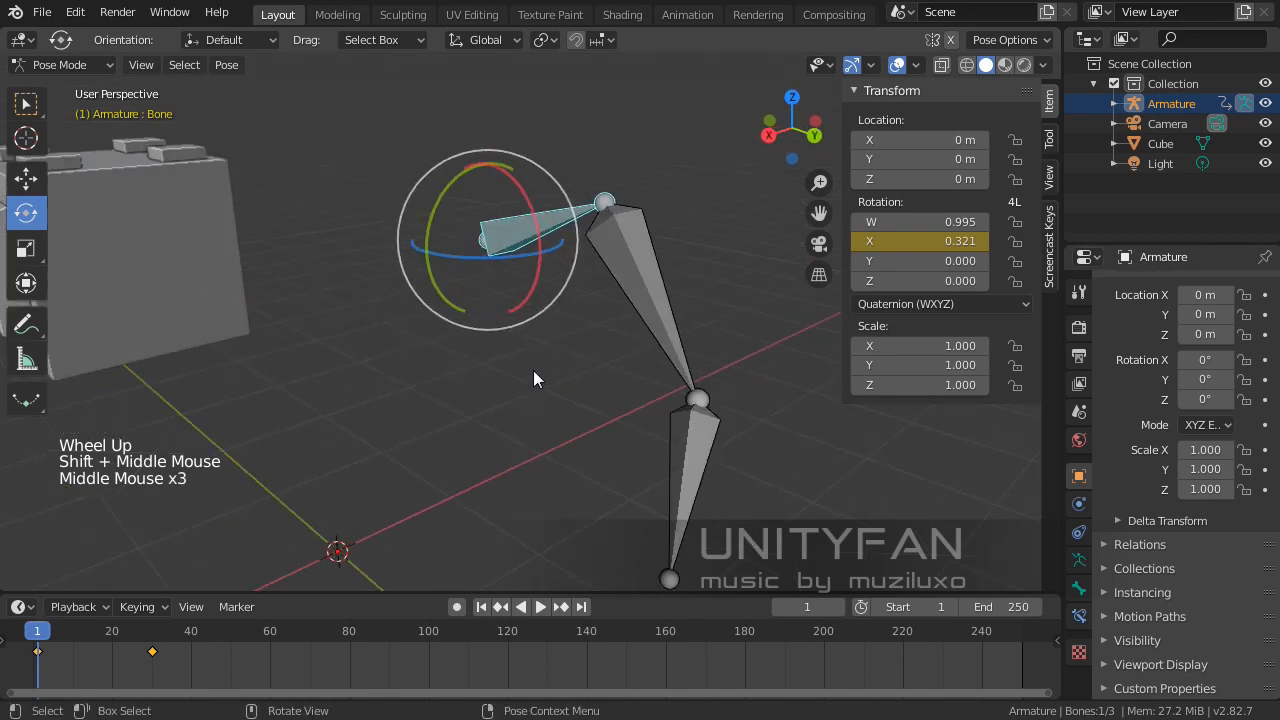
pyautogui.scroll(1, 534, 371)
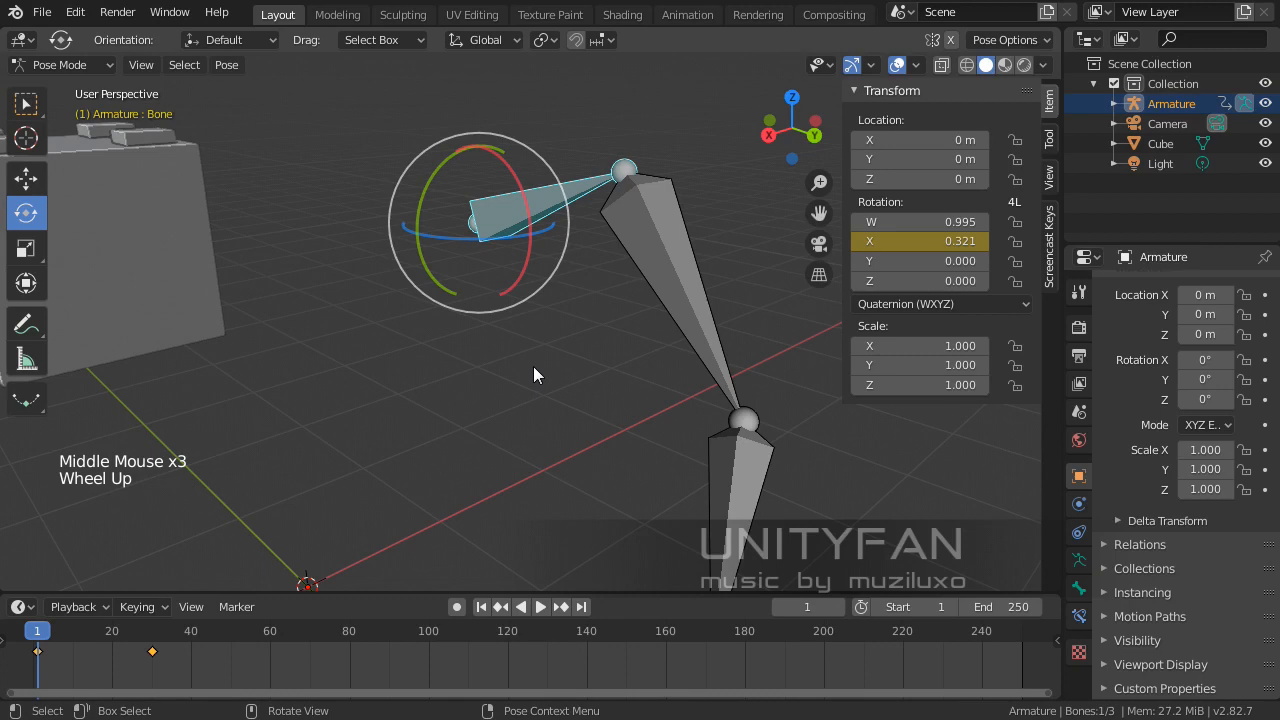
pyautogui.moveTo(533, 370); pyautogui.dragTo(478, 388, button='middle')
pyautogui.click(660, 392)
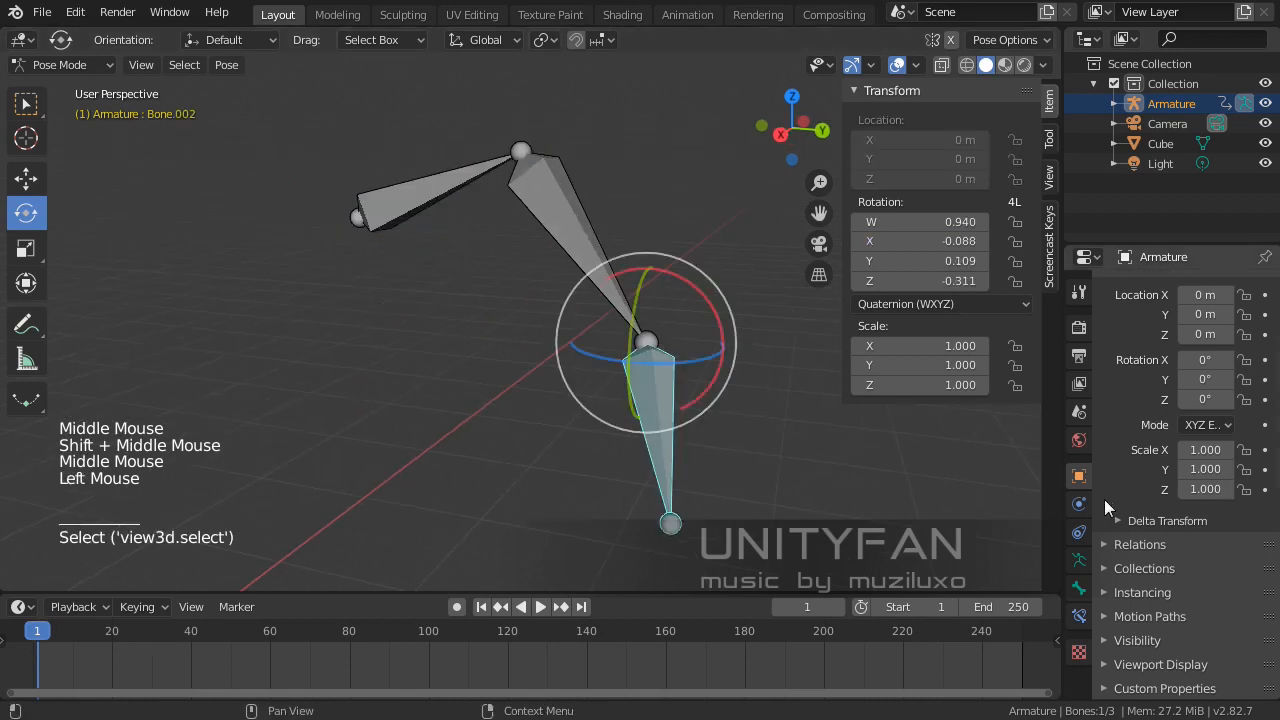
# Step: Add an Inverse Kinematics bone constraint to the lowest bone of the chain
pyautogui.click(1080, 616)
pyautogui.click(1165, 290)
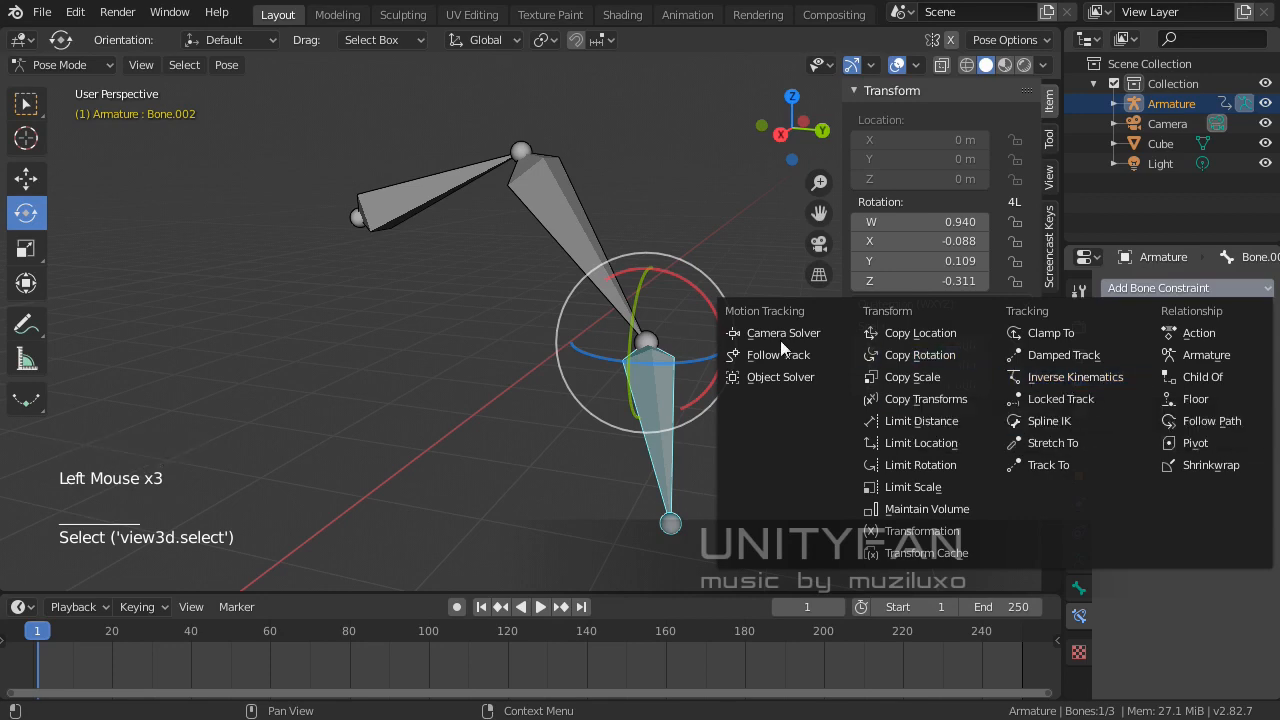
pyautogui.click(1063, 382)
pyautogui.moveTo(680, 370); pyautogui.dragTo(769, 418, button='middle')
pyautogui.scroll(-1, 621, 408)
pyautogui.scroll(-1, 621, 408)
pyautogui.scroll(2, 778, 418)
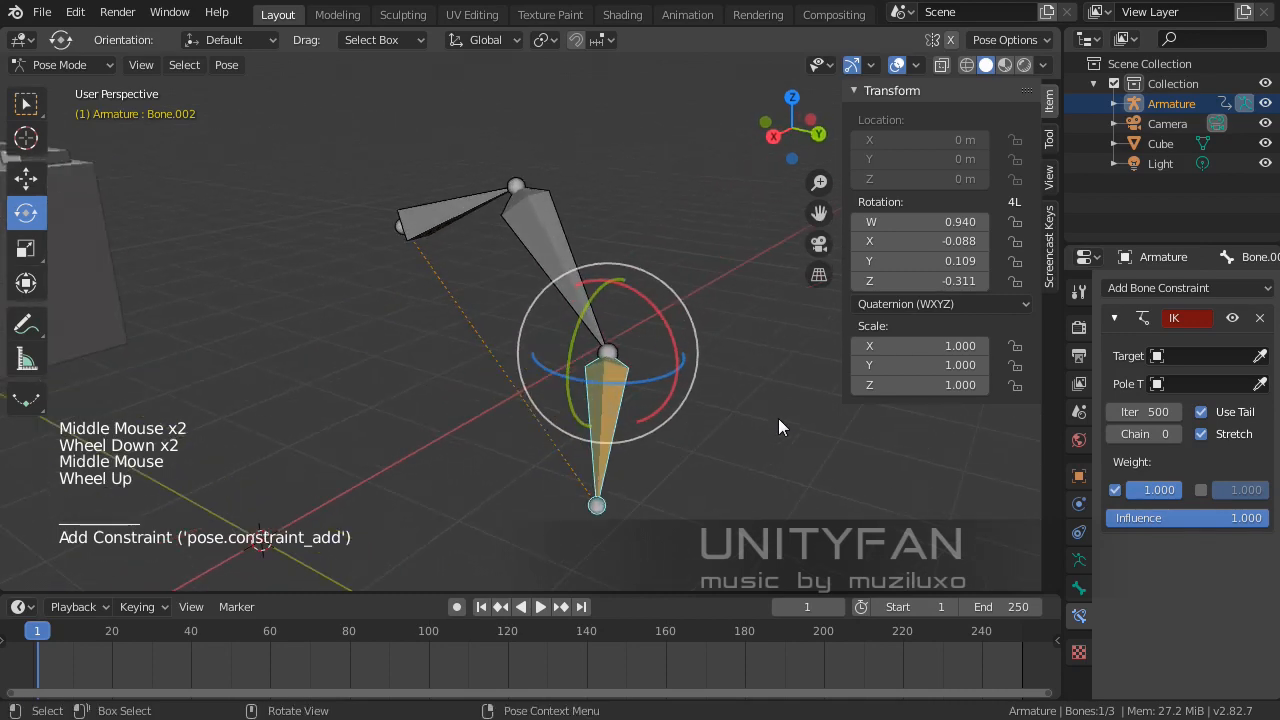
# Step: Set the IK constraint's chain length to 3
pyautogui.click(613, 452)
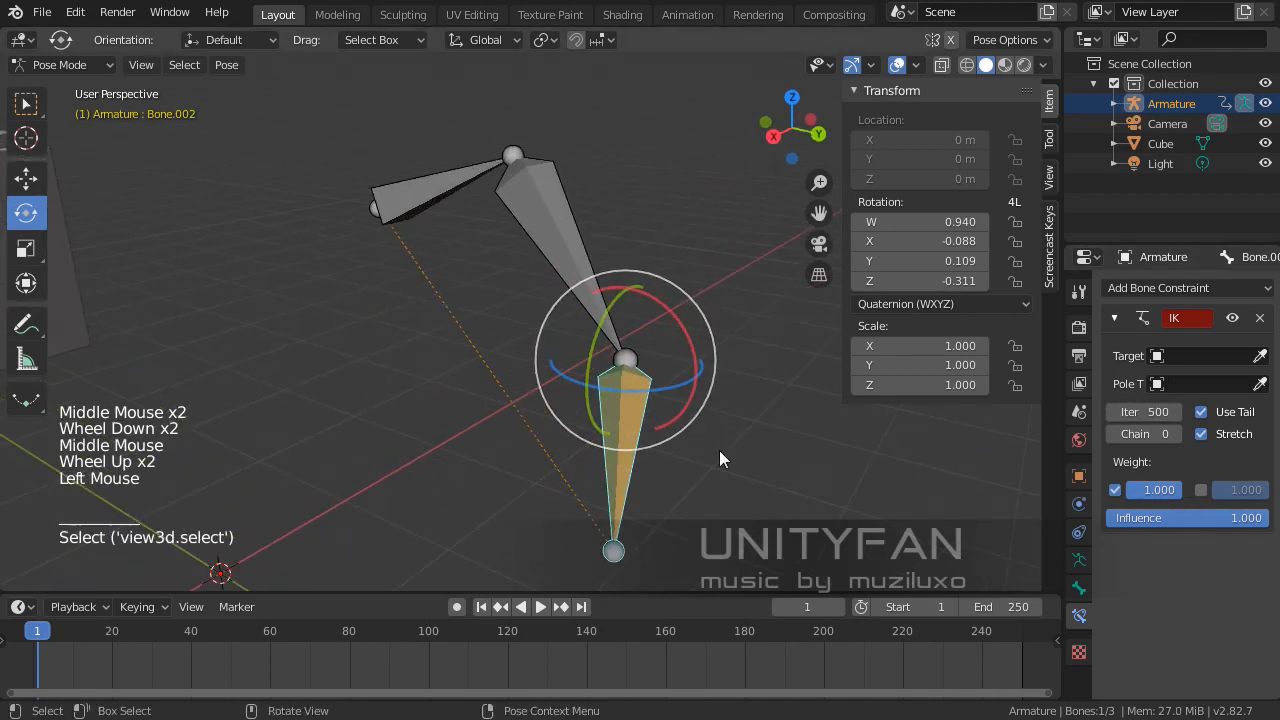
pyautogui.click(1178, 434)
pyautogui.moveTo(610, 375); pyautogui.dragTo(520, 400, button='middle')
pyautogui.scroll(-2, 555, 386)
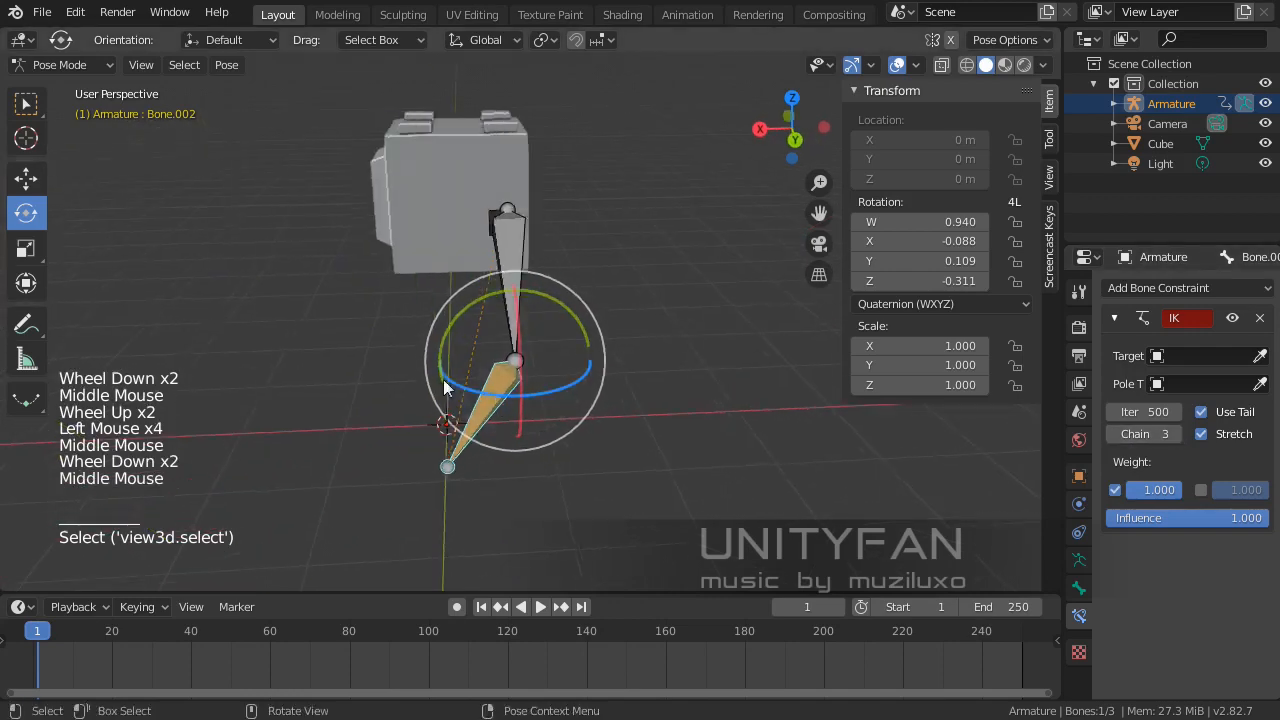
# Step: Try moving the lowest bone with the Move tool to pull the IK chain, and undo both moves
pyautogui.click(27, 180)
pyautogui.moveTo(435, 370); pyautogui.dragTo(346, 334)
pyautogui.moveTo(346, 334); pyautogui.dragTo(477, 451, button='middle')
pyautogui.scroll(2, 686, 370)
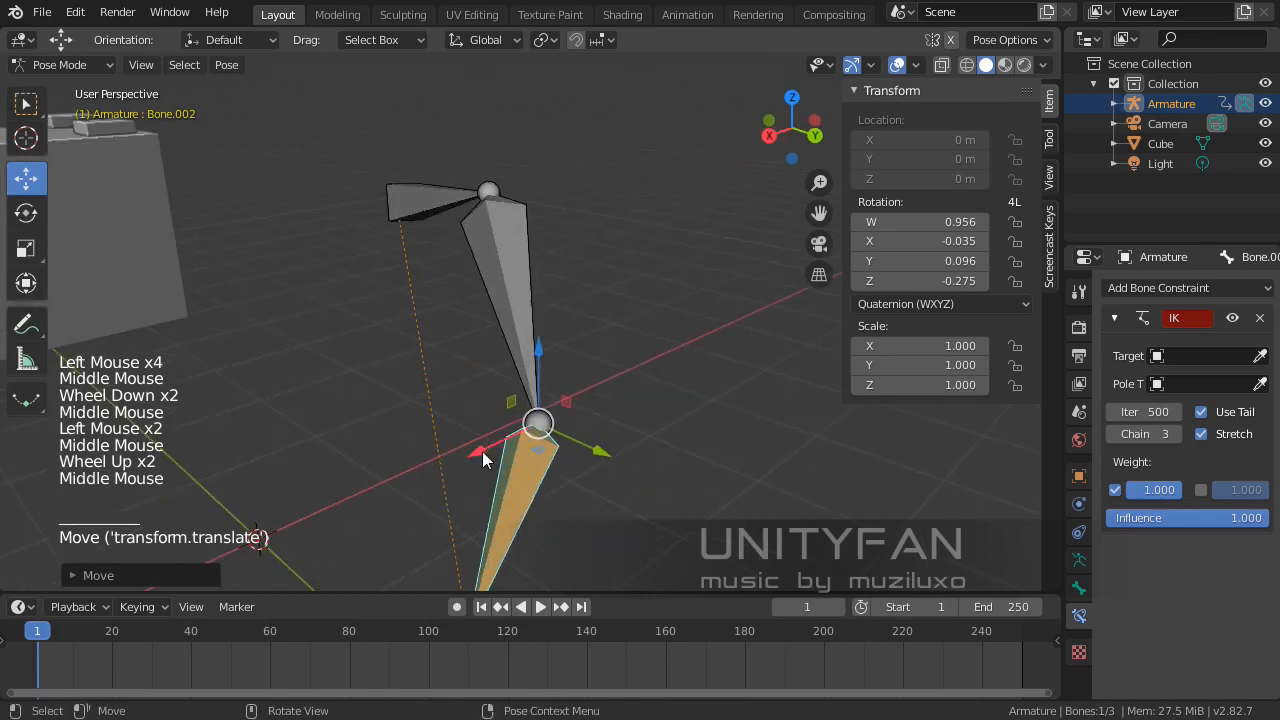
pyautogui.moveTo(477, 451); pyautogui.dragTo(352, 424)
pyautogui.moveTo(352, 424); pyautogui.dragTo(713, 373, button='middle')
pyautogui.hotkey('ctrl', 'z')
pyautogui.hotkey('ctrl', 'z')
# Step: Move the lowest bone again and examine how the IK chain follows from different angles
pyautogui.scroll(-2, 555, 390)
pyautogui.scroll(2, 671, 359)
pyautogui.scroll(1, 633, 405)
pyautogui.scroll(-2, 686, 394)
pyautogui.scroll(2, 590, 419)
pyautogui.moveTo(713, 373); pyautogui.dragTo(530, 336, button='middle')
pyautogui.scroll(-2, 640, 370)
pyautogui.moveTo(530, 336); pyautogui.dragTo(652, 344)
pyautogui.moveTo(652, 344); pyautogui.dragTo(590, 360, button='middle')
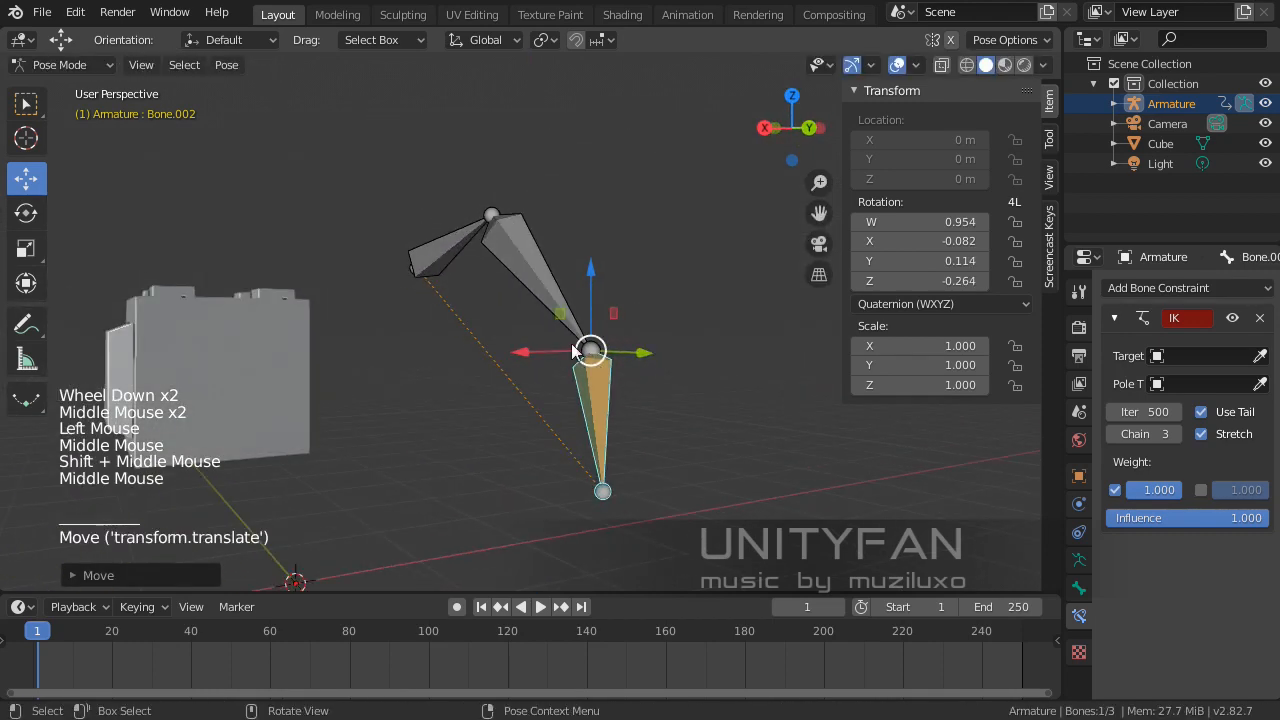
# Step: Move the lowest bone back and forth, first freely and again in the XZ plane, to test the IK chain's bending
pyautogui.moveTo(590, 358); pyautogui.dragTo(441, 320)
pyautogui.moveTo(306, 324); pyautogui.dragTo(571, 397)
pyautogui.moveTo(571, 397)
pyautogui.mouseDown(button='middle')
pyautogui.moveTo(714, 405)
pyautogui.moveTo(640, 425)
pyautogui.moveTo(549, 397)
pyautogui.mouseUp(button='middle')
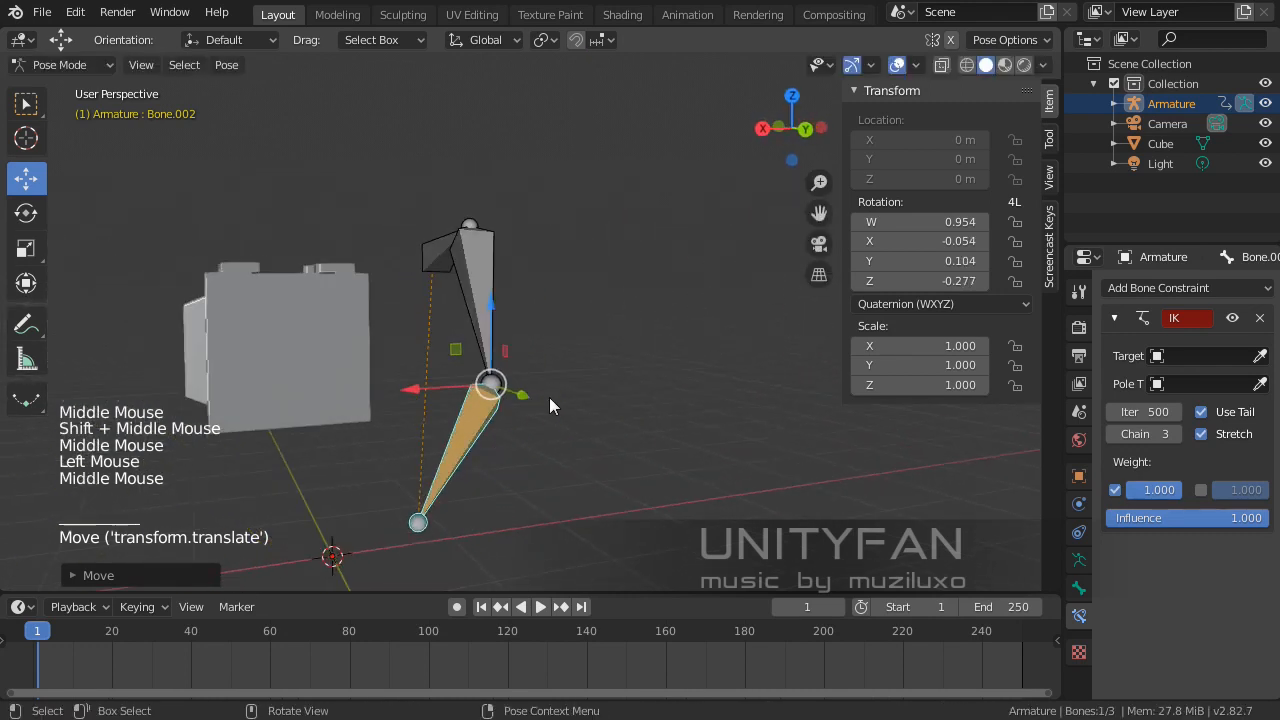
pyautogui.moveTo(461, 352); pyautogui.dragTo(371, 290)
pyautogui.moveTo(603, 314); pyautogui.dragTo(484, 384)
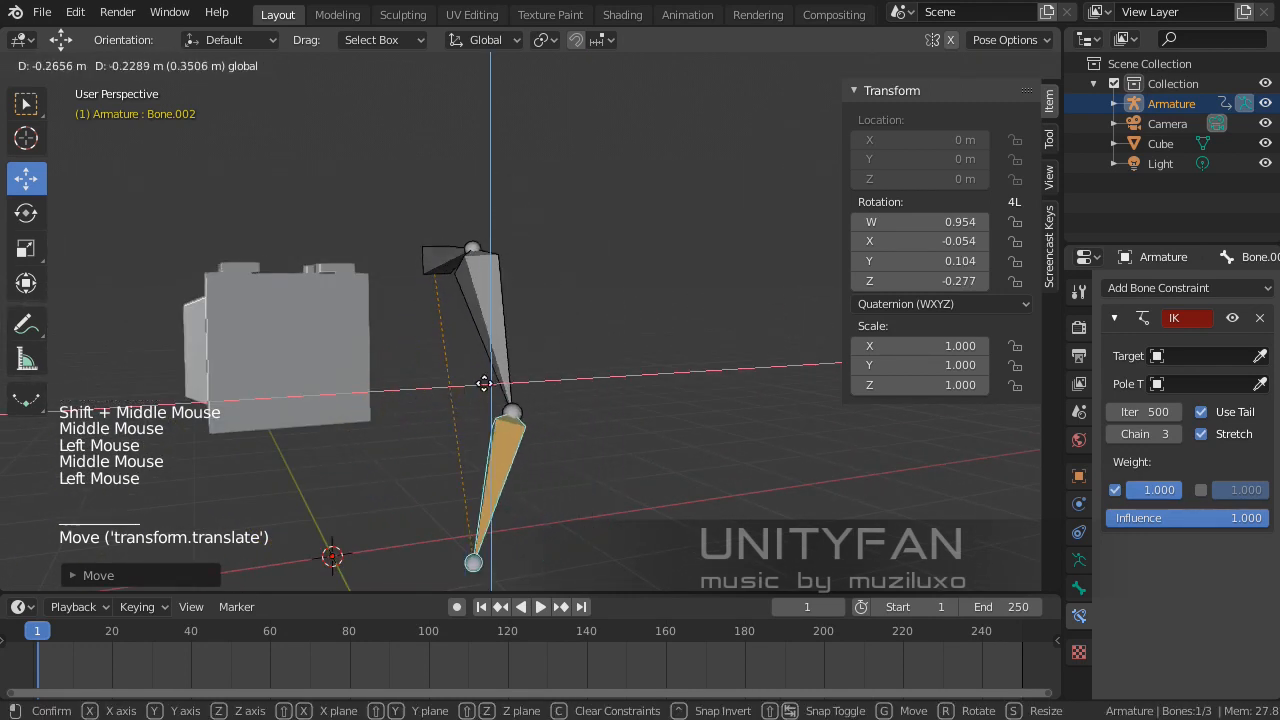
pyautogui.moveTo(484, 316); pyautogui.dragTo(613, 352)
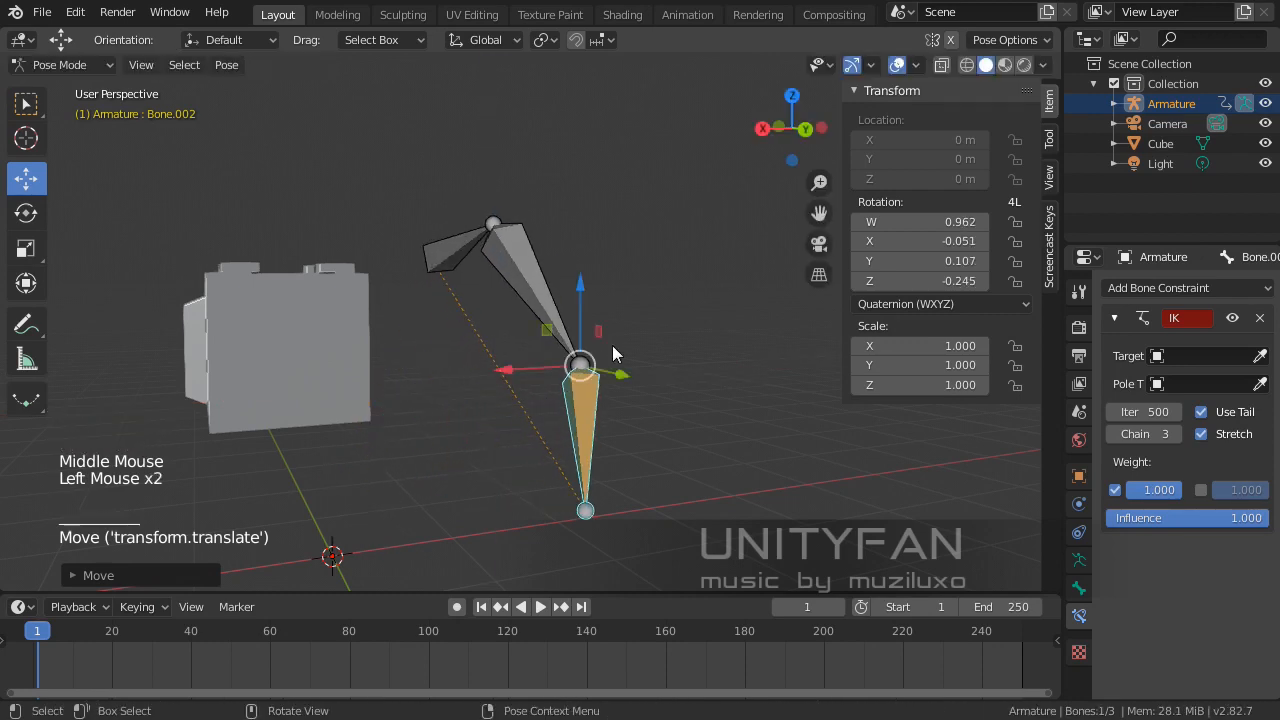
# Step: Move the lowest bone in the XZ plane from a closer view and inspect the bent chain
pyautogui.moveTo(652, 412); pyautogui.dragTo(586, 371, button='middle')
pyautogui.scroll(2, 614, 397)
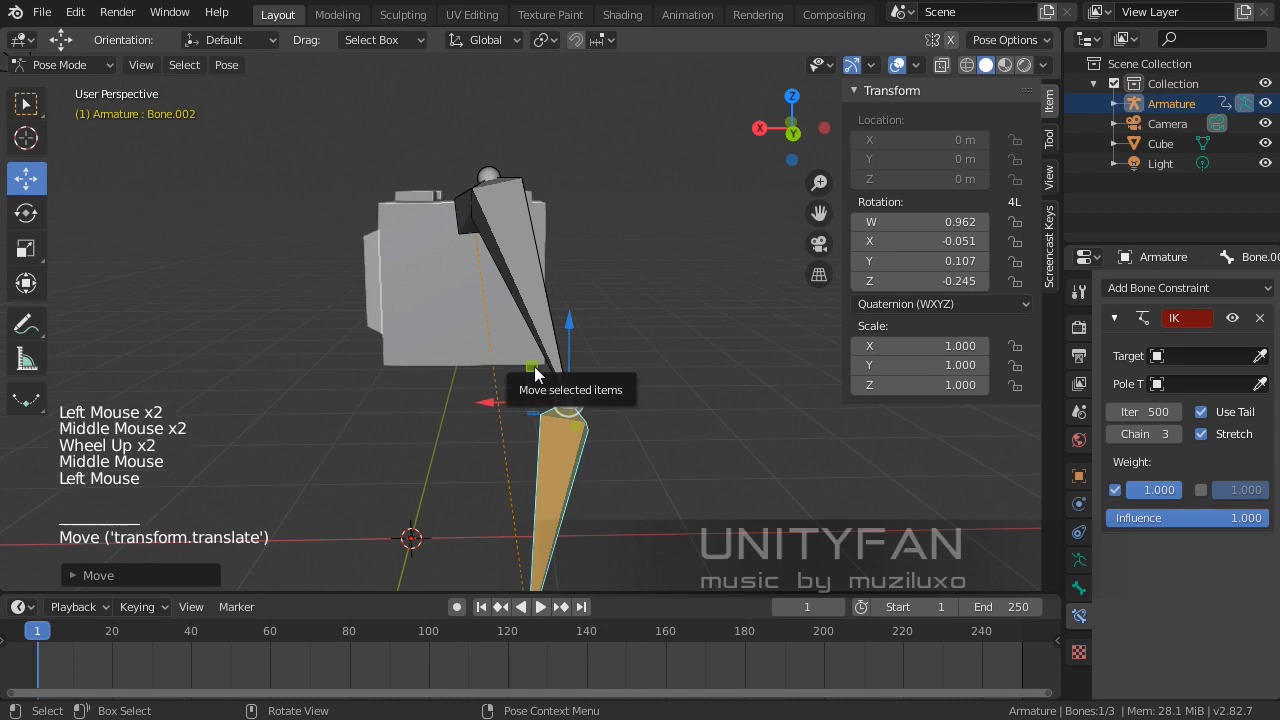
pyautogui.moveTo(534, 367); pyautogui.dragTo(576, 312)
pyautogui.keyDown('shift'); pyautogui.moveTo(543, 325); pyautogui.dragTo(665, 327, button='middle'); pyautogui.keyUp('shift')
pyautogui.moveTo(668, 327); pyautogui.dragTo(535, 350)
pyautogui.moveTo(550, 350); pyautogui.dragTo(765, 342, button='middle')
pyautogui.scroll(-2, 710, 350)
pyautogui.keyDown('shift'); pyautogui.scroll(1, 650, 360); pyautogui.keyUp('shift')
pyautogui.keyDown('shift'); pyautogui.moveTo(626, 360); pyautogui.dragTo(690, 318, button='middle'); pyautogui.keyUp('shift')
pyautogui.moveTo(685, 316); pyautogui.dragTo(549, 310, button='middle')
# Step: Undo all the lowest bone's moves and the last chain length change, back to chain length 2
pyautogui.hotkey('ctrl', 'z')
pyautogui.hotkey('ctrl', 'z')
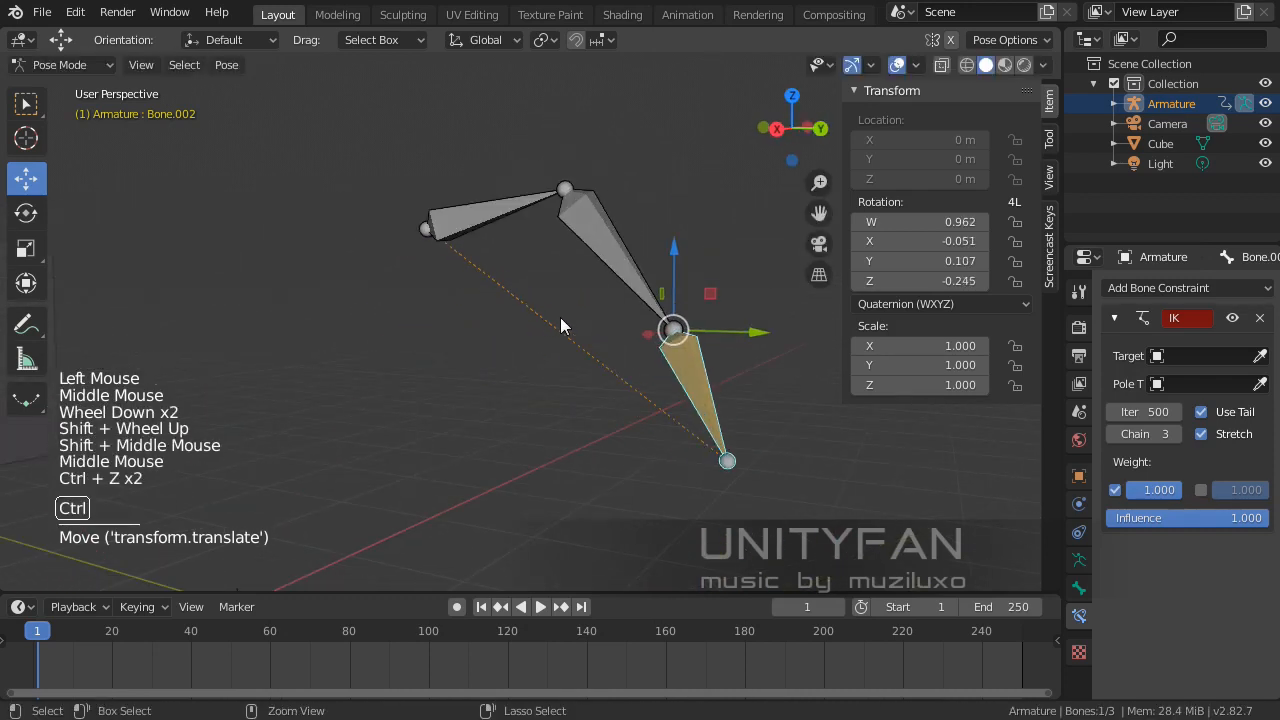
pyautogui.hotkey('ctrl', 'z')
pyautogui.hotkey('ctrl', 'z')
pyautogui.hotkey('ctrl', 'z')
pyautogui.hotkey('ctrl', 'z')
pyautogui.hotkey('ctrl', 'z')
pyautogui.hotkey('ctrl', 'z')
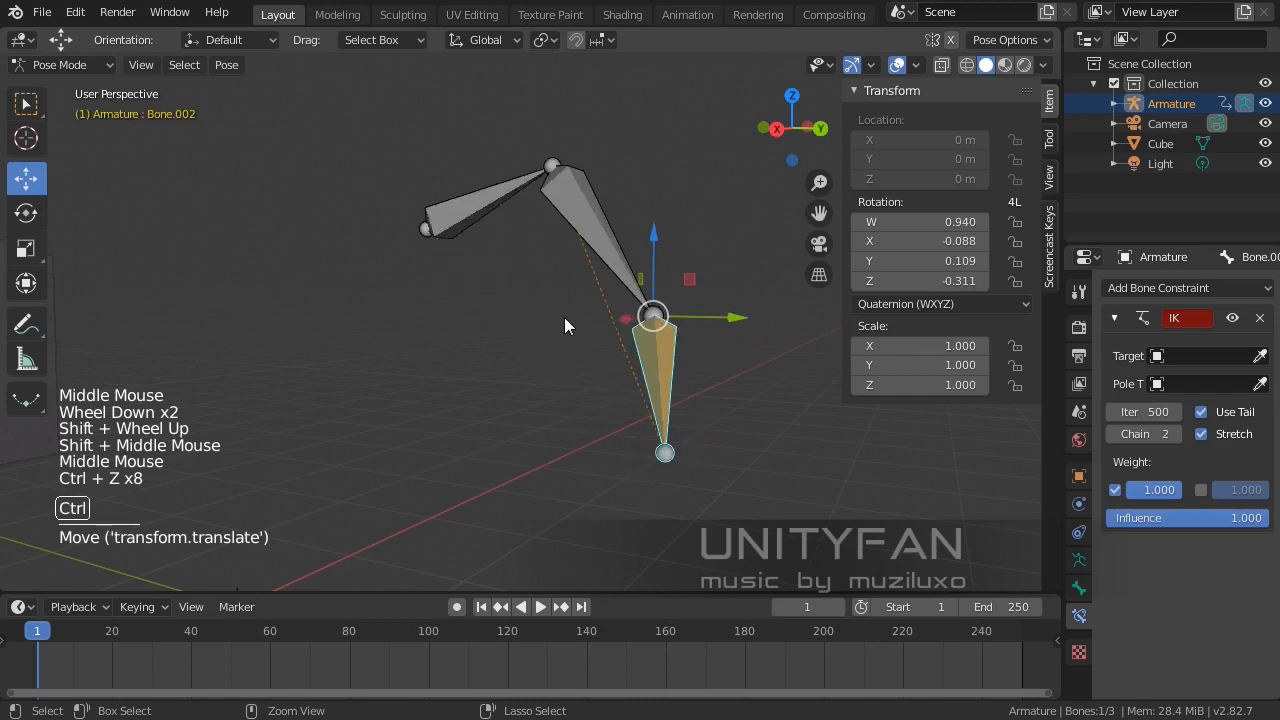
# Step: Switch the armature to Edit Mode and back to Pose Mode to compare its rest shape with the pose
pyautogui.scroll(-2, 564, 317)
pyautogui.keyDown('shift'); pyautogui.moveTo(564, 317); pyautogui.dragTo(470, 290, button='middle'); pyautogui.keyUp('shift')
pyautogui.scroll(-3, 666, 344)
pyautogui.press('Tab')
pyautogui.scroll(3, 591, 324)
pyautogui.scroll(3, 486, 297)
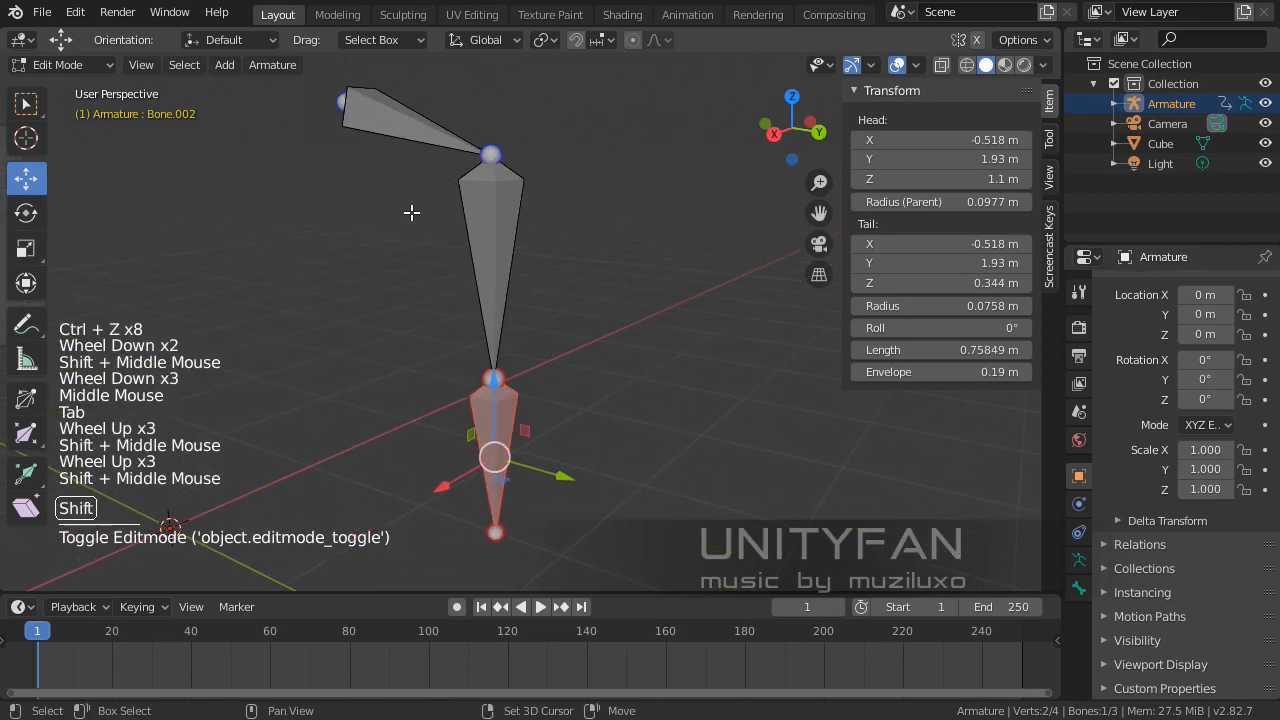
pyautogui.keyDown('shift'); pyautogui.moveTo(411, 212); pyautogui.dragTo(251, 167, button='middle'); pyautogui.keyUp('shift')
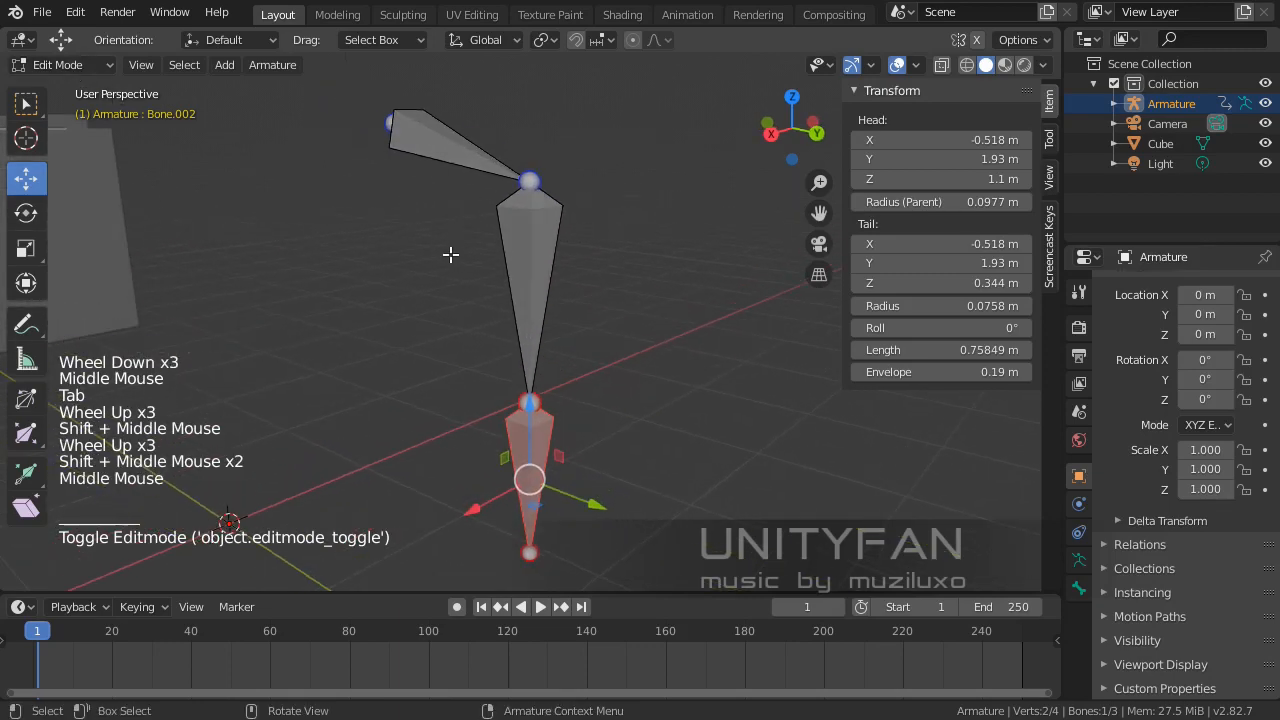
pyautogui.click(58, 66)
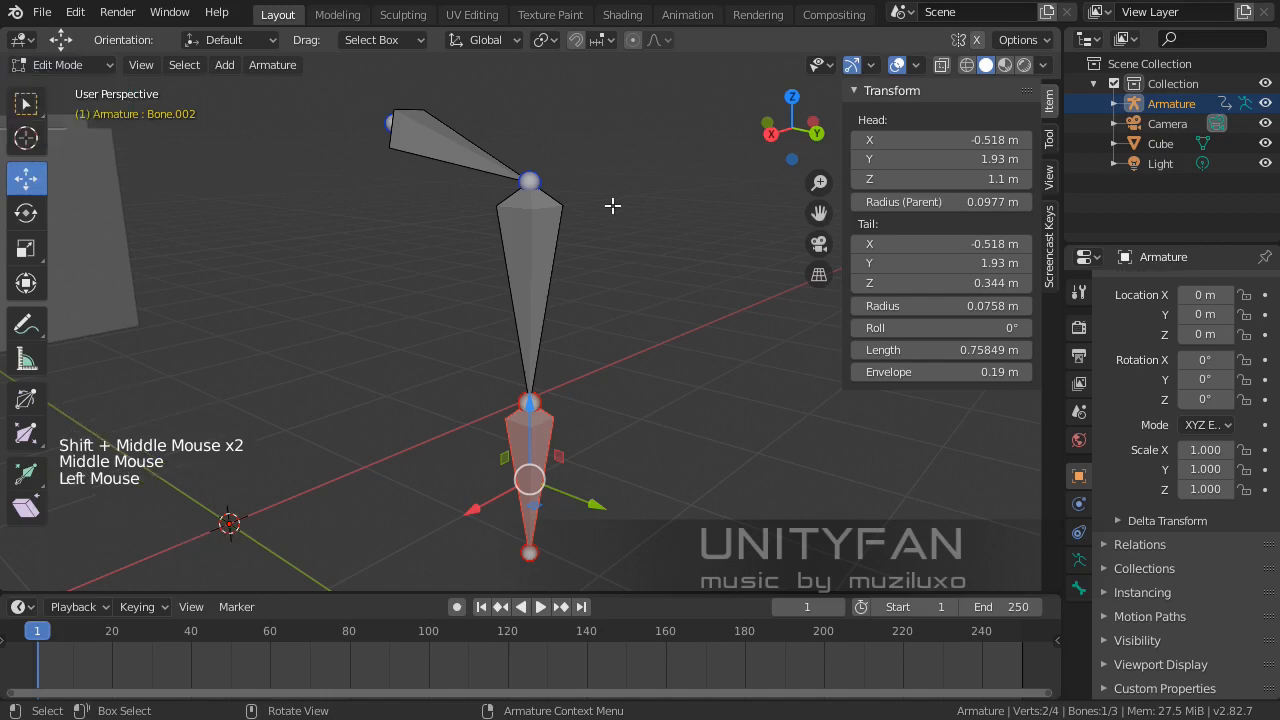
pyautogui.press('Tab')
pyautogui.keyDown('shift'); pyautogui.moveTo(601, 285); pyautogui.dragTo(678, 373, button='middle'); pyautogui.keyUp('shift')
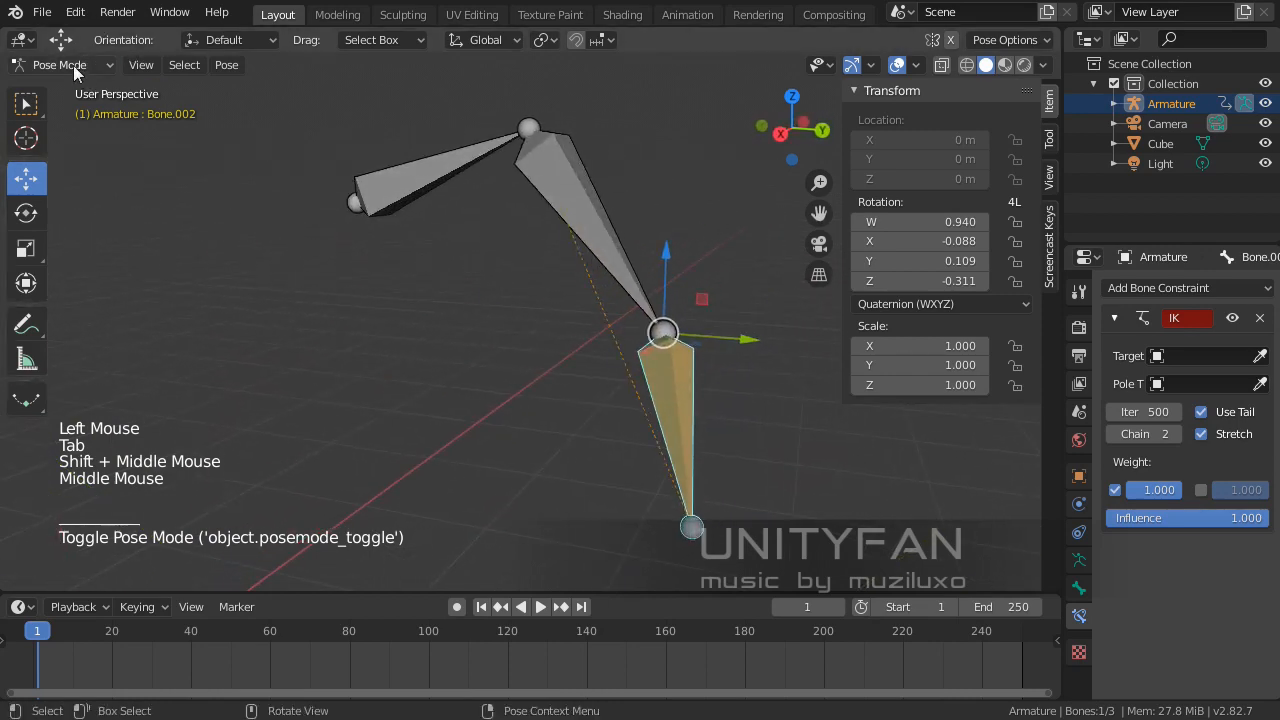
# Step: View the armature's rest shape in Edit Mode and return it to Object Mode
pyautogui.click(63, 110)
pyautogui.moveTo(380, 303); pyautogui.dragTo(471, 283, button='middle')
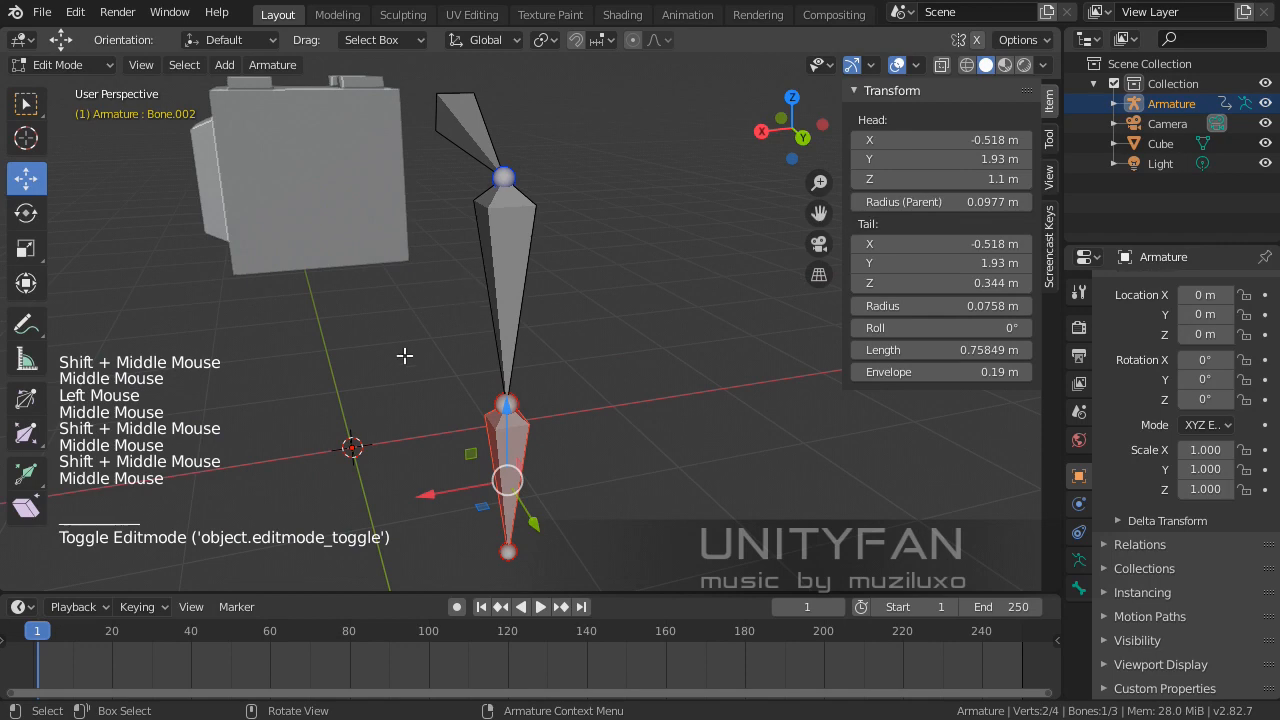
pyautogui.moveTo(556, 313); pyautogui.dragTo(497, 337, button='middle')
pyautogui.scroll(-2, 621, 314)
pyautogui.scroll(2, 557, 329)
pyautogui.press('Tab')
pyautogui.moveTo(436, 269); pyautogui.dragTo(599, 290, button='middle')
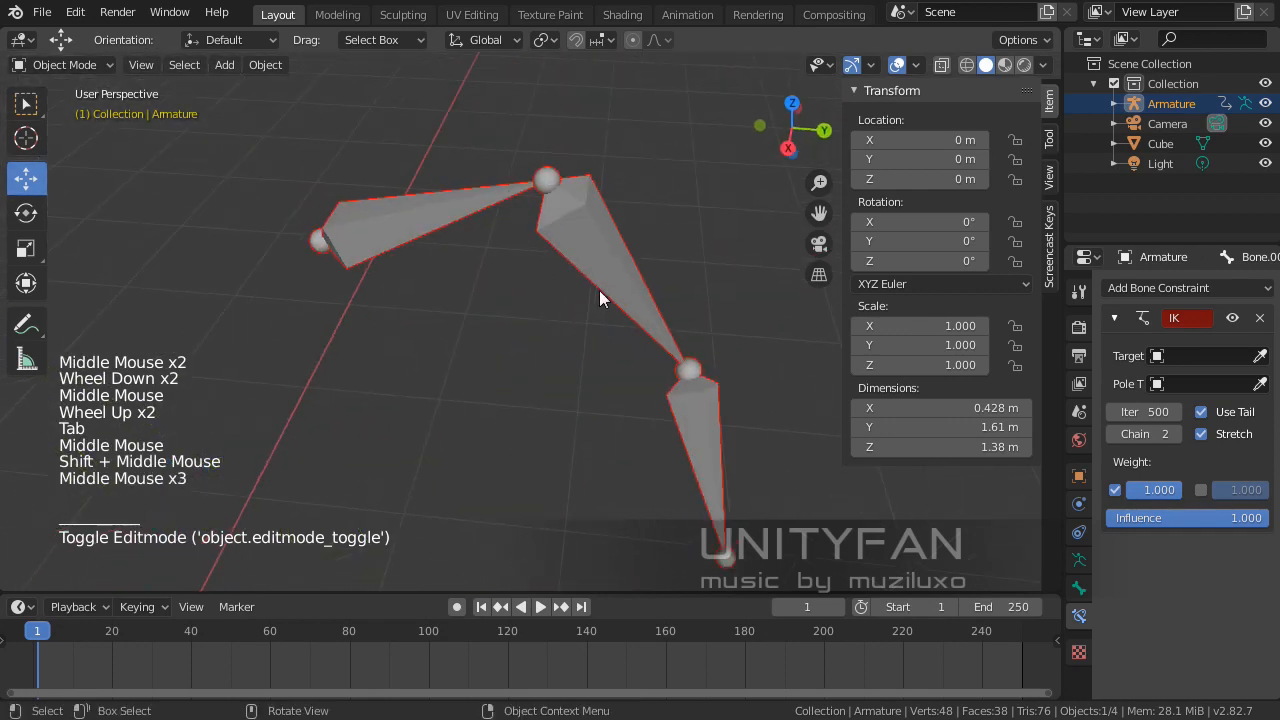
# Step: Toggle the armature repeatedly between Edit Mode and Object Mode to compare the bone positions, ending in Object Mode
pyautogui.press('Tab')
pyautogui.press('Tab')
pyautogui.press('Tab')
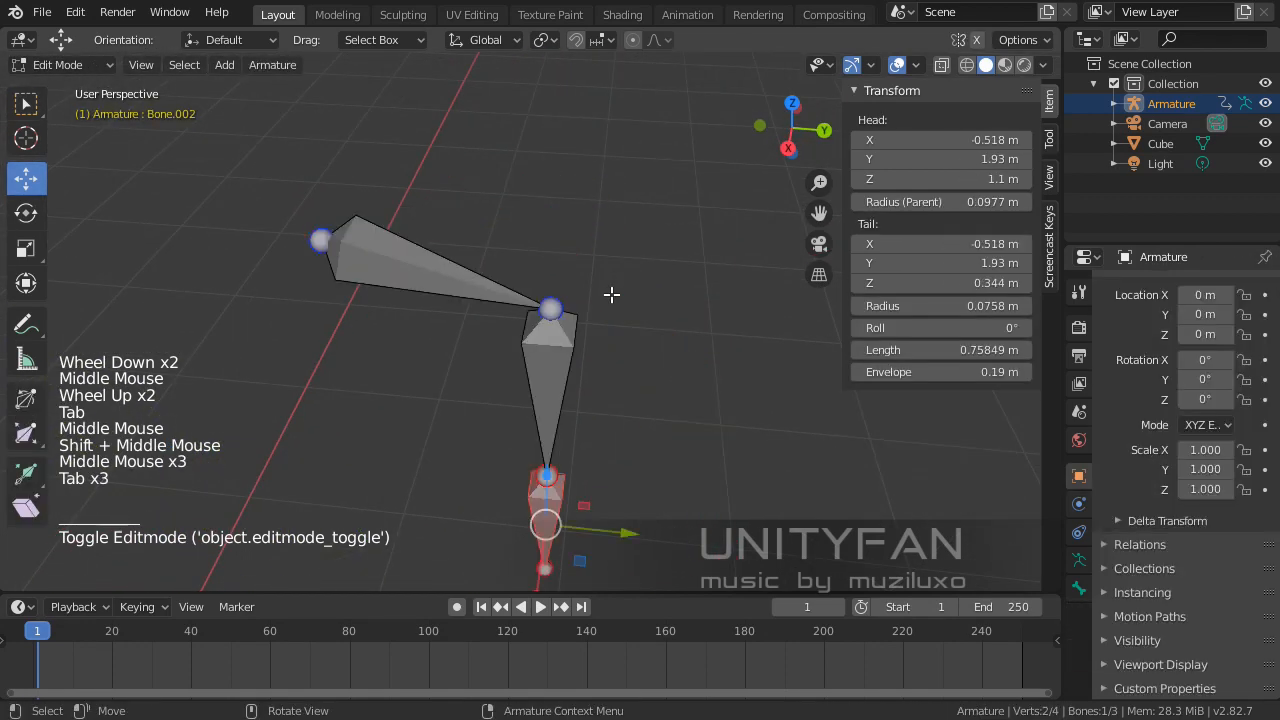
pyautogui.press('Tab')
pyautogui.moveTo(660, 336); pyautogui.dragTo(604, 335, button='middle')
pyautogui.scroll(-2, 472, 293)
pyautogui.press('Tab')
pyautogui.press('Tab')
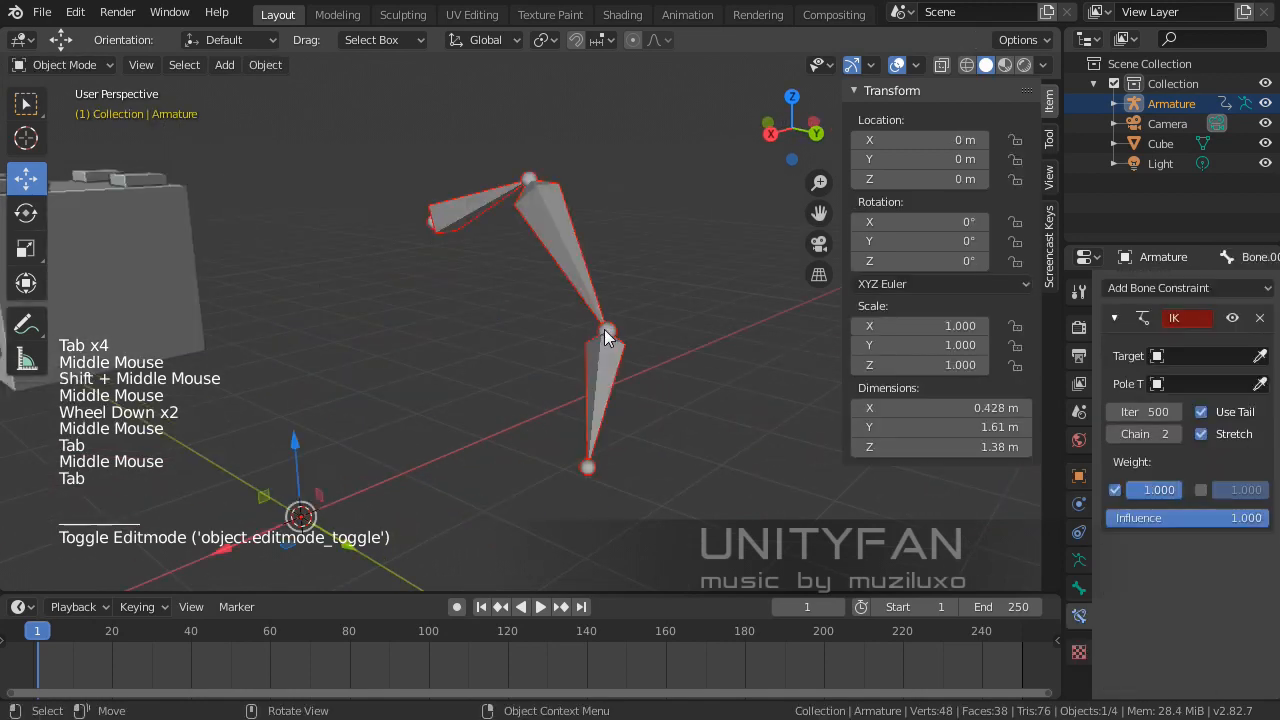
# Step: Select the cube and move it along the Y axis toward the armature, to about Y -1.12 m
pyautogui.scroll(-2, 699, 231)
pyautogui.keyDown('shift'); pyautogui.moveTo(404, 278); pyautogui.dragTo(424, 310, button='middle'); pyautogui.keyUp('shift')
pyautogui.click(167, 271)
pyautogui.scroll(-3, 167, 271)
pyautogui.keyDown('shift'); pyautogui.moveTo(167, 271); pyautogui.dragTo(356, 296, button='middle'); pyautogui.keyUp('shift')
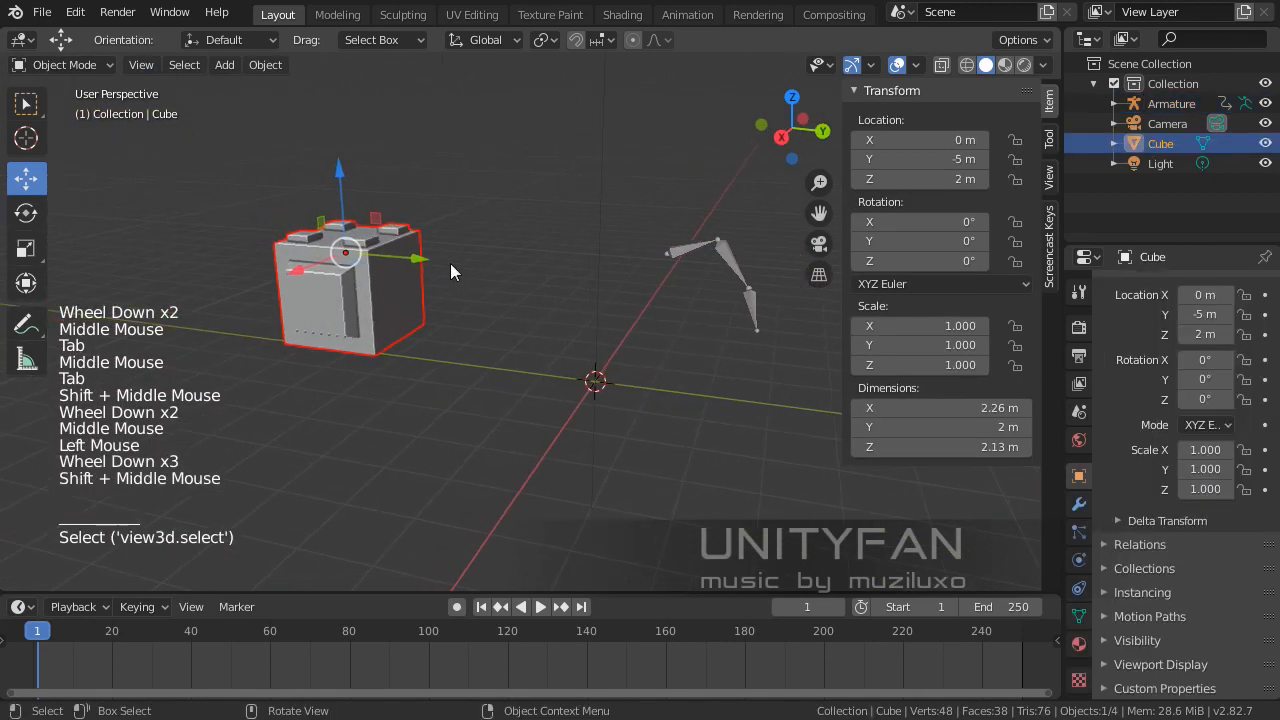
pyautogui.moveTo(450, 263); pyautogui.dragTo(603, 302)
pyautogui.moveTo(603, 302); pyautogui.dragTo(472, 296, button='middle')
pyautogui.scroll(3, 391, 295)
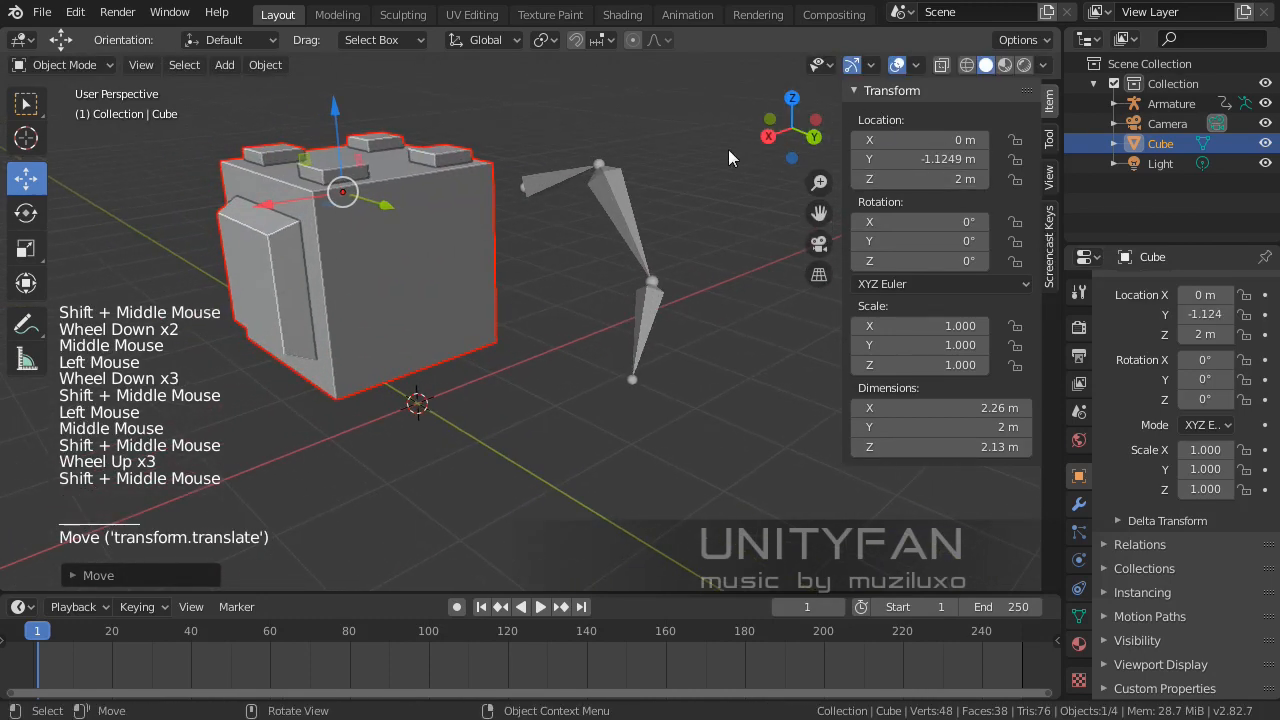
# Step: Hide the viewport's transform properties and deselect the cube with the Select Box tool
pyautogui.press('n')
pyautogui.moveTo(546, 253); pyautogui.dragTo(641, 334, button='middle')
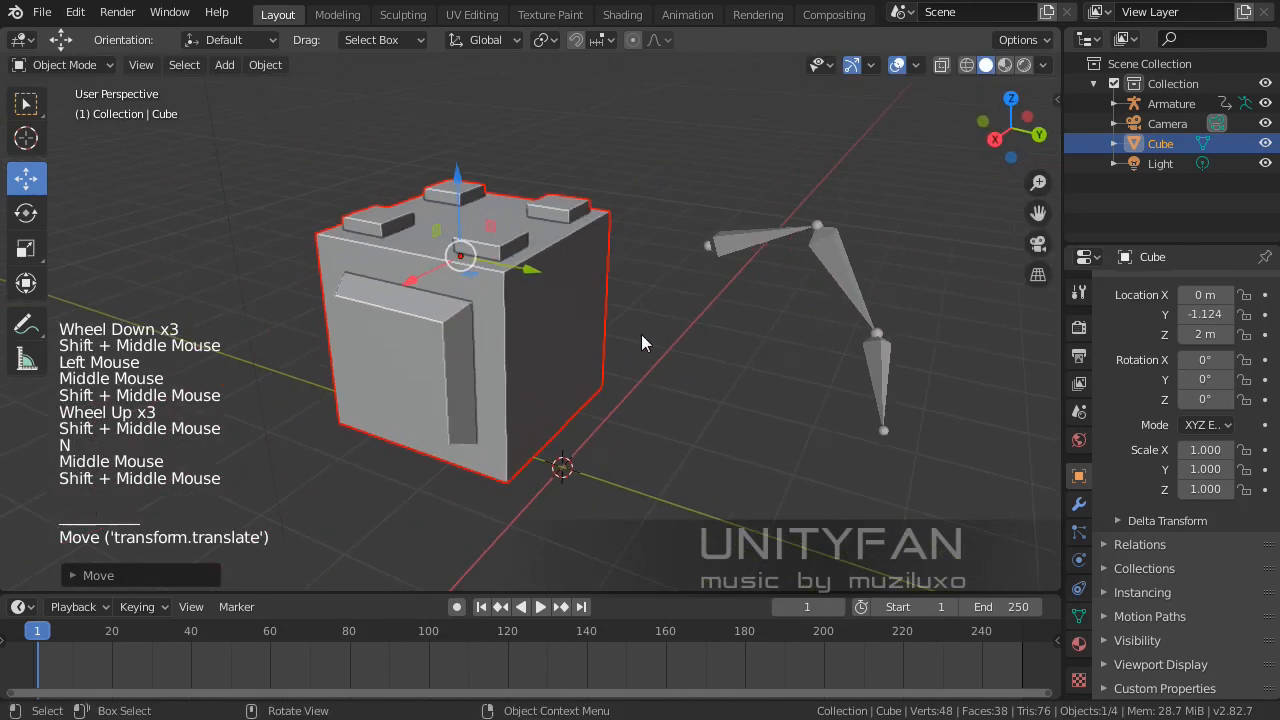
pyautogui.scroll(1, 623, 340)
pyautogui.click(26, 103)
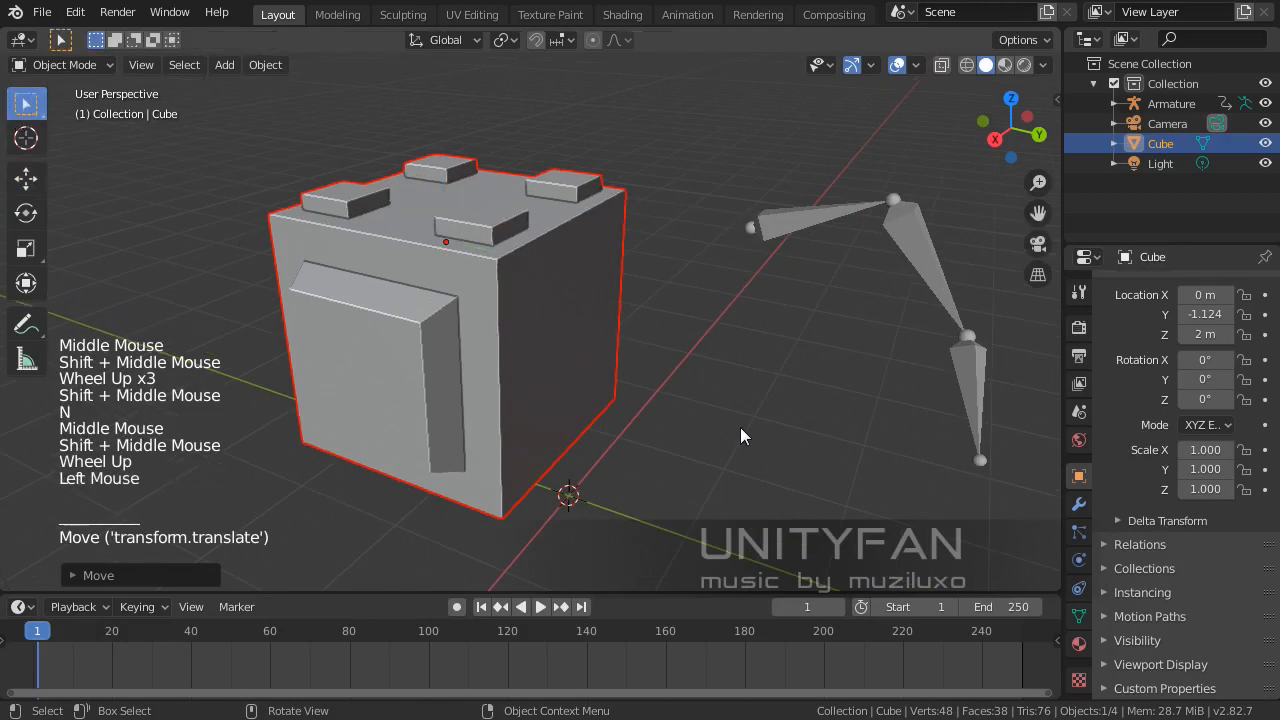
pyautogui.click(740, 427)
pyautogui.moveTo(740, 427)
pyautogui.mouseDown(button='middle')
pyautogui.moveTo(666, 435)
pyautogui.moveTo(439, 405)
pyautogui.moveTo(450, 418)
pyautogui.moveTo(741, 445)
pyautogui.mouseUp(button='middle')
pyautogui.keyDown('shift'); pyautogui.moveTo(667, 423); pyautogui.dragTo(588, 421, button='middle'); pyautogui.keyUp('shift')
pyautogui.scroll(-1, 609, 383)
pyautogui.scroll(1, 593, 395)
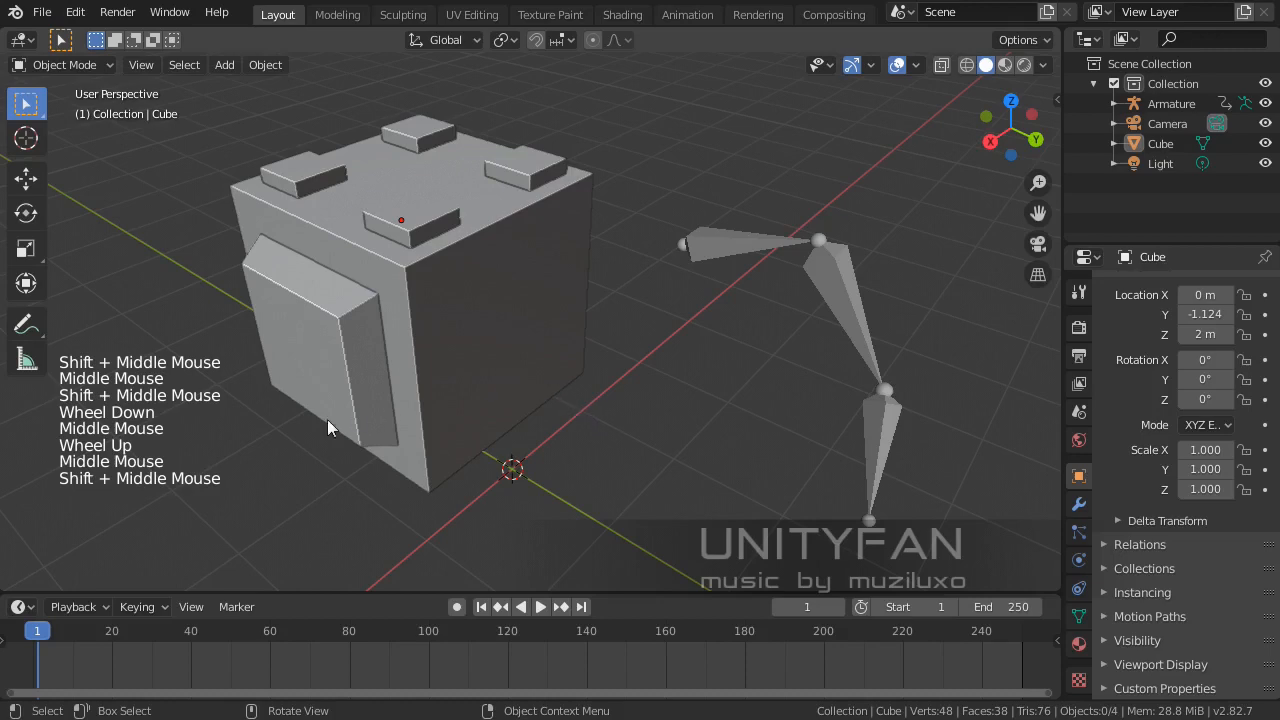